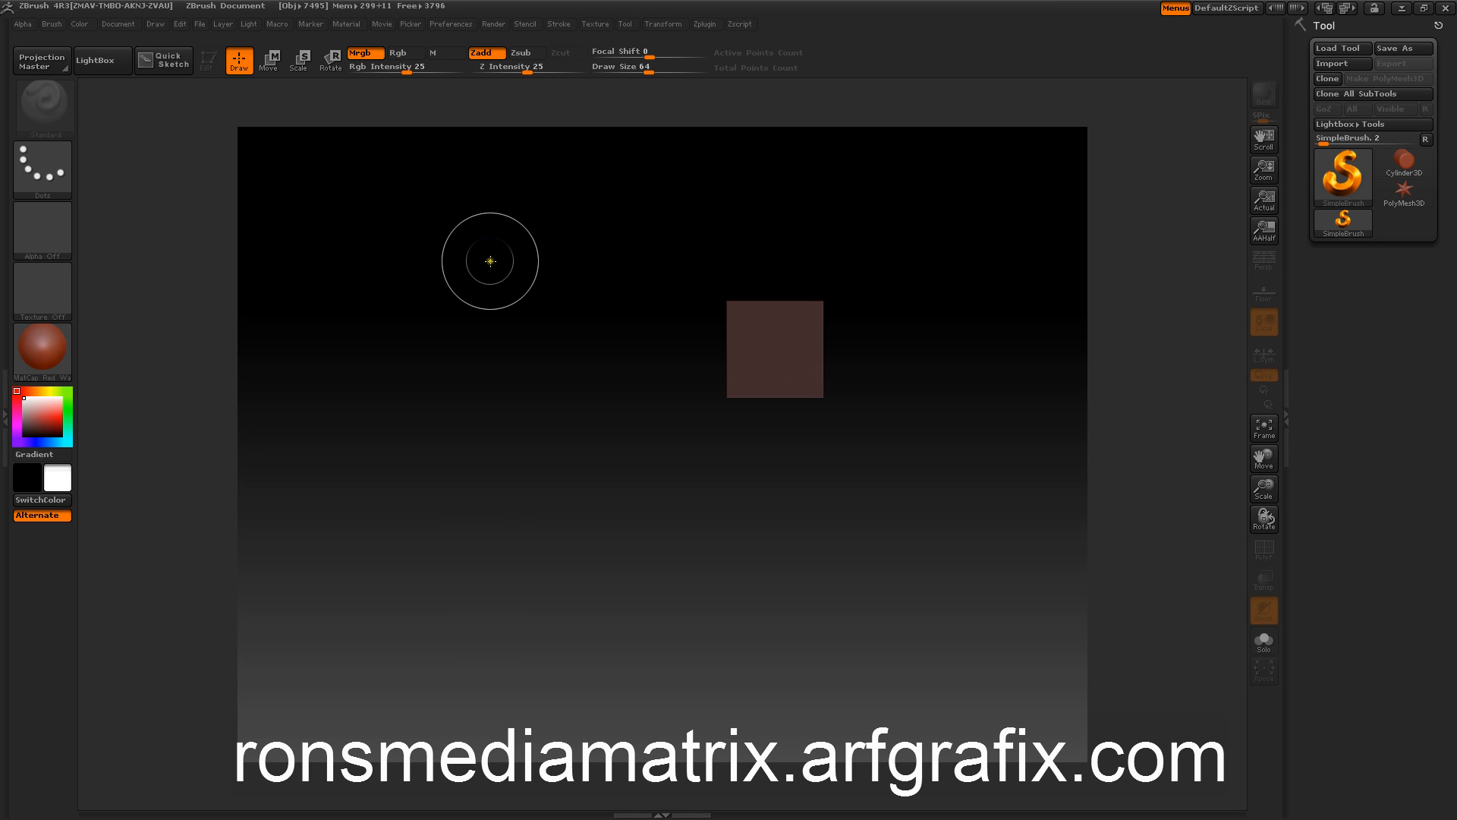
Load the postcard test ZScript from the ZScripts folder in LightBox, skipping initialization
click(95, 60)
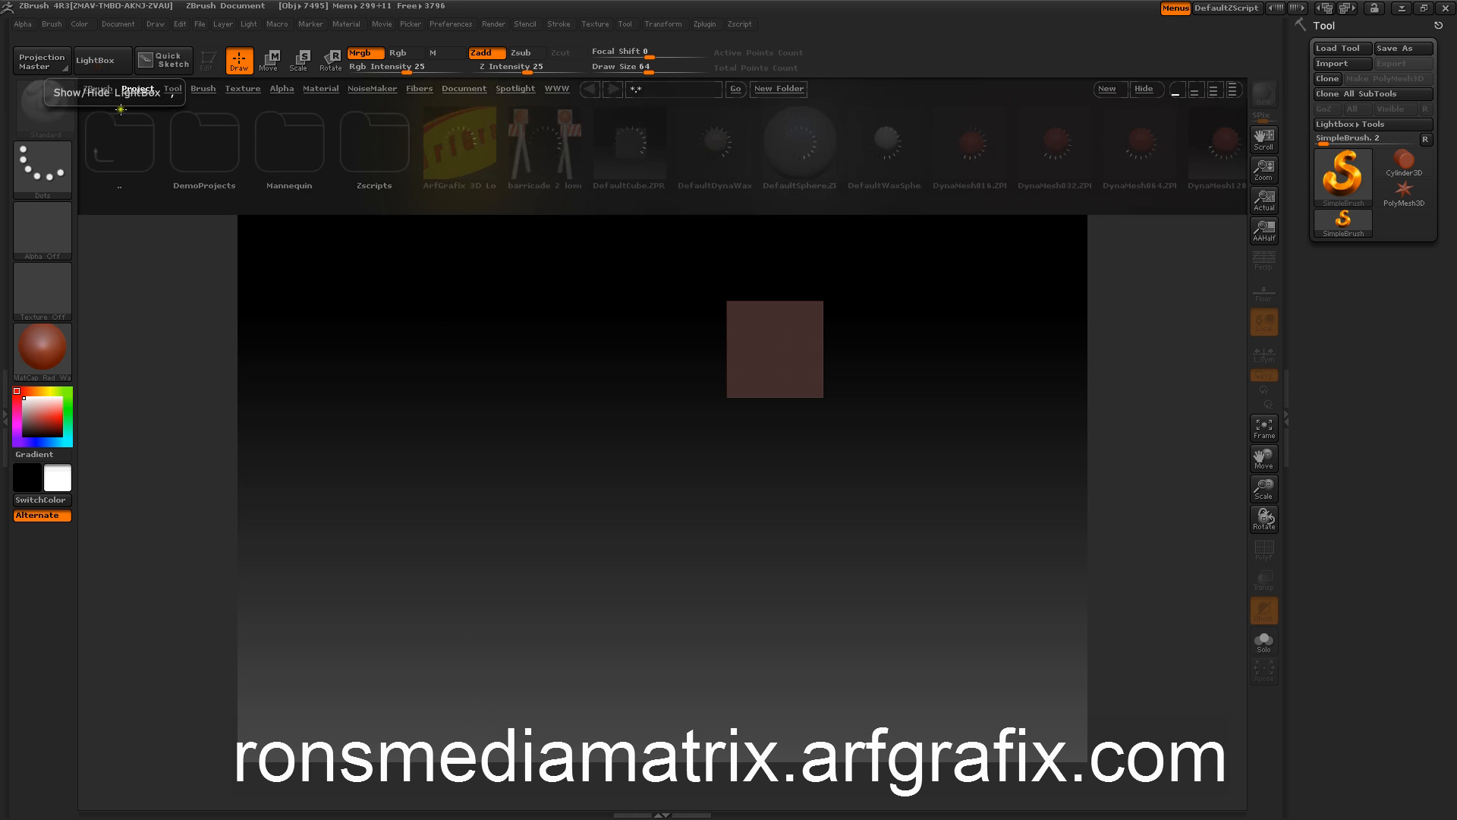
click(95, 88)
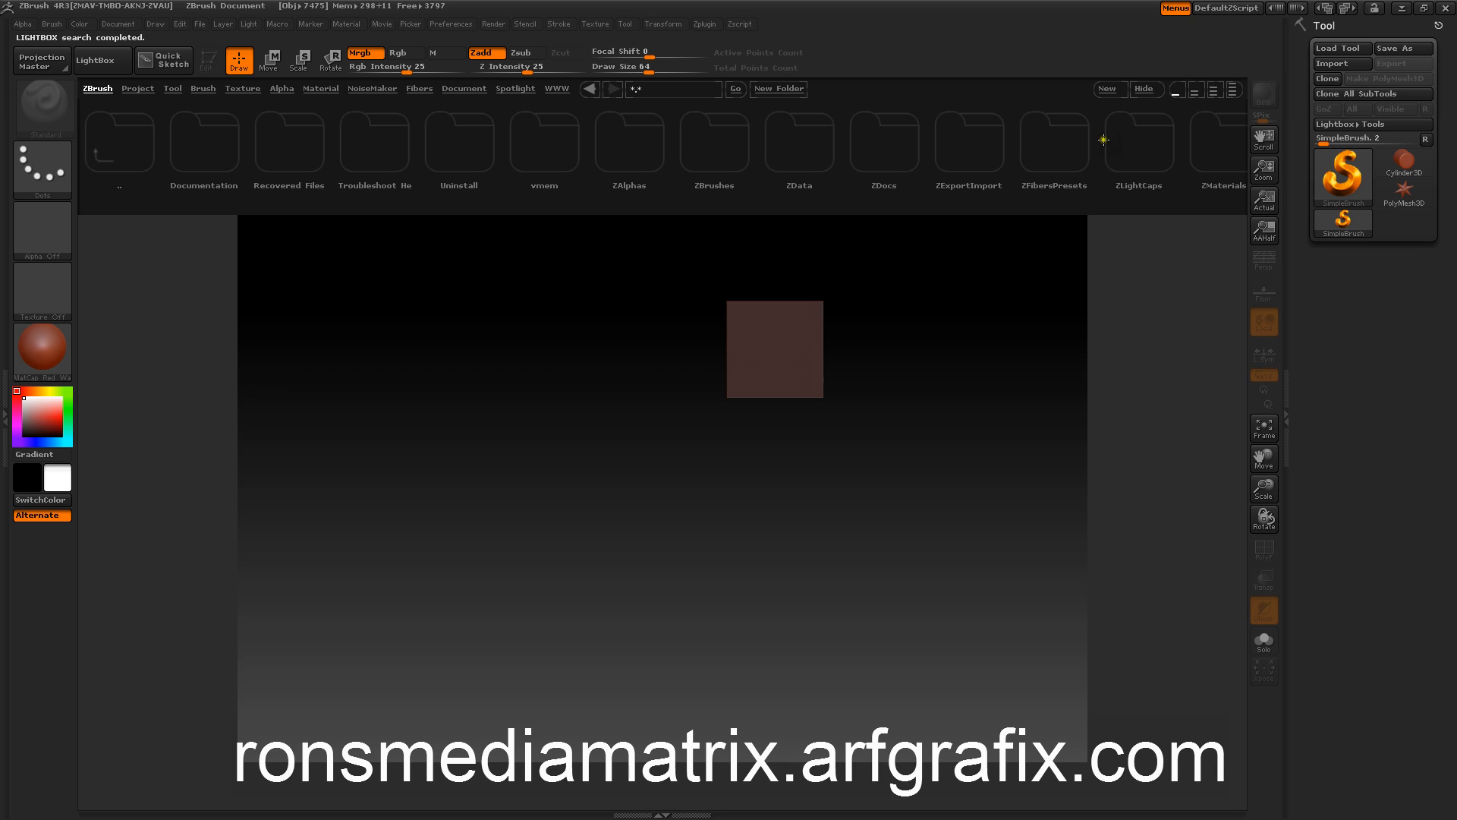
drag(1099, 143, 819, 152)
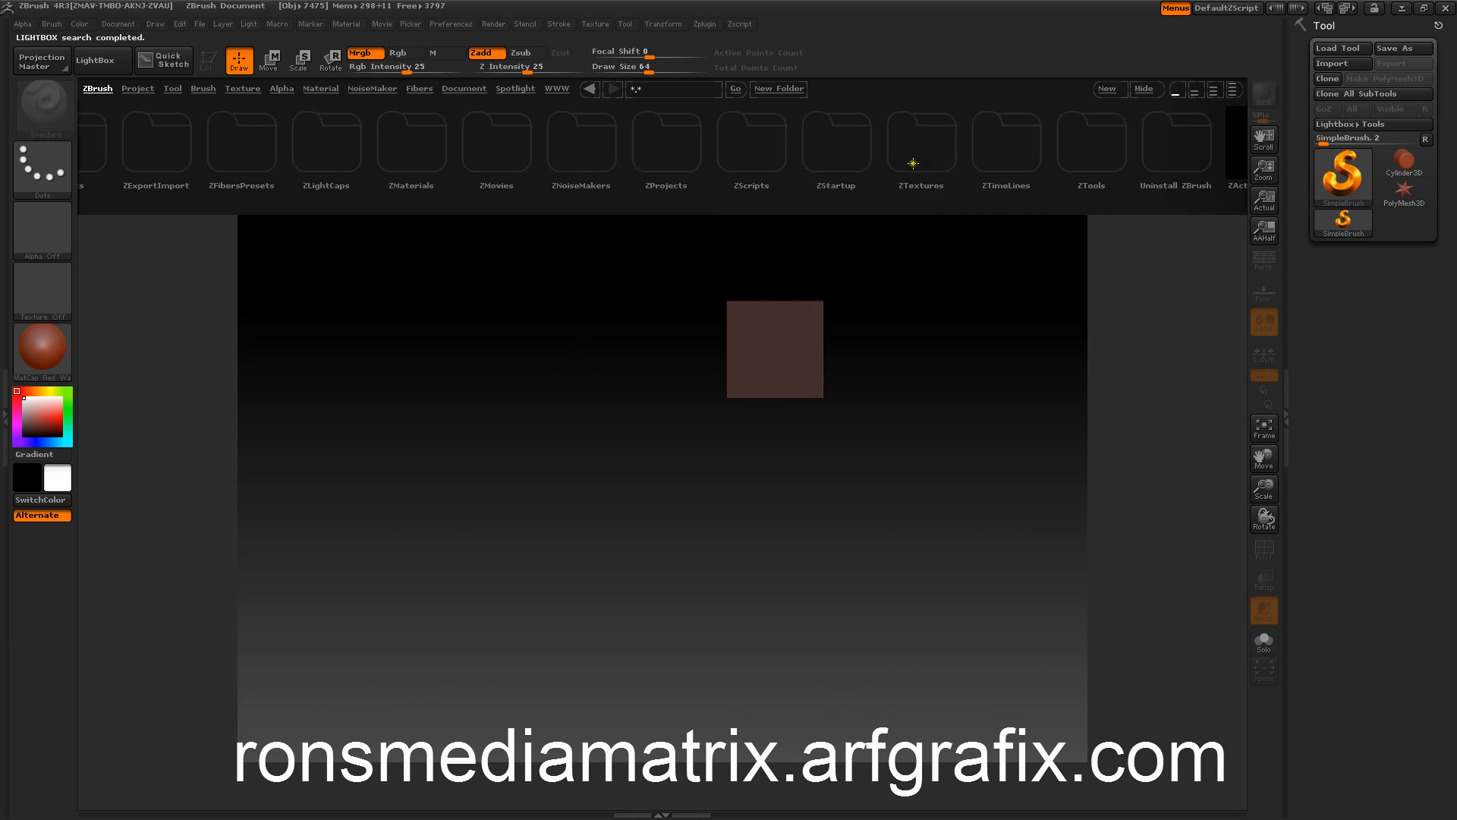
double_click(749, 146)
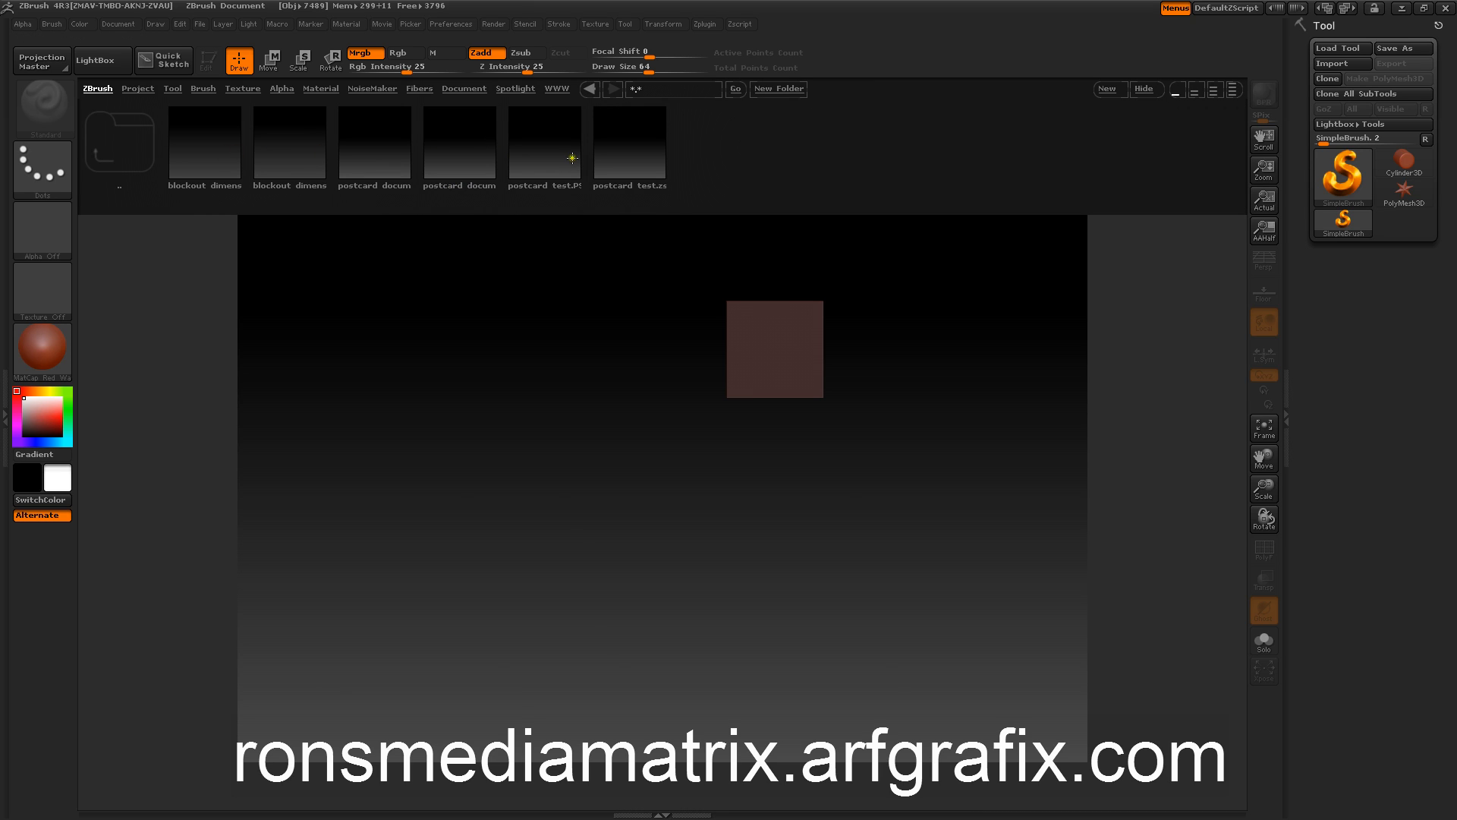
double_click(628, 162)
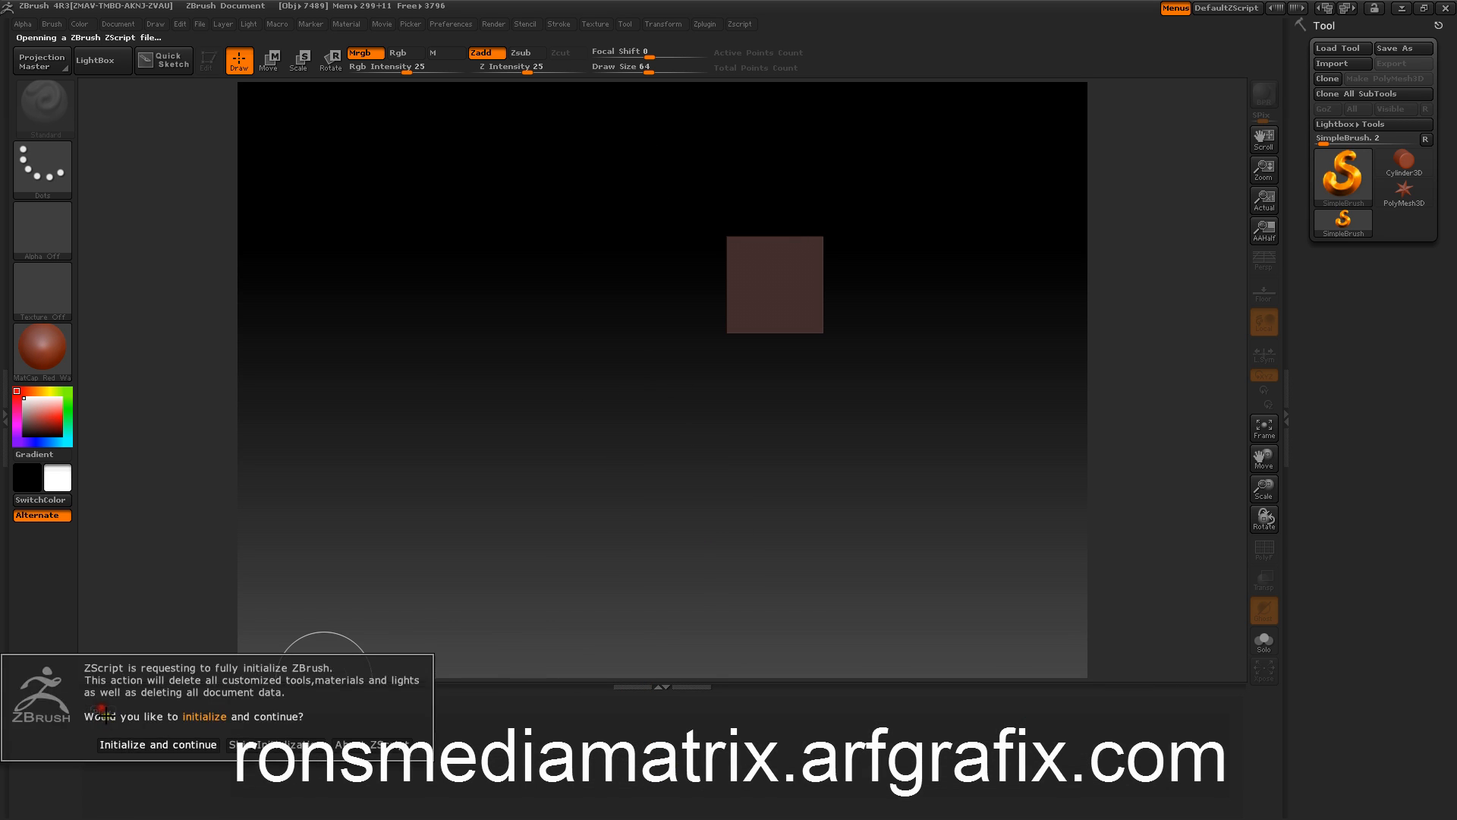
click(301, 742)
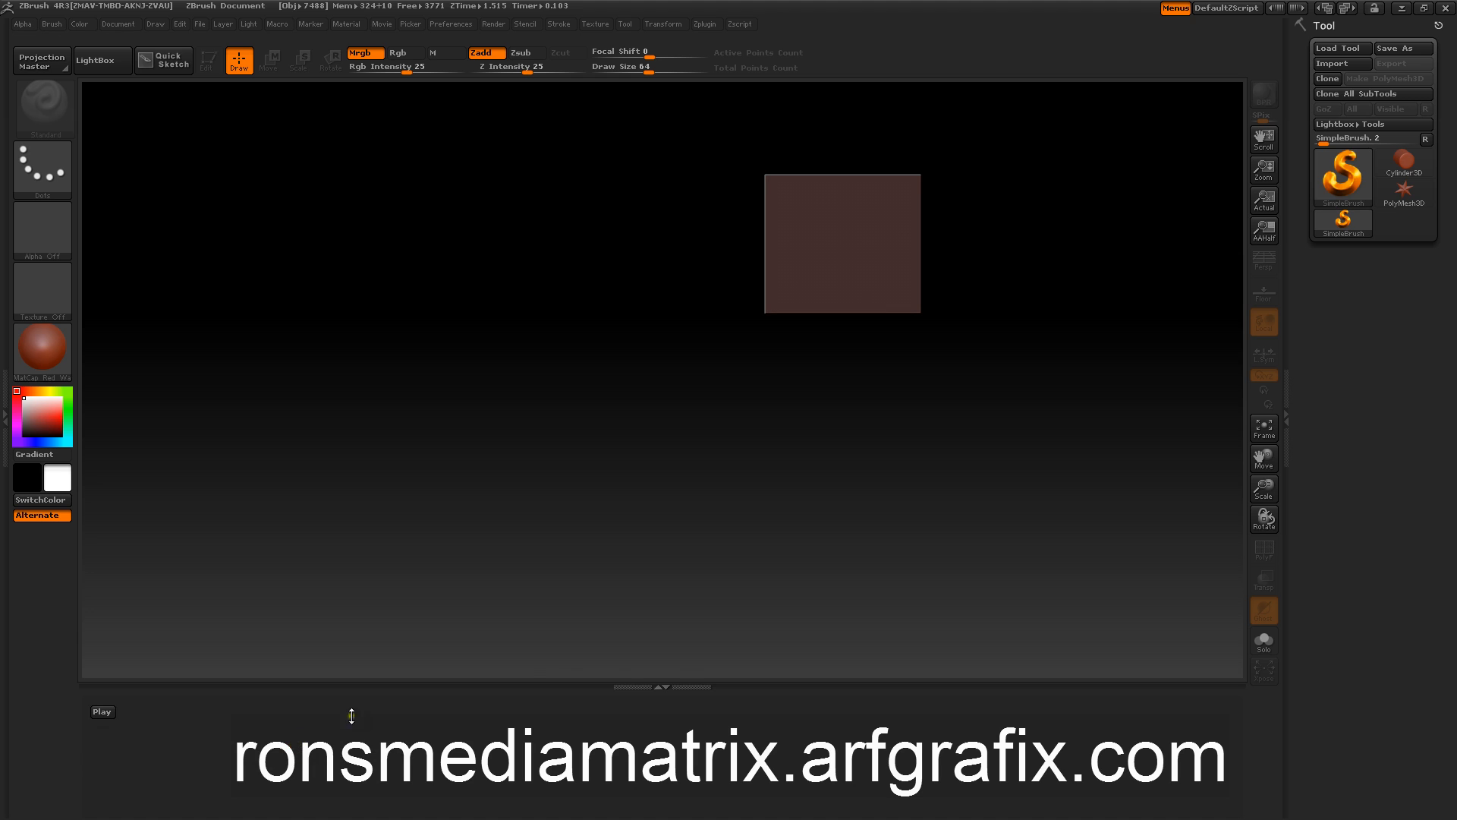
Collapse the script area, zoom out to show the whole canvas, and clear the rectangle from it
click(668, 690)
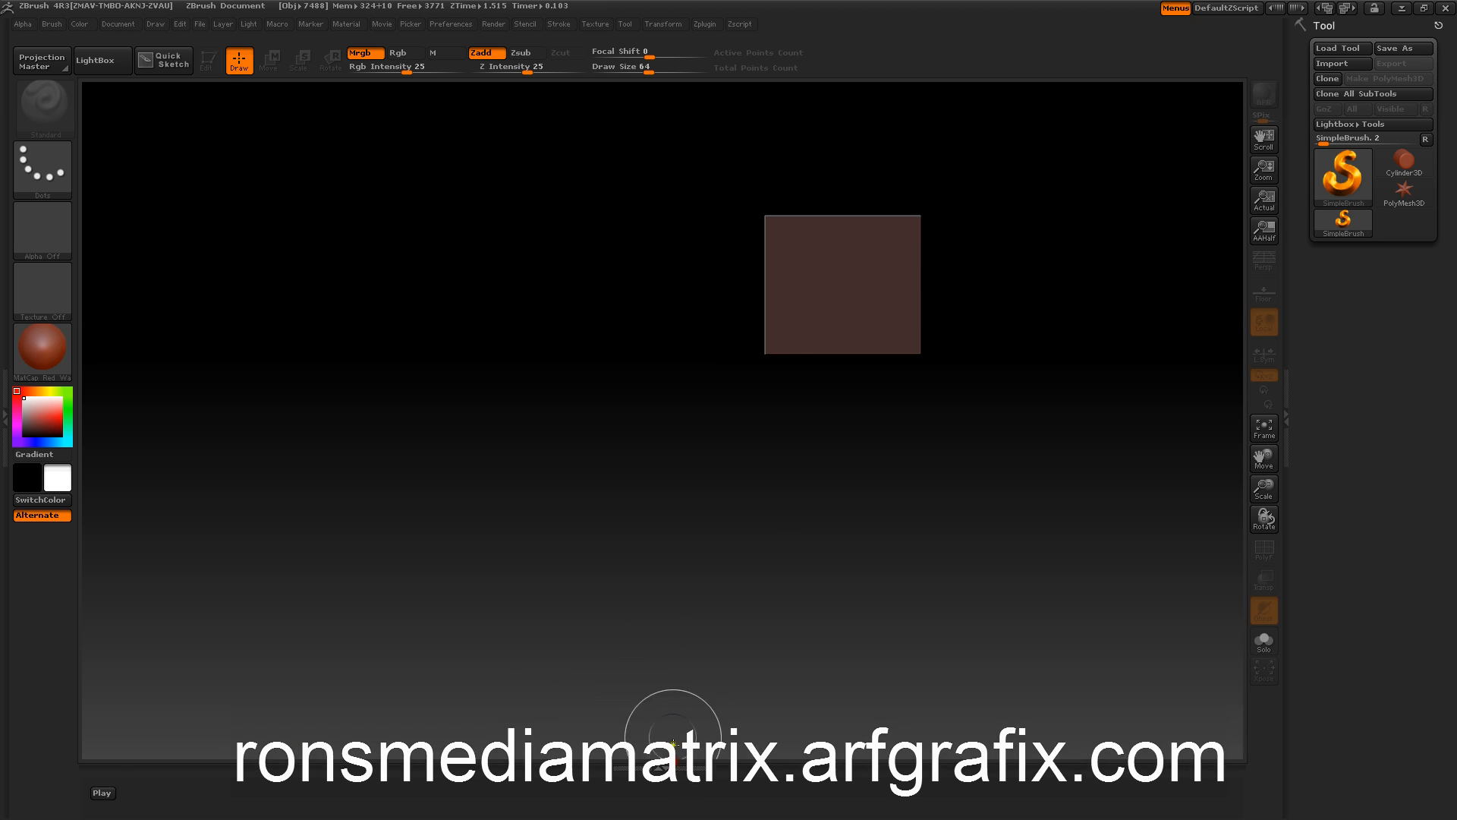
drag(1263, 168, 1256, 140)
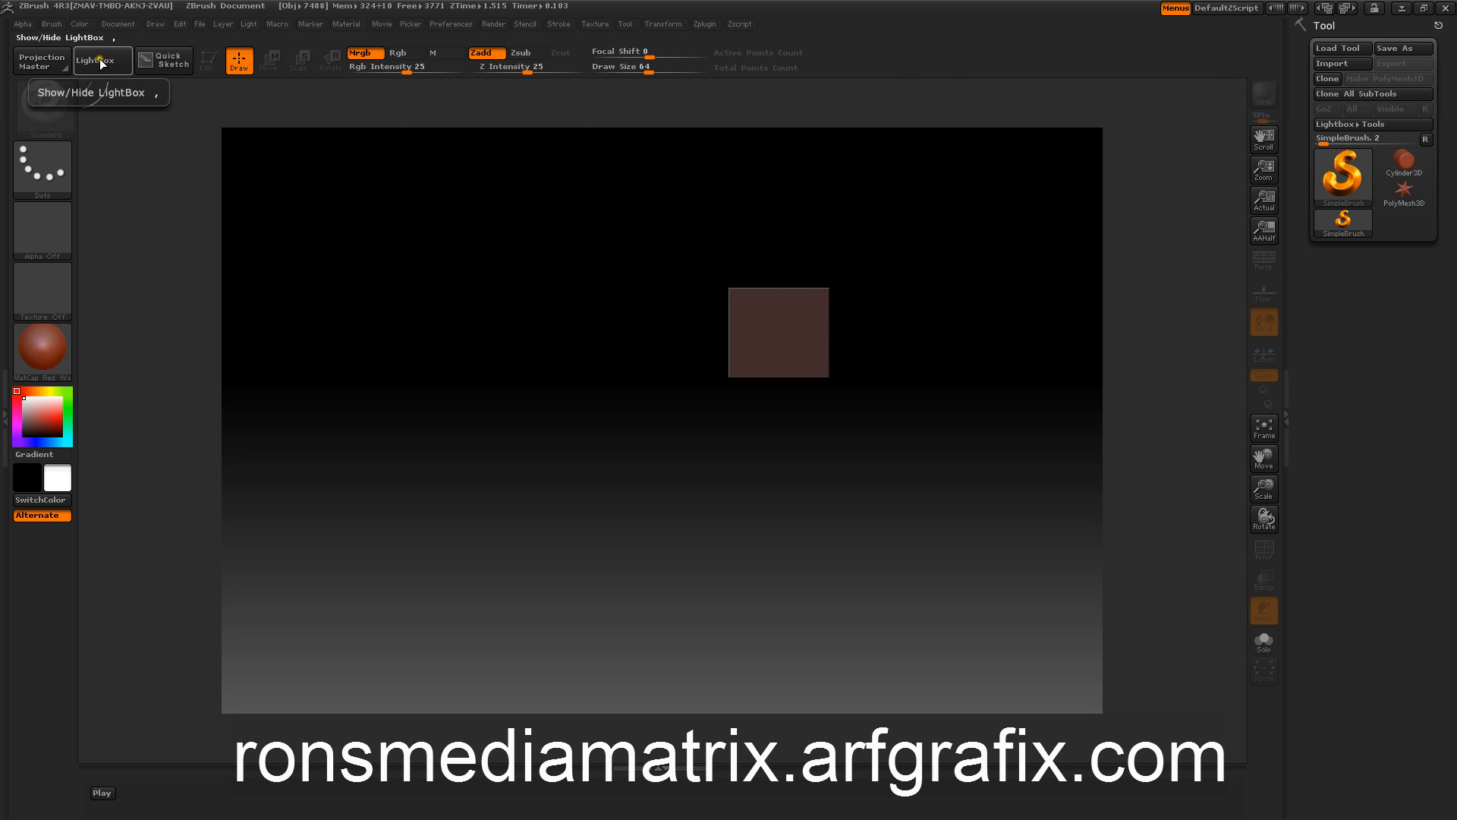
click(103, 22)
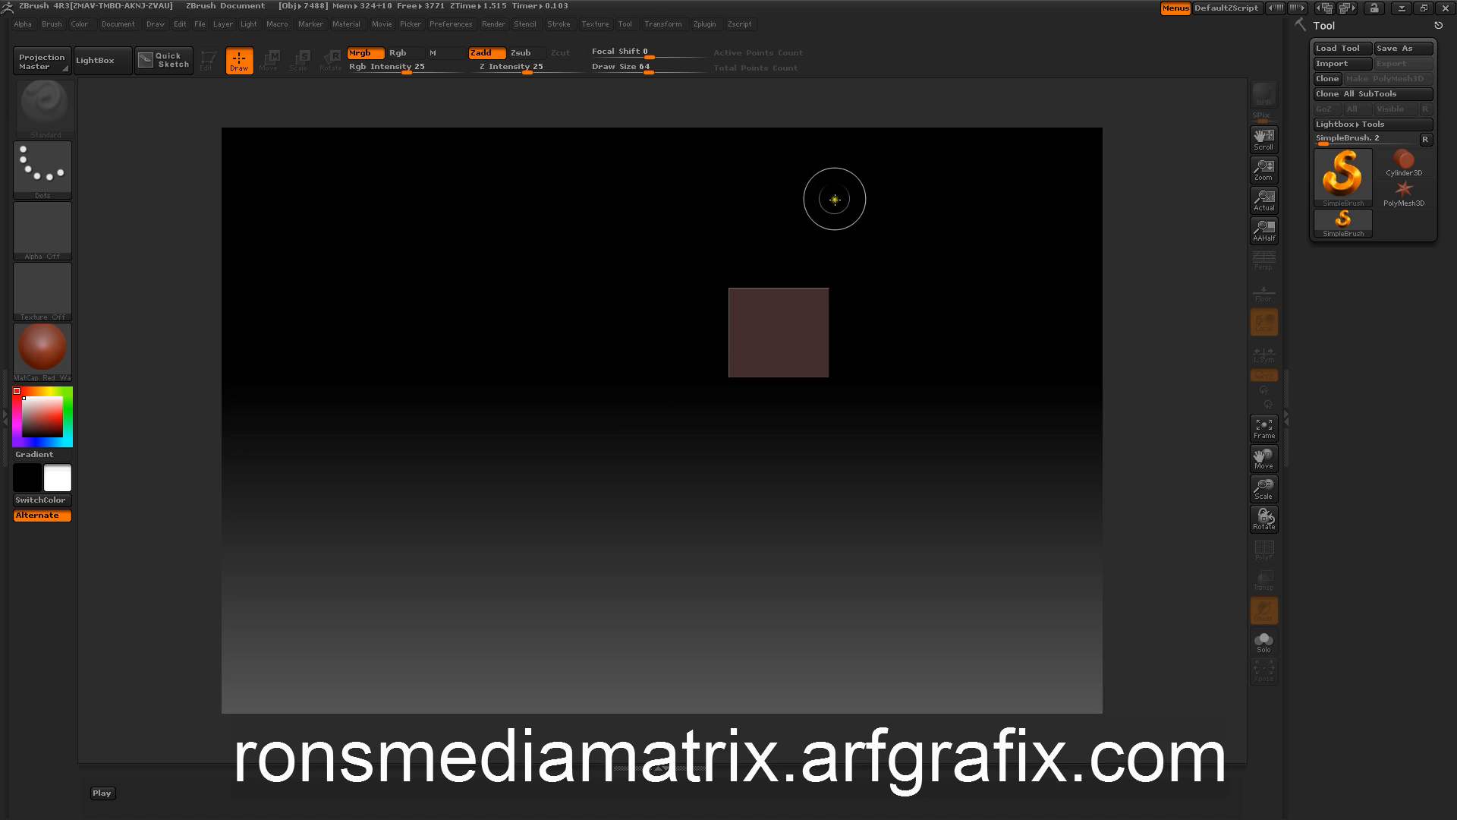
mouse_move(649, 2)
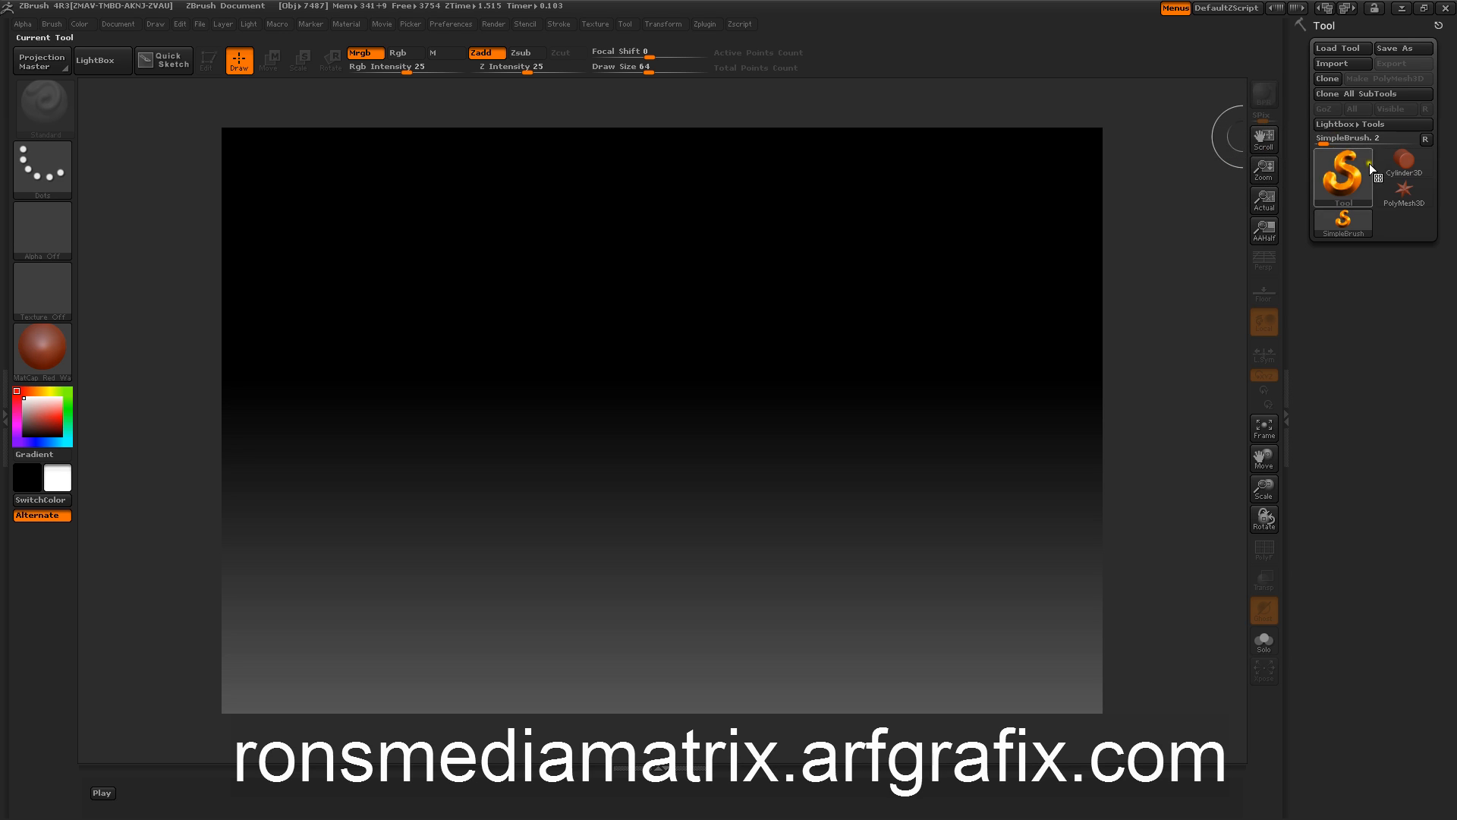
Draw a Cylinder3D in the middle of the canvas and put it in Edit mode
mouse_move(1404, 161)
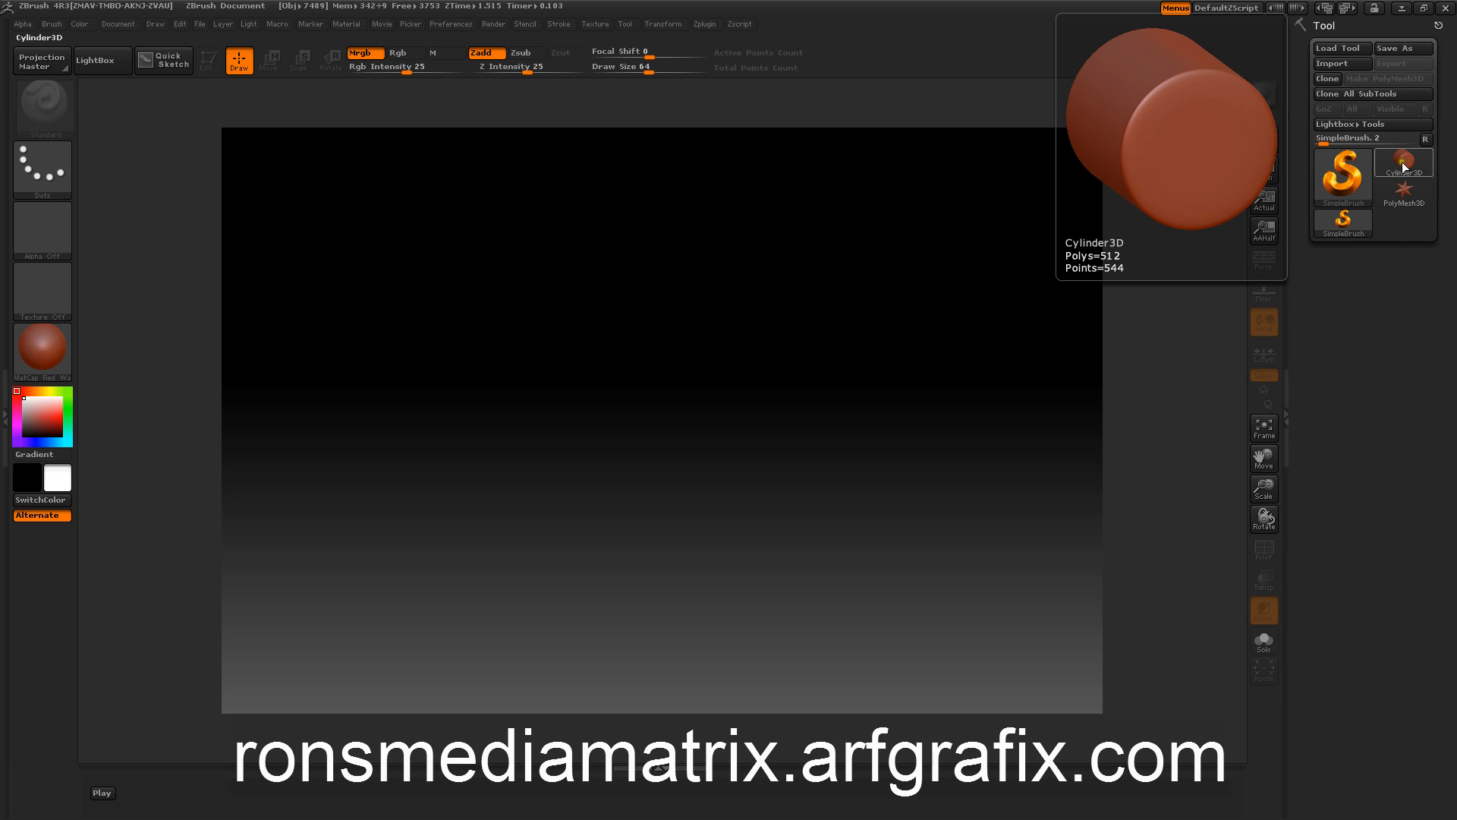
click(1404, 161)
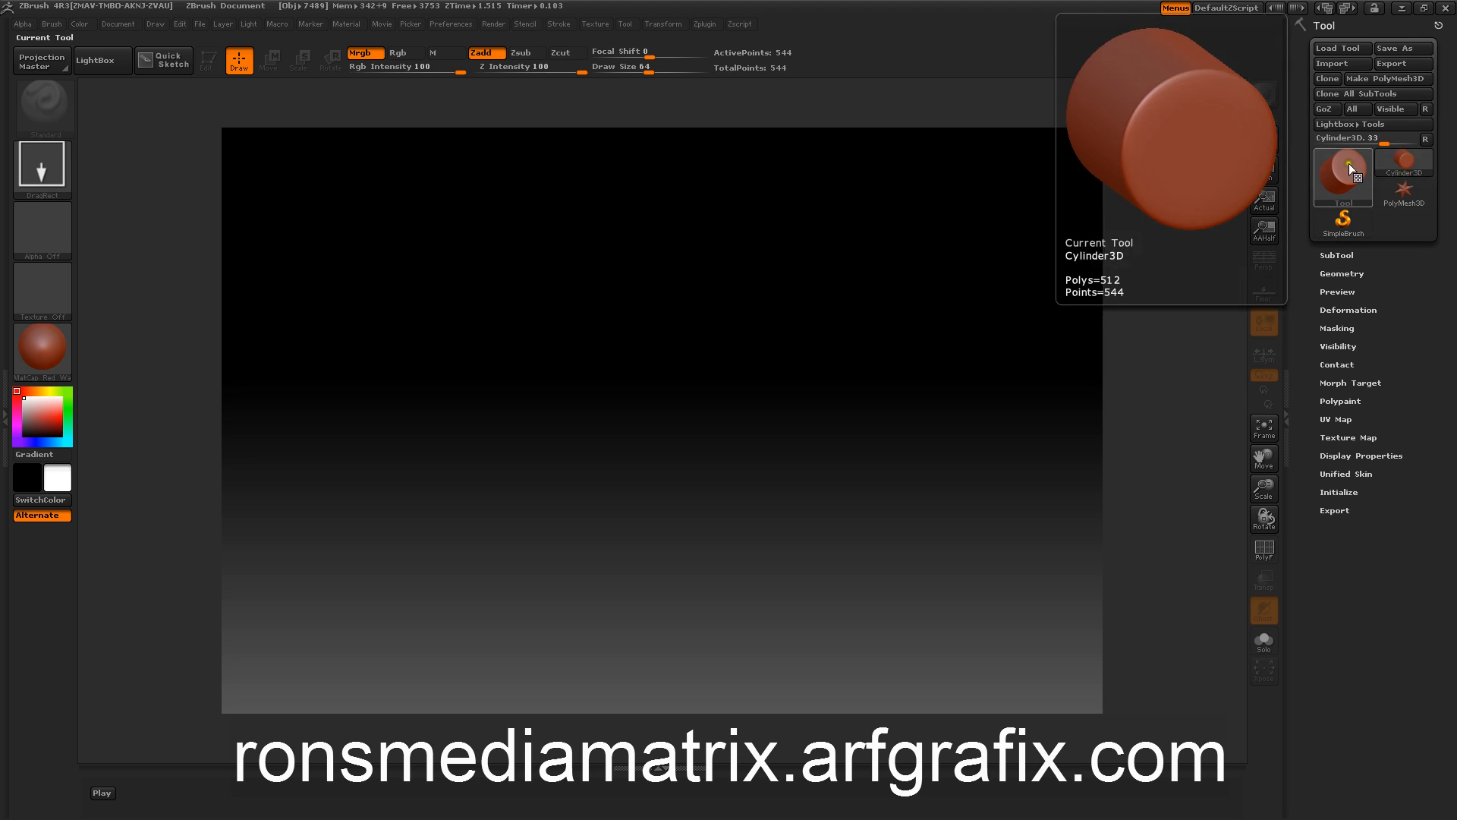
drag(669, 416, 744, 572)
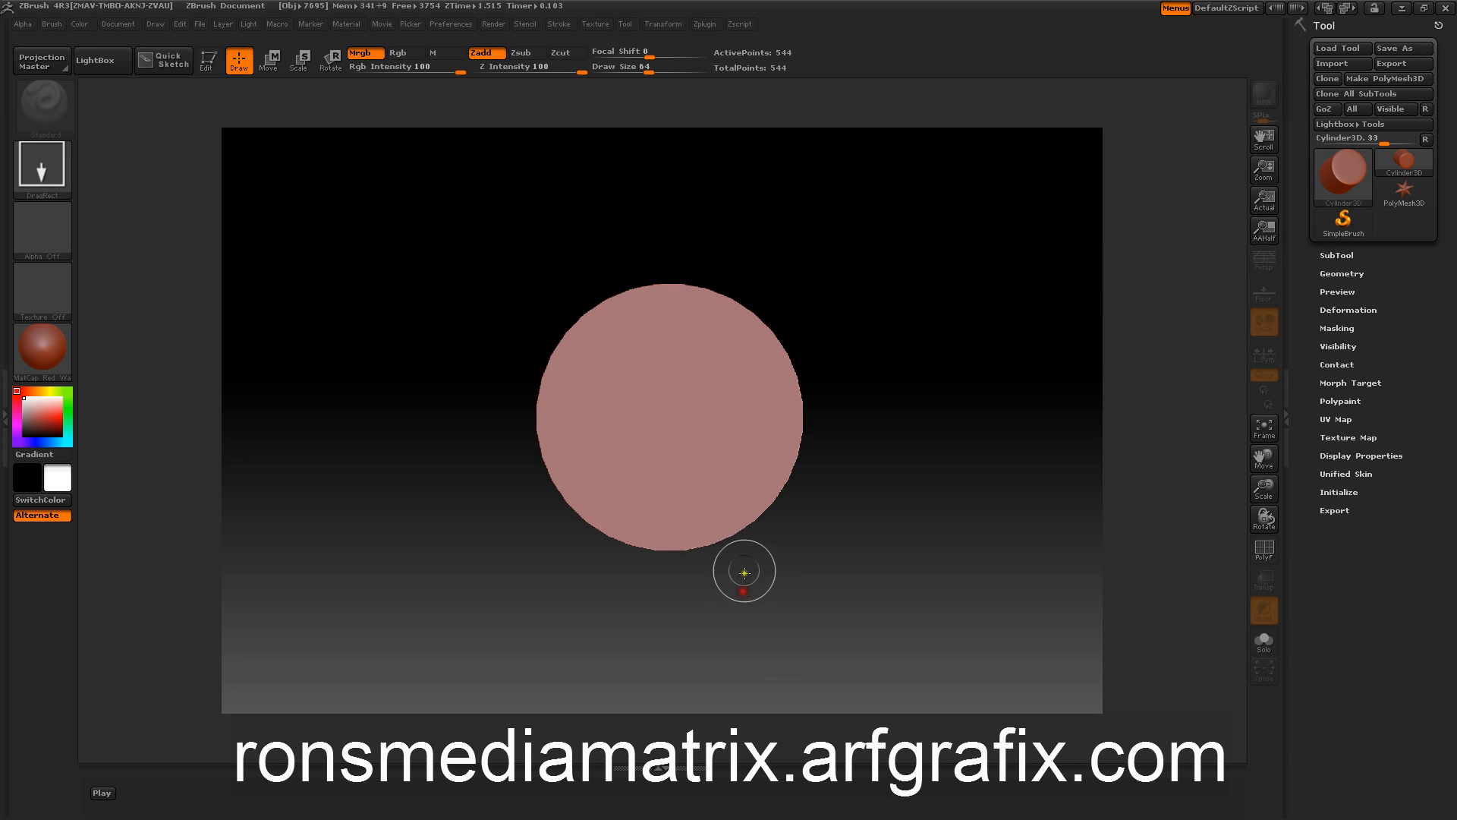
click(207, 61)
drag(357, 220, 416, 250)
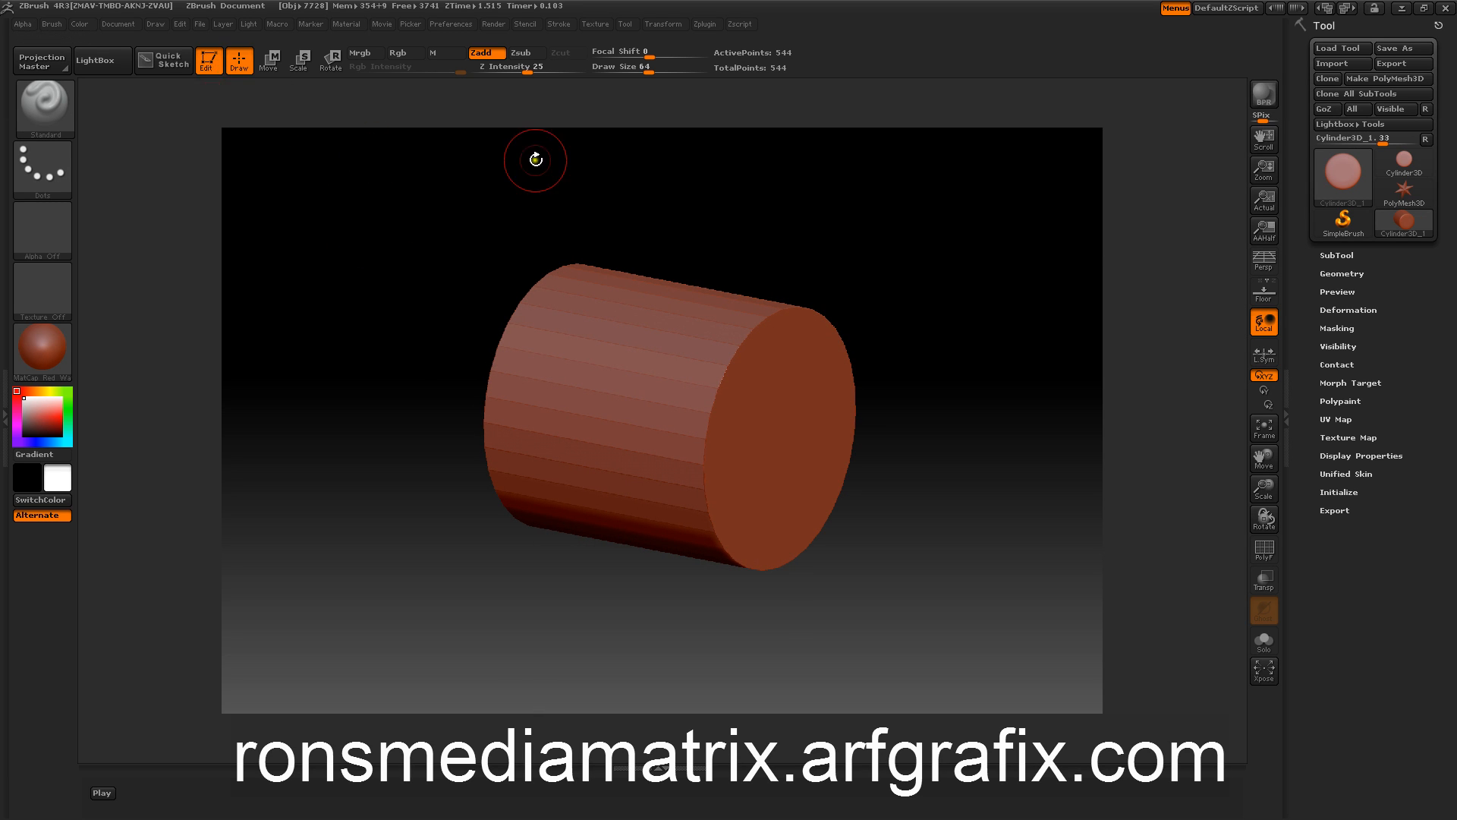
drag(692, 198, 696, 163)
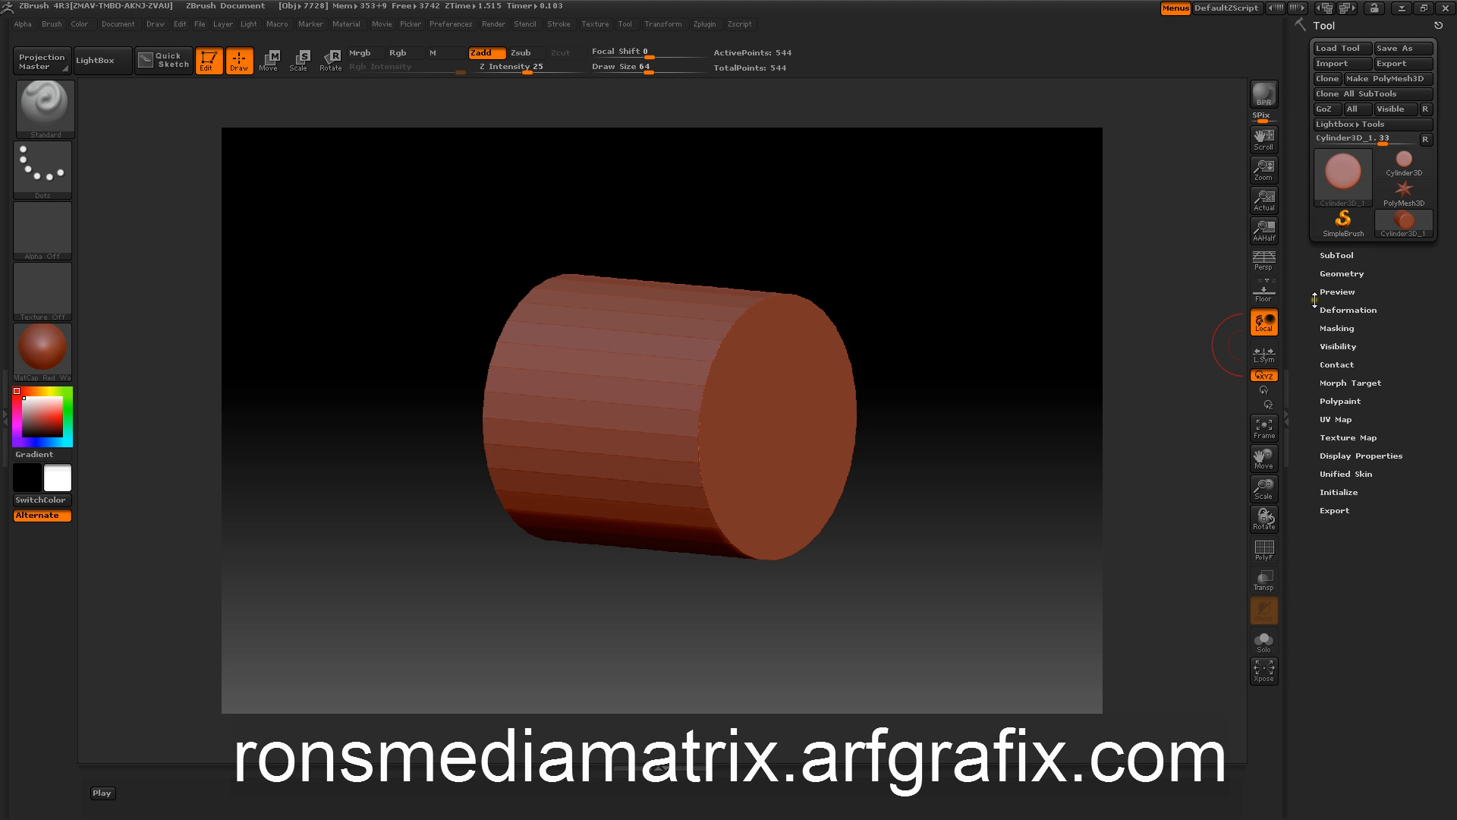
Show the cylinder's polygon wireframe and convert it to a PolyMesh3D
click(1264, 548)
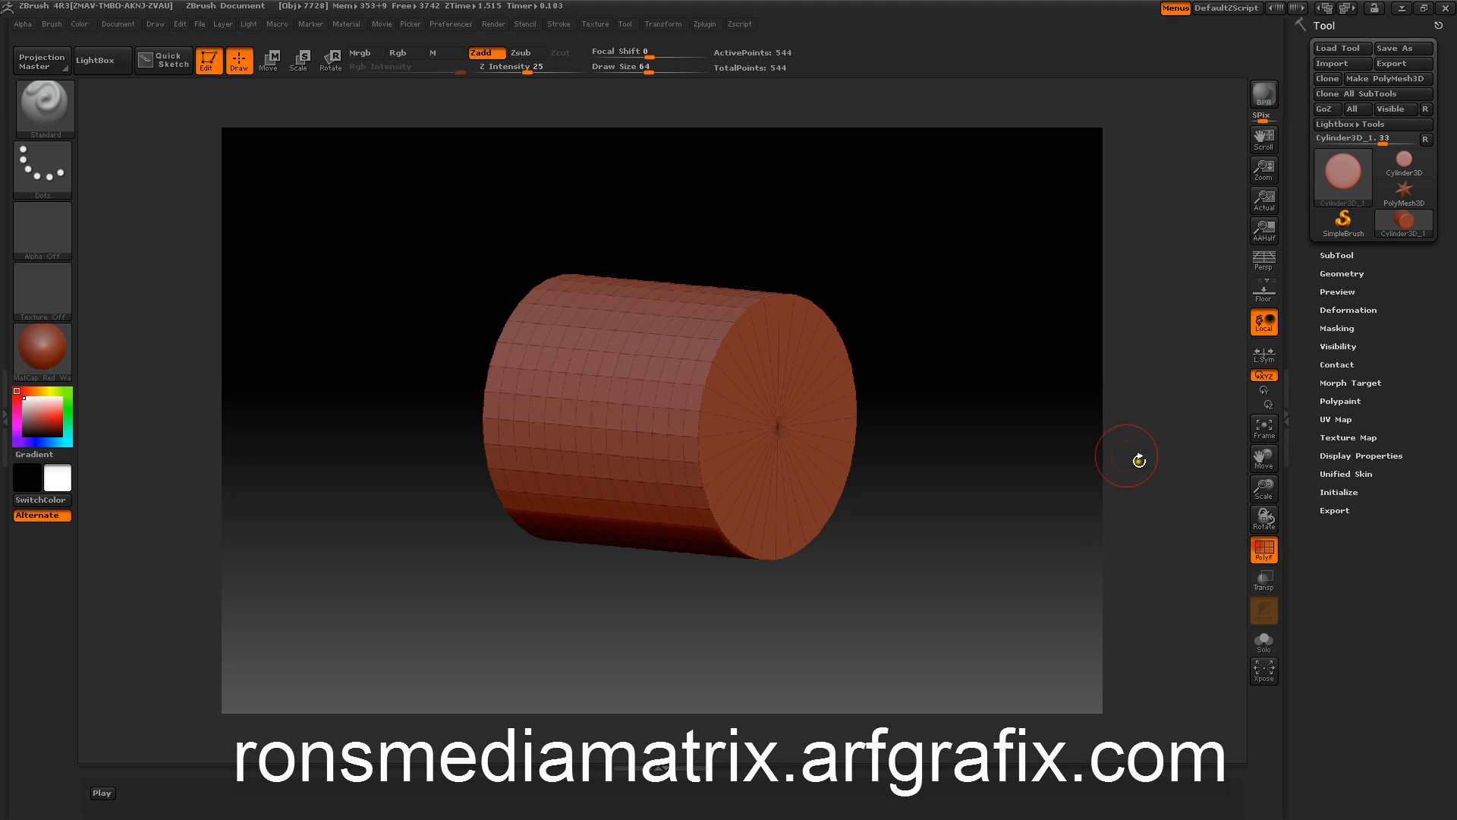
mouse_move(1048, 372)
mouse_down()
mouse_move(1002, 407)
mouse_move(1051, 376)
mouse_move(1027, 381)
mouse_up()
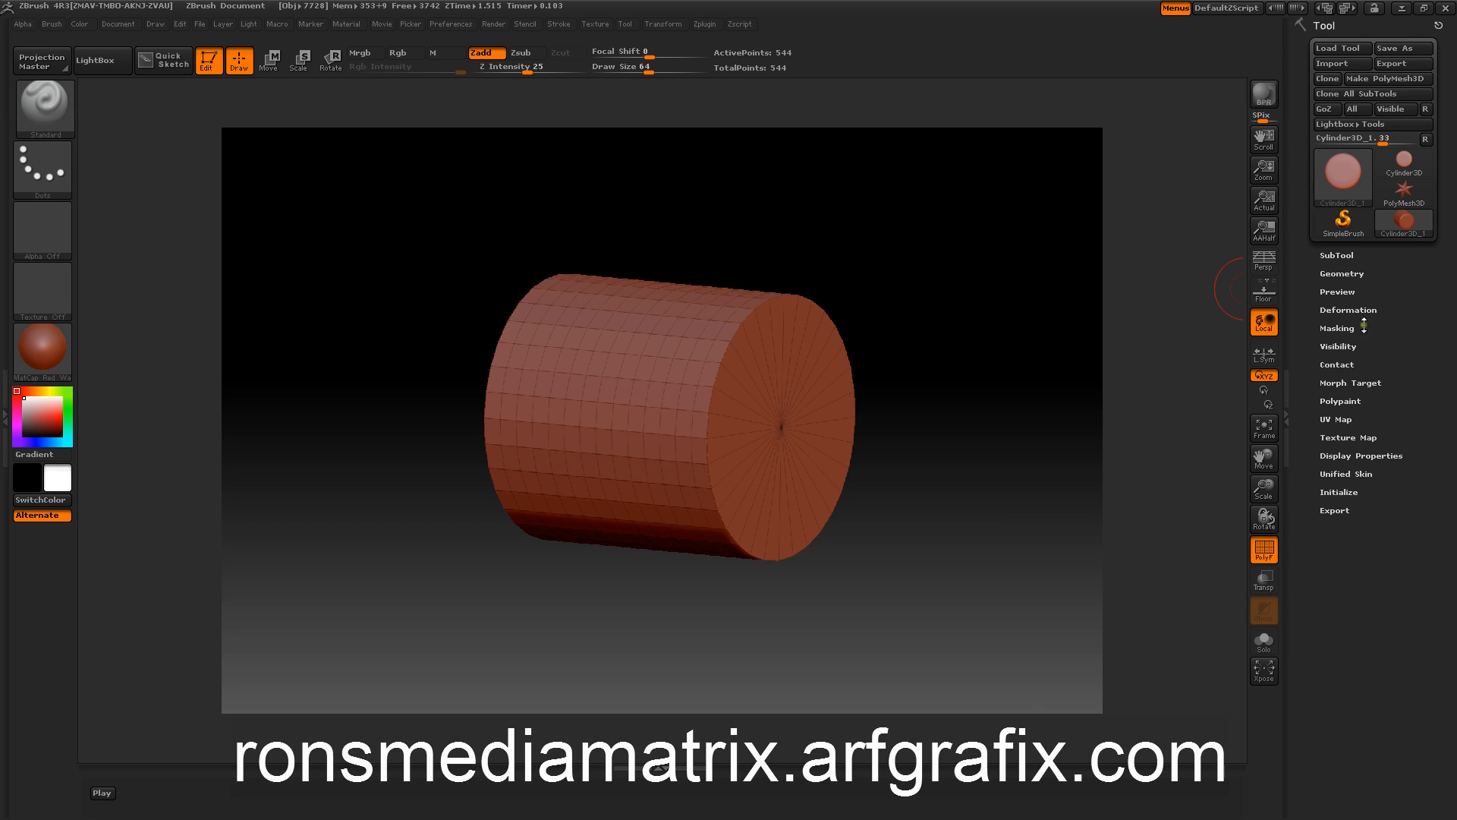
click(1366, 80)
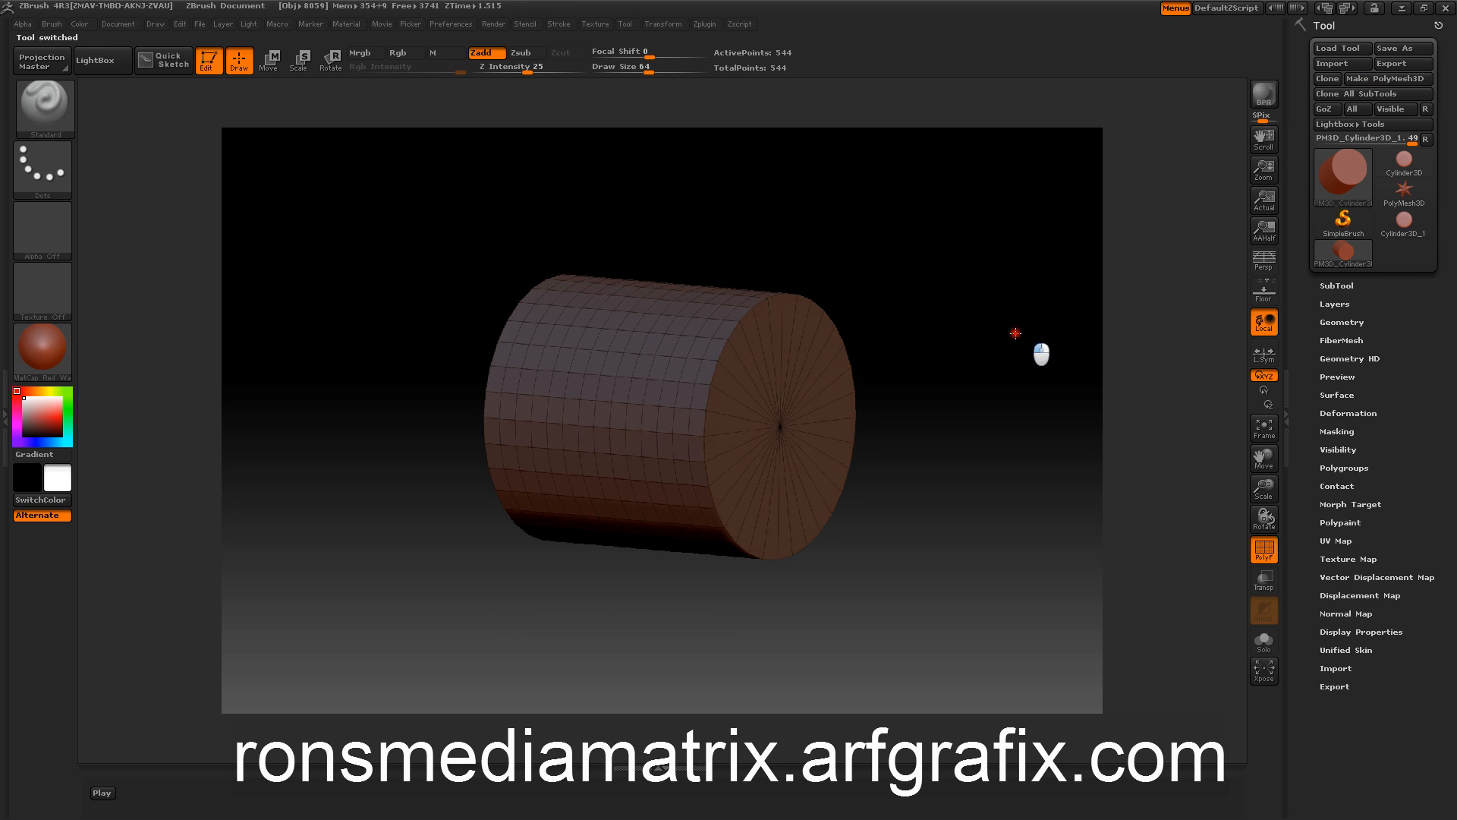
drag(1016, 334, 1056, 308)
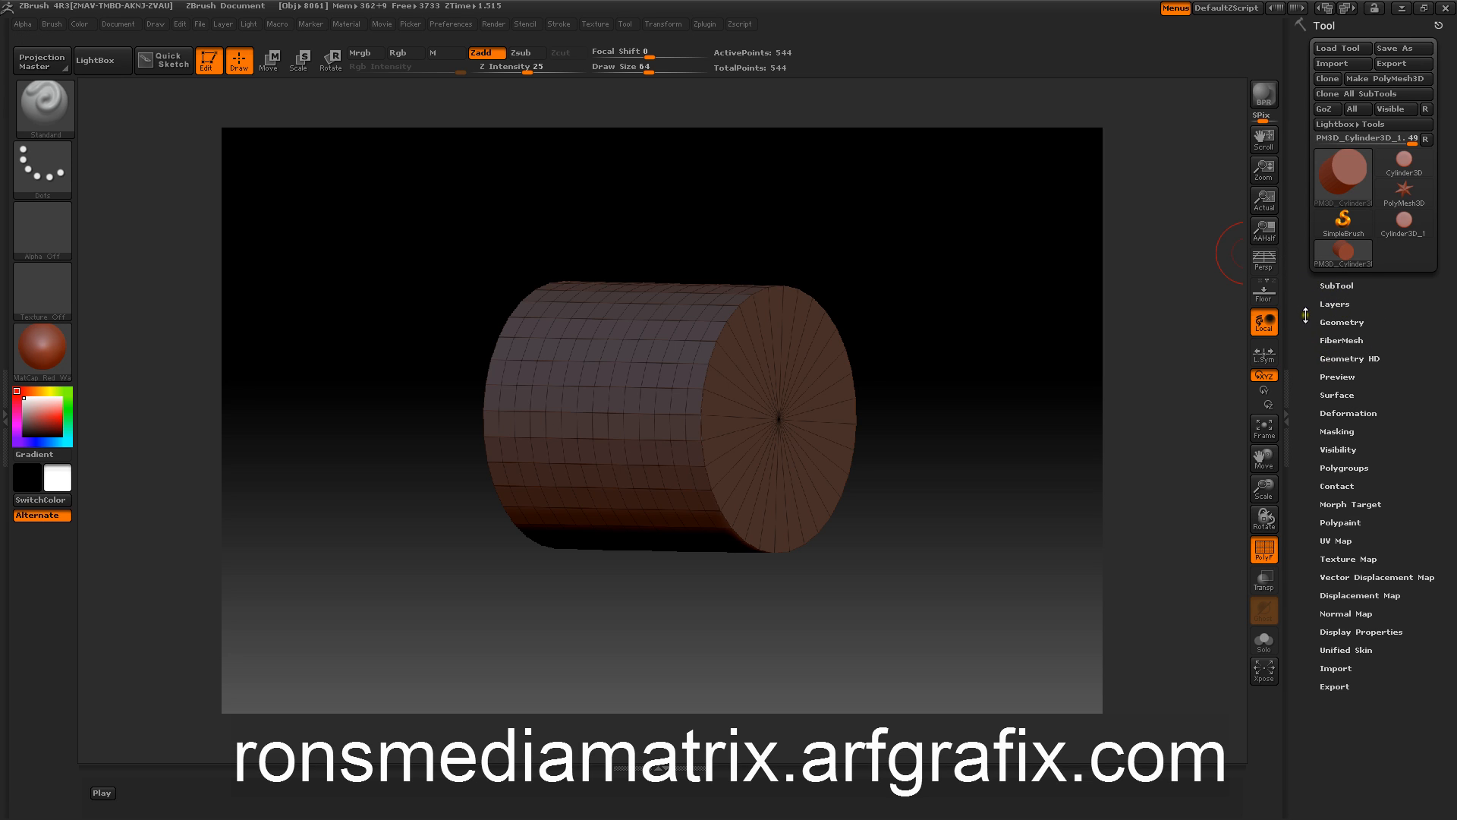
Stretch the cylinder along its length into a long rod using the Size deformation on the Z axis only
click(1336, 412)
drag(1328, 411, 1302, 332)
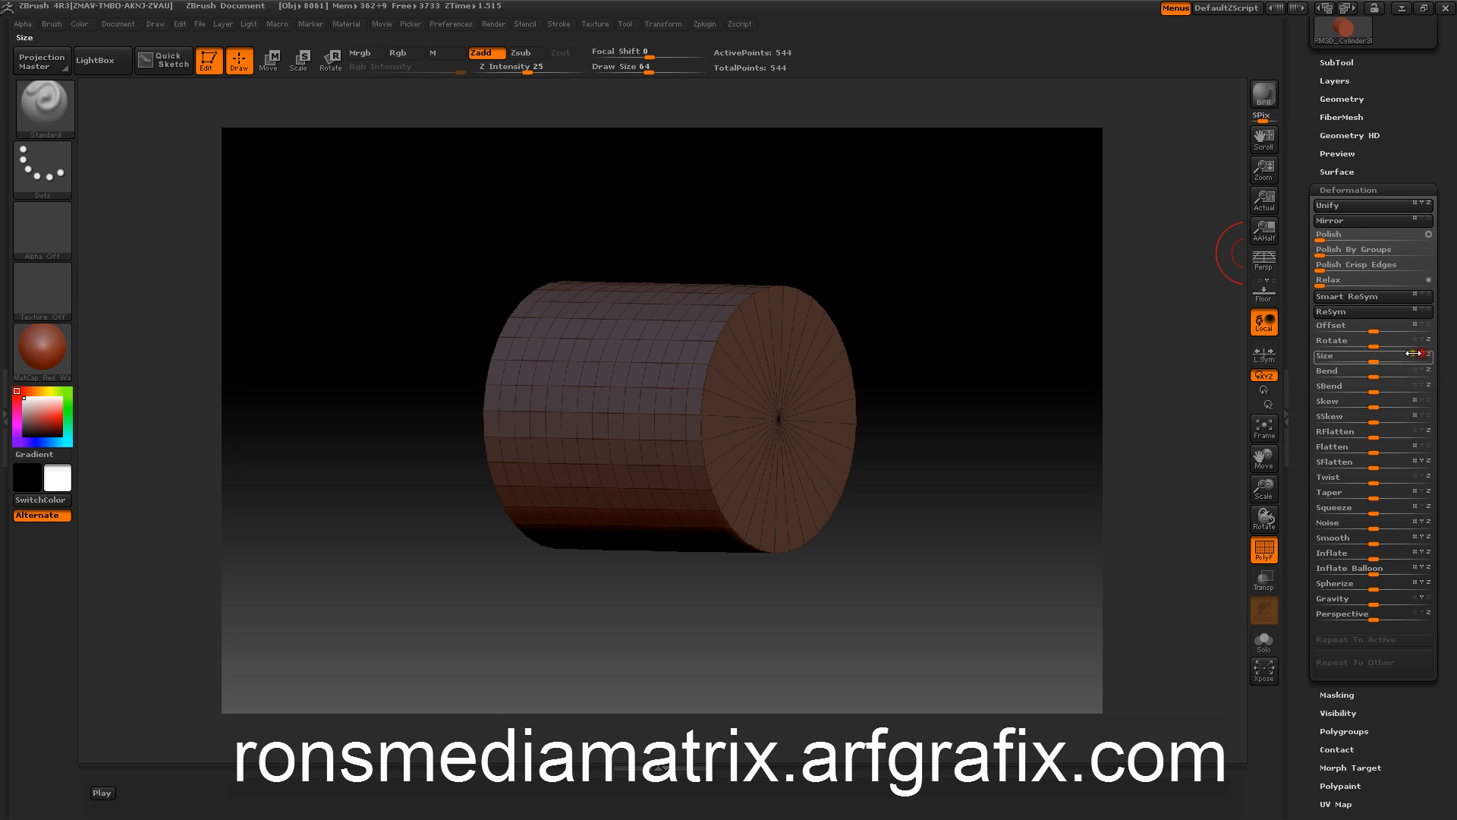
drag(1370, 359, 1416, 358)
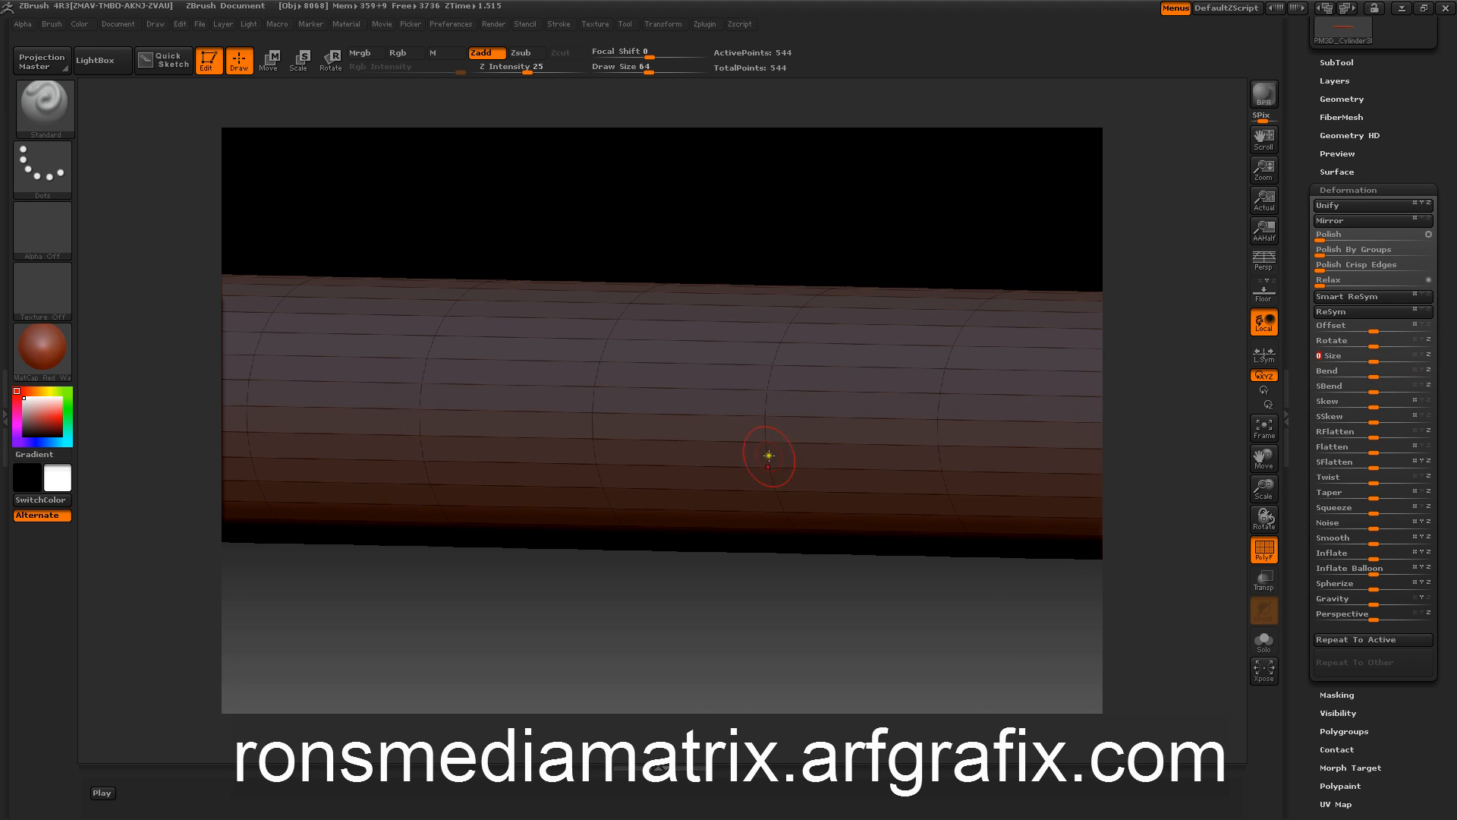
alt+drag(712, 537, 686, 289)
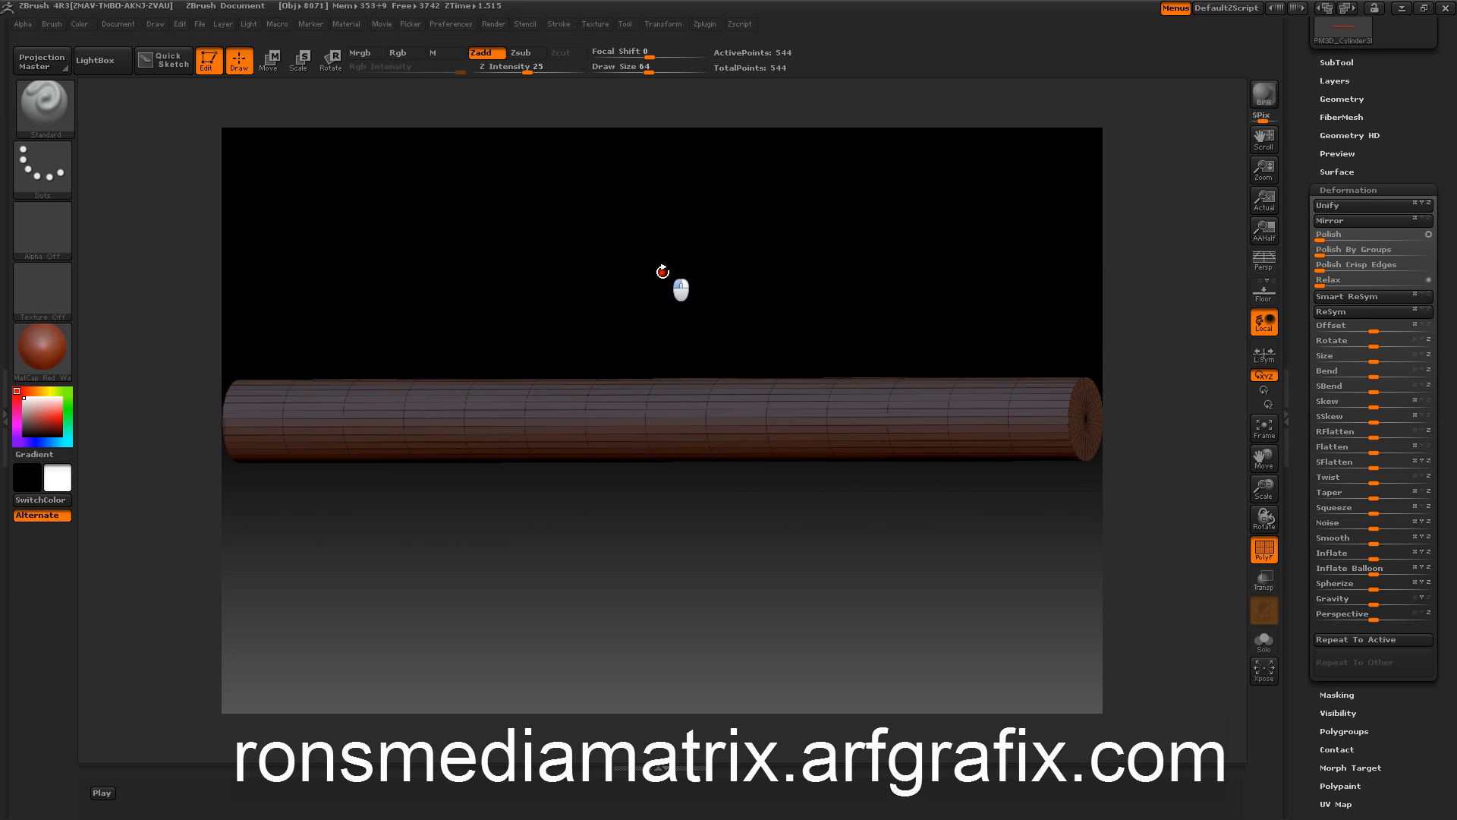
mouse_move(668, 277)
mouse_down()
mouse_move(627, 277)
mouse_move(647, 274)
mouse_up()
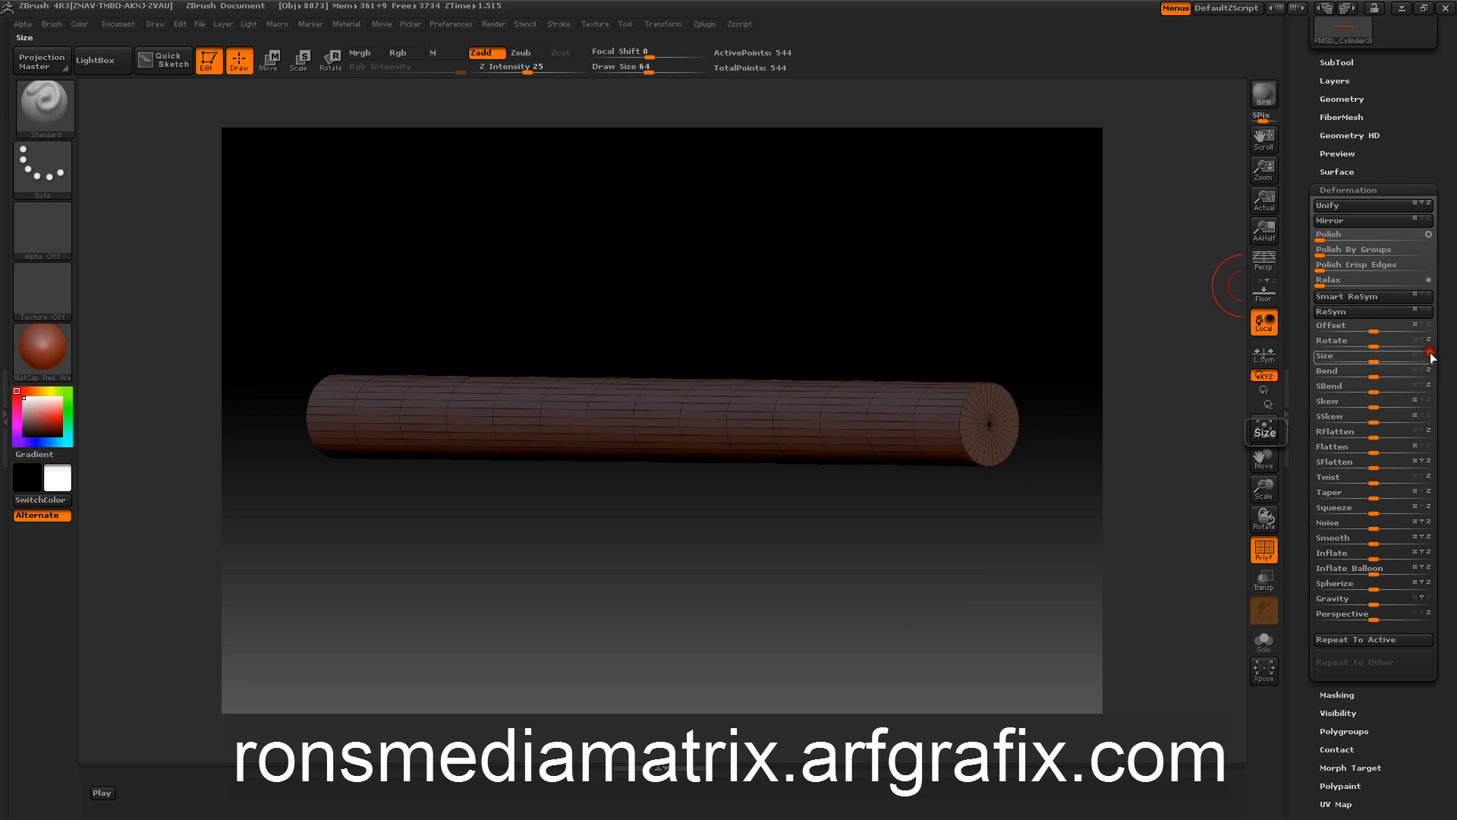
Adjust the long cylinder's thickness with the Size deformation on the X and Y axes separately
drag(1416, 358, 1337, 356)
key(Return)
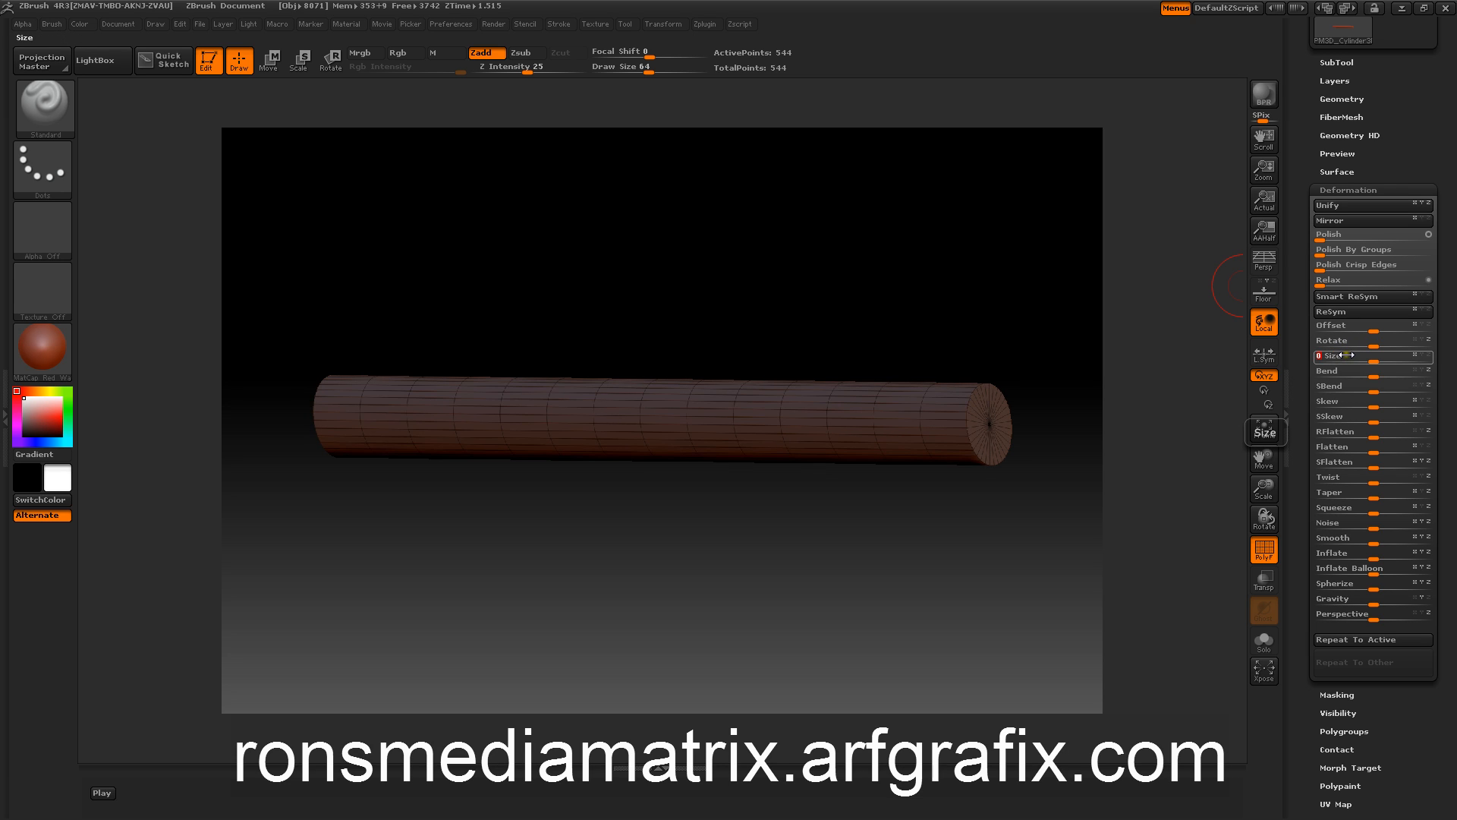
click(1423, 356)
click(1411, 353)
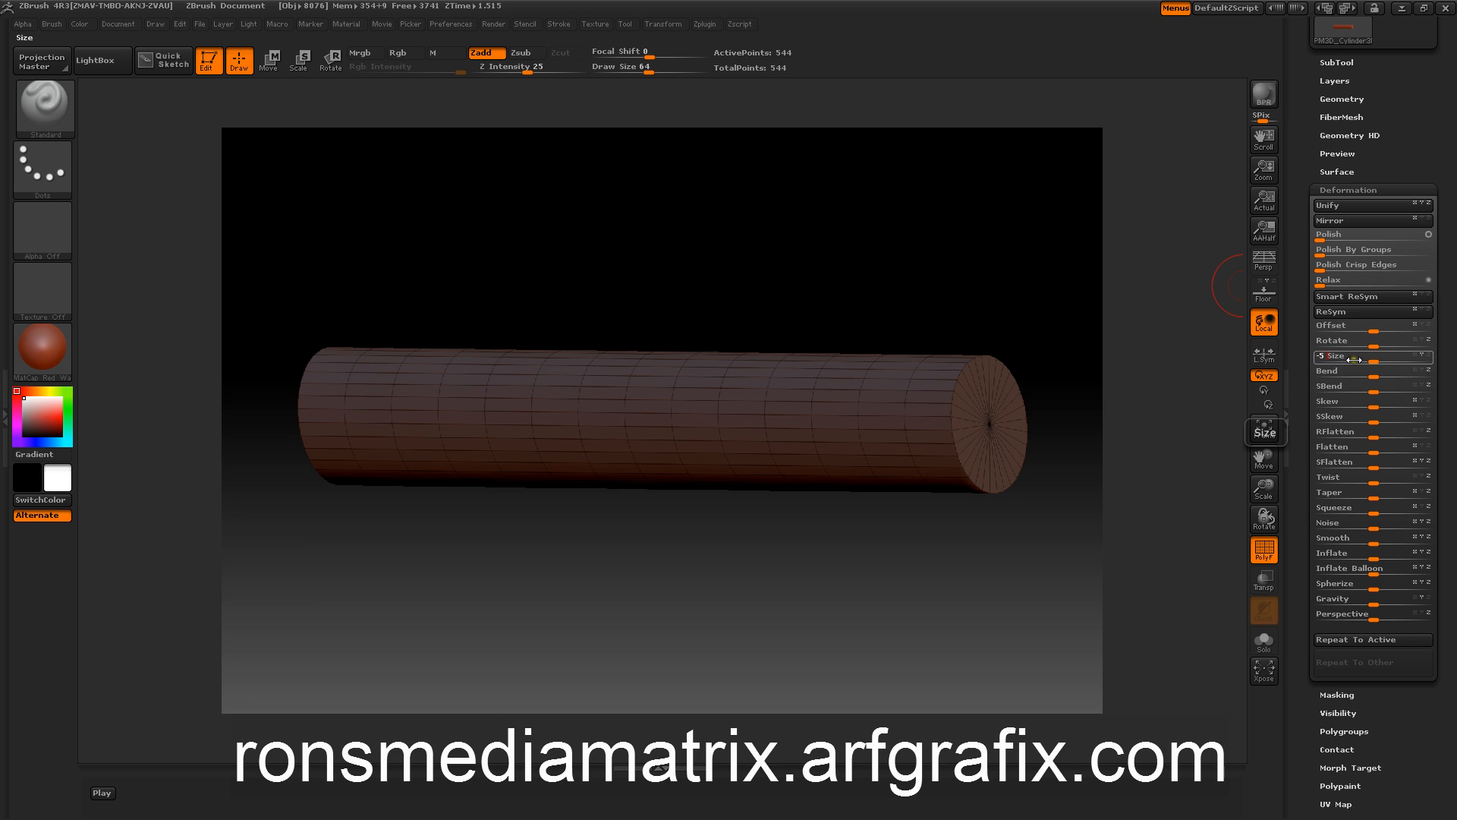
key(Return)
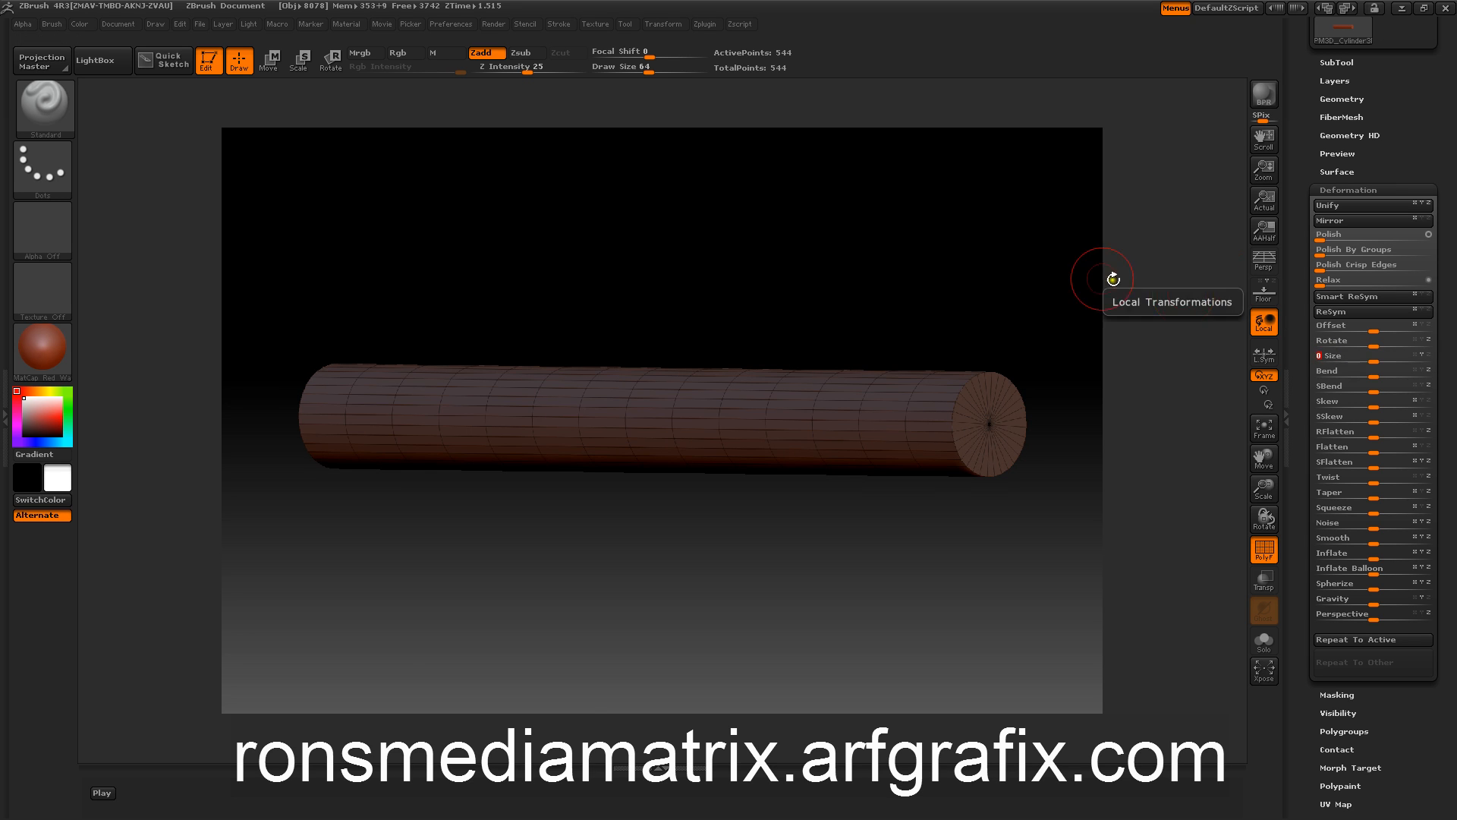
Undo the uneven resize and shrink the cylinder into a thin rod with the Size deformation on X and Y together
drag(985, 261, 1030, 248)
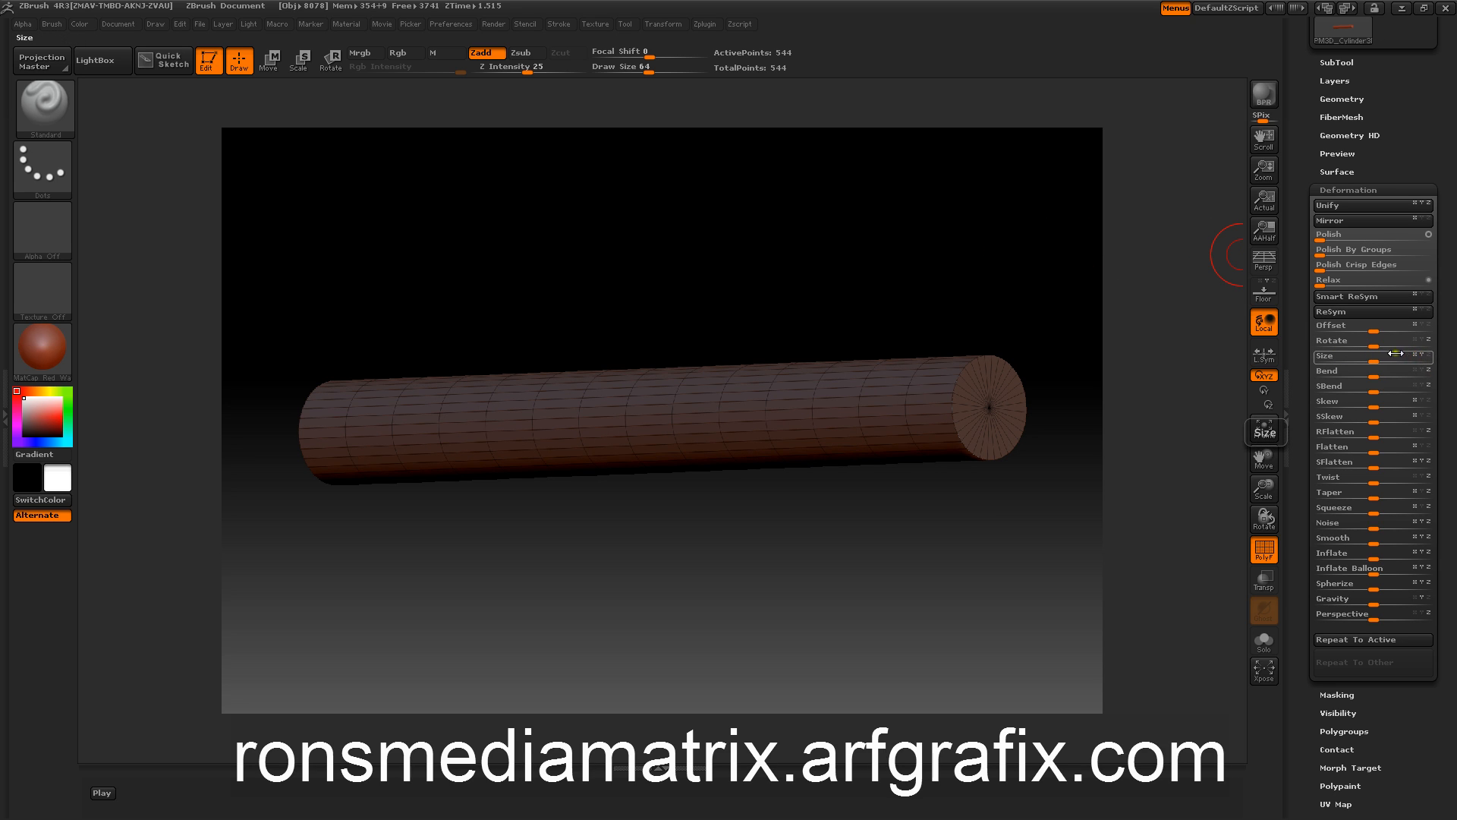
drag(1372, 353, 1308, 354)
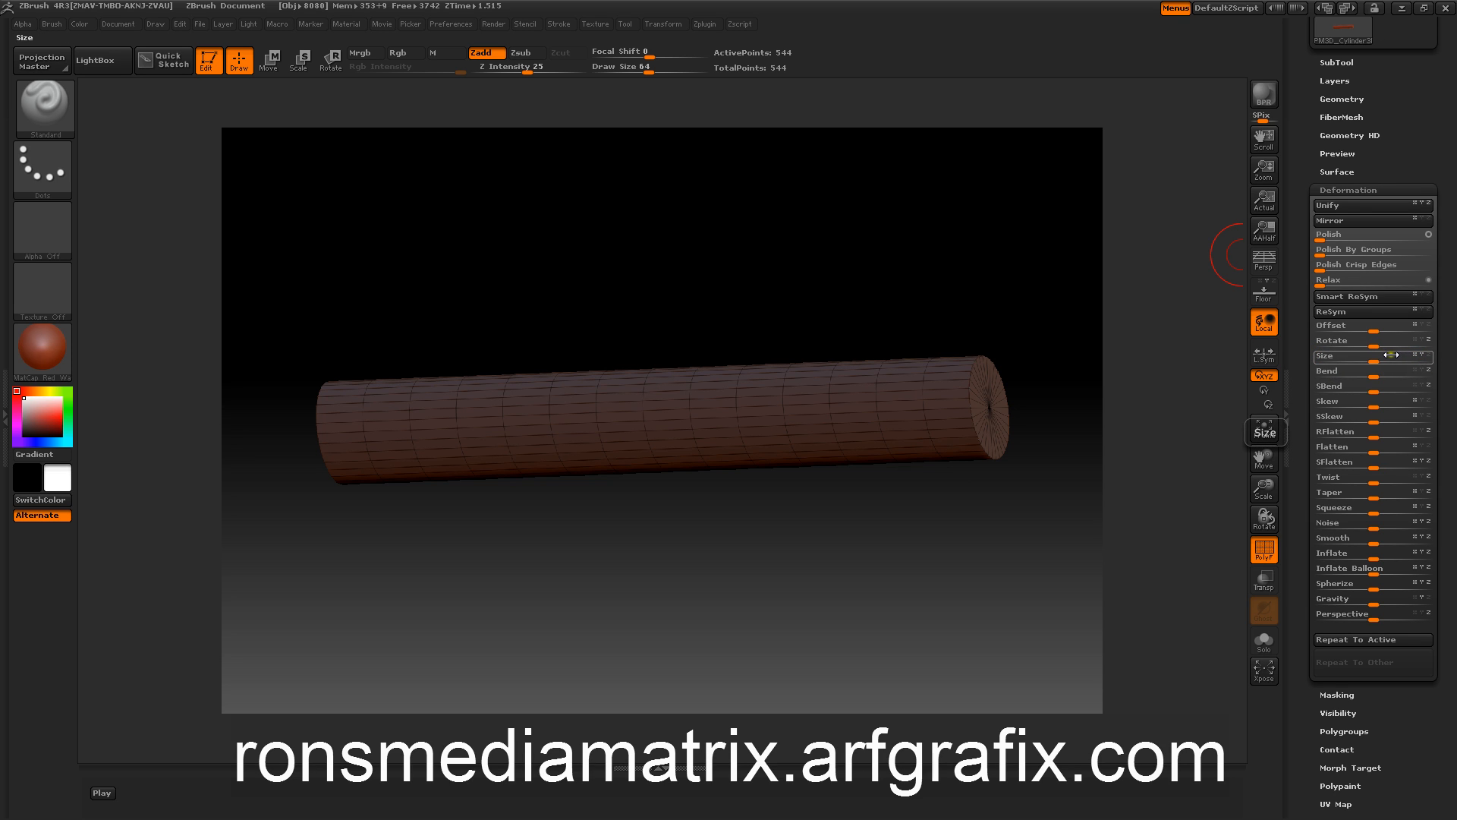
key(ctrl+z)
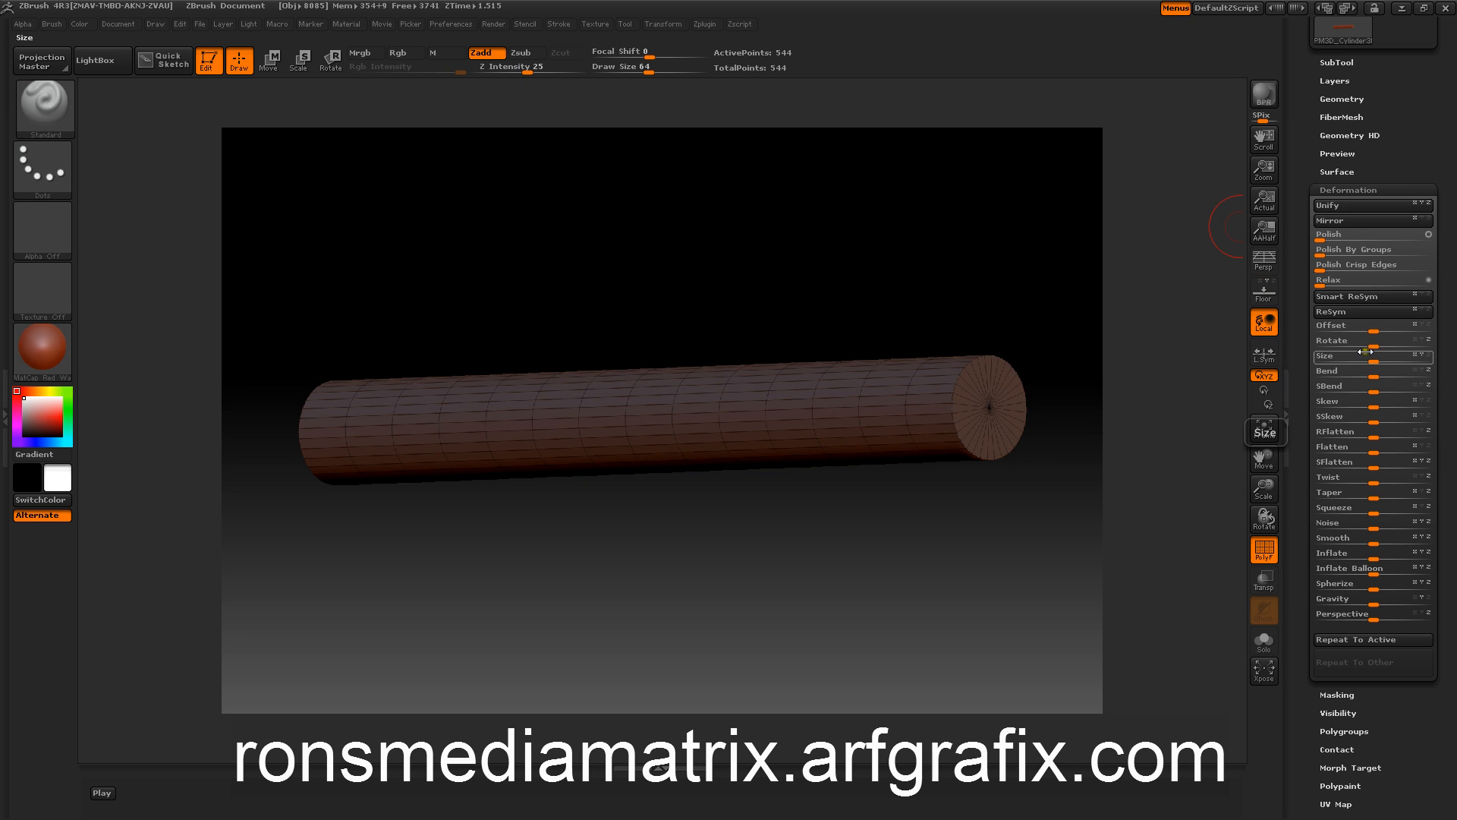
drag(1374, 353, 1329, 357)
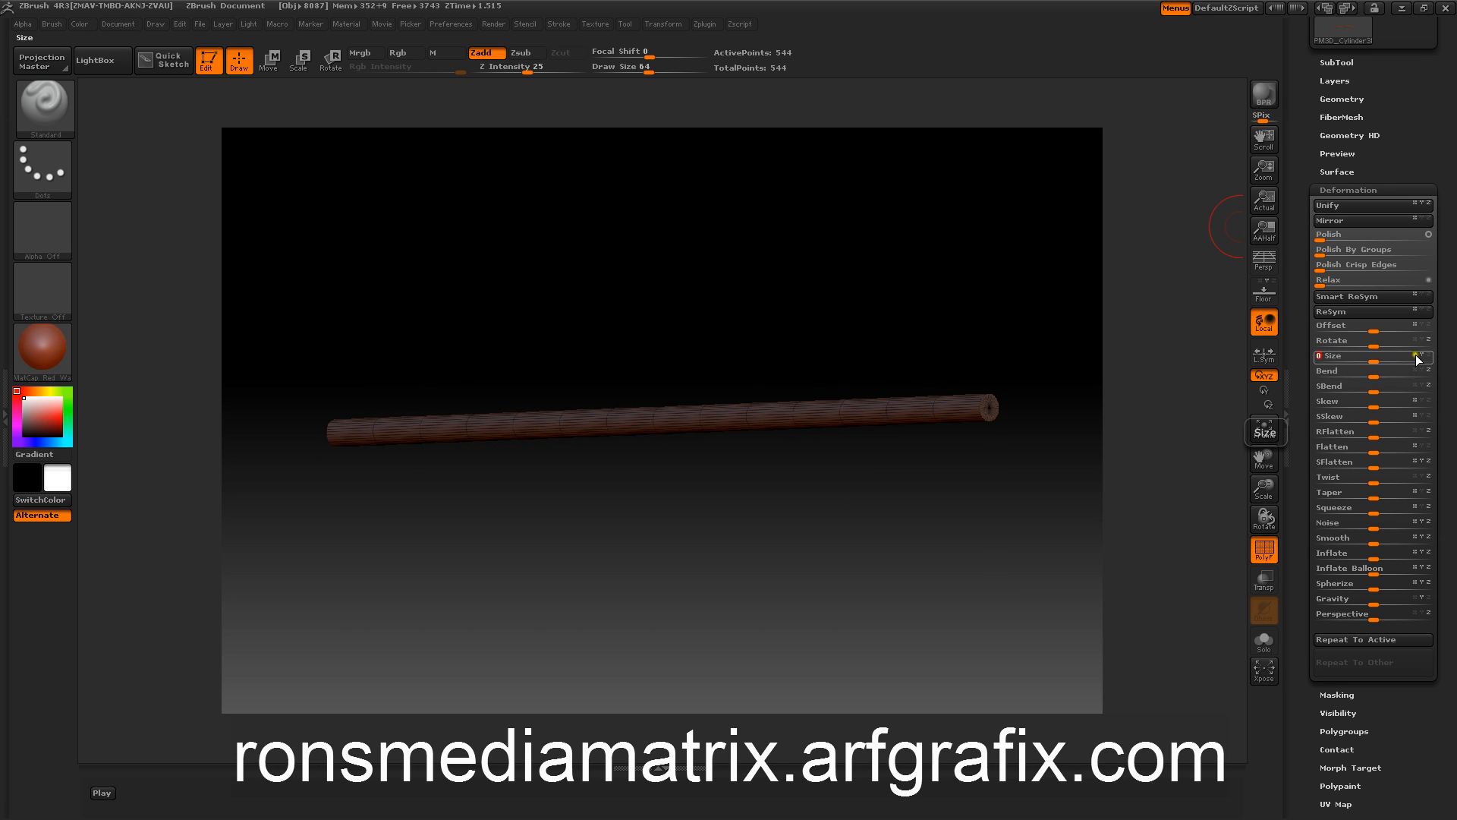
drag(1385, 361, 1405, 361)
Show the thin rod horizontally in side view, hide its wireframe, and close the Deformation settings
drag(1146, 302, 796, 265)
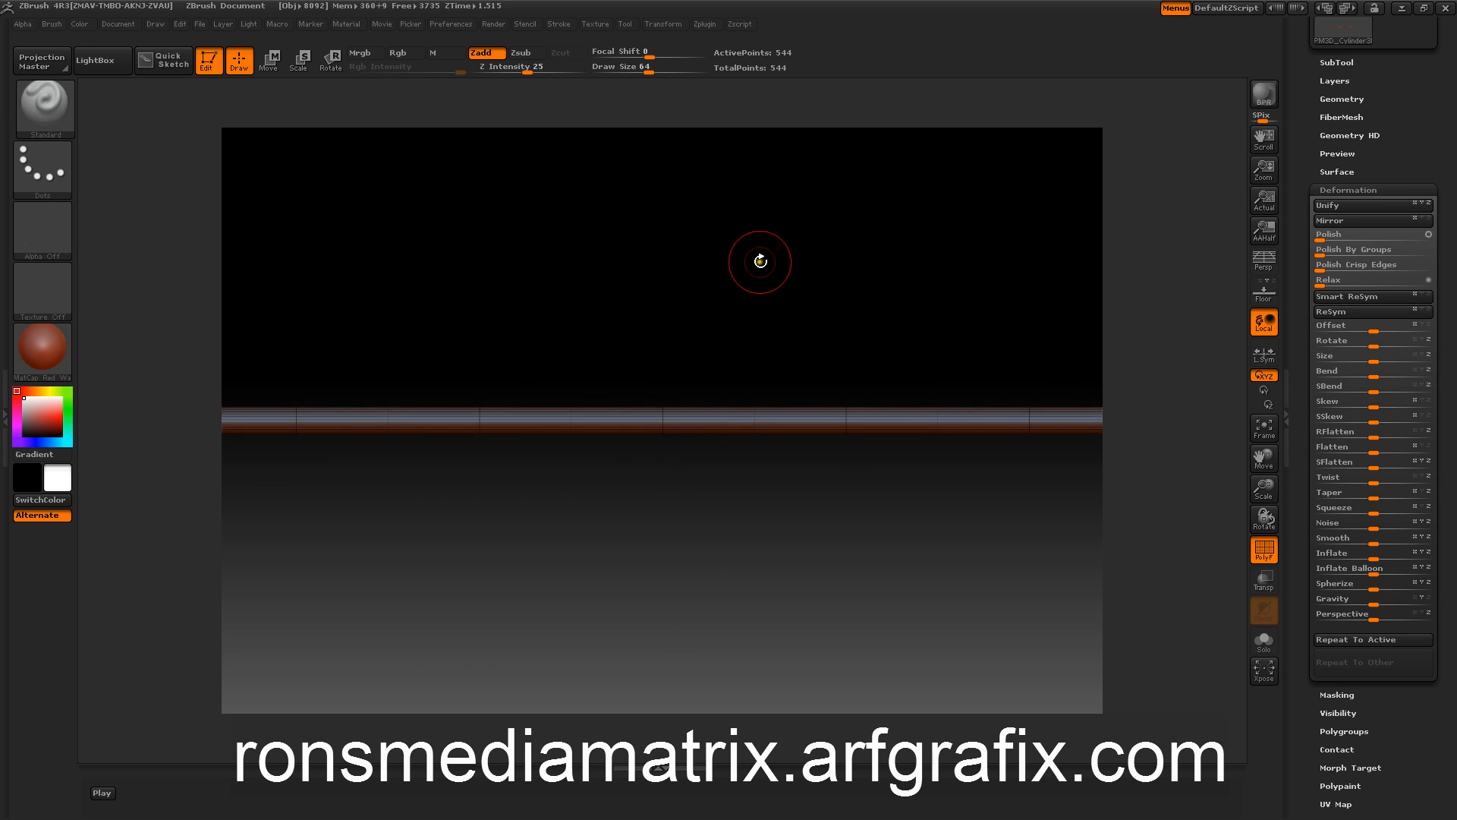
alt+drag(895, 557, 869, 459)
mouse_move(786, 353)
mouse_down()
mouse_move(753, 322)
mouse_move(765, 308)
mouse_up()
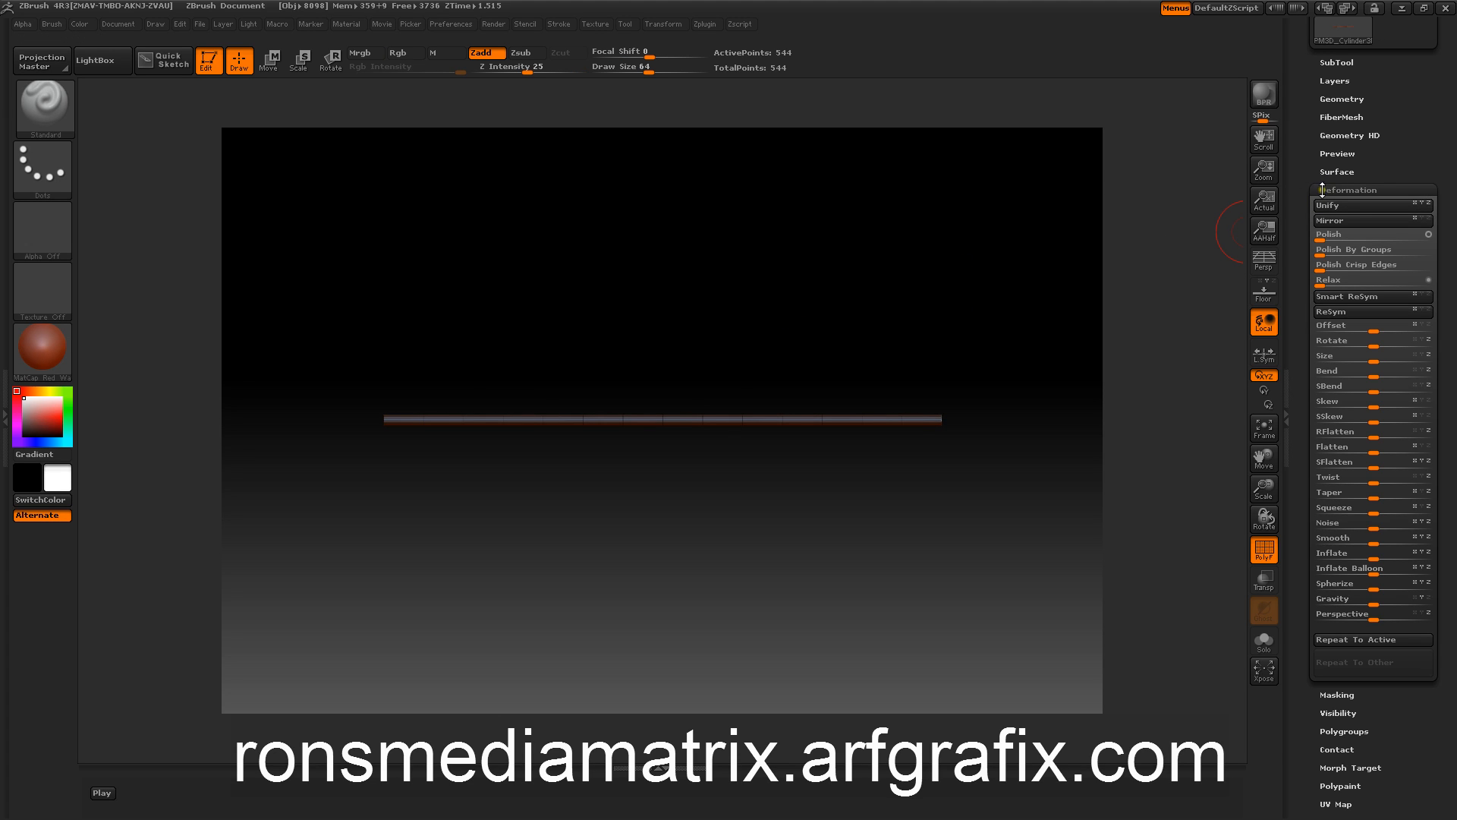
click(1265, 551)
mouse_move(976, 277)
mouse_down()
mouse_move(950, 299)
mouse_move(994, 283)
mouse_up()
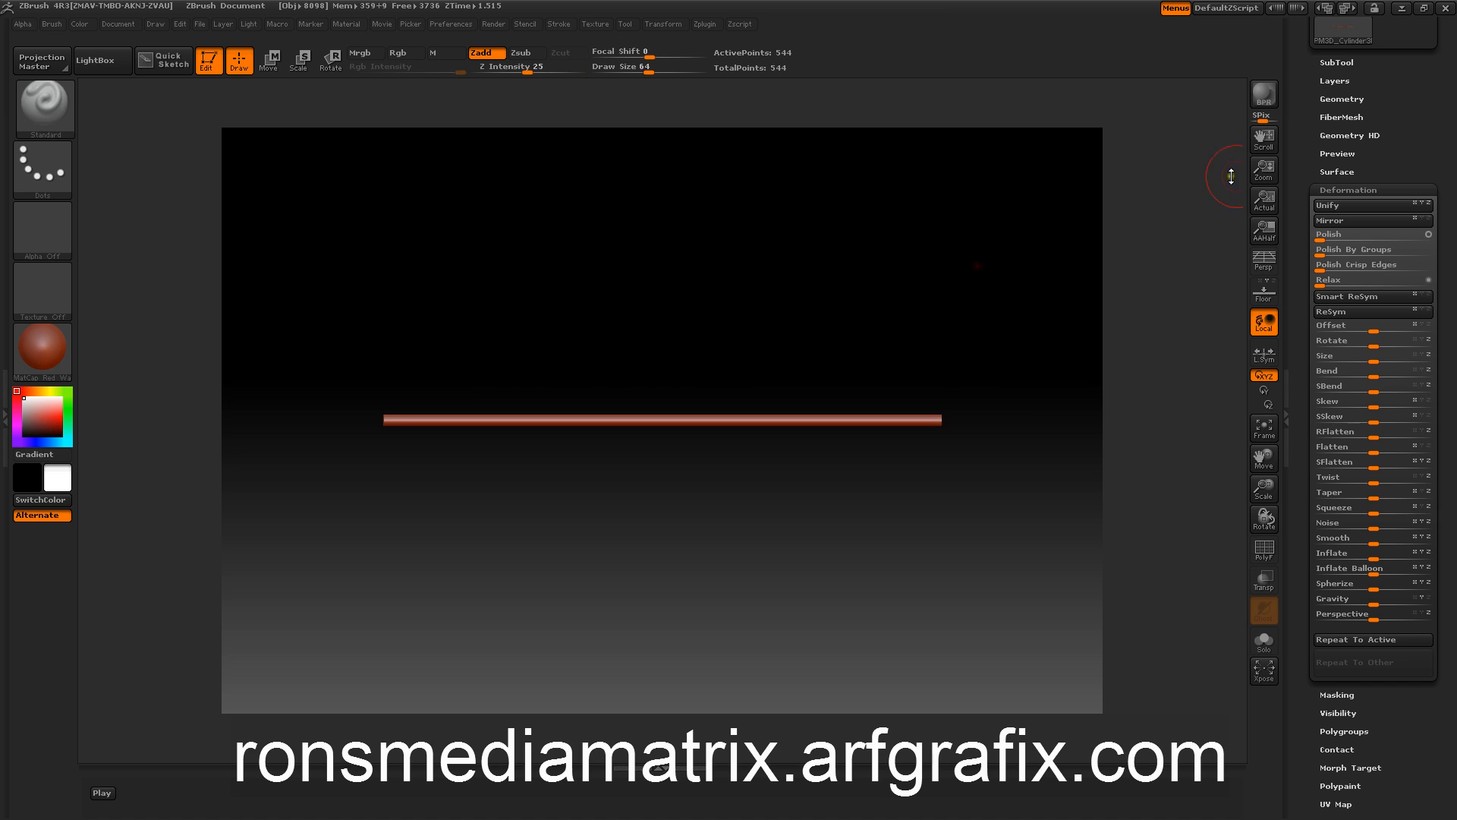
click(1326, 190)
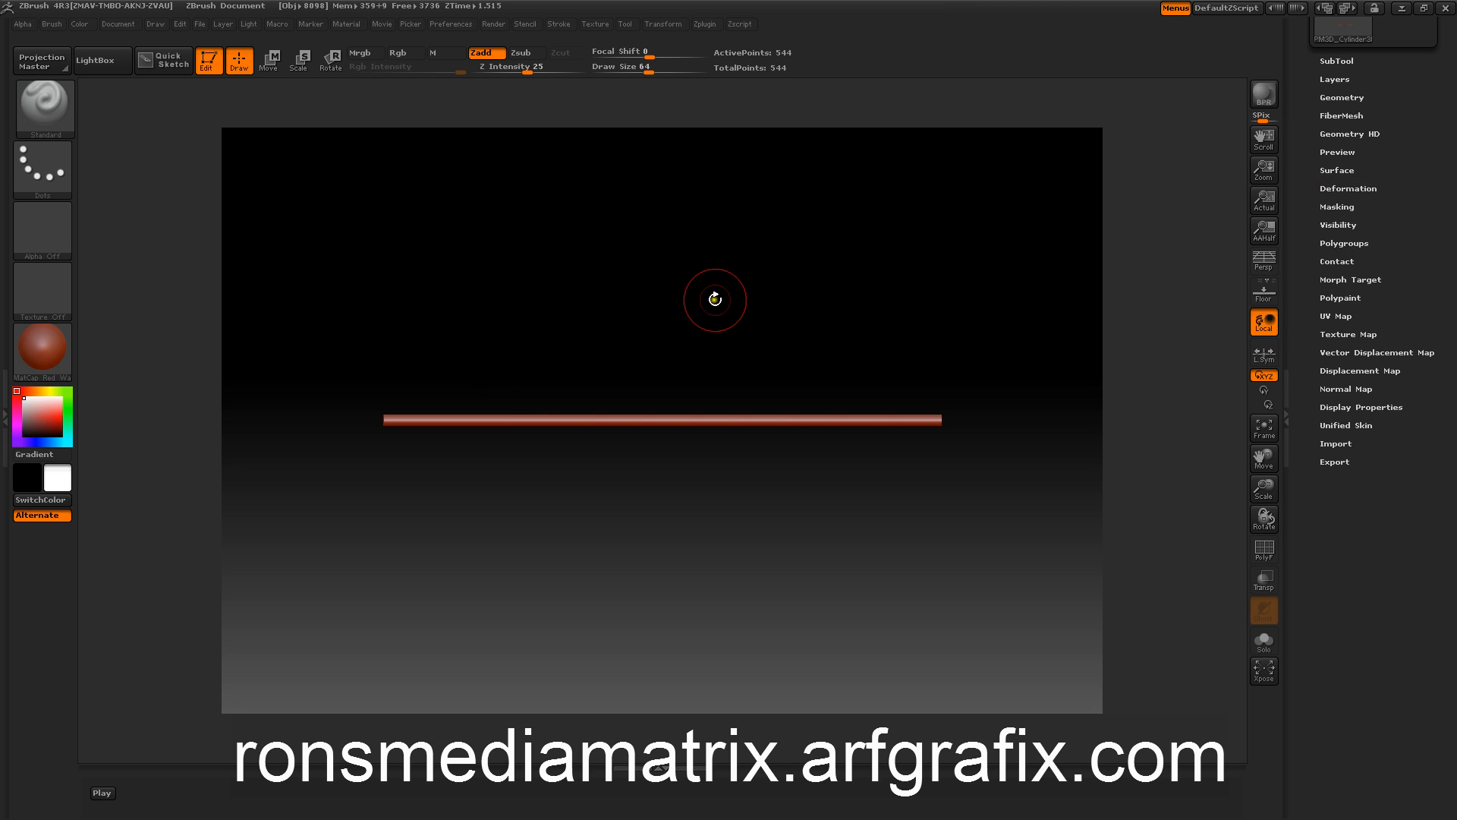
Assign the MatCap Metal02 material to the rod, with Mrgb on and Zadd off
click(49, 343)
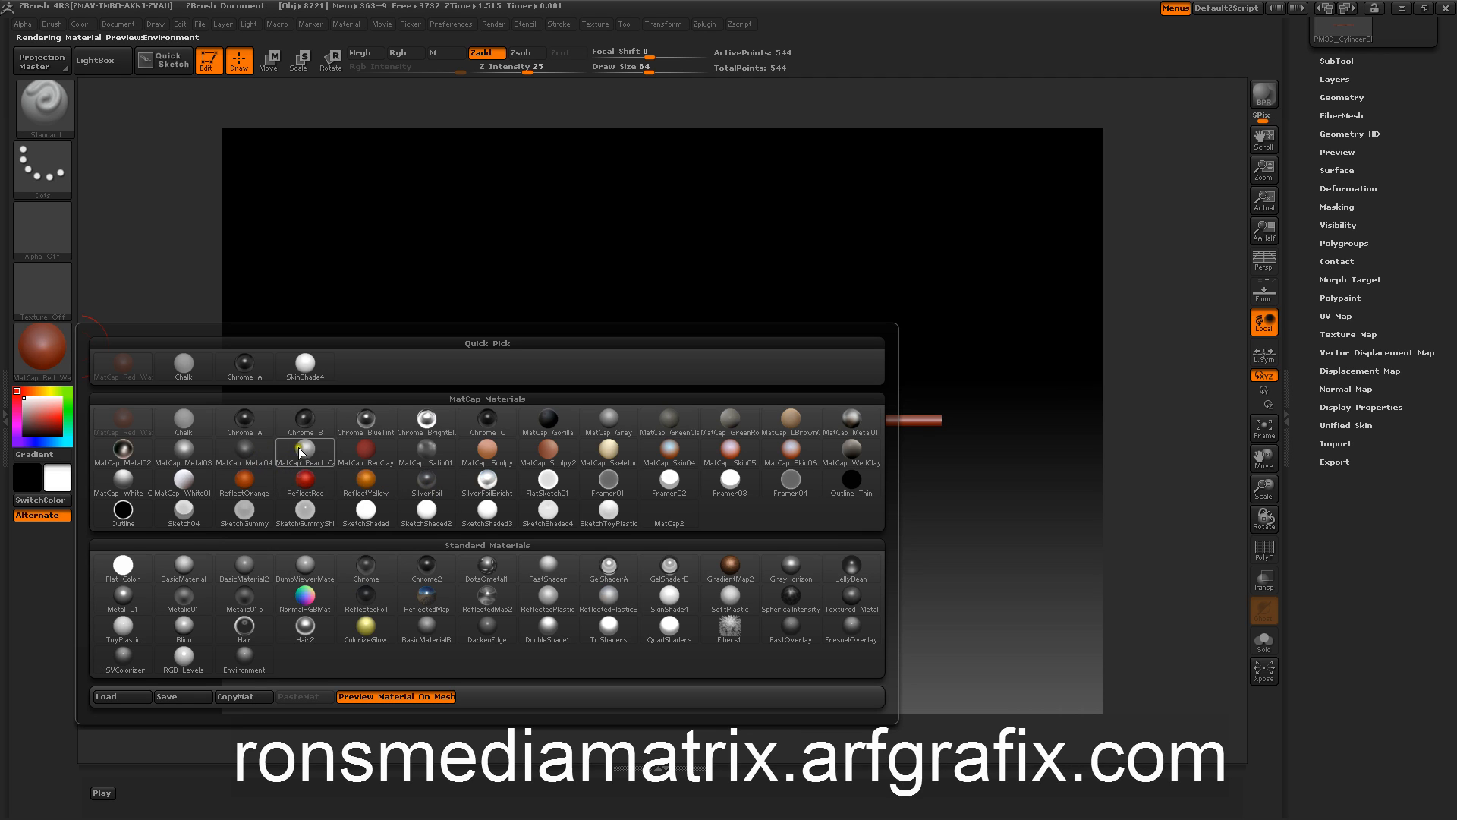
mouse_move(124, 460)
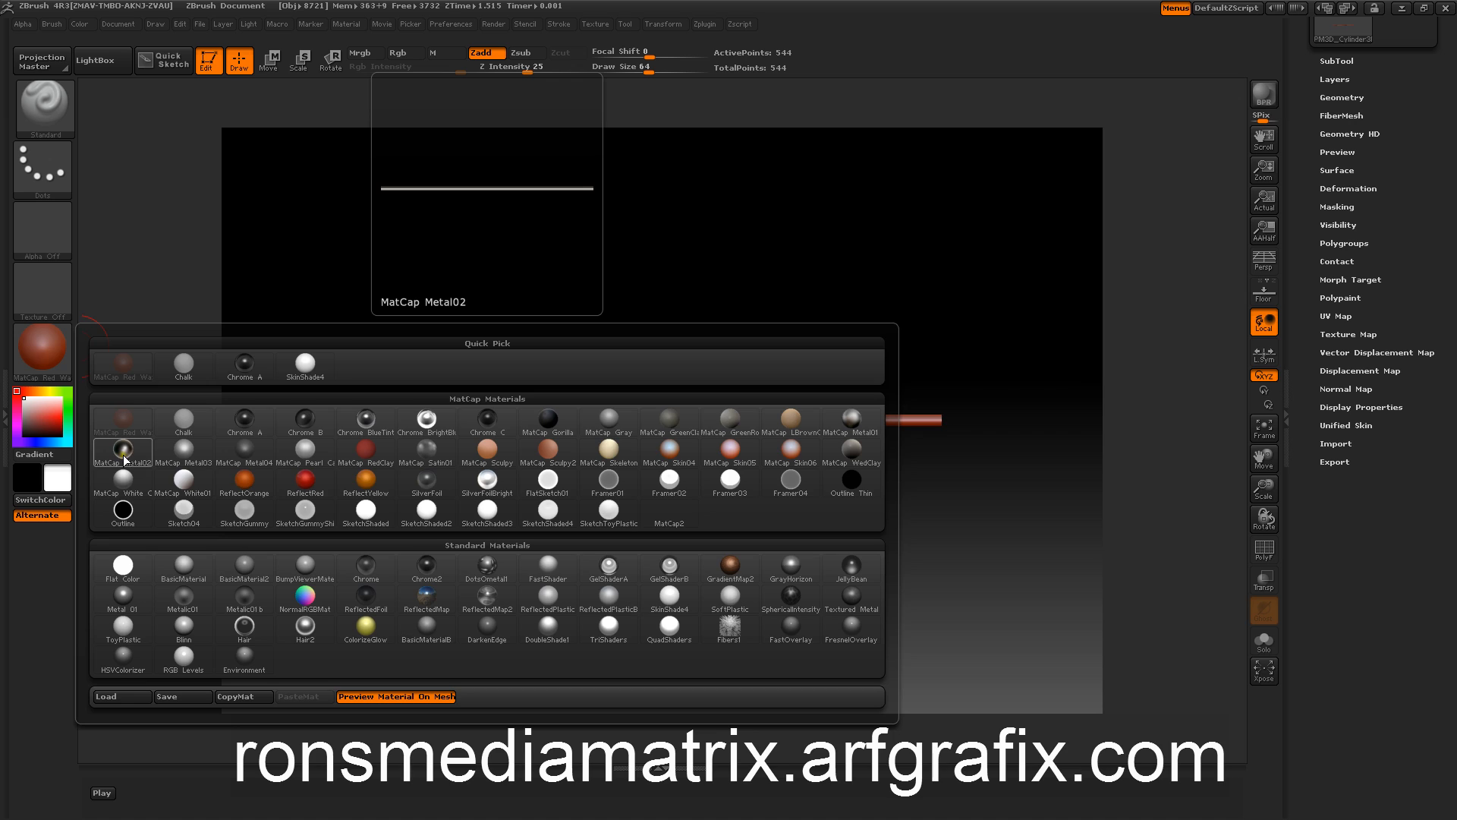
click(124, 453)
drag(587, 255, 662, 279)
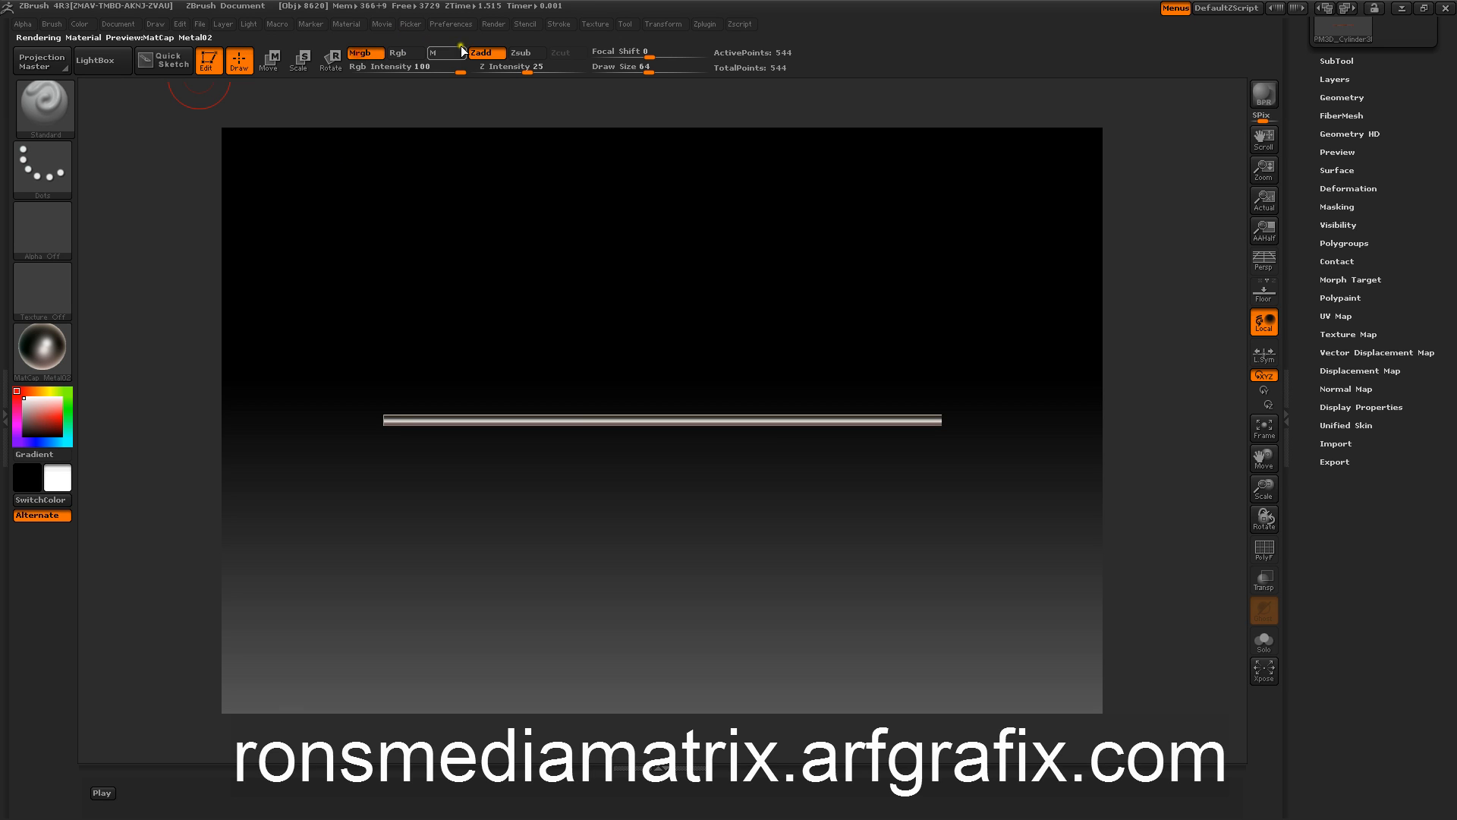
click(78, 24)
drag(498, 266, 530, 276)
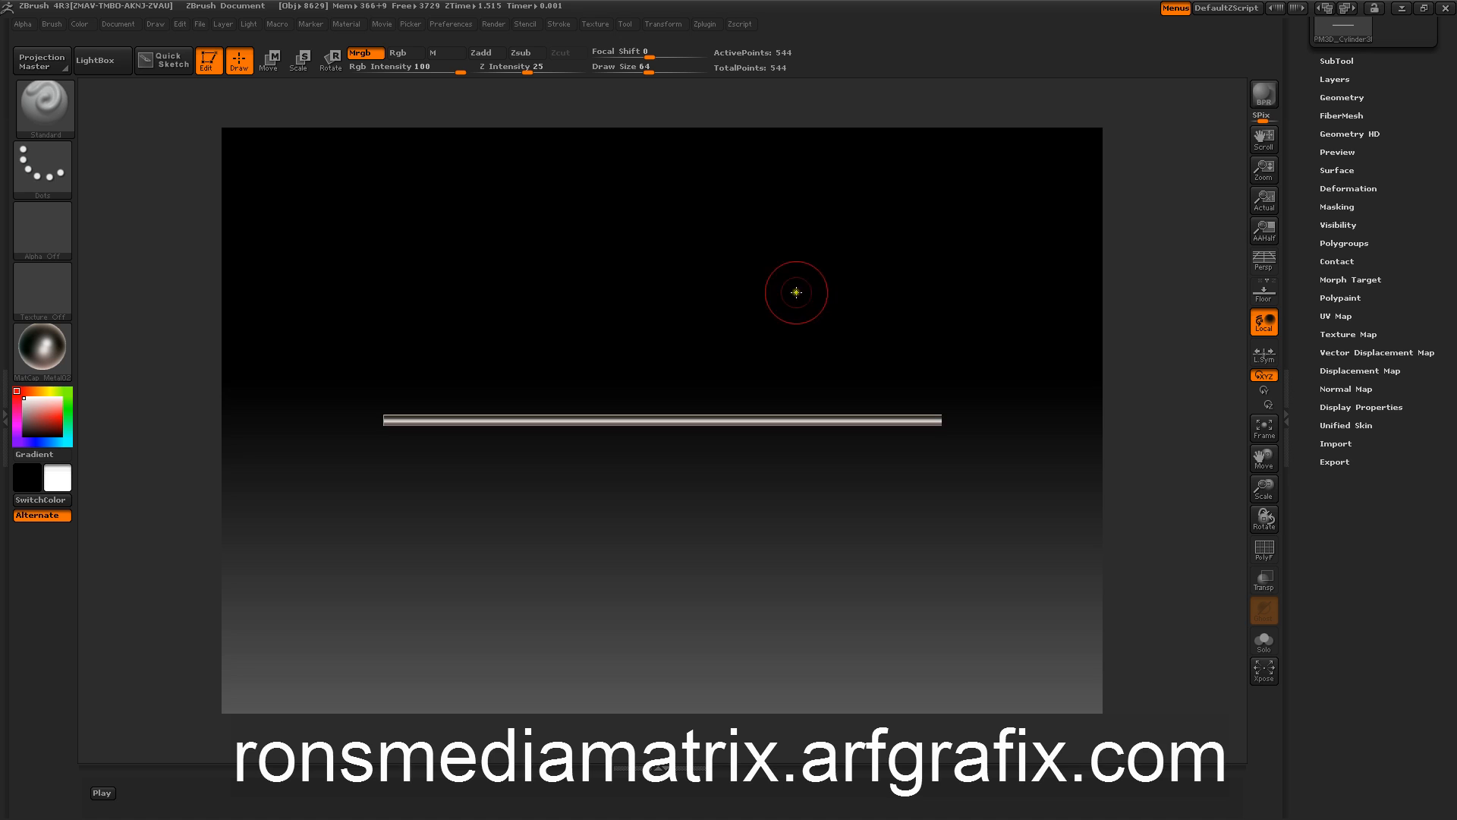
Try subdividing the rod's geometry to subdivision level 5 with smoothing on
mouse_move(796, 292)
mouse_down()
mouse_move(745, 312)
mouse_move(784, 316)
mouse_move(784, 286)
mouse_move(719, 302)
mouse_move(702, 341)
mouse_move(698, 303)
mouse_move(667, 293)
mouse_move(676, 335)
mouse_move(693, 299)
mouse_move(736, 290)
mouse_move(721, 266)
mouse_move(562, 244)
mouse_move(621, 266)
mouse_move(692, 265)
mouse_up()
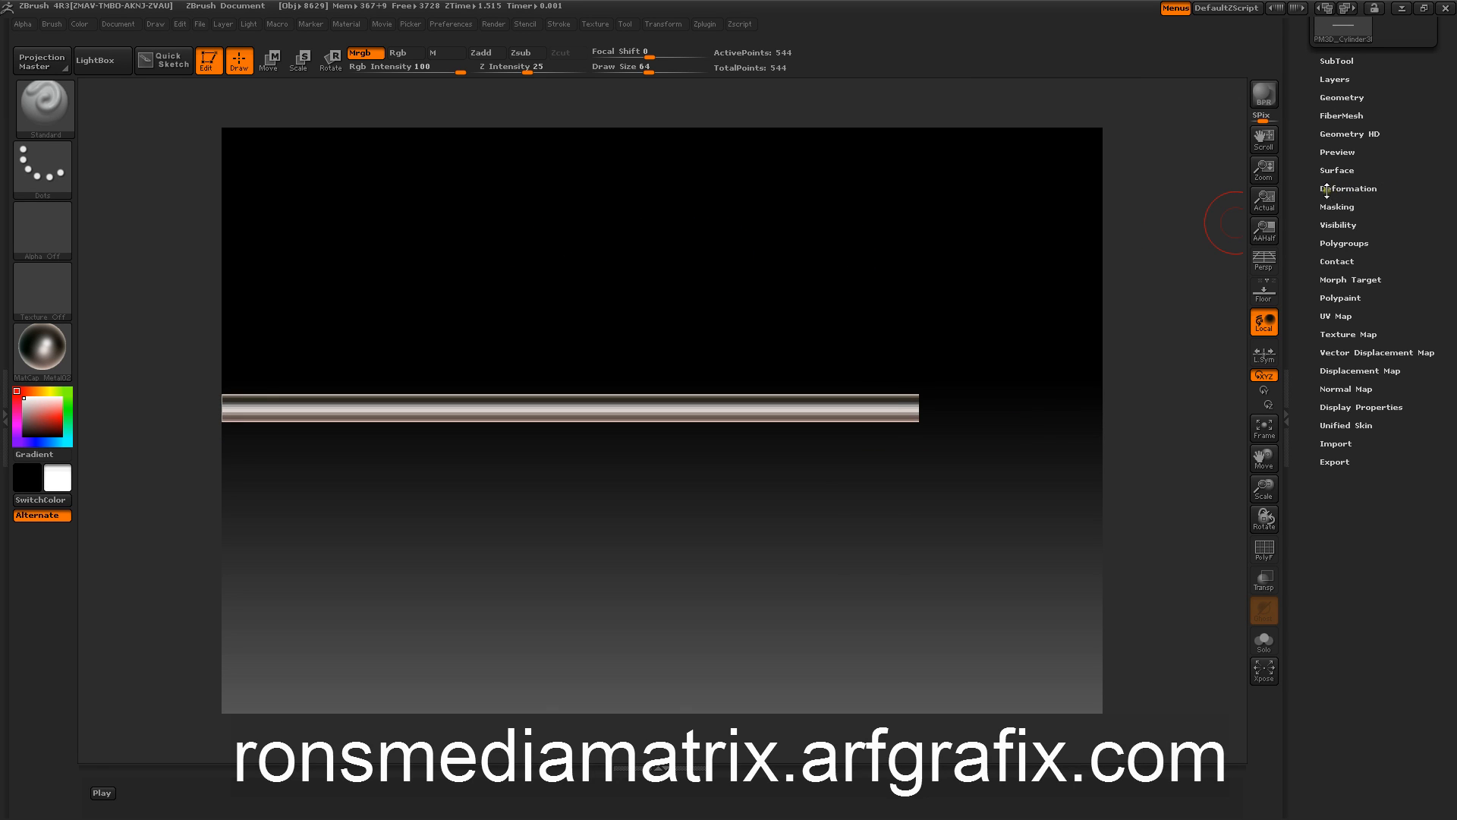
drag(1327, 190, 1304, 220)
click(1325, 300)
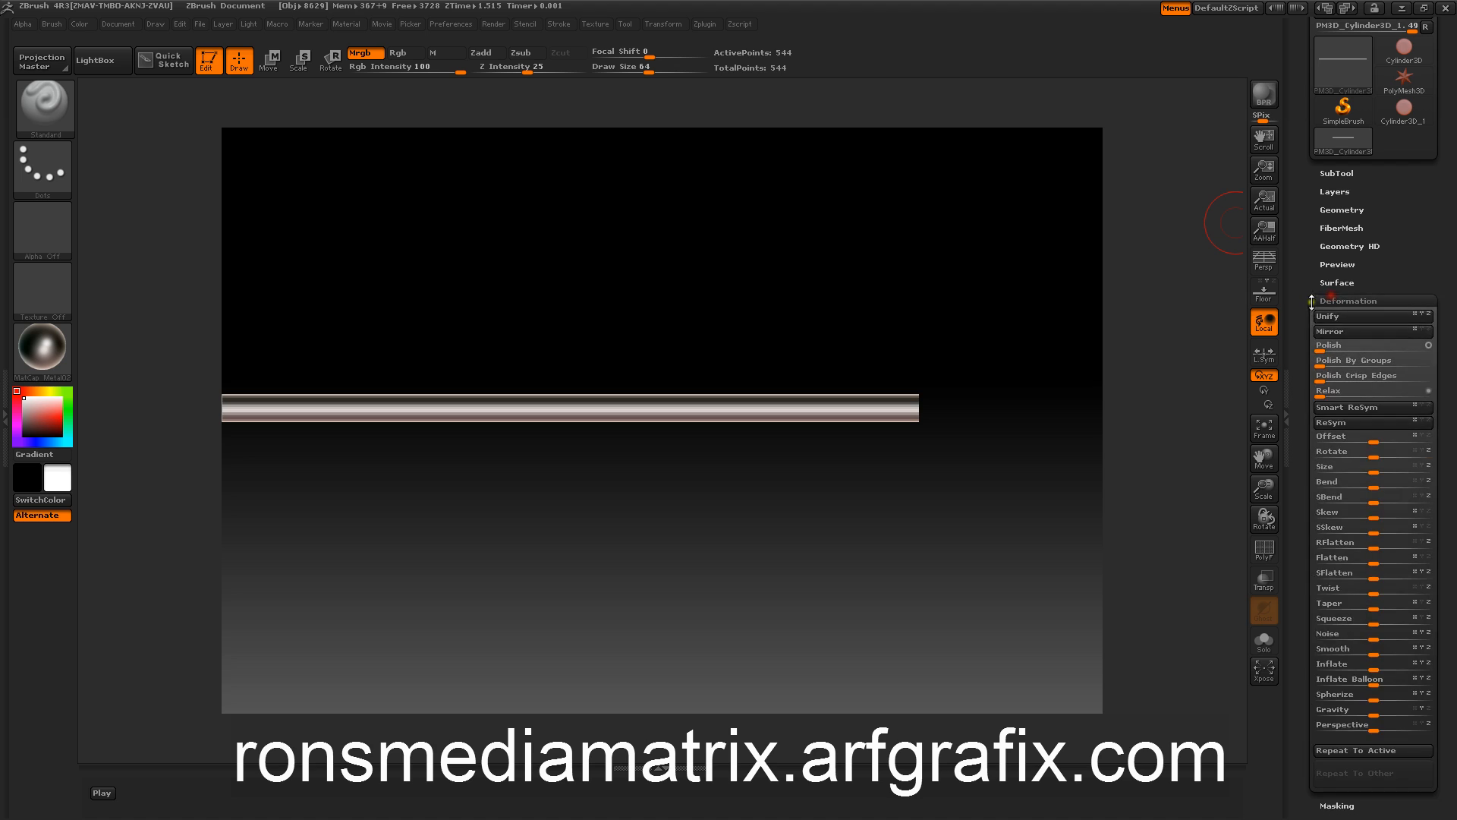
click(1317, 301)
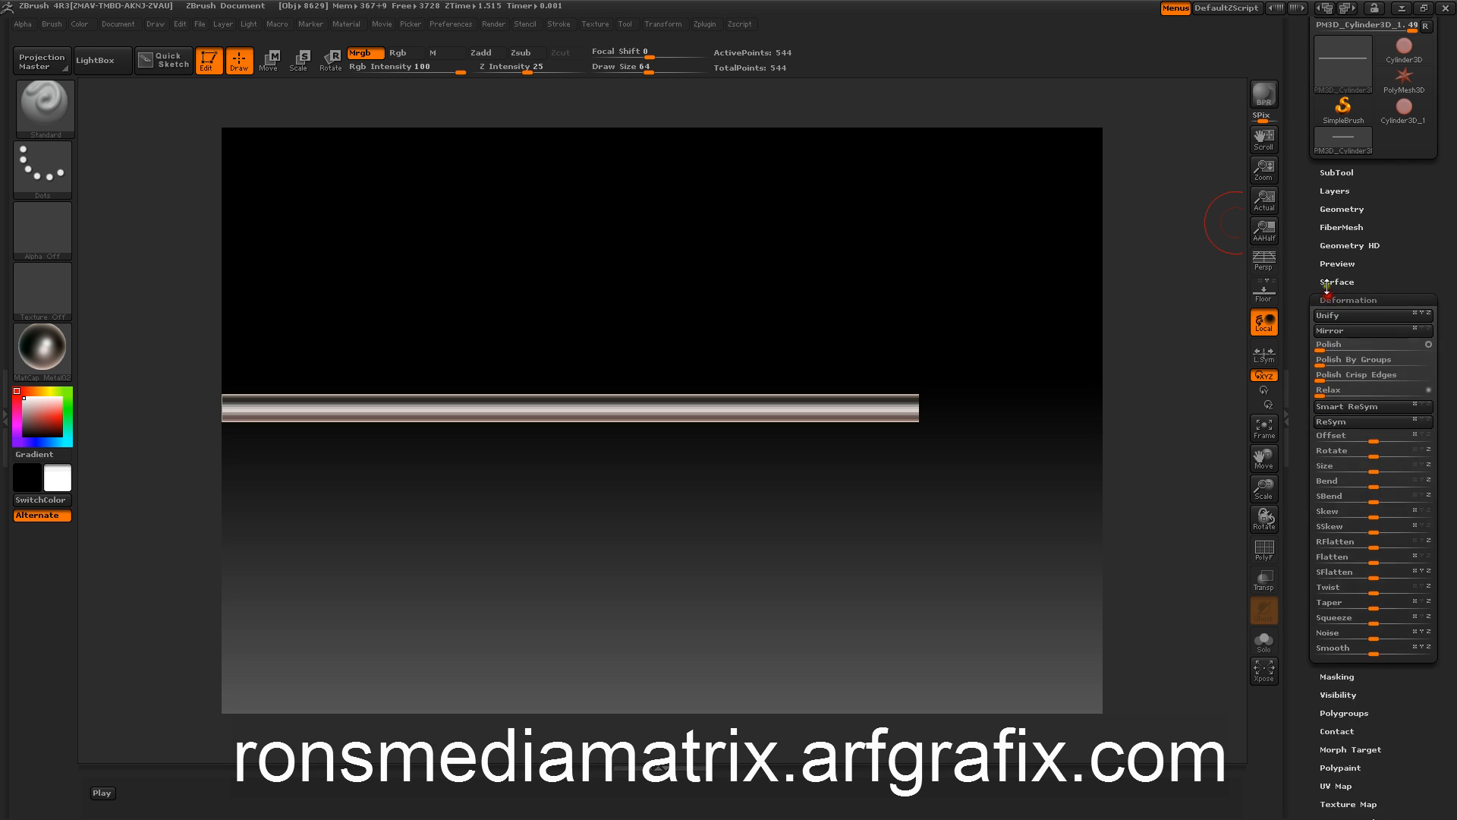
click(1330, 209)
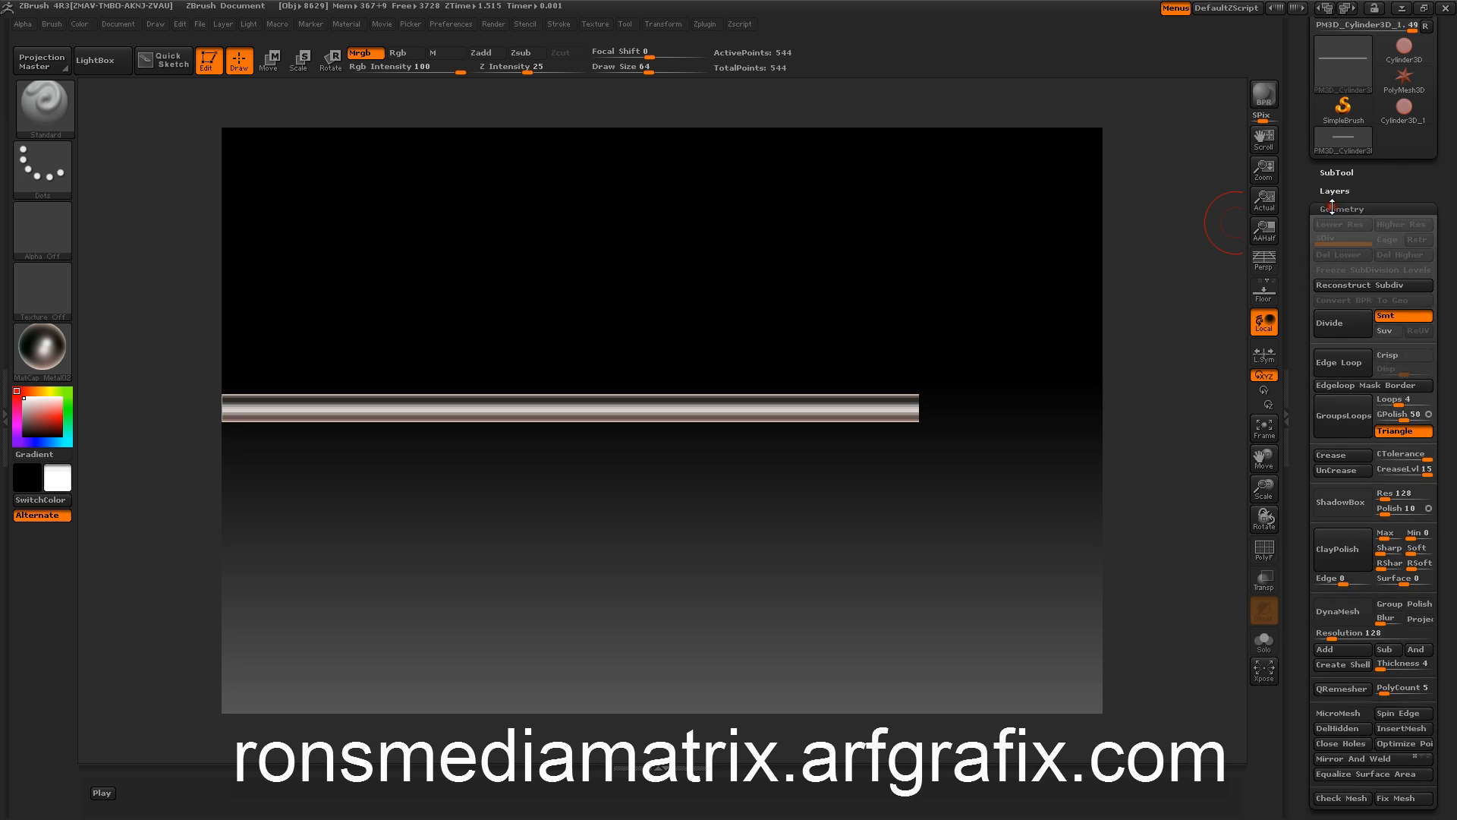
click(1337, 331)
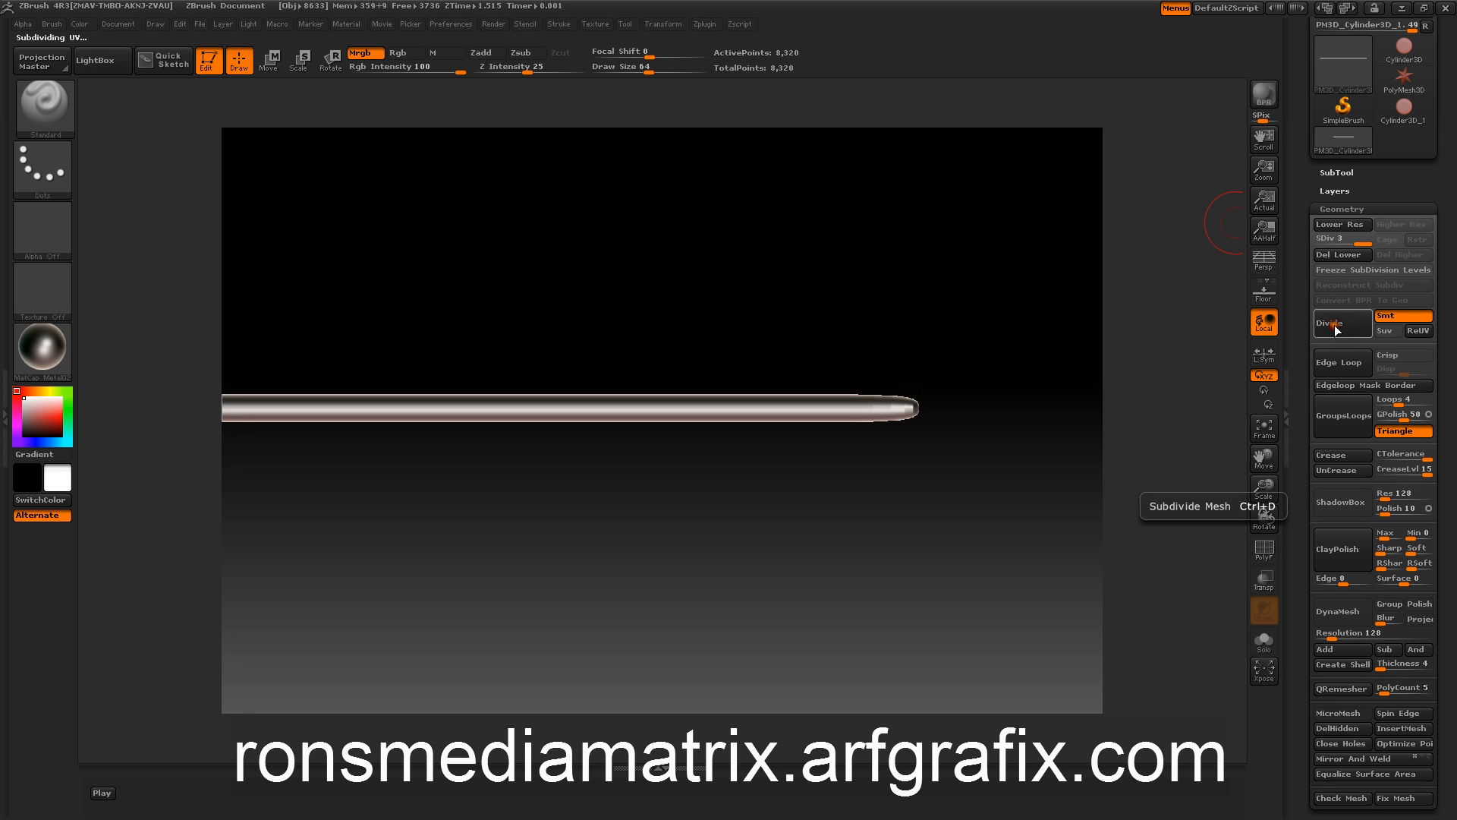
click(1334, 331)
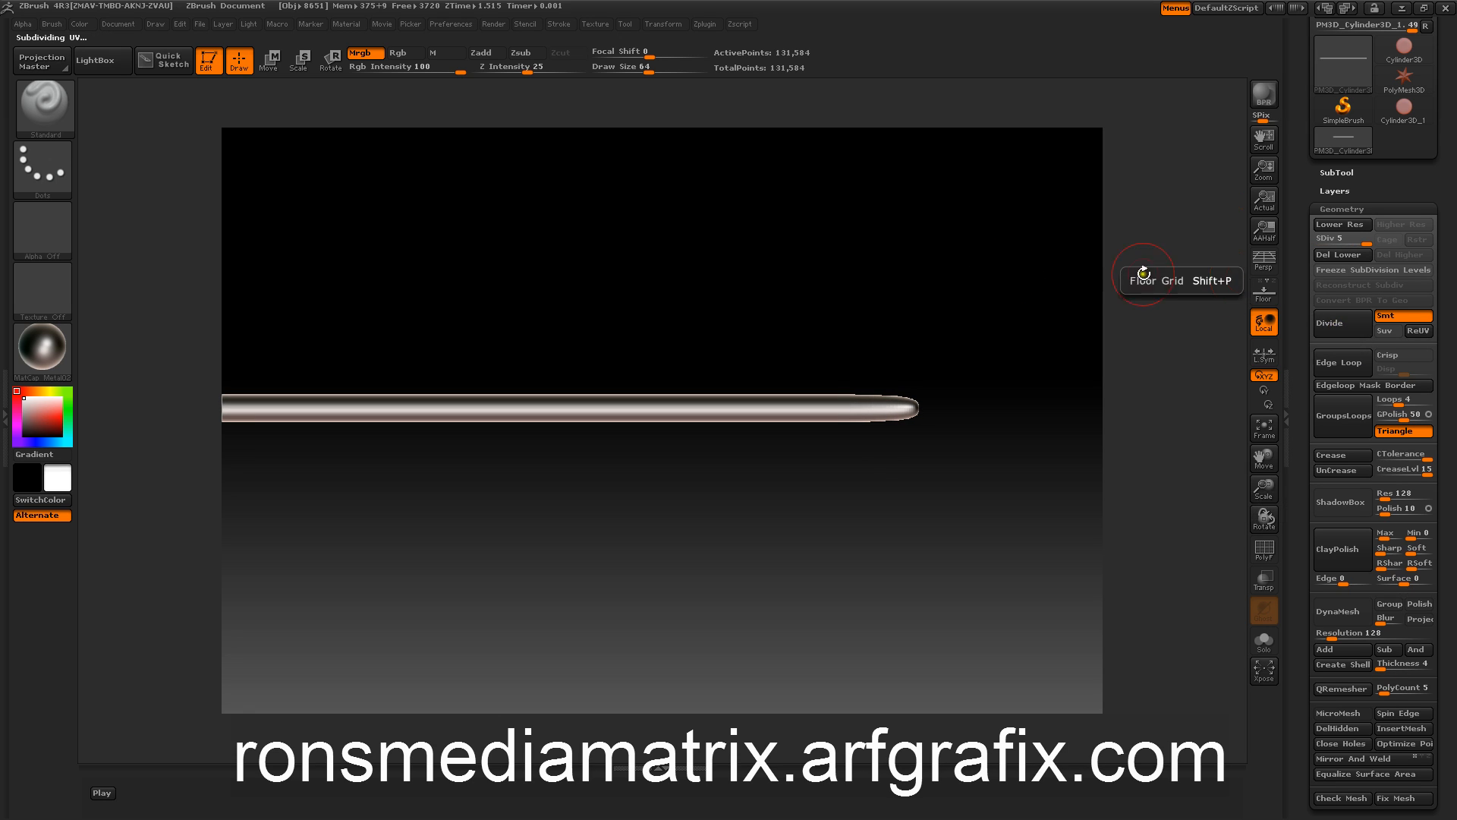
Undo all the smoothed subdivisions of the rod
drag(1116, 275, 851, 253)
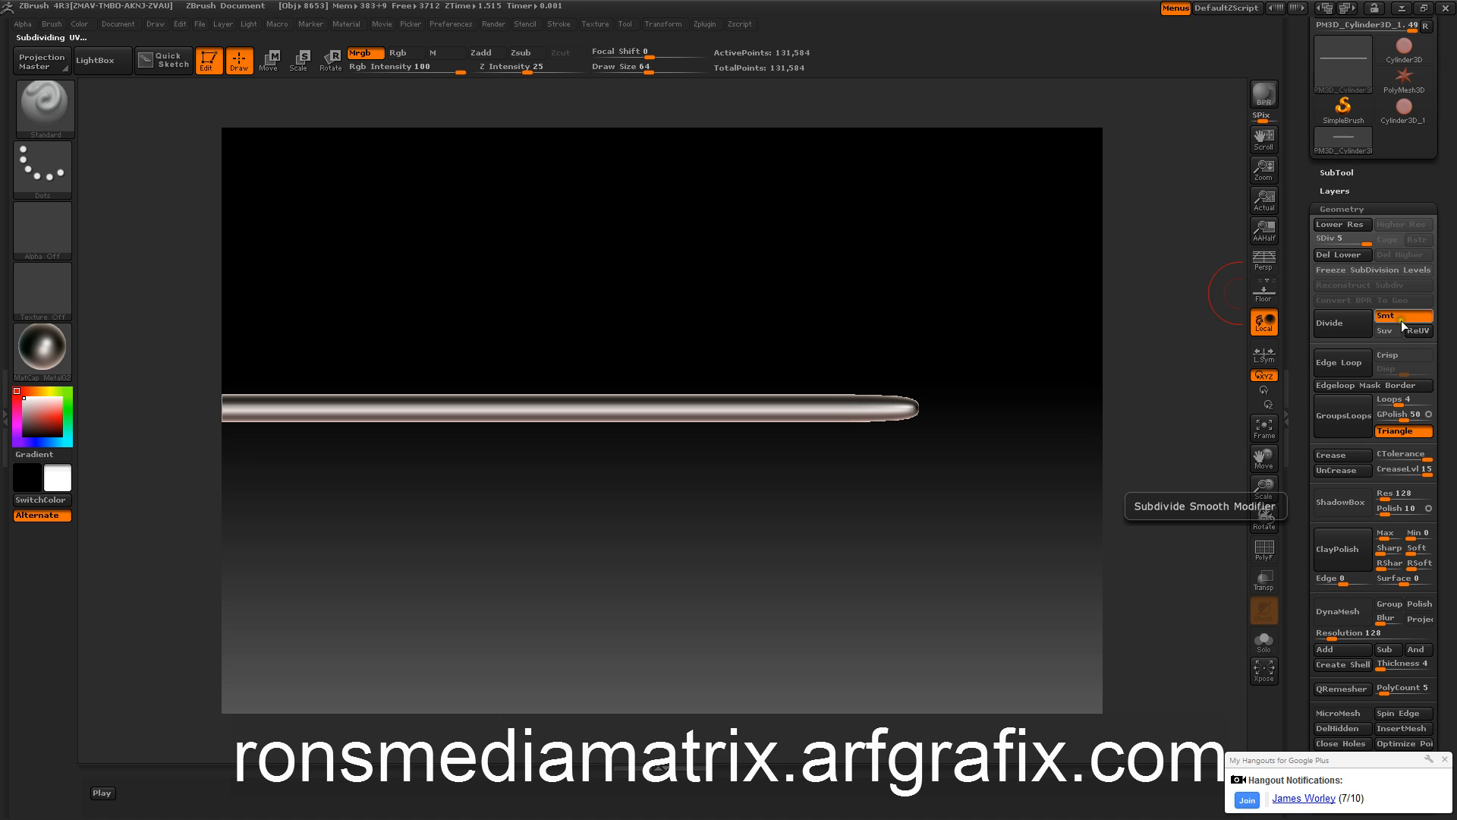
key(ctrl)
mouse_move(1384, 247)
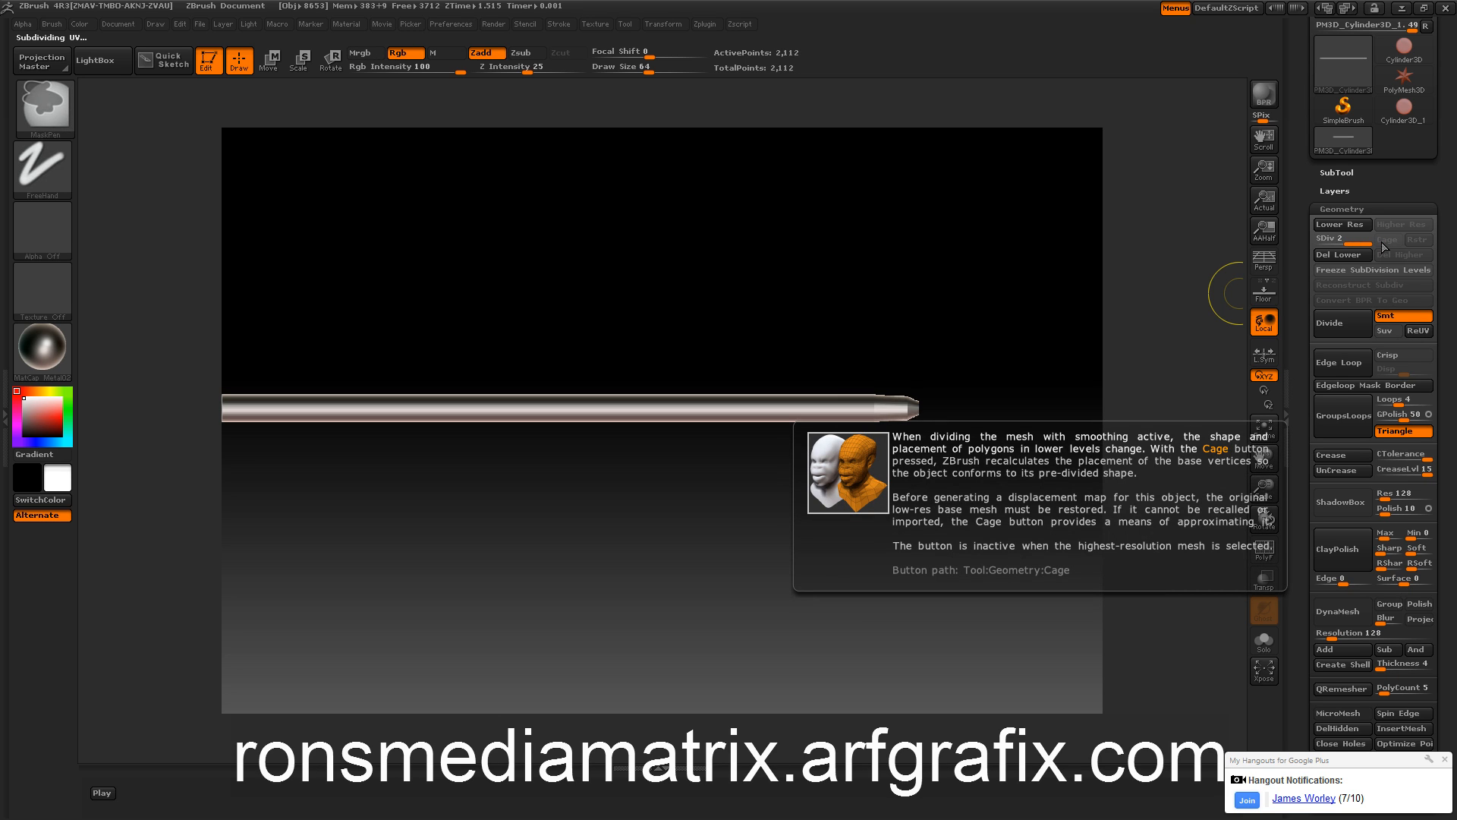
key(ctrl+z)
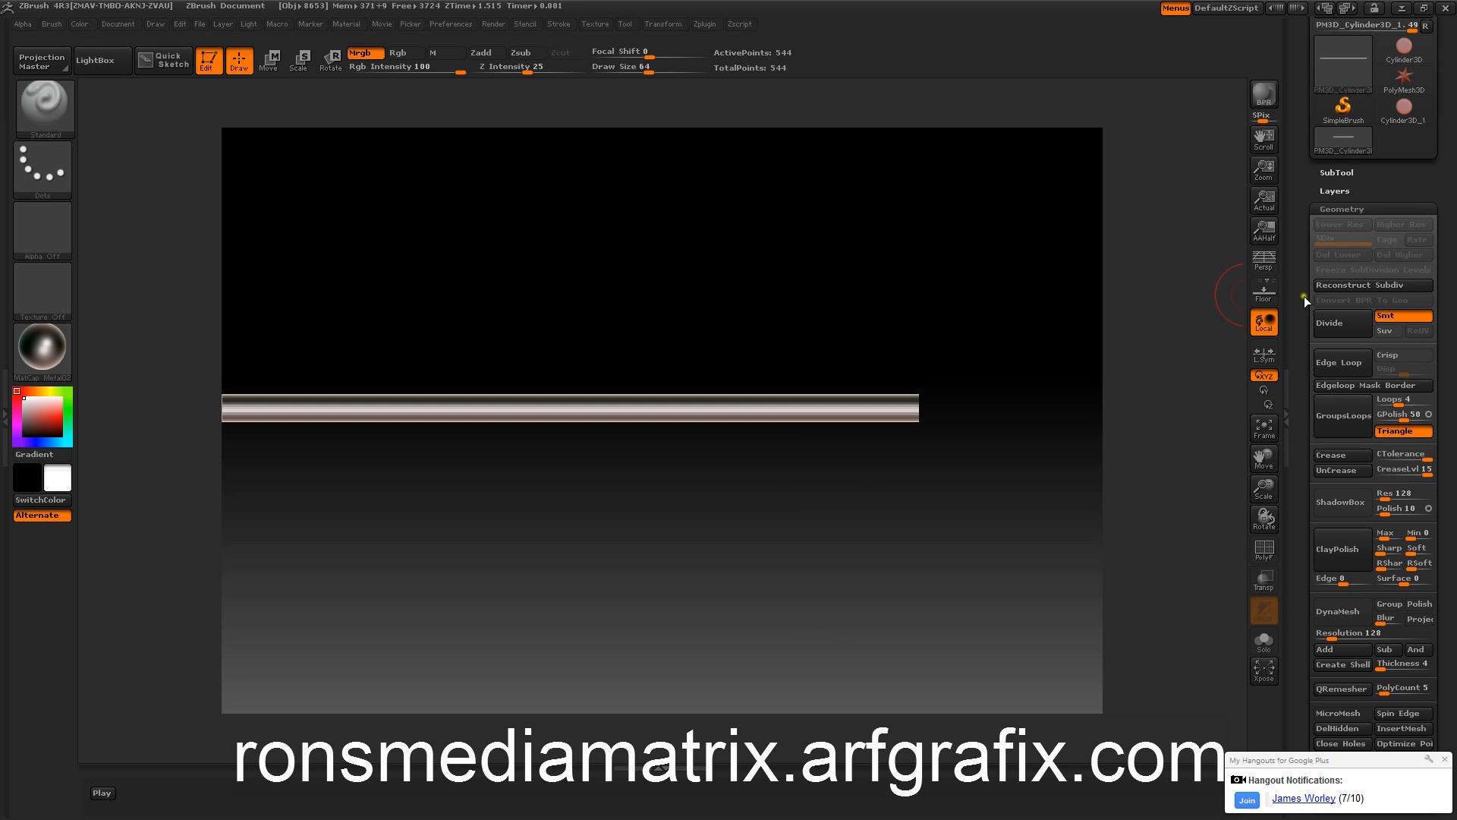
Turn off the Smt subdivide modifier and divide the rod to subdivision level 5
click(1395, 313)
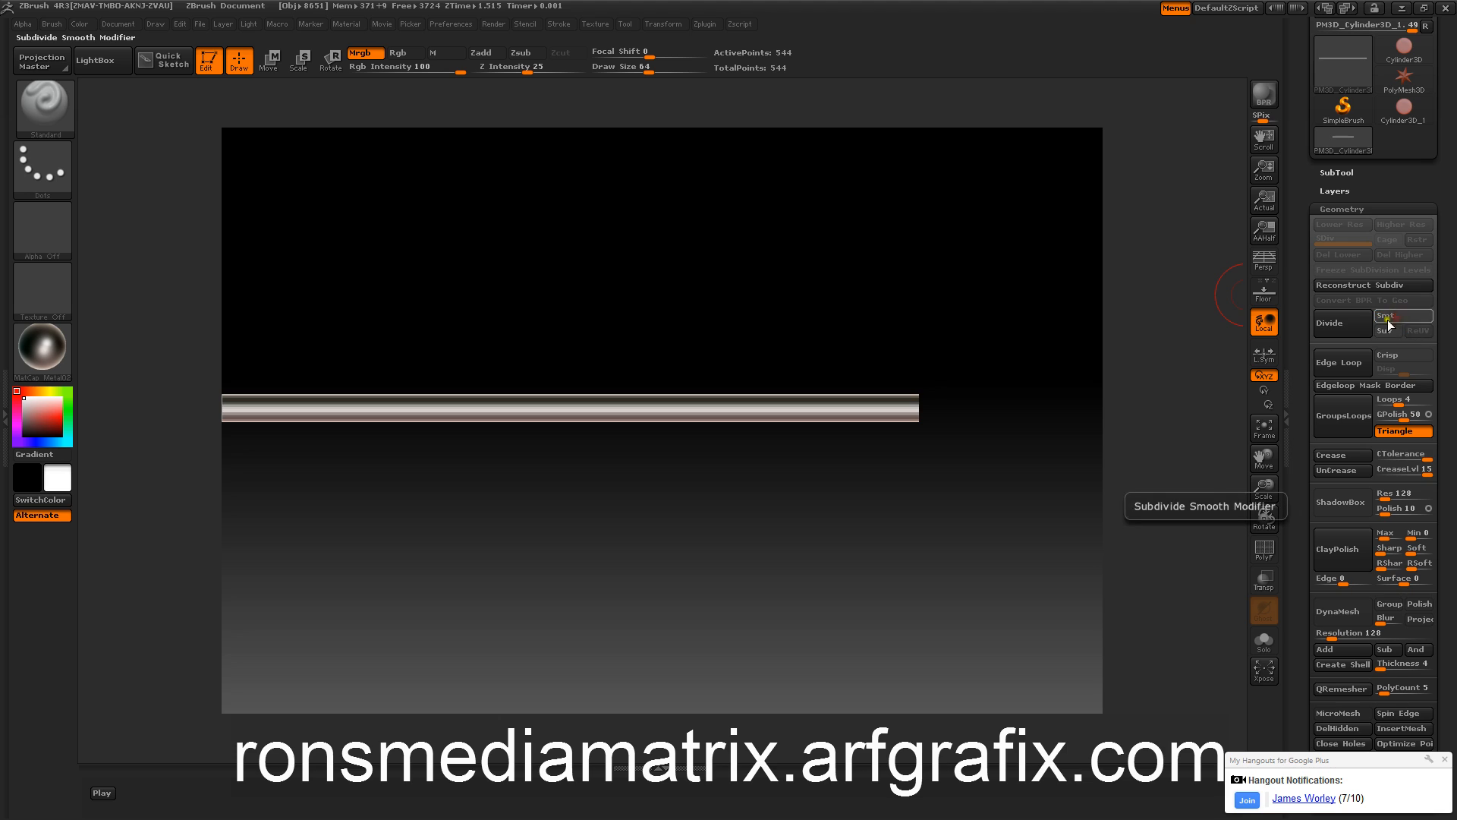
click(1341, 325)
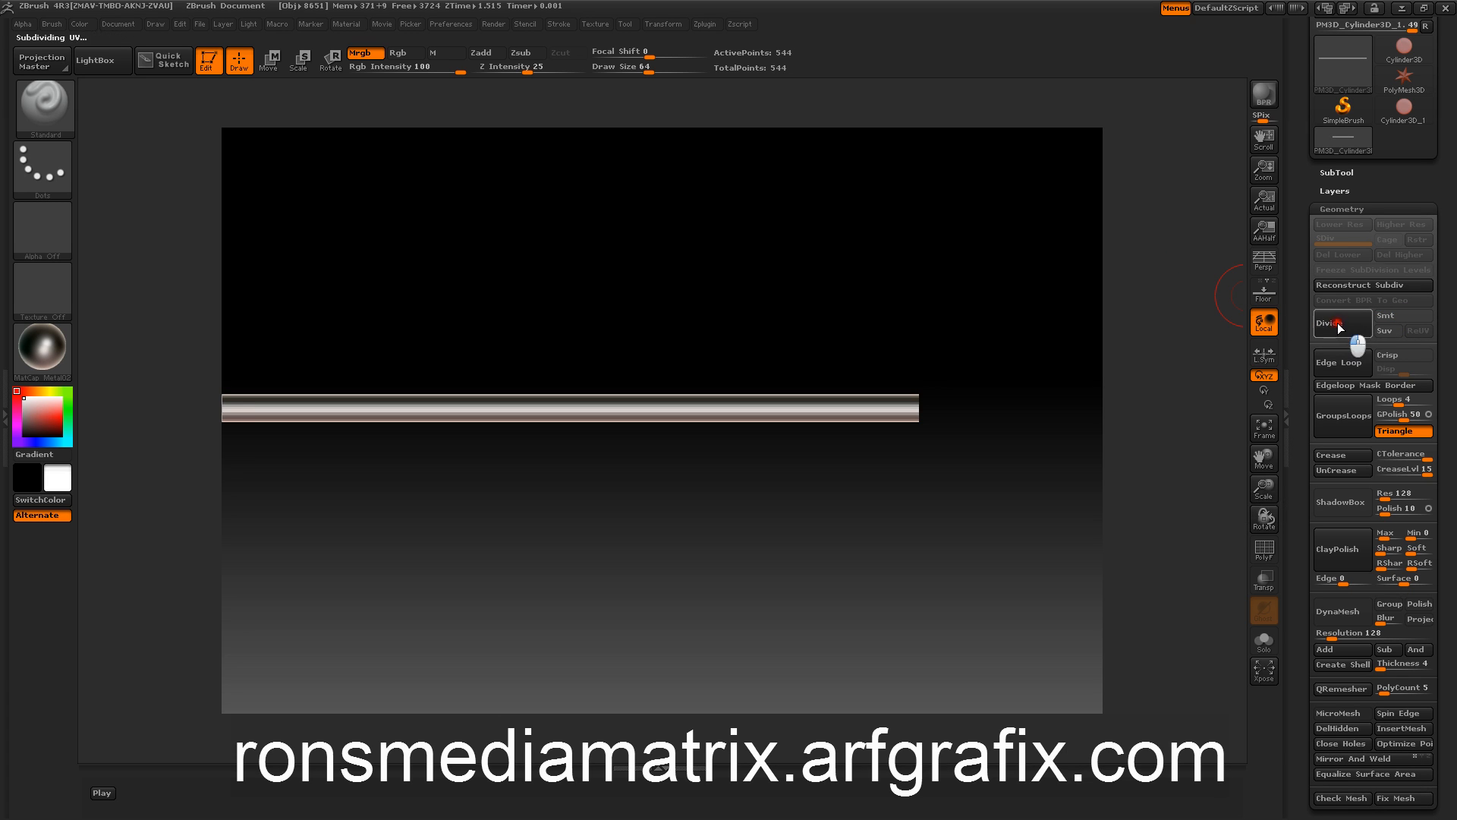
click(1337, 324)
click(1337, 324)
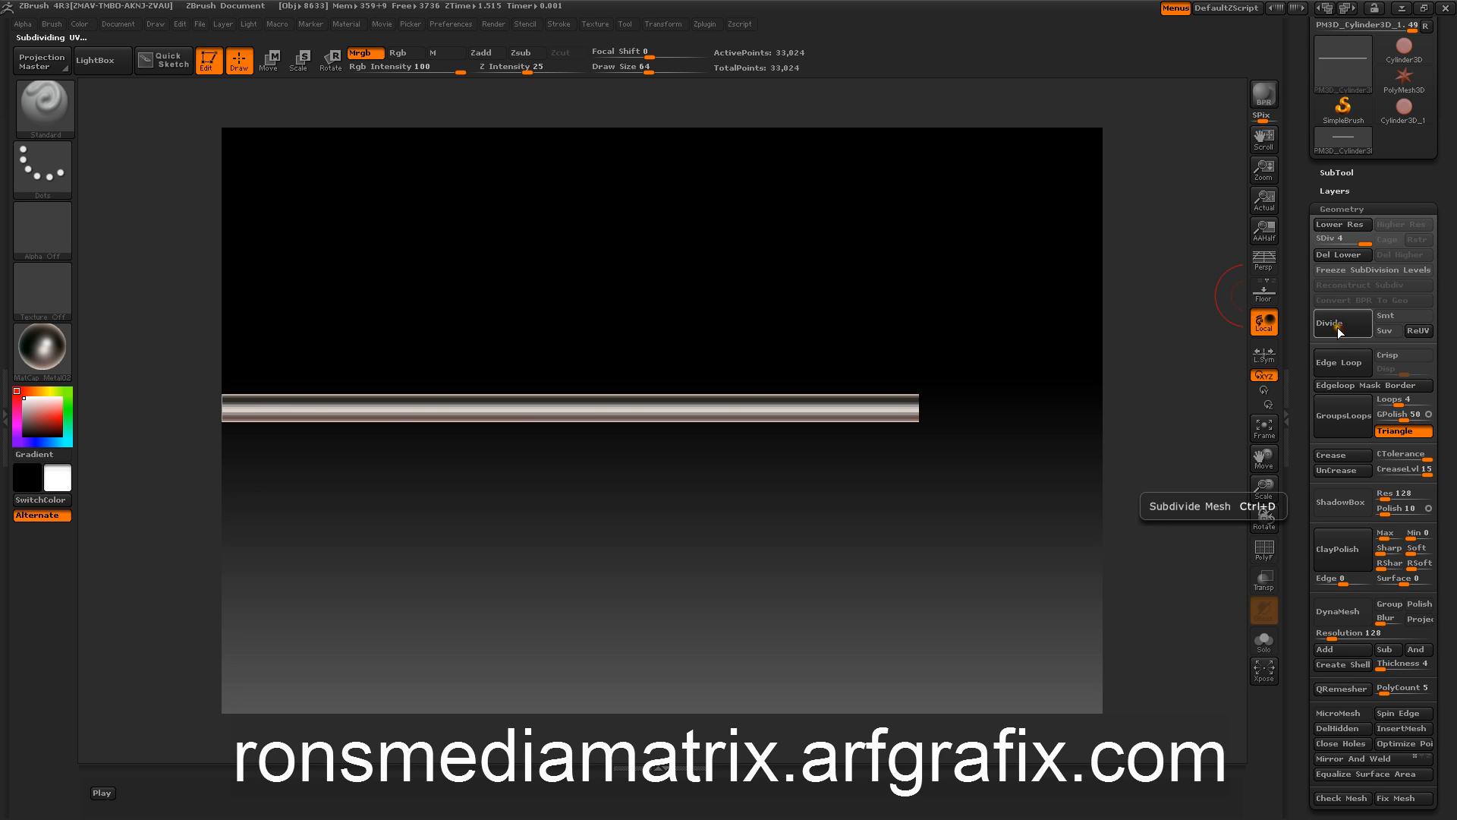
click(1337, 325)
Examine the divided rod's polygon density with the PolyFrame display, and hide it again
drag(937, 243, 810, 261)
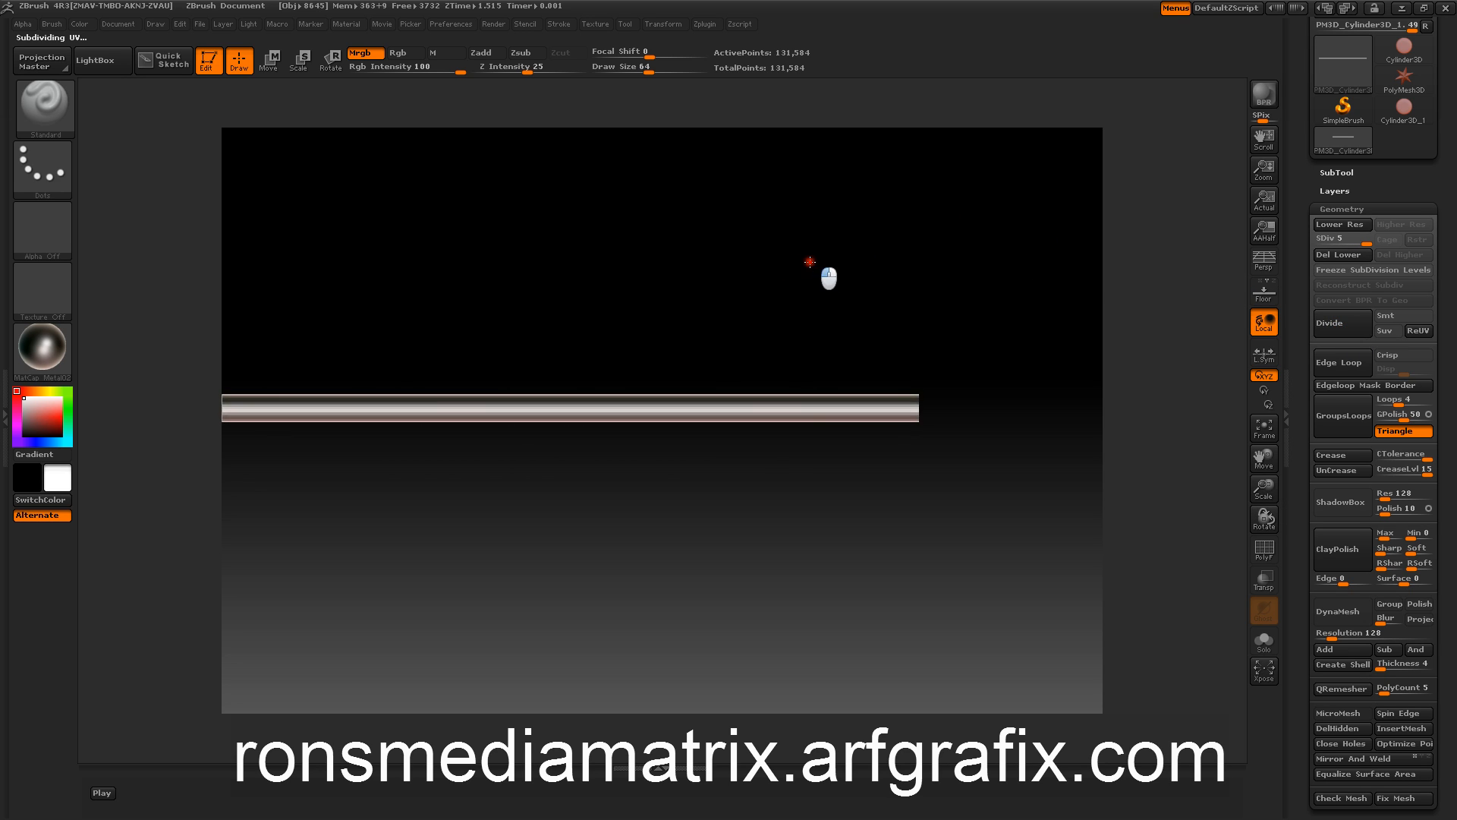
click(1264, 550)
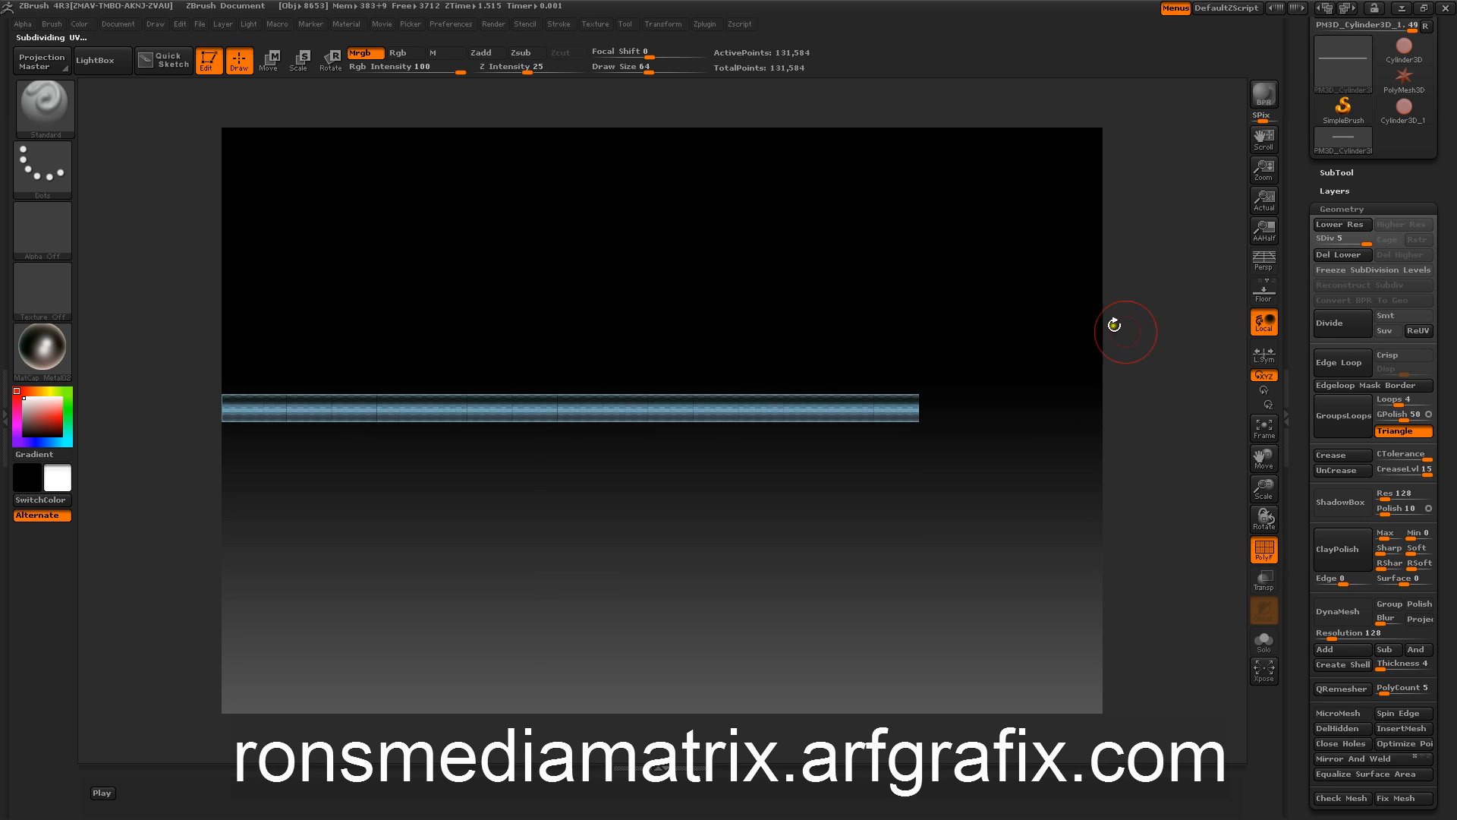
click(1261, 557)
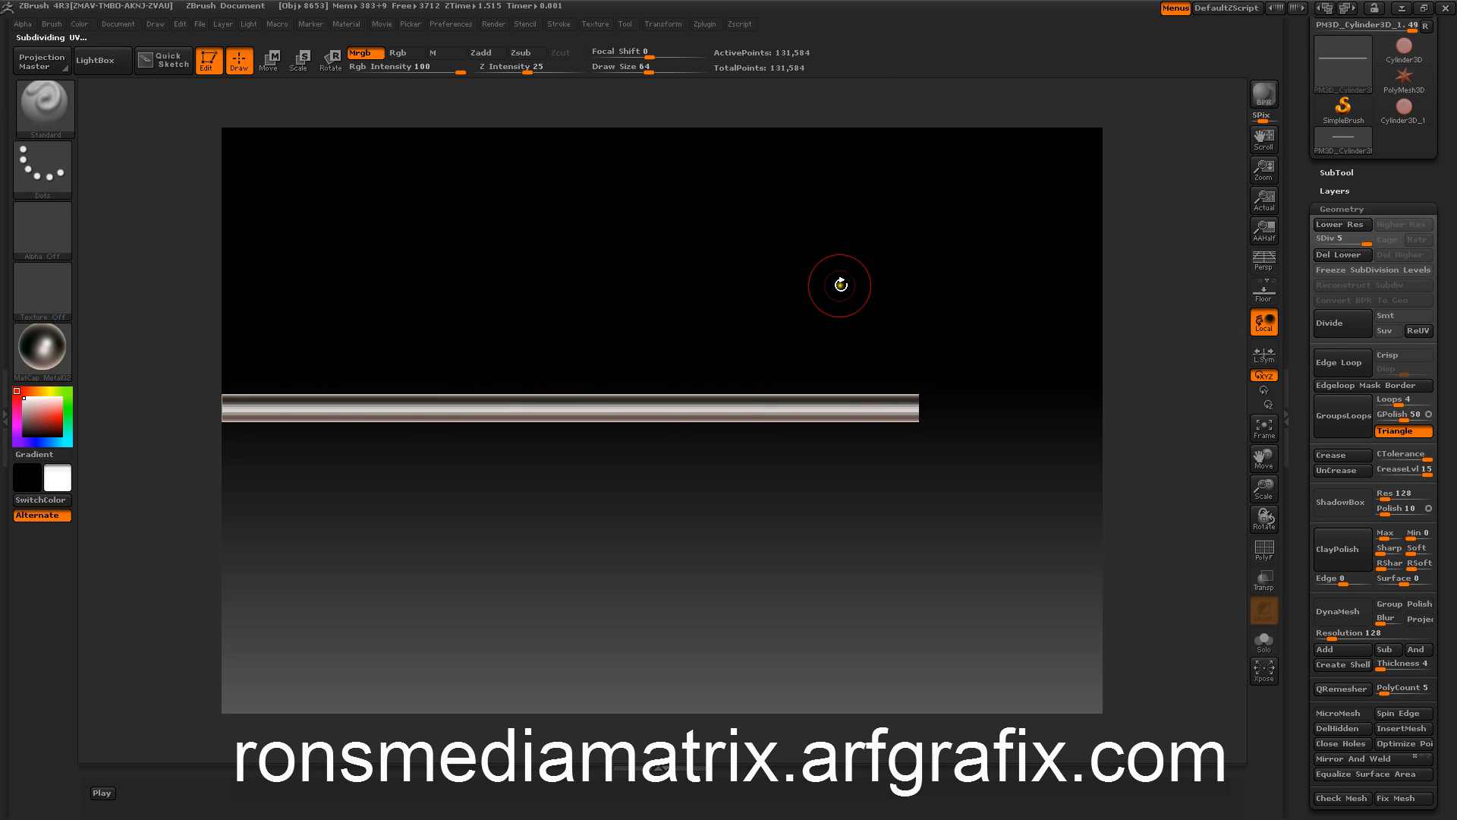
Mask a short section at the rod's end and invert the mask so only that tip is unmasked
drag(839, 286, 741, 280)
key(ctrl)
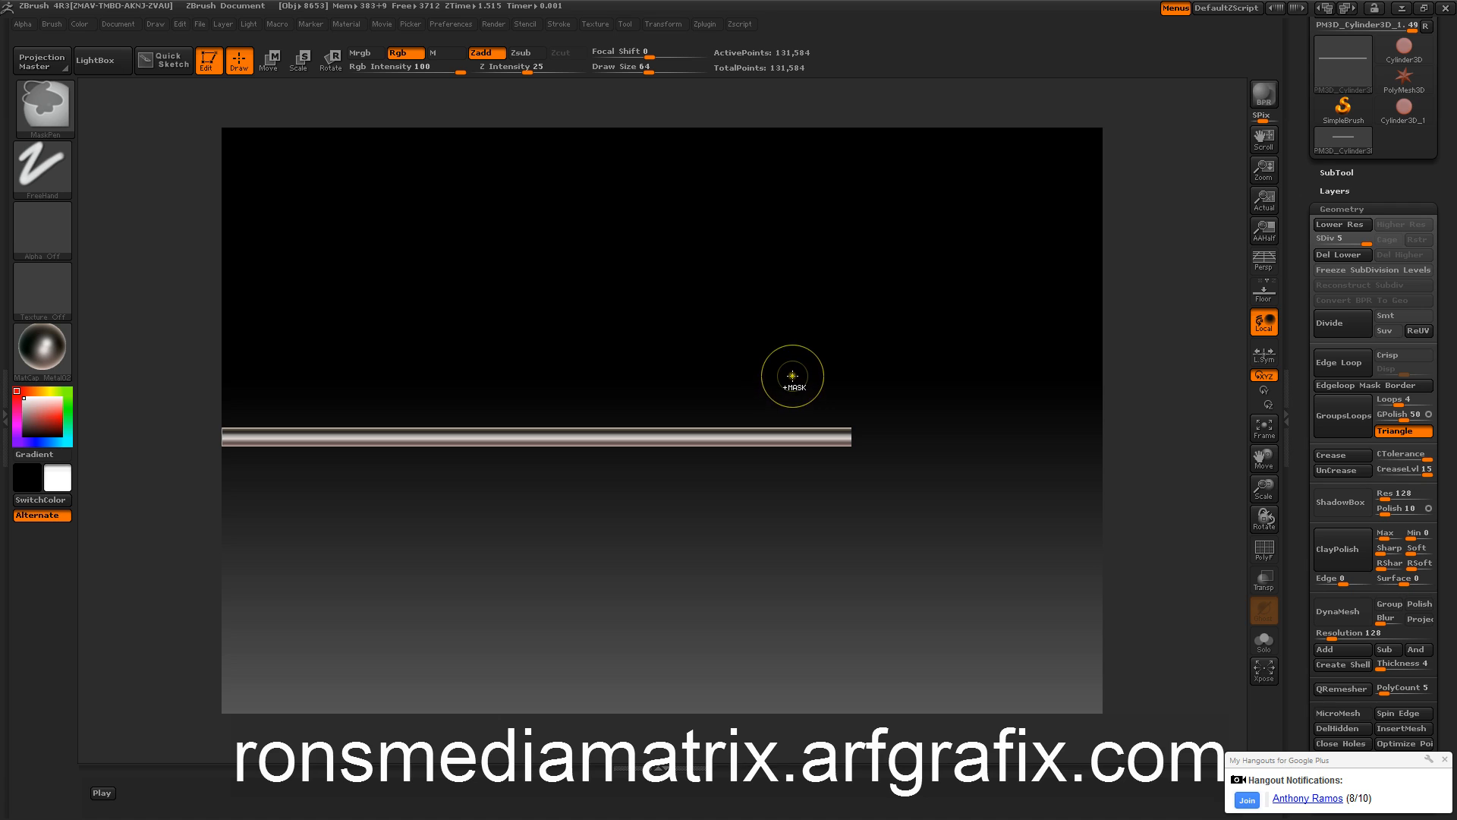
mouse_move(793, 375)
ctrl+mouse_down()
mouse_move(794, 427)
mouse_move(904, 521)
ctrl+mouse_up()
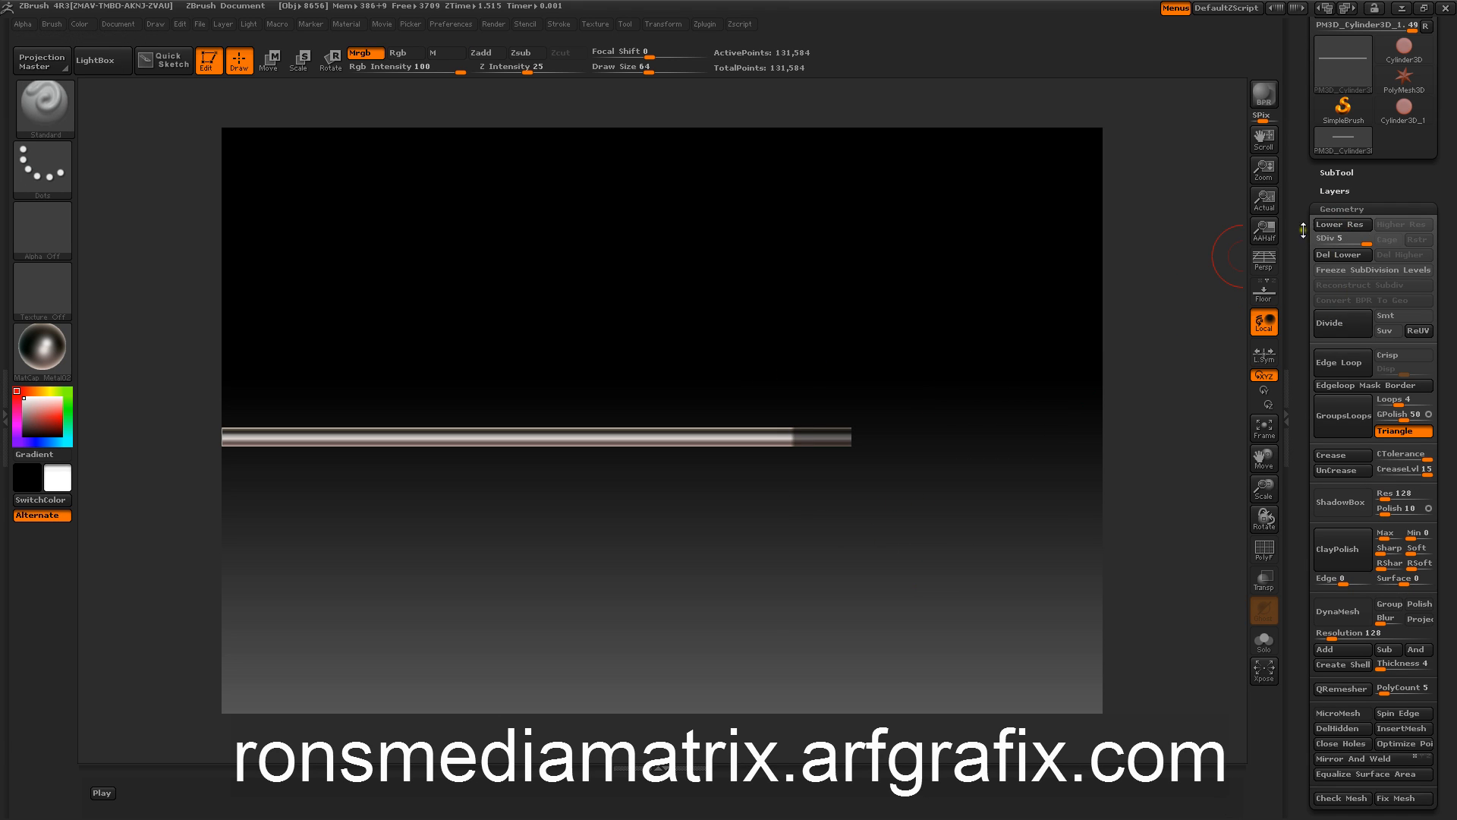
click(1326, 209)
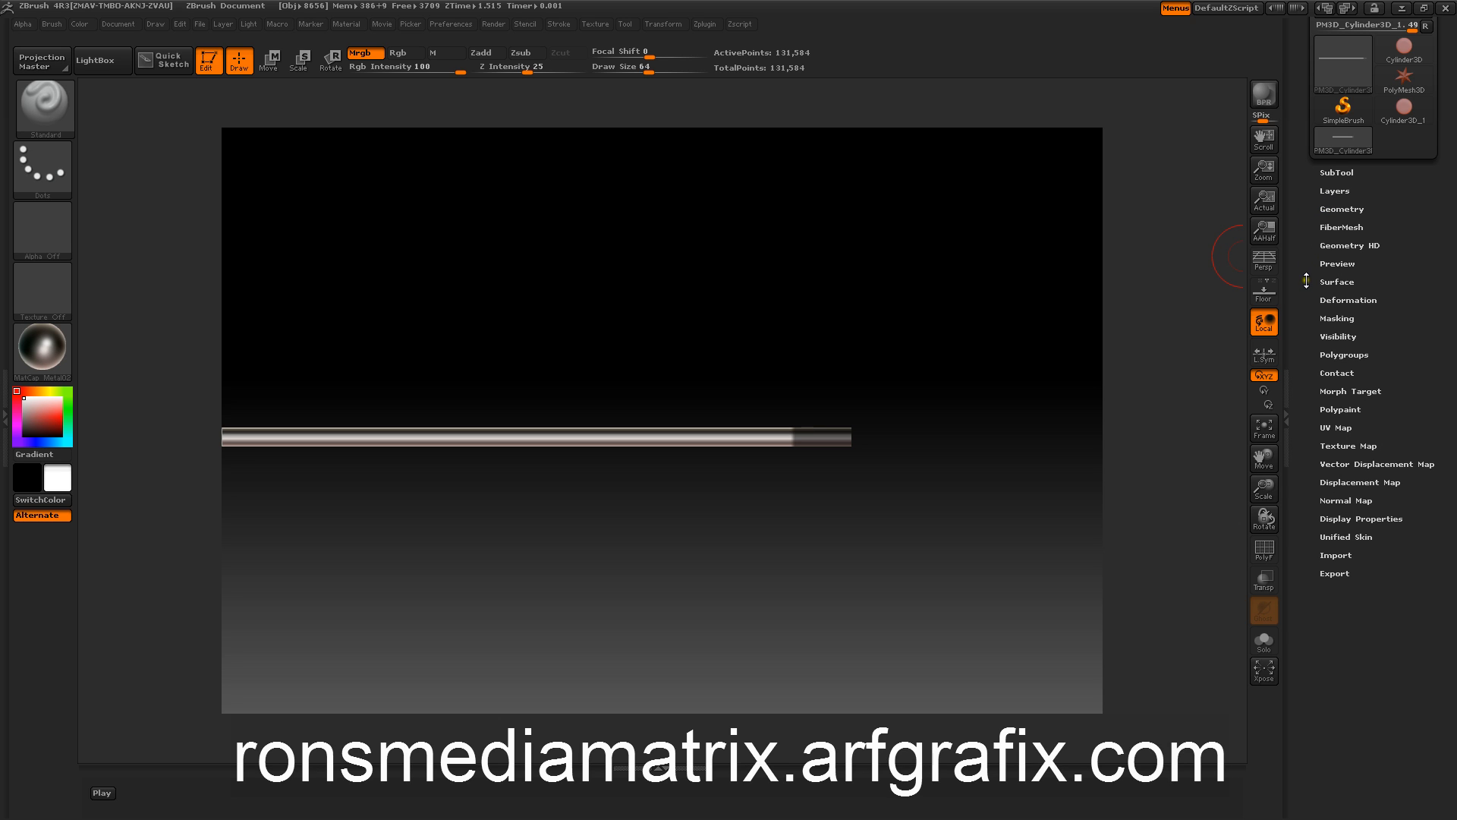
click(1330, 318)
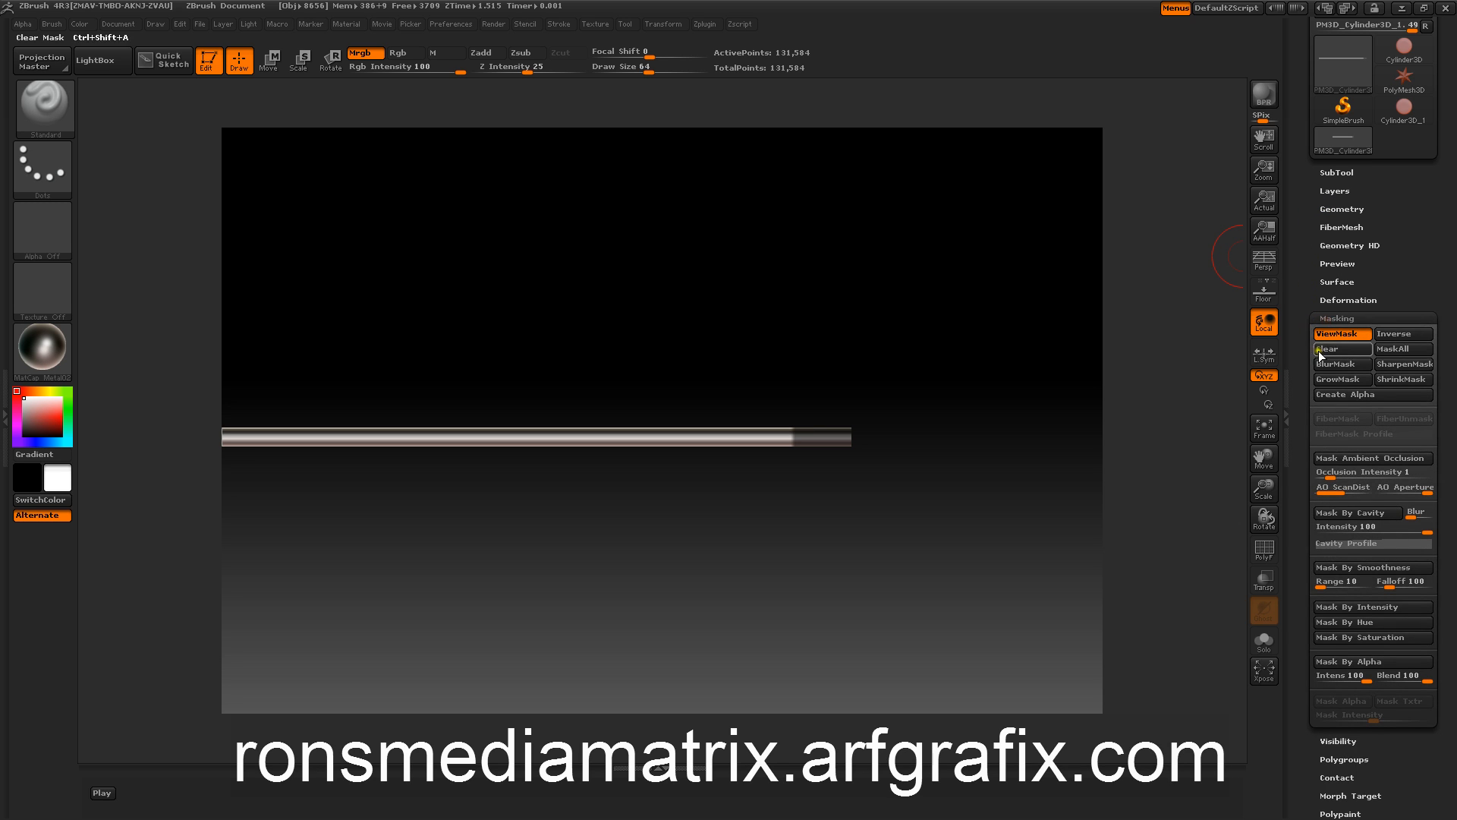
click(1381, 335)
drag(831, 265, 767, 289)
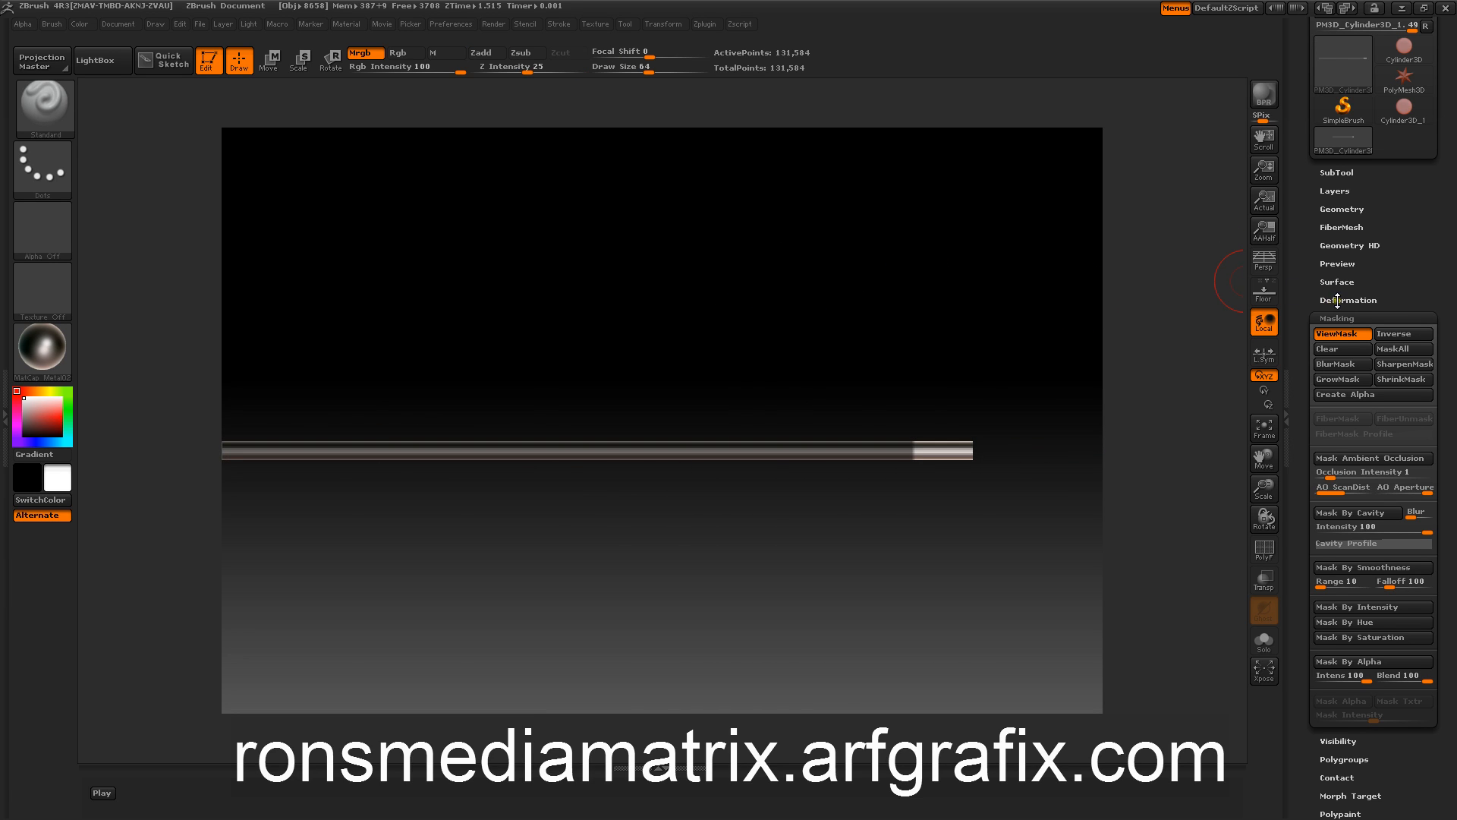
Turn on the floor grid and show the masked rod end-on
click(1337, 300)
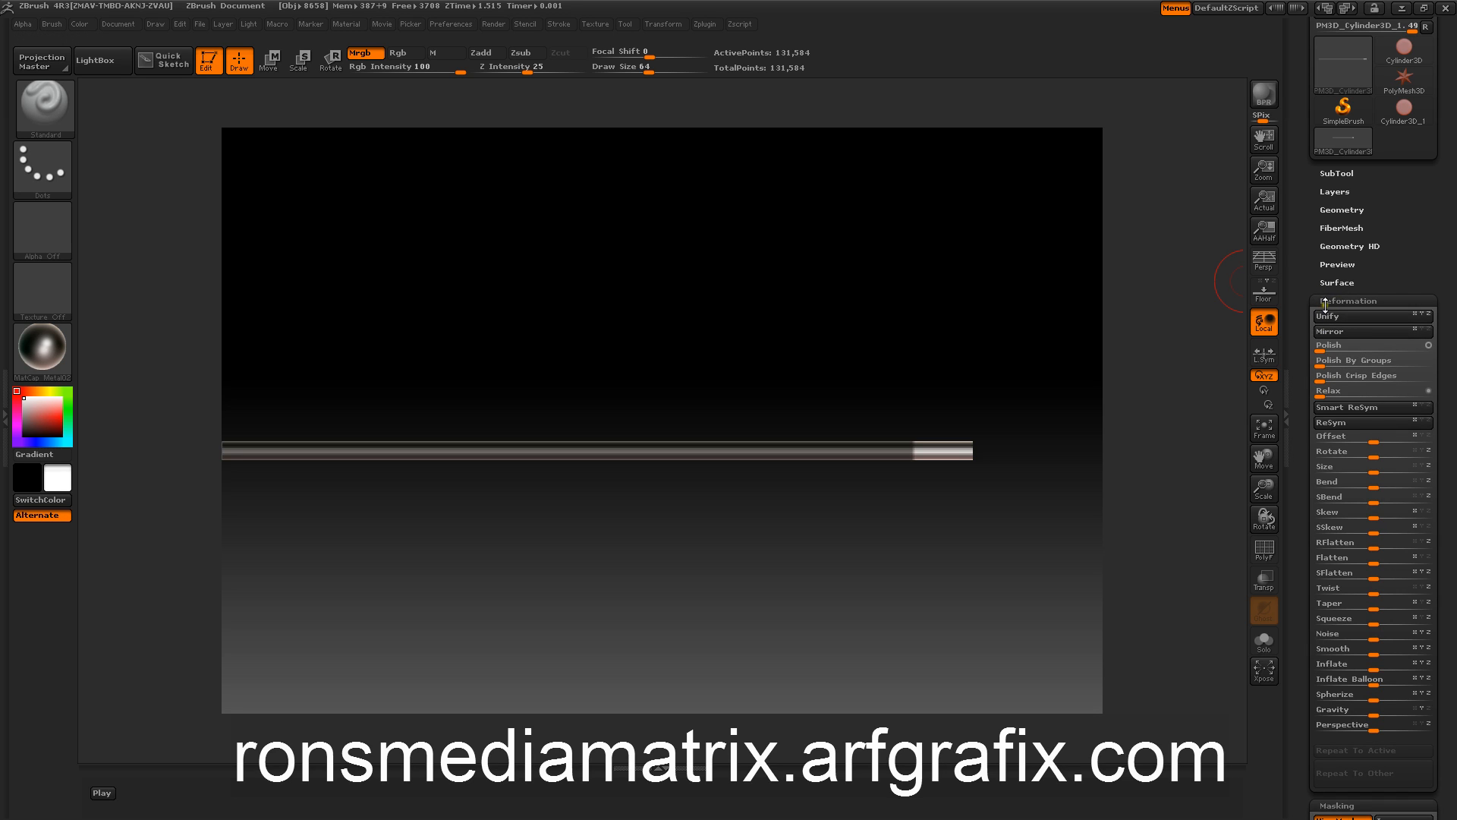
click(1326, 301)
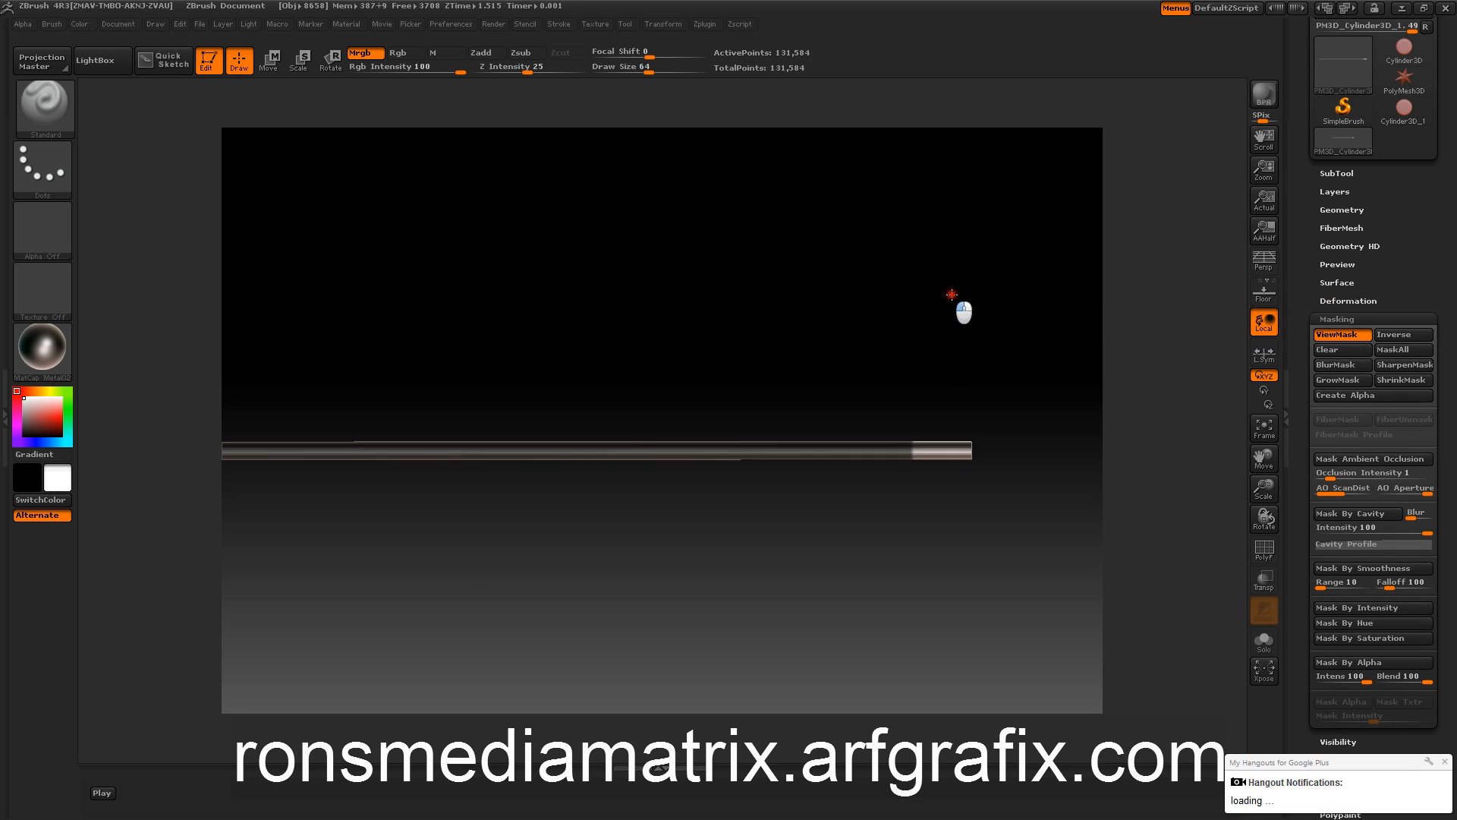
click(1263, 291)
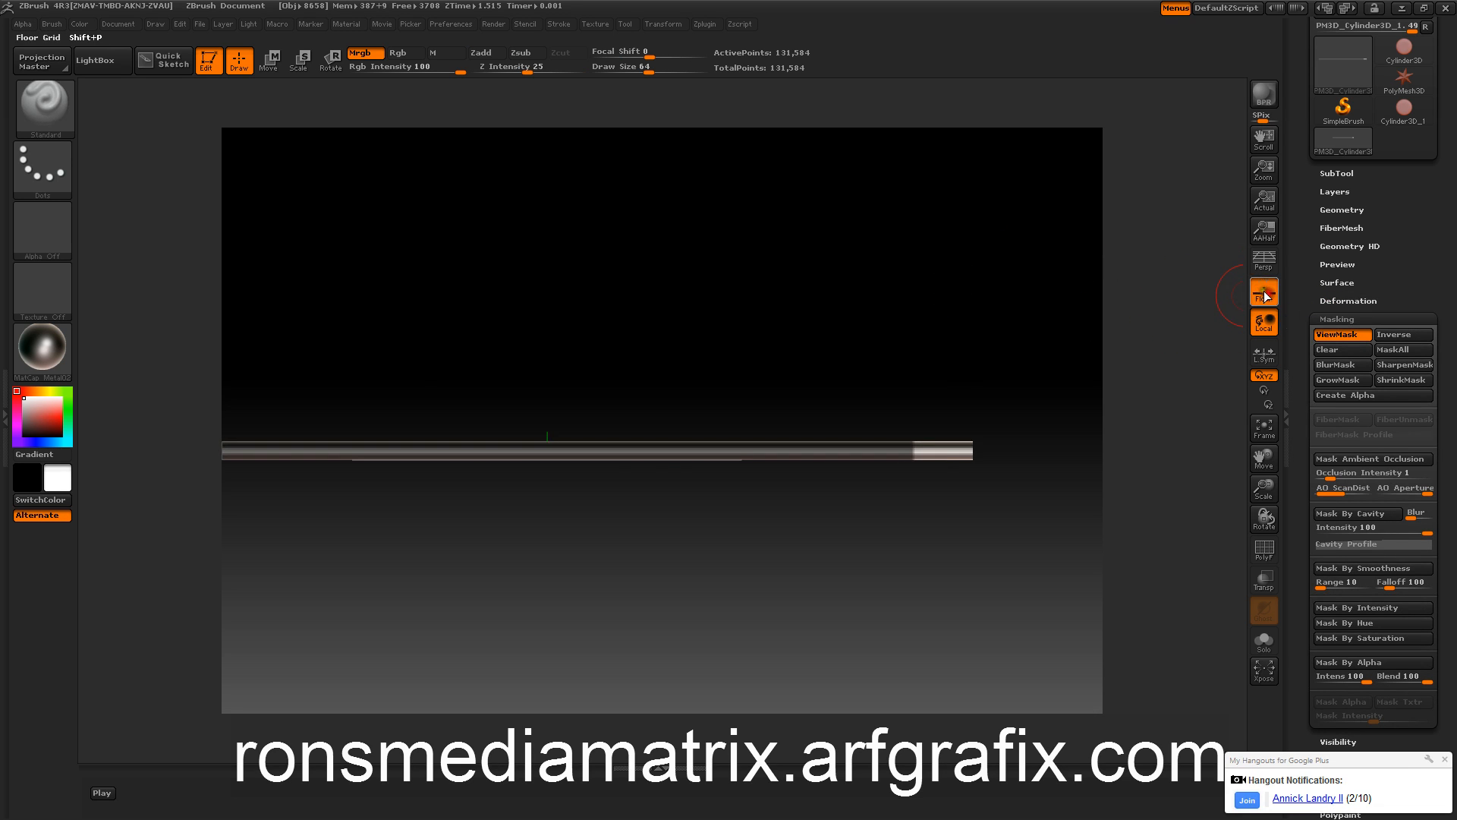
drag(888, 250, 831, 250)
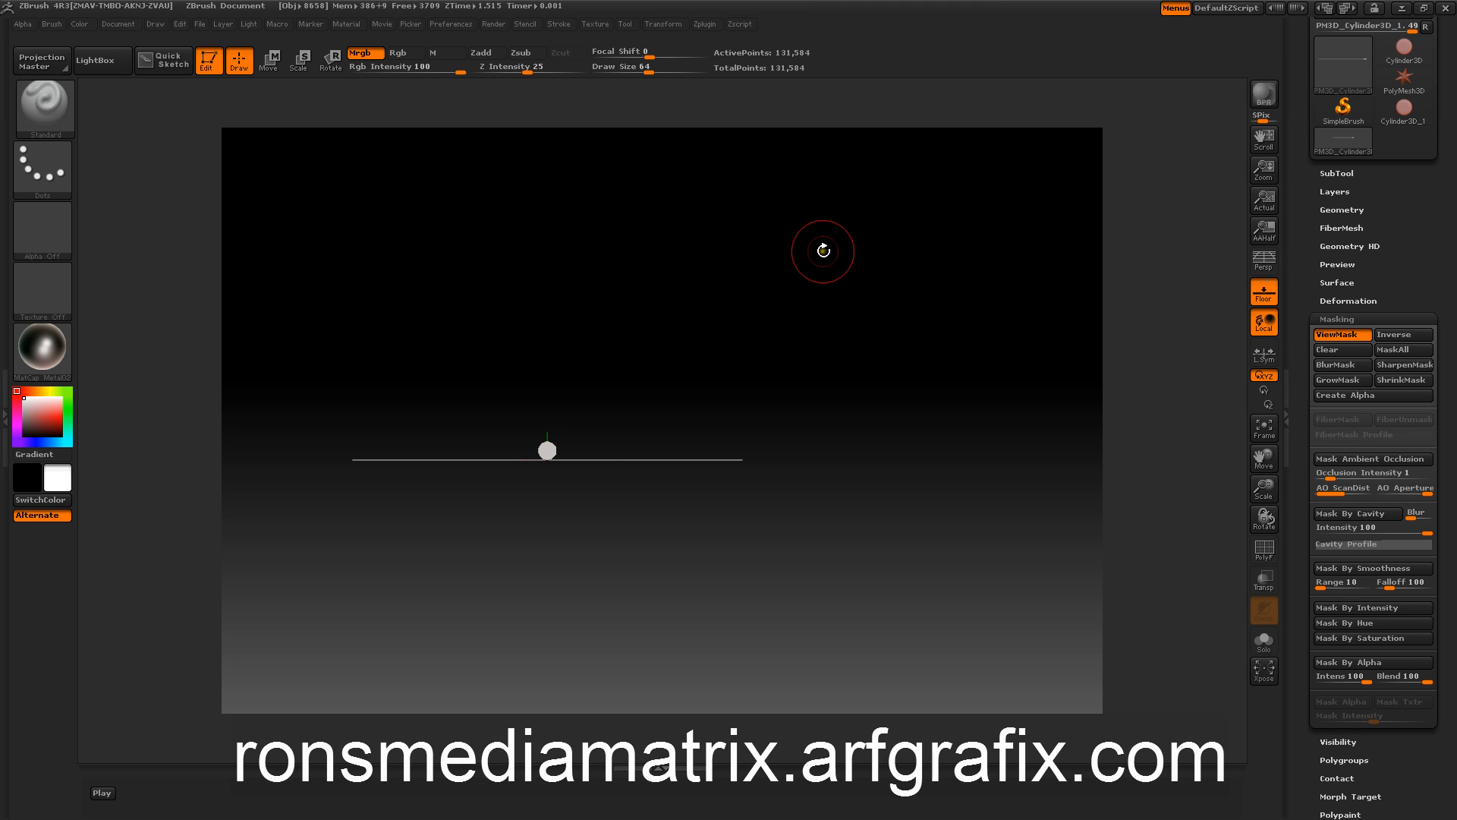
drag(823, 249, 840, 273)
Try flattening the rod's unmasked tip with the Size deformation on the Y axis only
click(1328, 300)
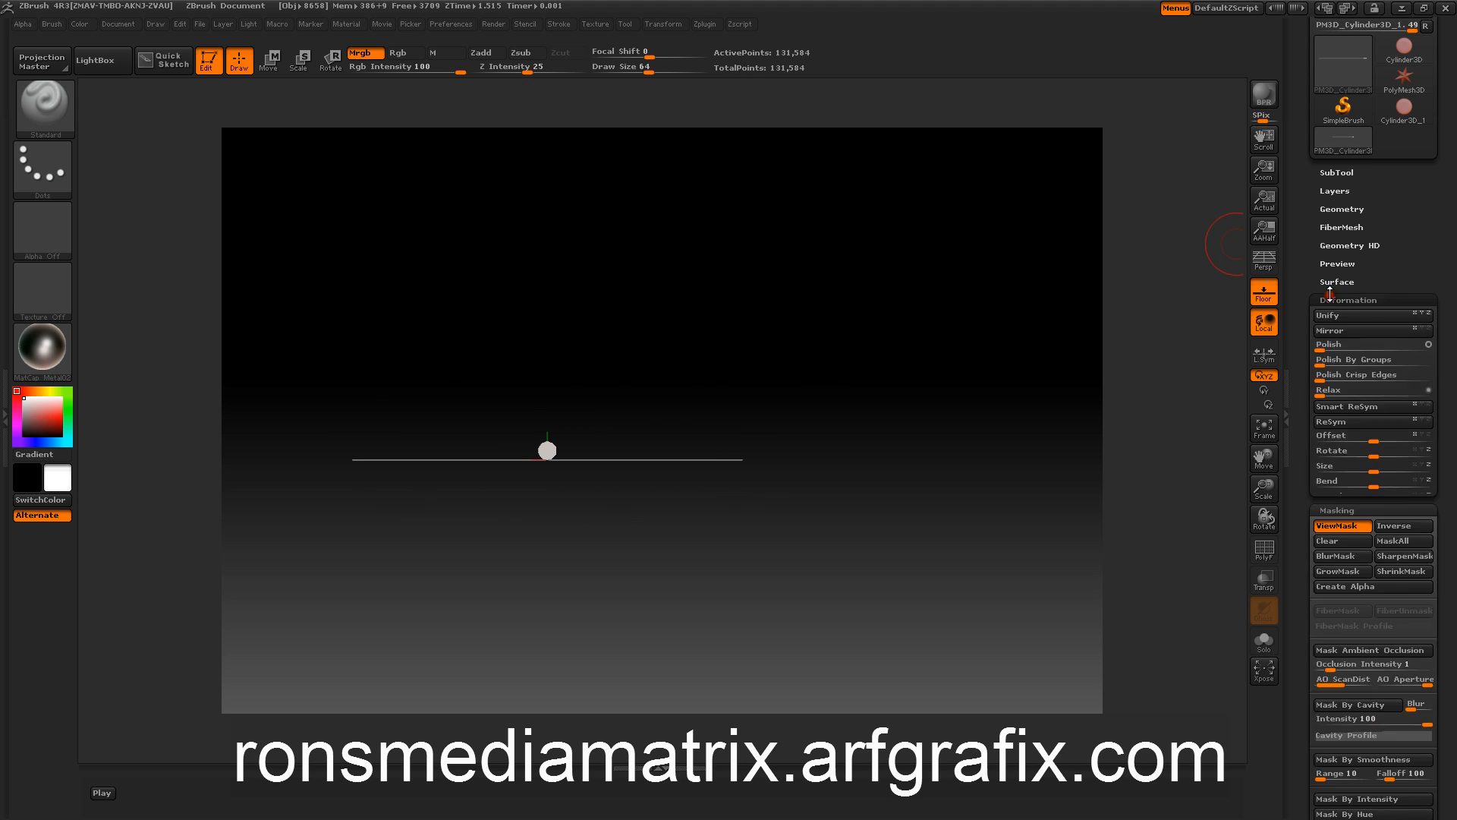
click(1414, 464)
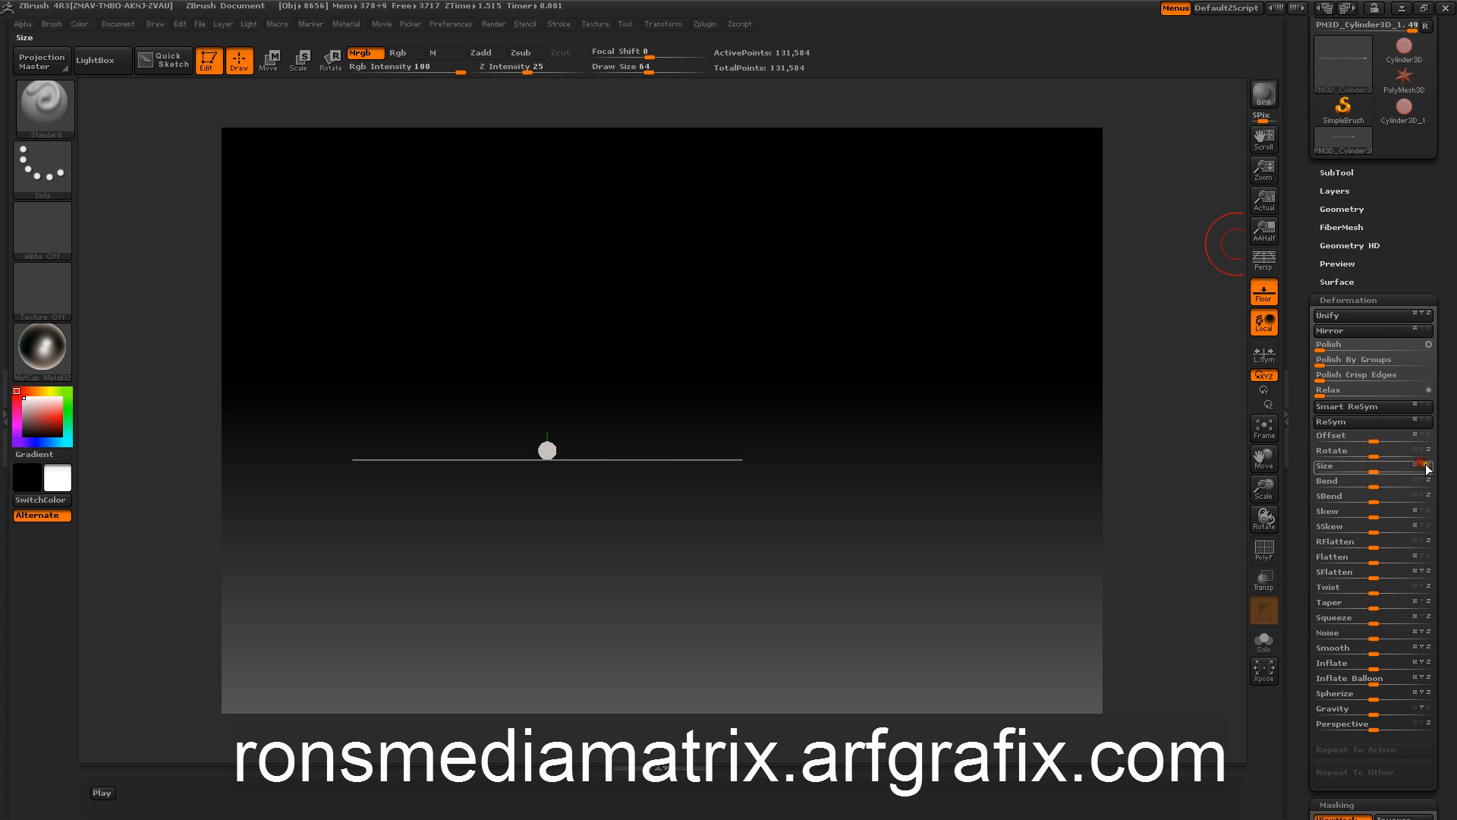
drag(1361, 466, 1359, 466)
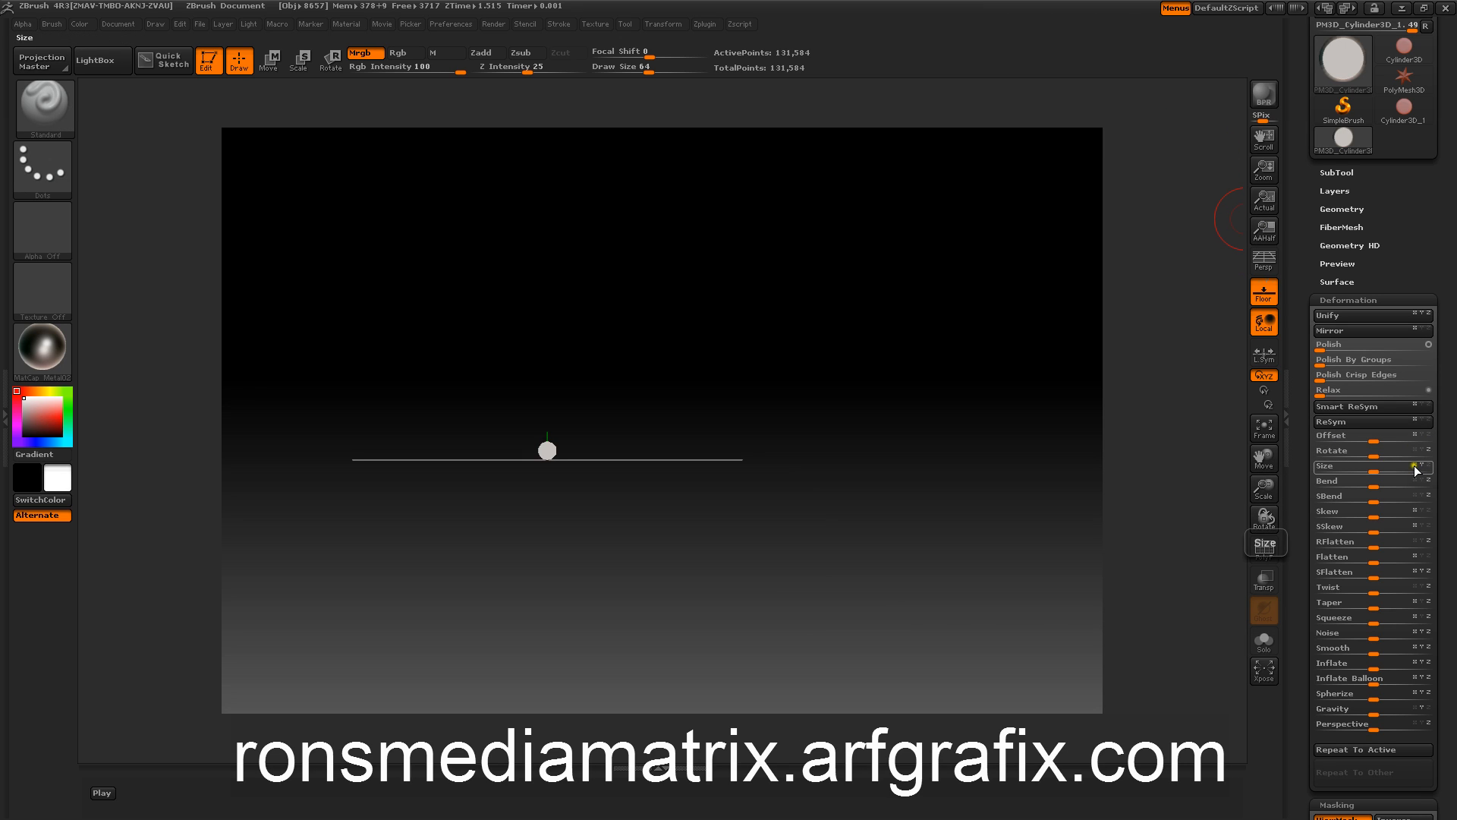
mouse_move(1376, 467)
mouse_down()
mouse_move(1321, 470)
mouse_move(1400, 471)
mouse_up()
alt+drag(907, 325, 1055, 524)
mouse_move(888, 296)
mouse_down()
mouse_move(904, 322)
mouse_move(889, 297)
mouse_up()
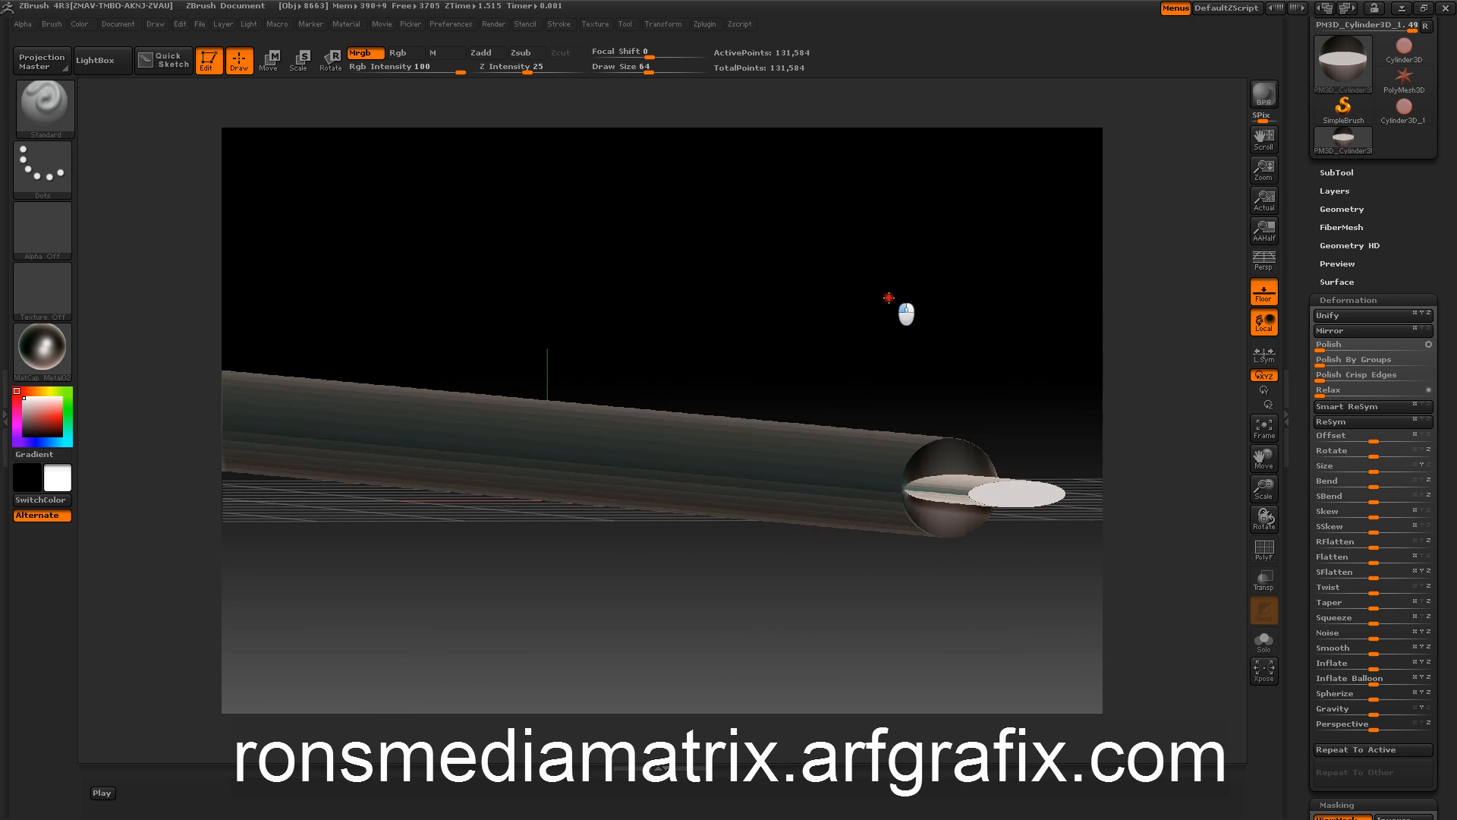
Undo the flattening of the rod's tip and soften the mask's edge with BlurMask
key(ctrl+z)
key(ctrl+z)
key(ctrl+z)
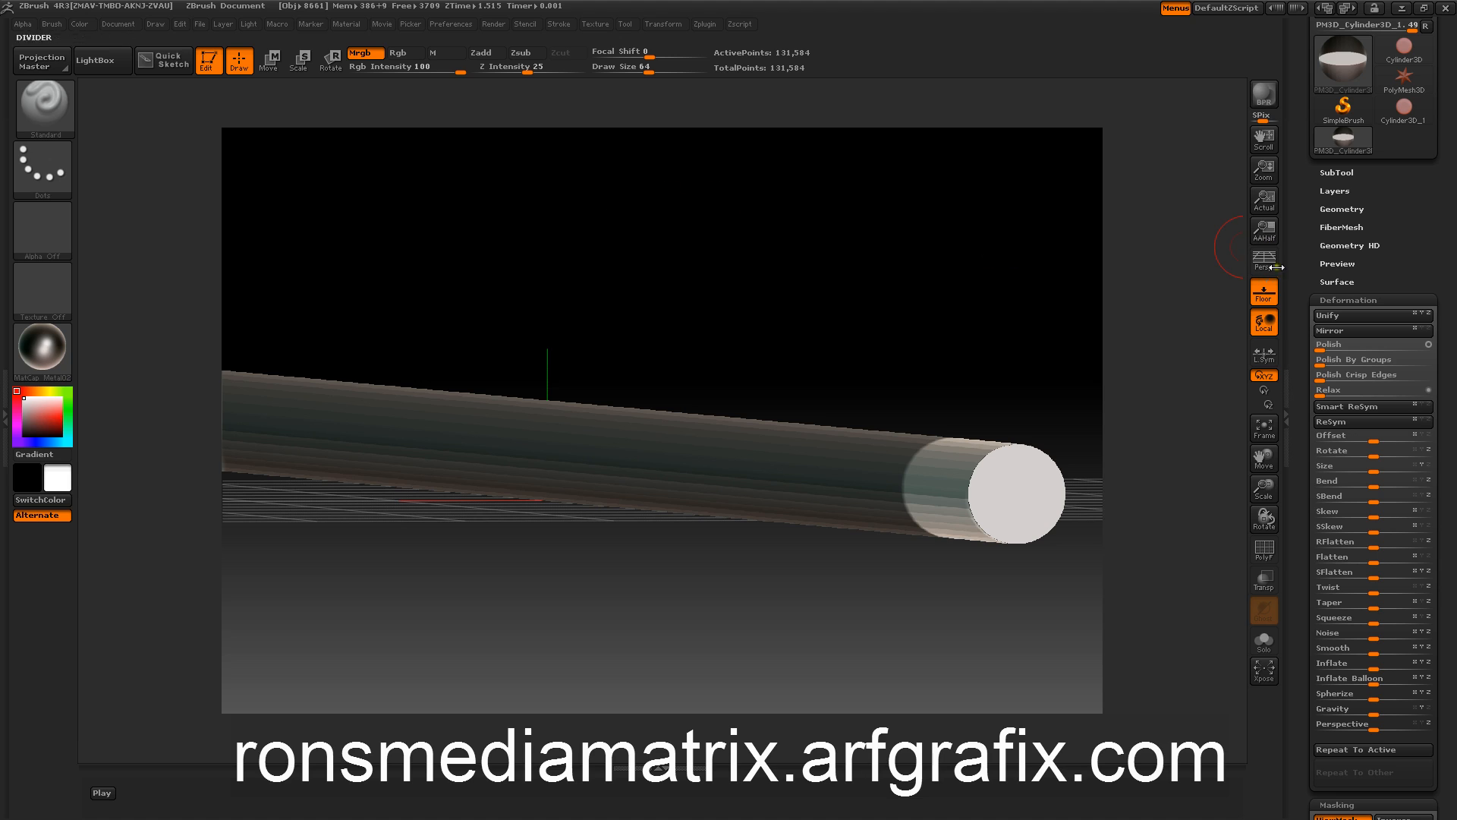
click(1335, 298)
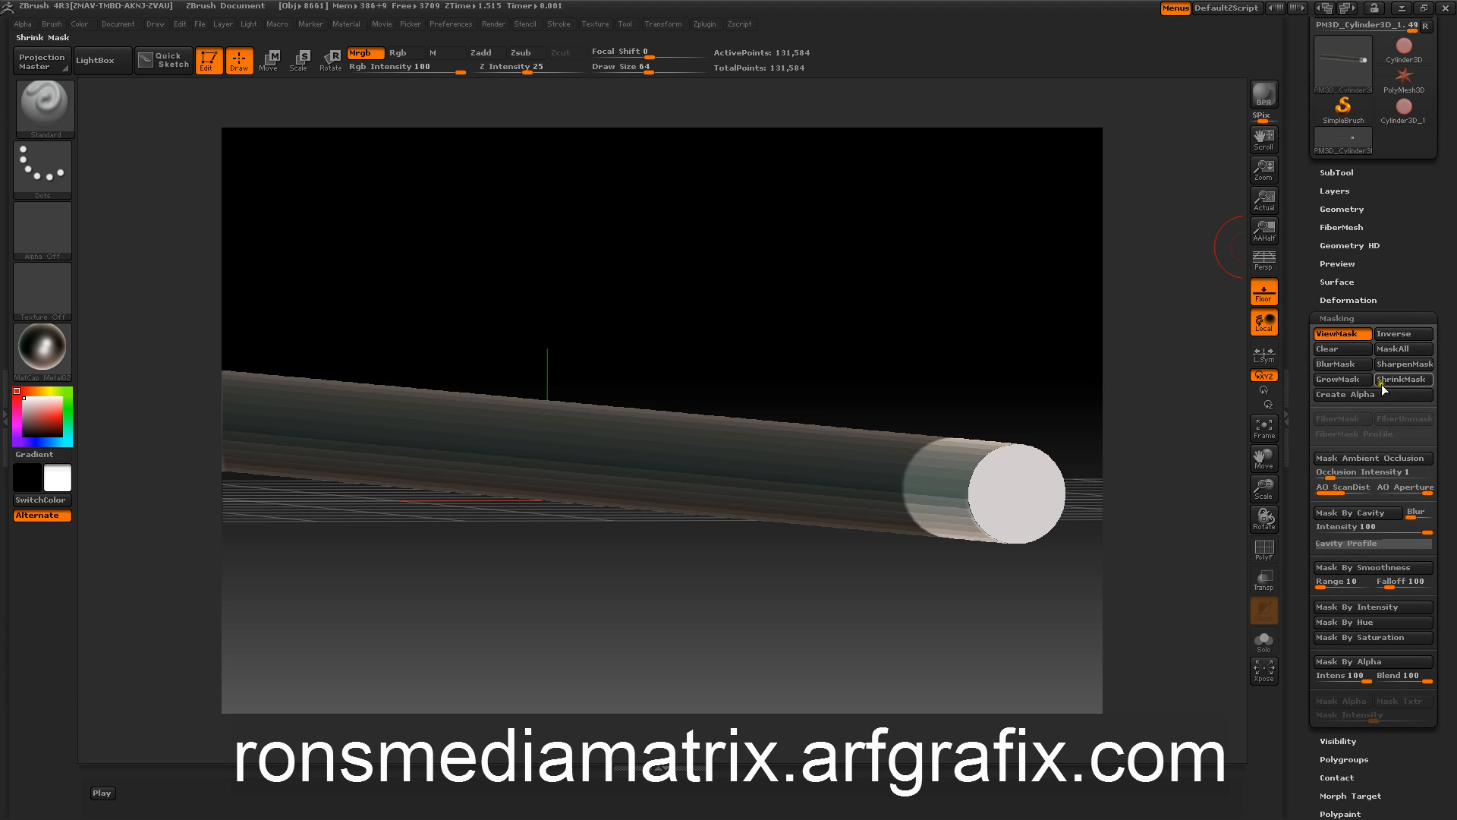
click(1330, 366)
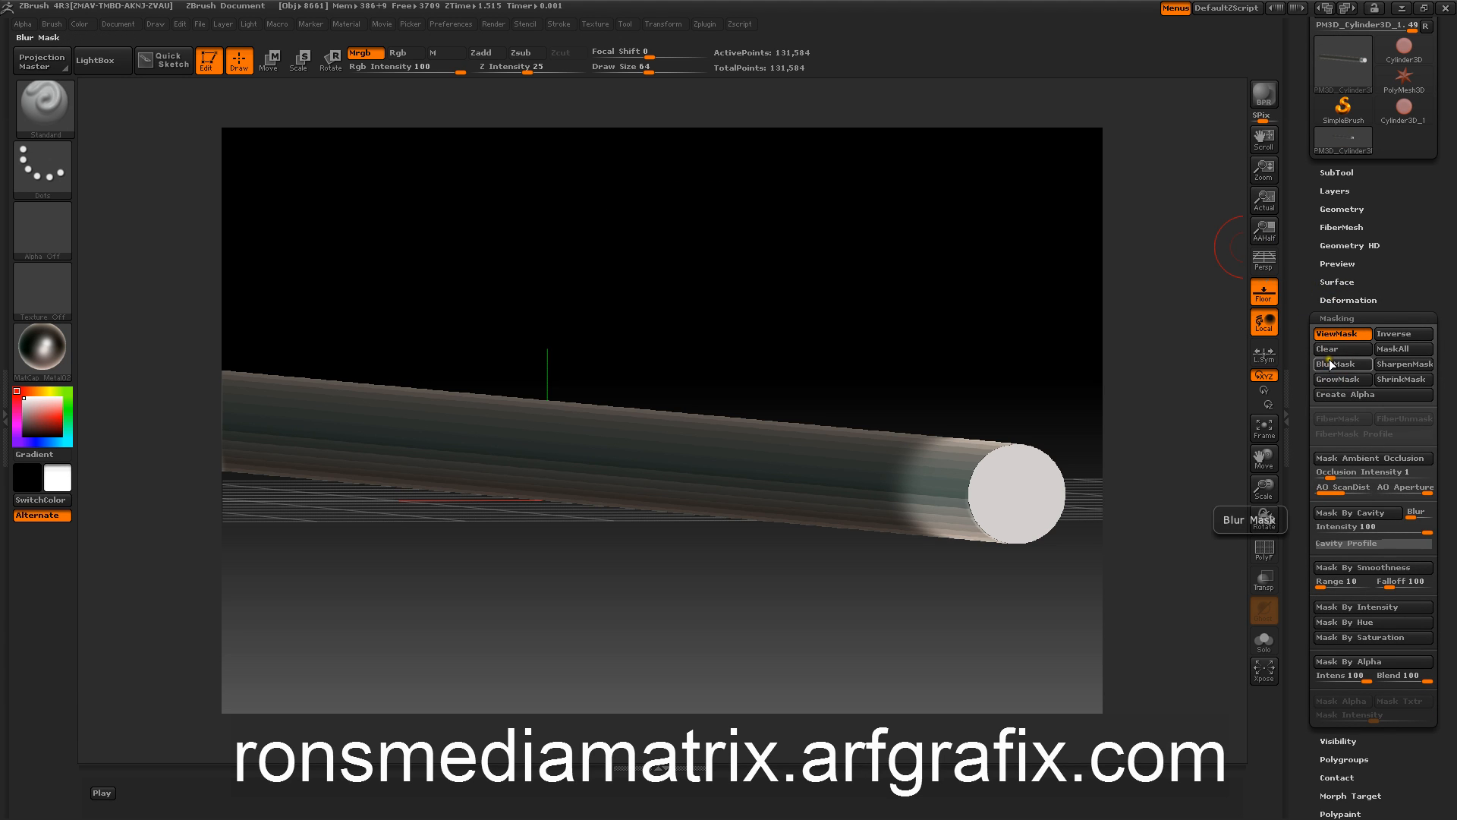
Blur the mask edge further and flatten the rod's unmasked tip with the Size deformation on the Y axis only
click(1328, 367)
drag(919, 262, 1014, 251)
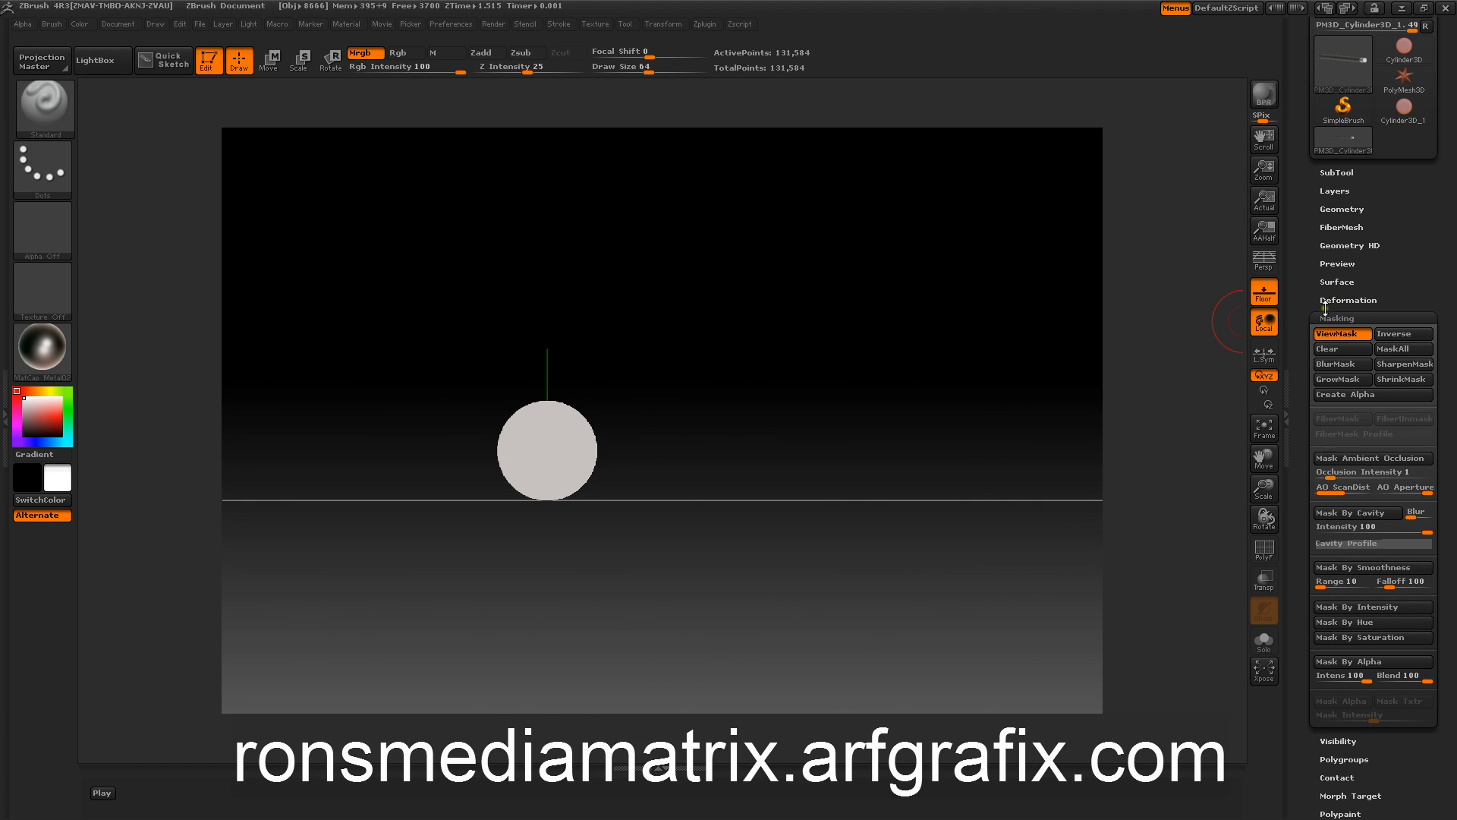
click(1330, 318)
click(1348, 300)
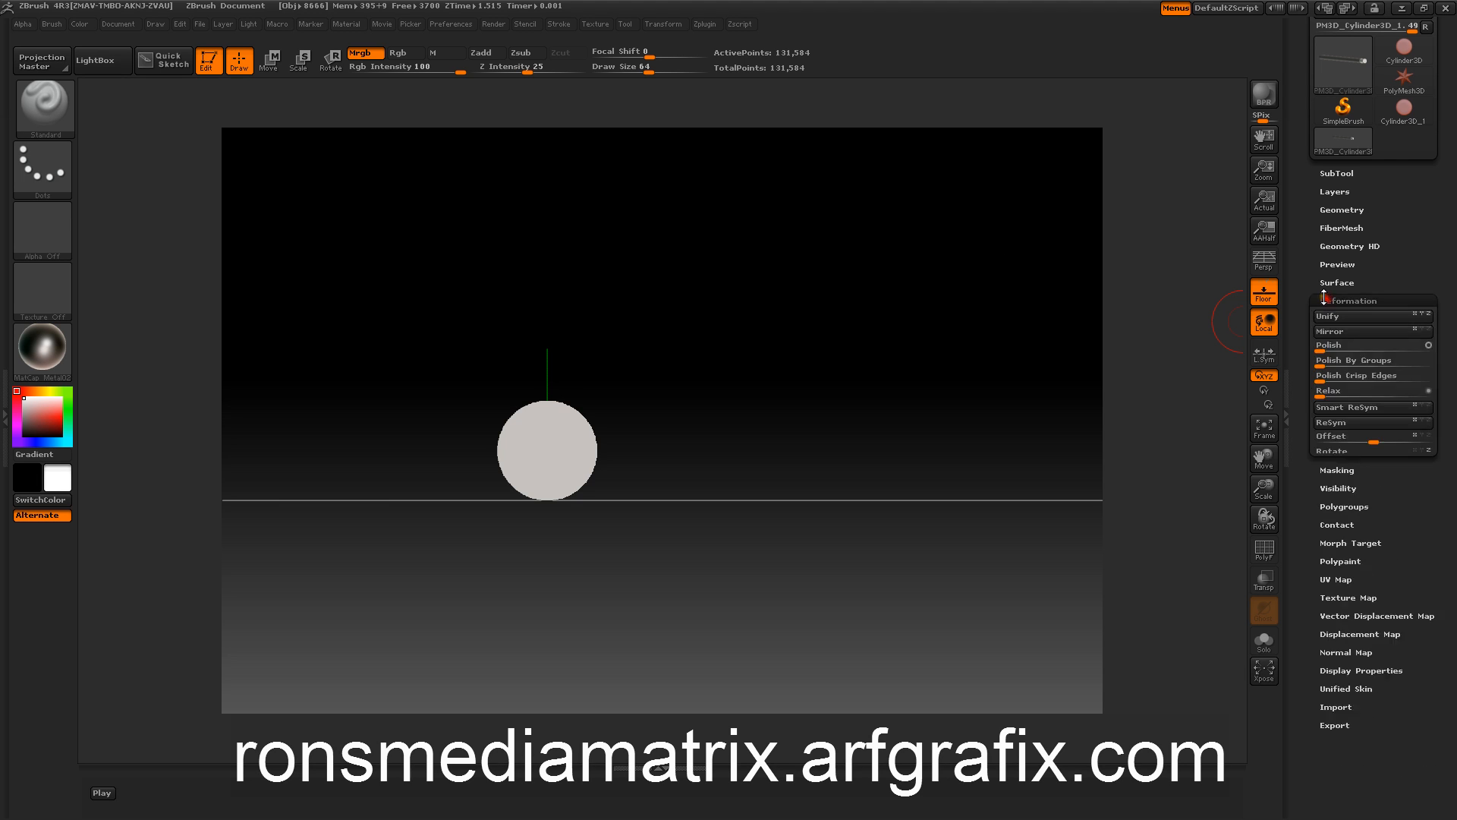
drag(1368, 466, 1337, 464)
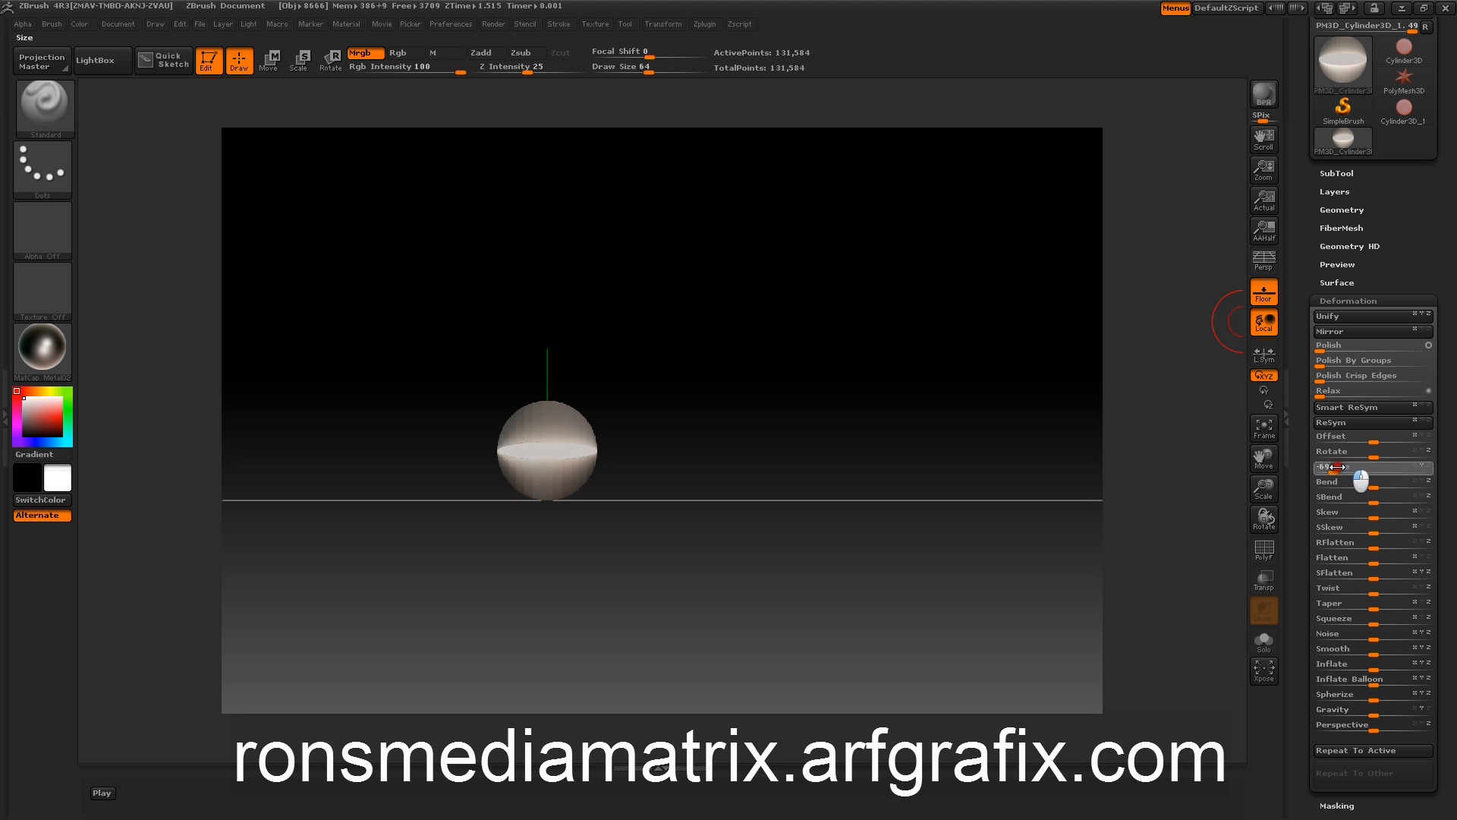
mouse_move(931, 282)
mouse_down()
mouse_move(946, 312)
mouse_move(931, 290)
mouse_move(973, 293)
mouse_move(933, 218)
mouse_move(943, 274)
mouse_move(942, 240)
mouse_move(907, 244)
mouse_move(933, 260)
mouse_move(919, 216)
mouse_move(781, 278)
mouse_move(812, 384)
mouse_up()
mouse_move(781, 309)
mouse_down()
mouse_move(812, 323)
mouse_move(622, 315)
mouse_move(693, 293)
mouse_move(757, 298)
mouse_up()
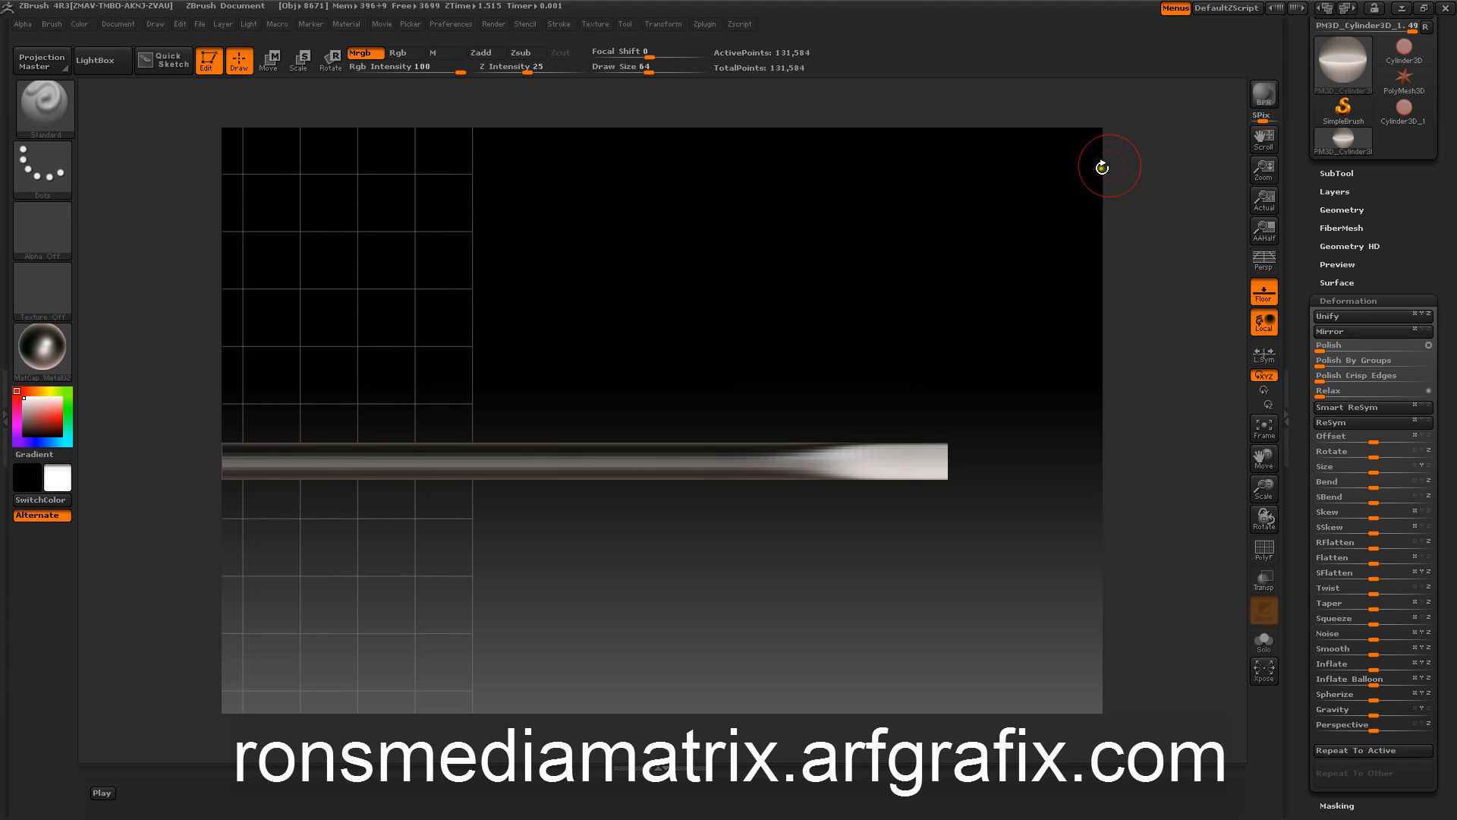
Show the rod from above and activate symmetry for sculpting its flattened tip
mouse_move(976, 330)
mouse_down()
mouse_move(959, 342)
mouse_move(963, 309)
mouse_up()
drag(635, 340, 769, 240)
drag(723, 331, 644, 351)
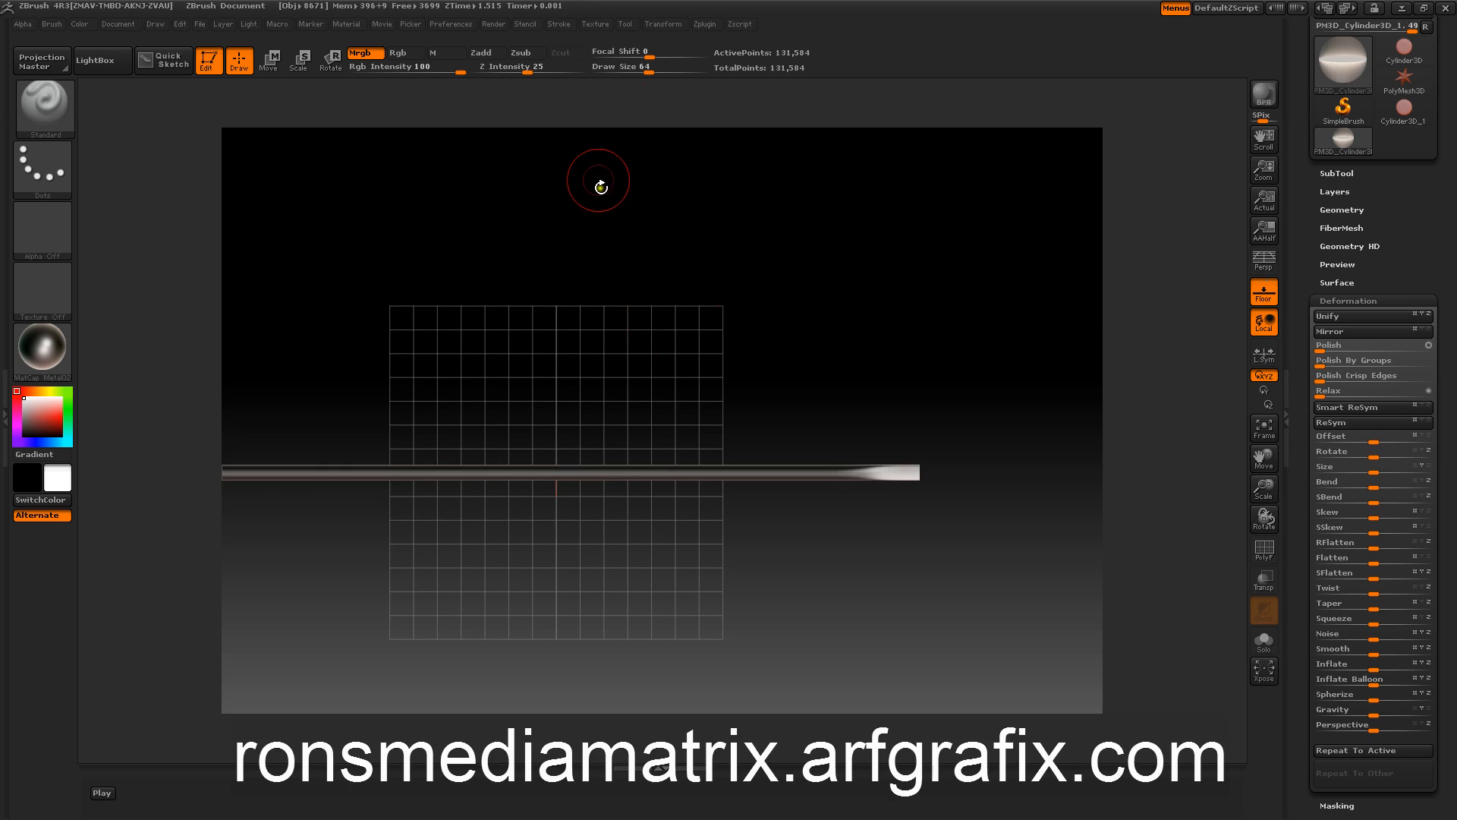
click(660, 23)
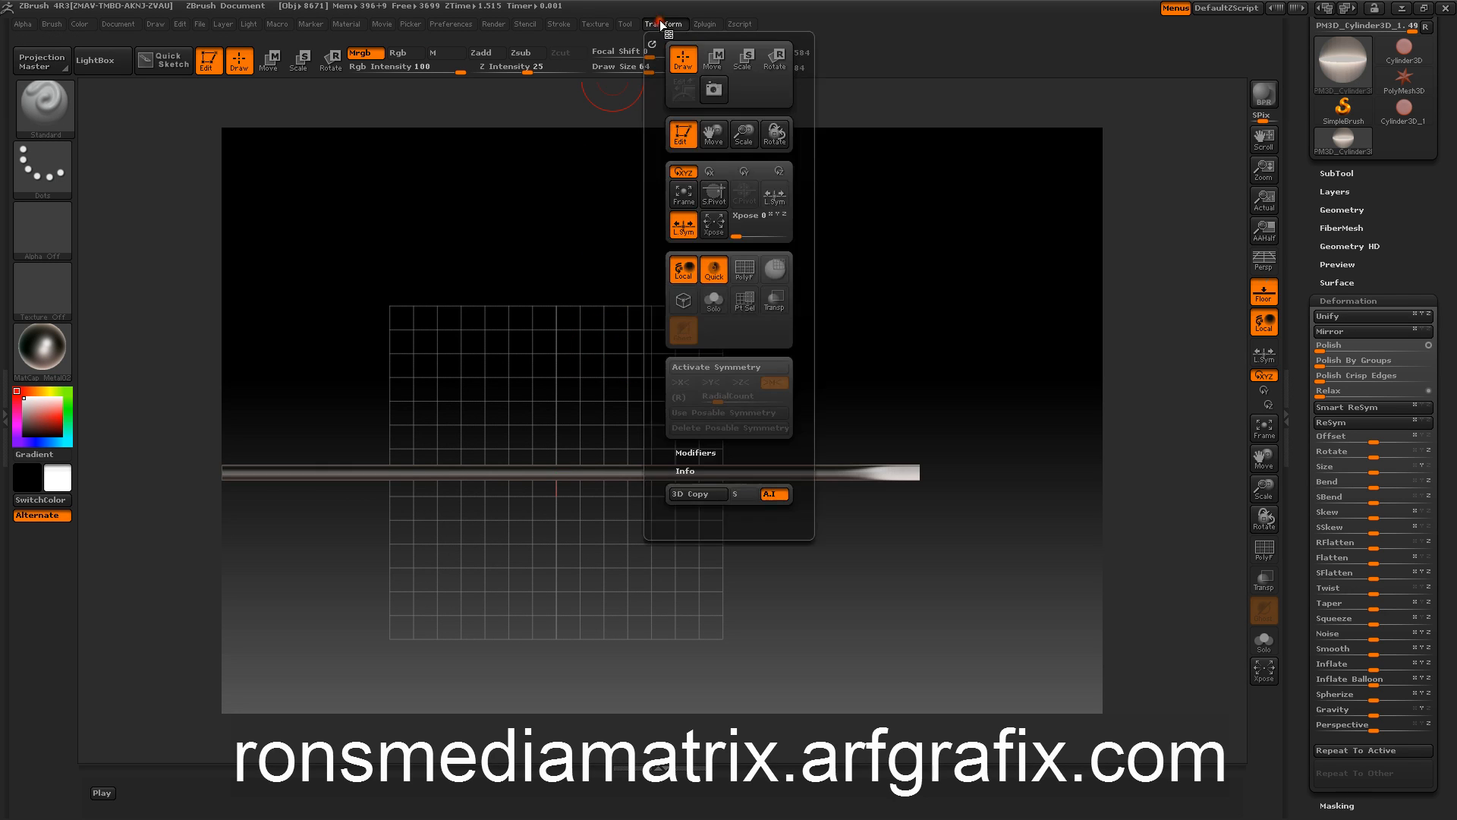
click(715, 368)
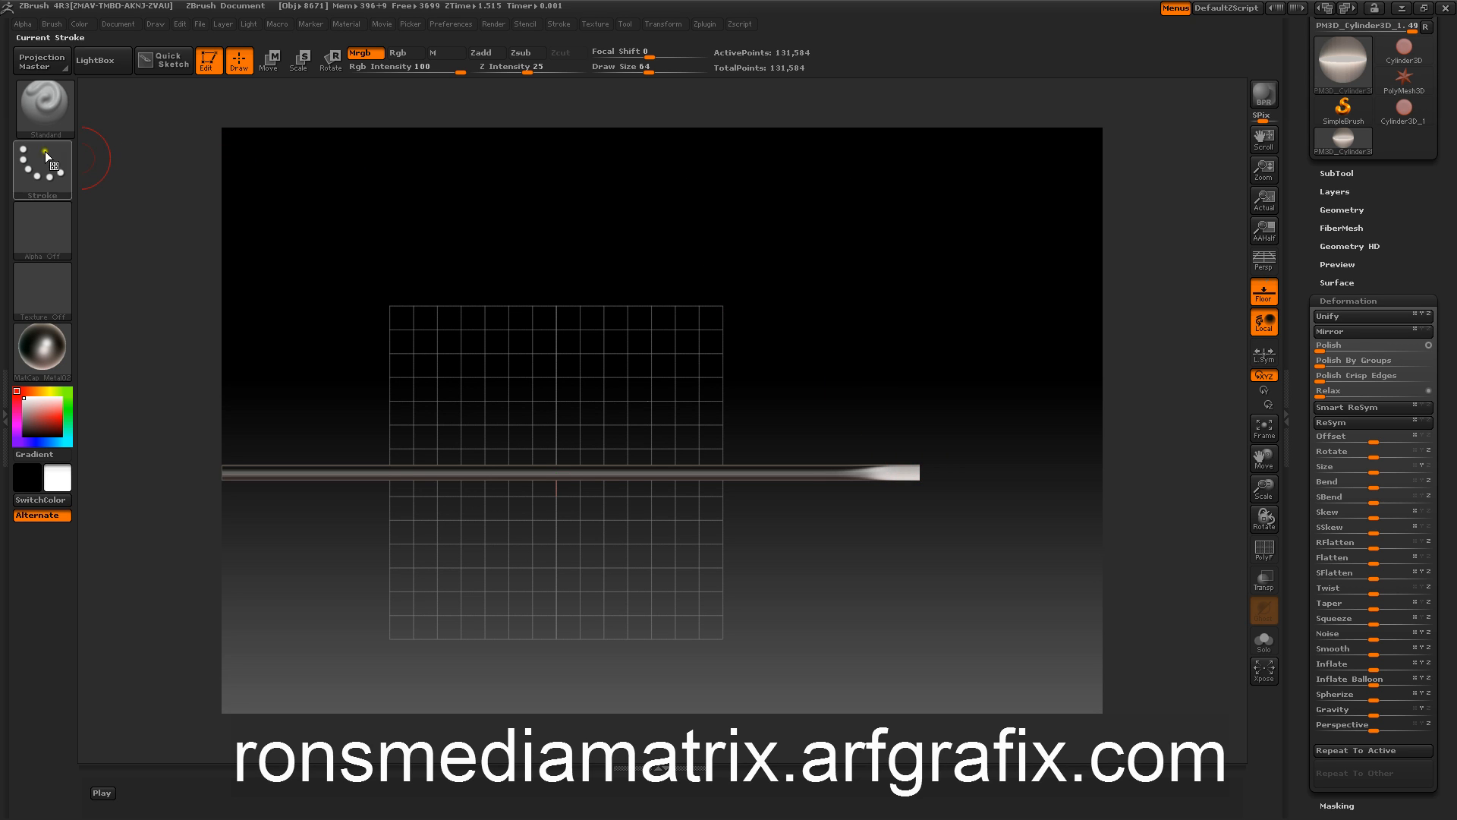
Flare the sides of the flattened tip outward with the Move brush at draw size 177
click(47, 116)
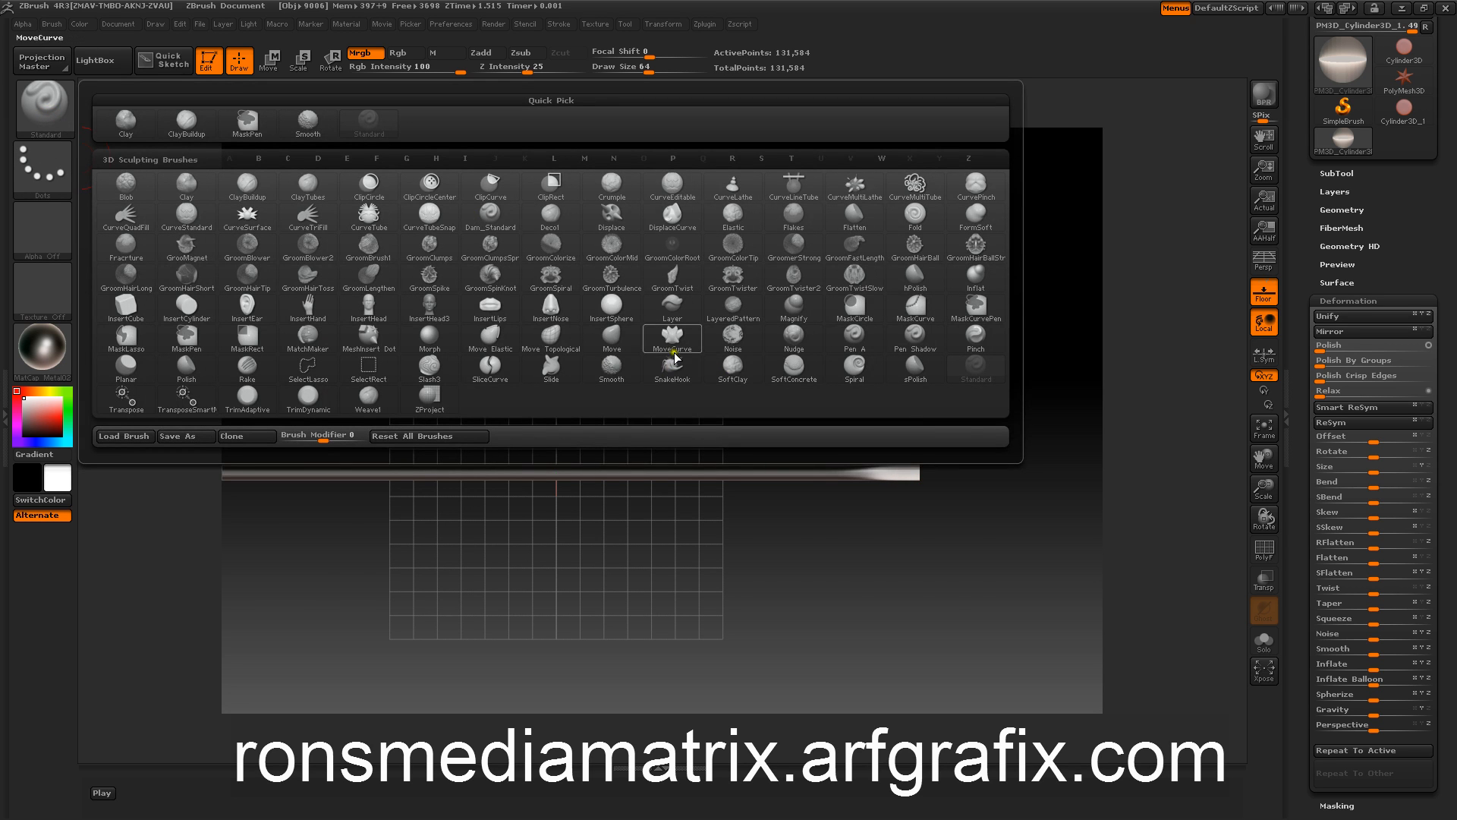
click(612, 337)
alt+drag(791, 290, 761, 388)
mouse_move(811, 324)
alt+mouse_down()
mouse_move(508, 330)
mouse_move(729, 332)
mouse_move(651, 325)
mouse_move(705, 373)
alt+mouse_up()
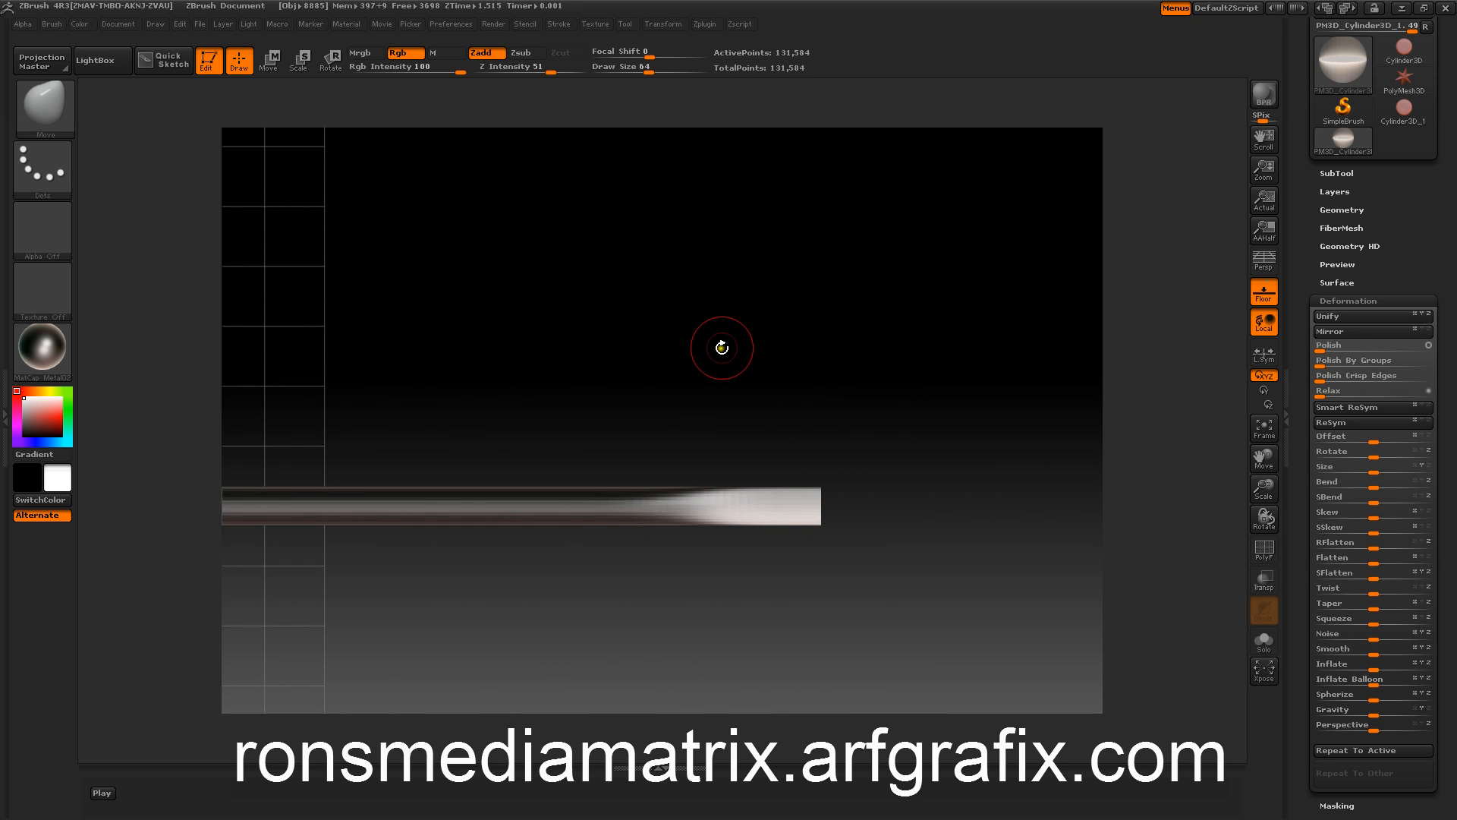
key(space)
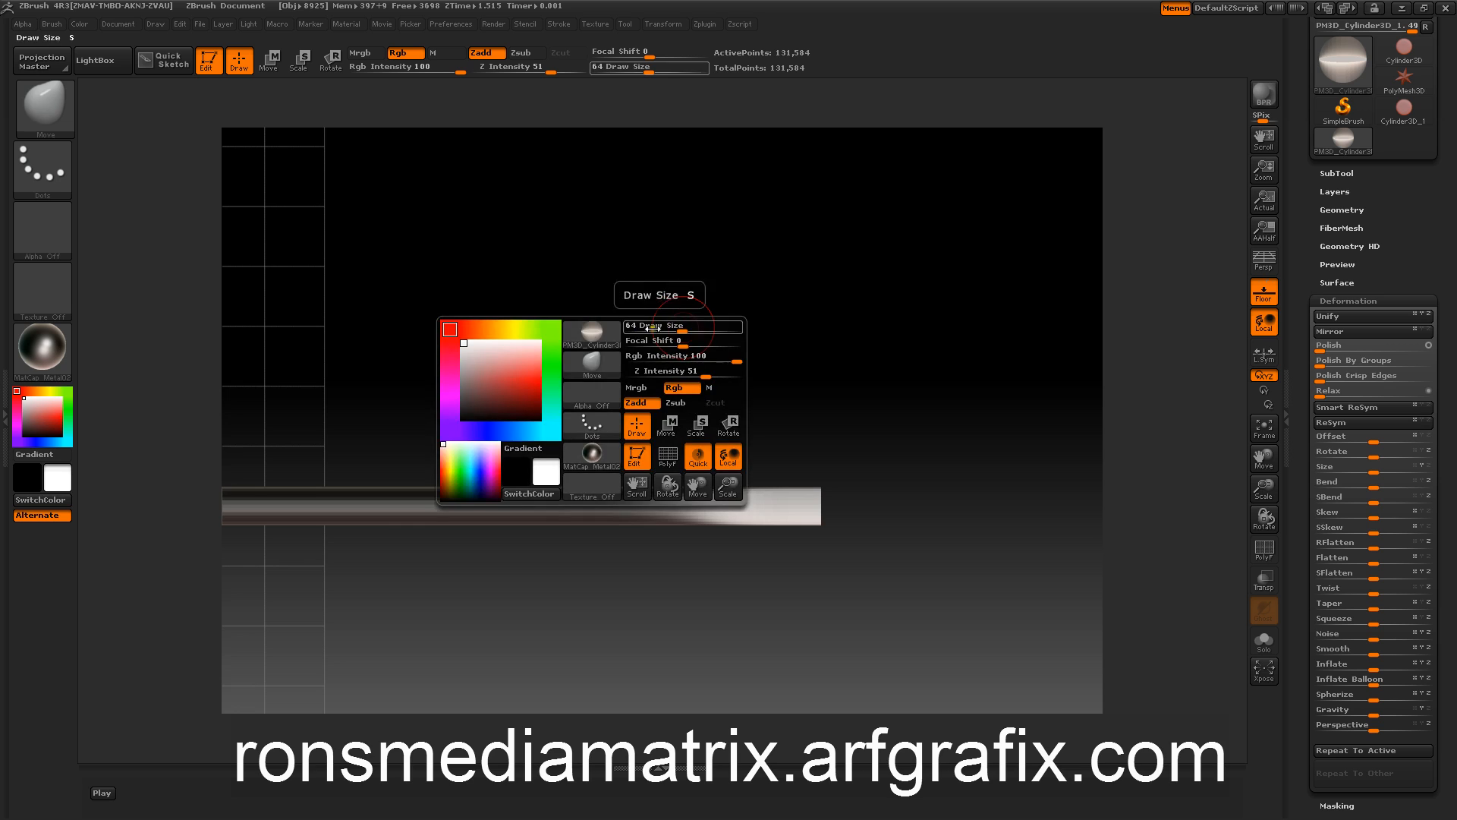
drag(685, 327, 721, 328)
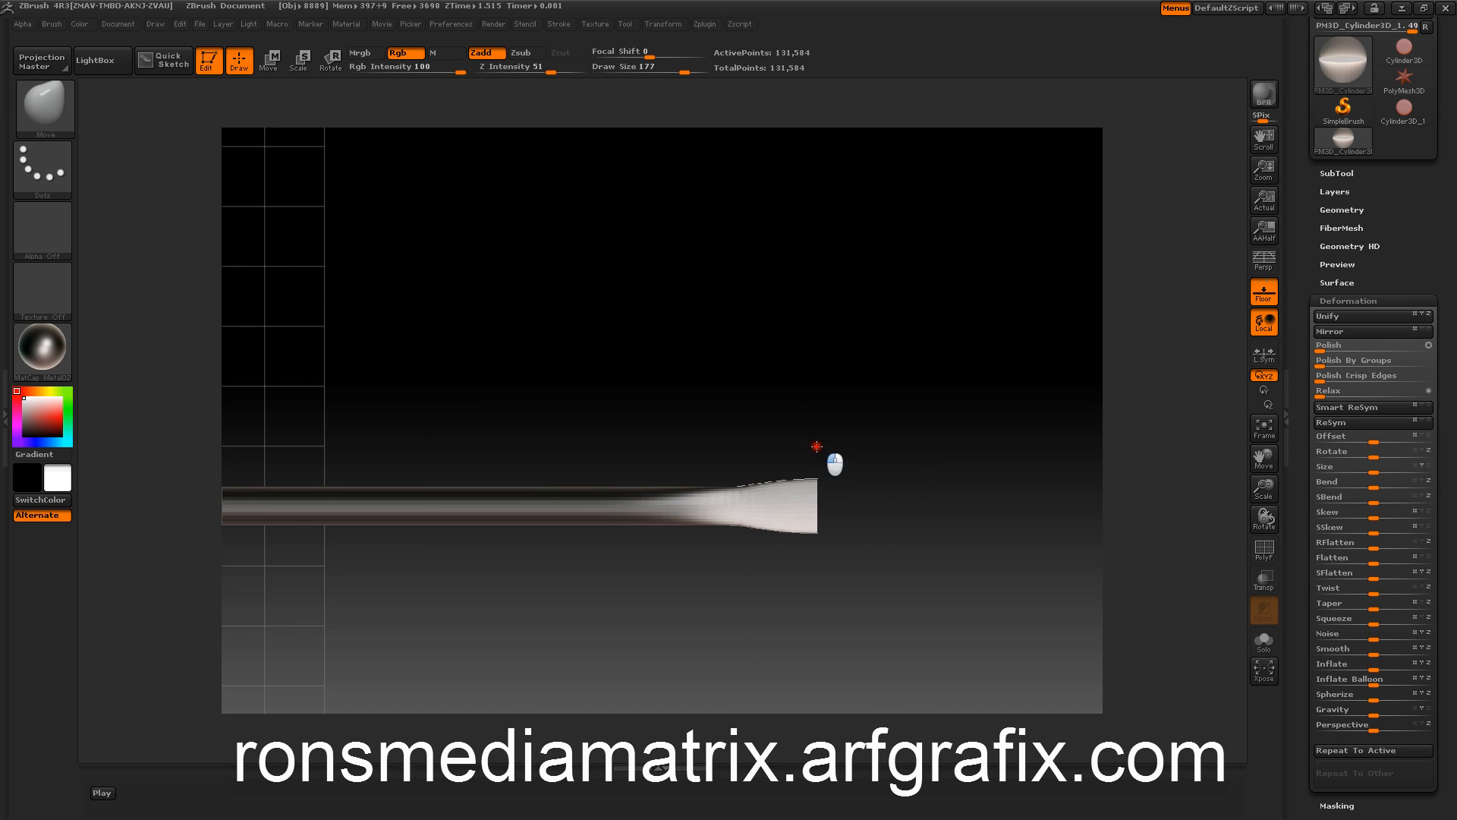
drag(719, 370, 640, 307)
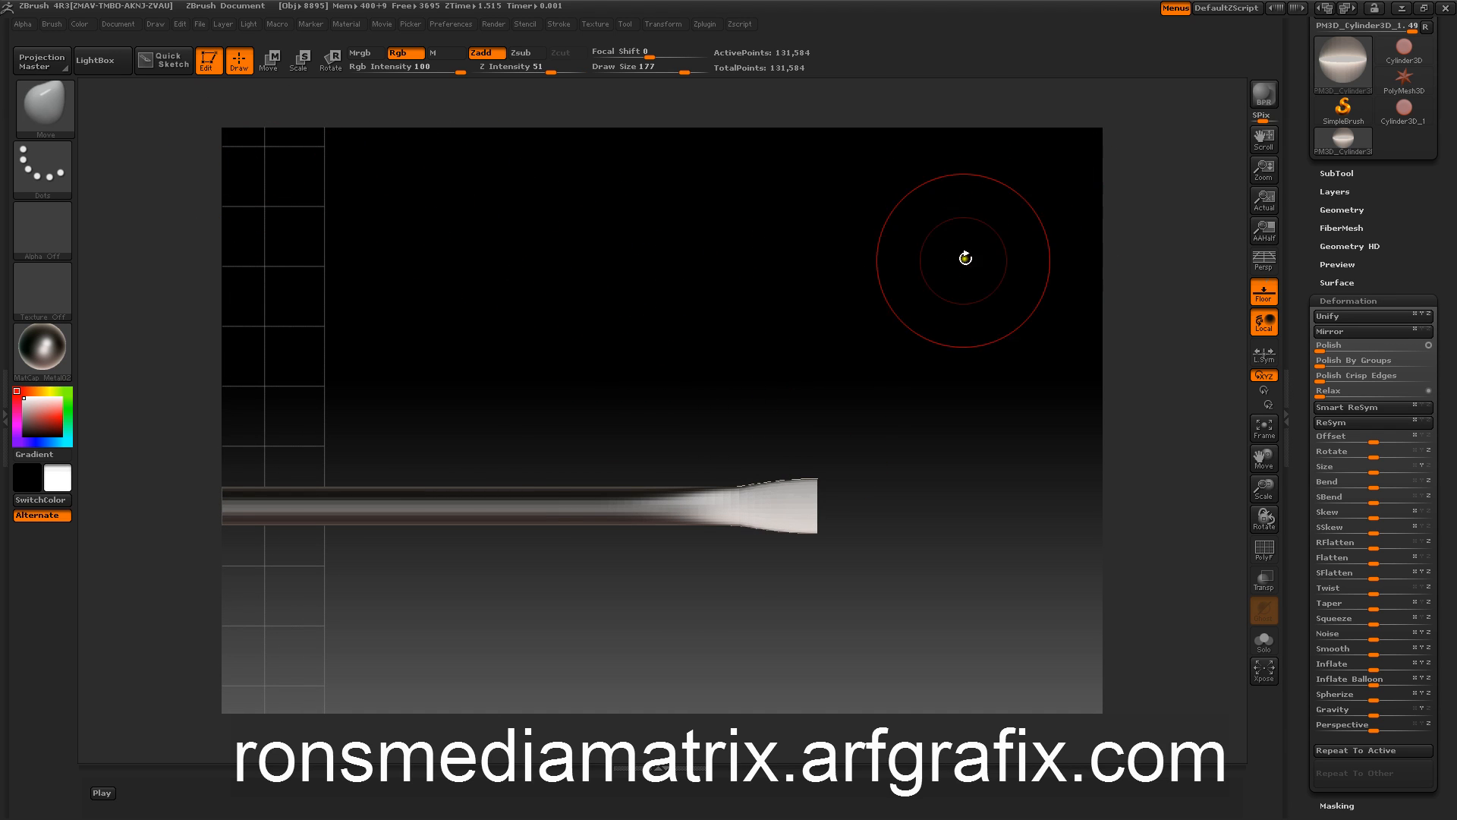
Examine the flared tip from several angles, with perspective turned on
drag(901, 361, 645, 283)
drag(543, 293, 720, 297)
alt+drag(720, 296, 860, 246)
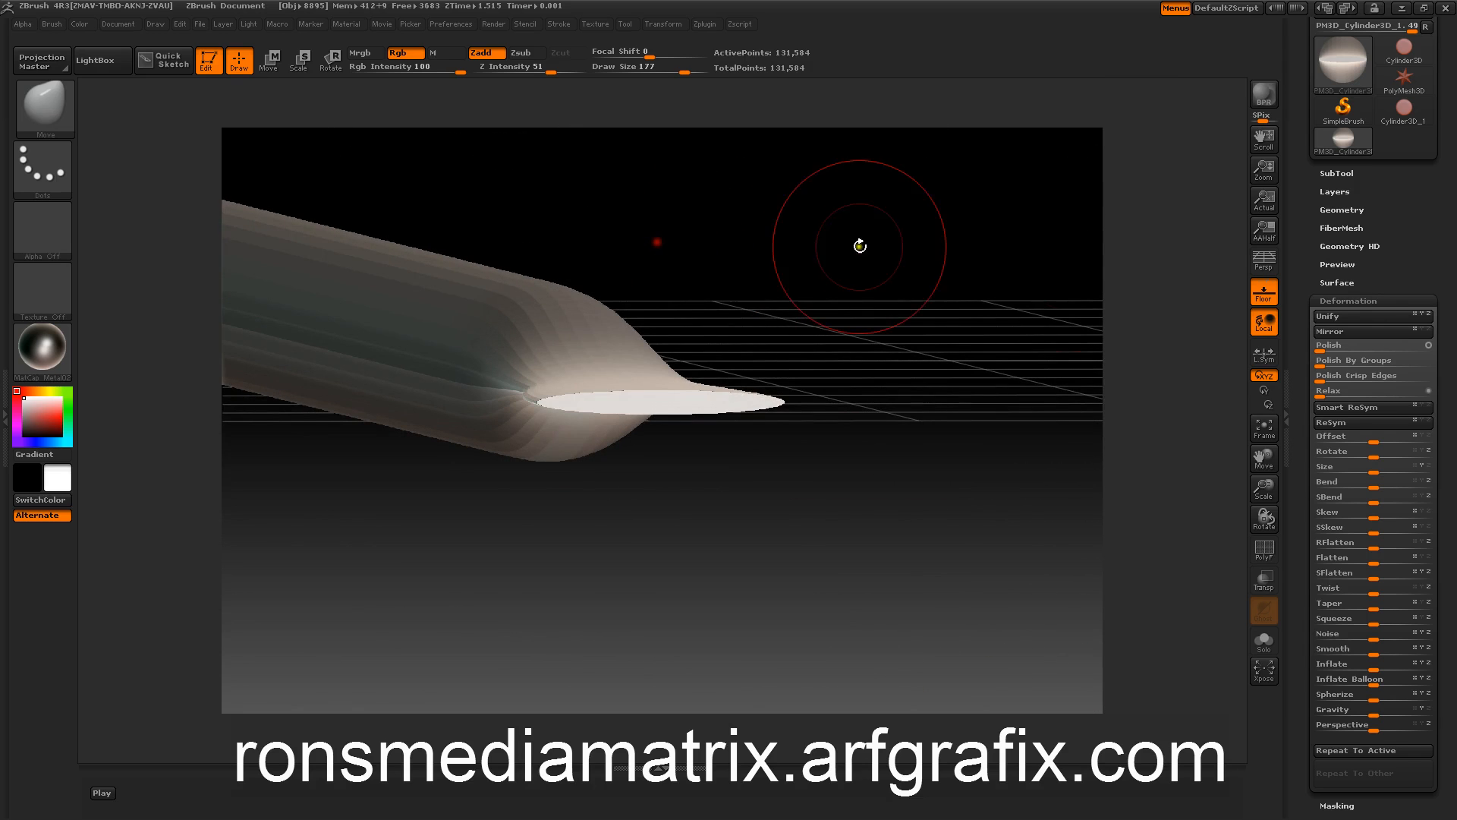
click(1265, 262)
mouse_move(836, 169)
mouse_down()
mouse_move(865, 195)
mouse_move(854, 183)
mouse_up()
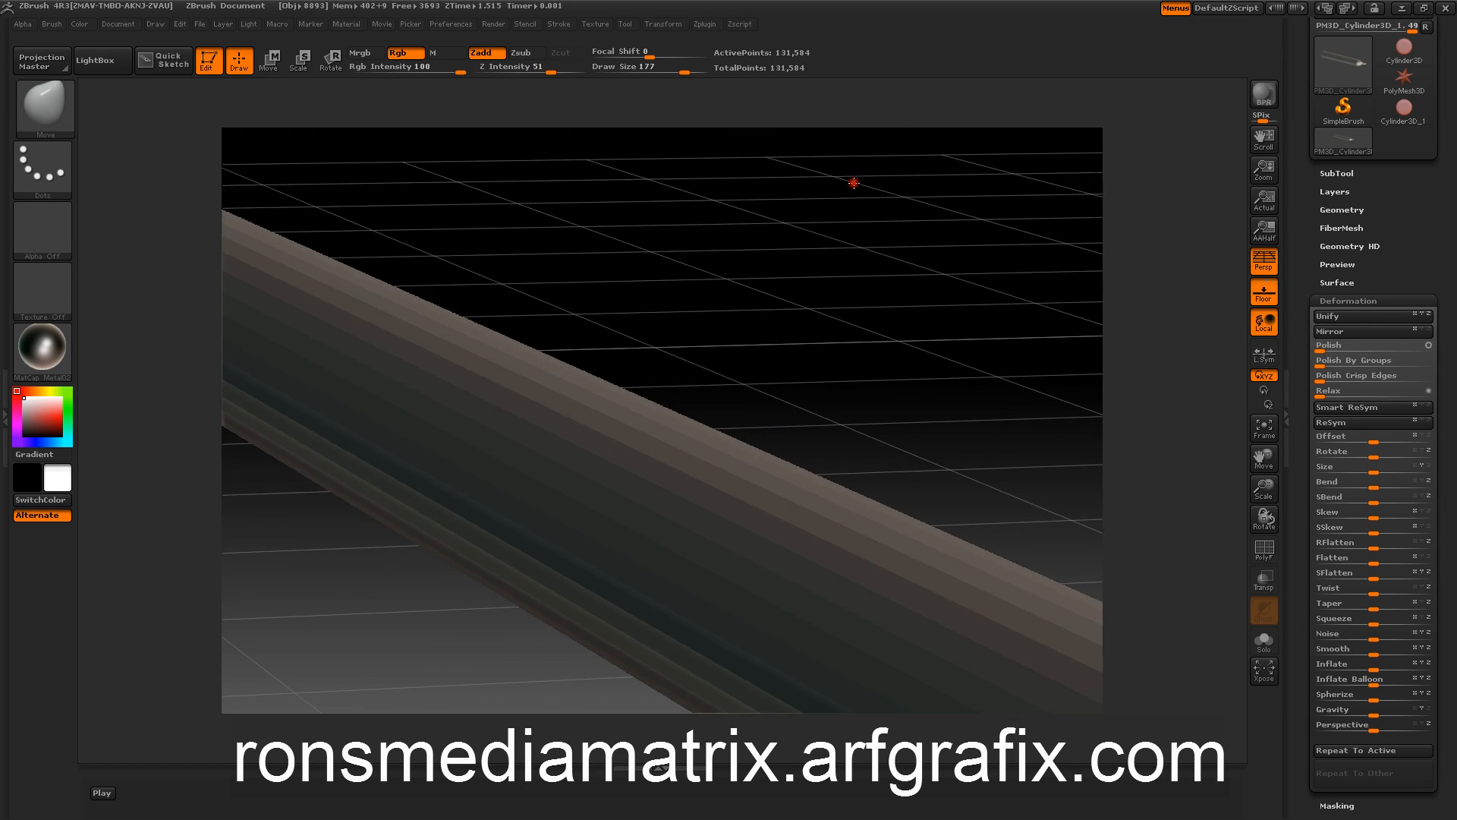
mouse_move(864, 258)
mouse_down()
mouse_move(852, 289)
mouse_move(865, 309)
mouse_move(820, 289)
mouse_move(812, 259)
mouse_move(914, 277)
mouse_move(832, 227)
mouse_move(859, 250)
mouse_move(841, 262)
mouse_up()
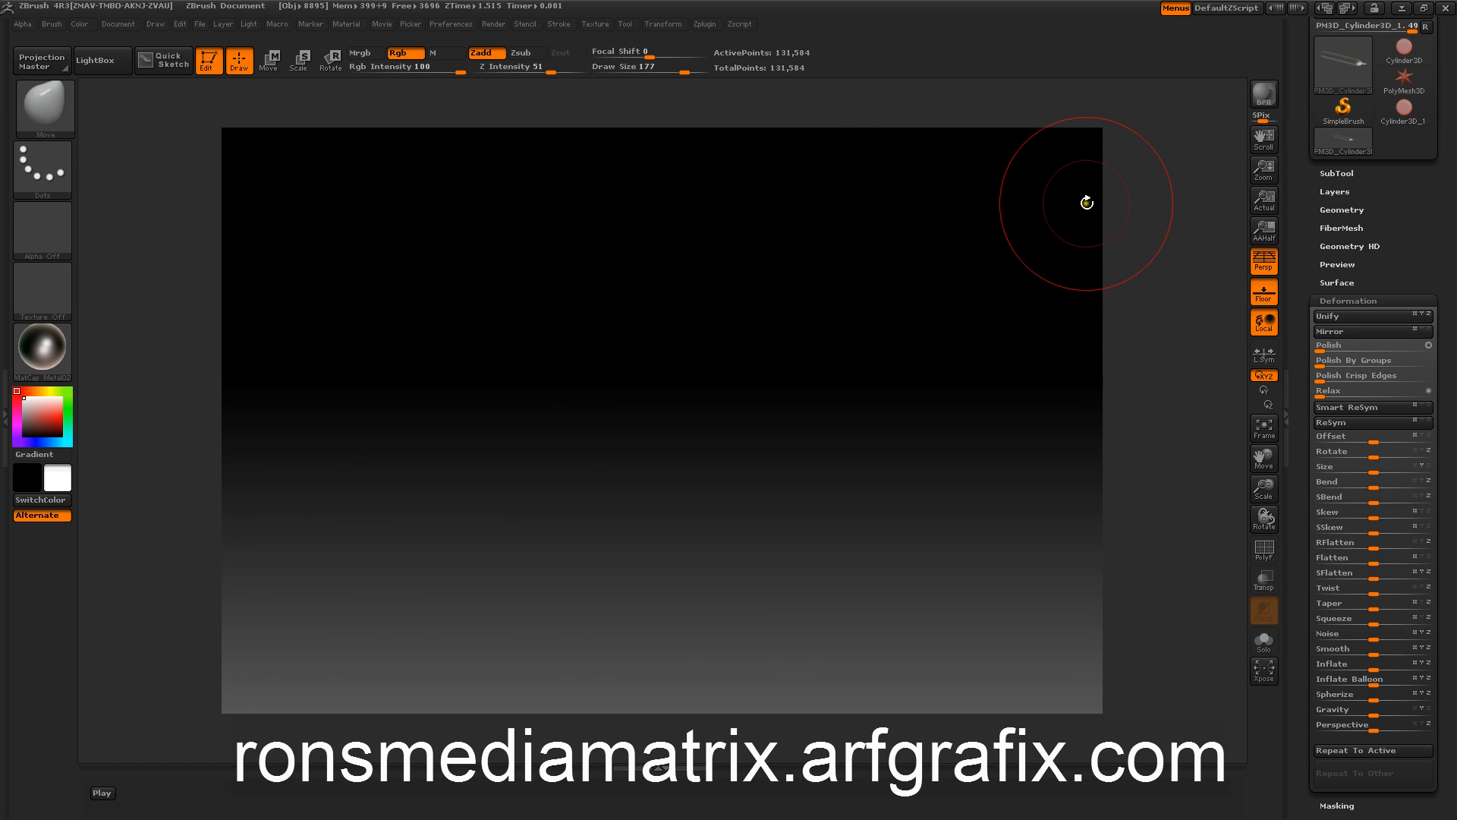
mouse_move(1086, 202)
mouse_down()
mouse_move(872, 185)
mouse_move(771, 267)
mouse_move(758, 235)
mouse_move(790, 228)
mouse_move(767, 231)
mouse_move(784, 262)
mouse_move(739, 322)
mouse_up()
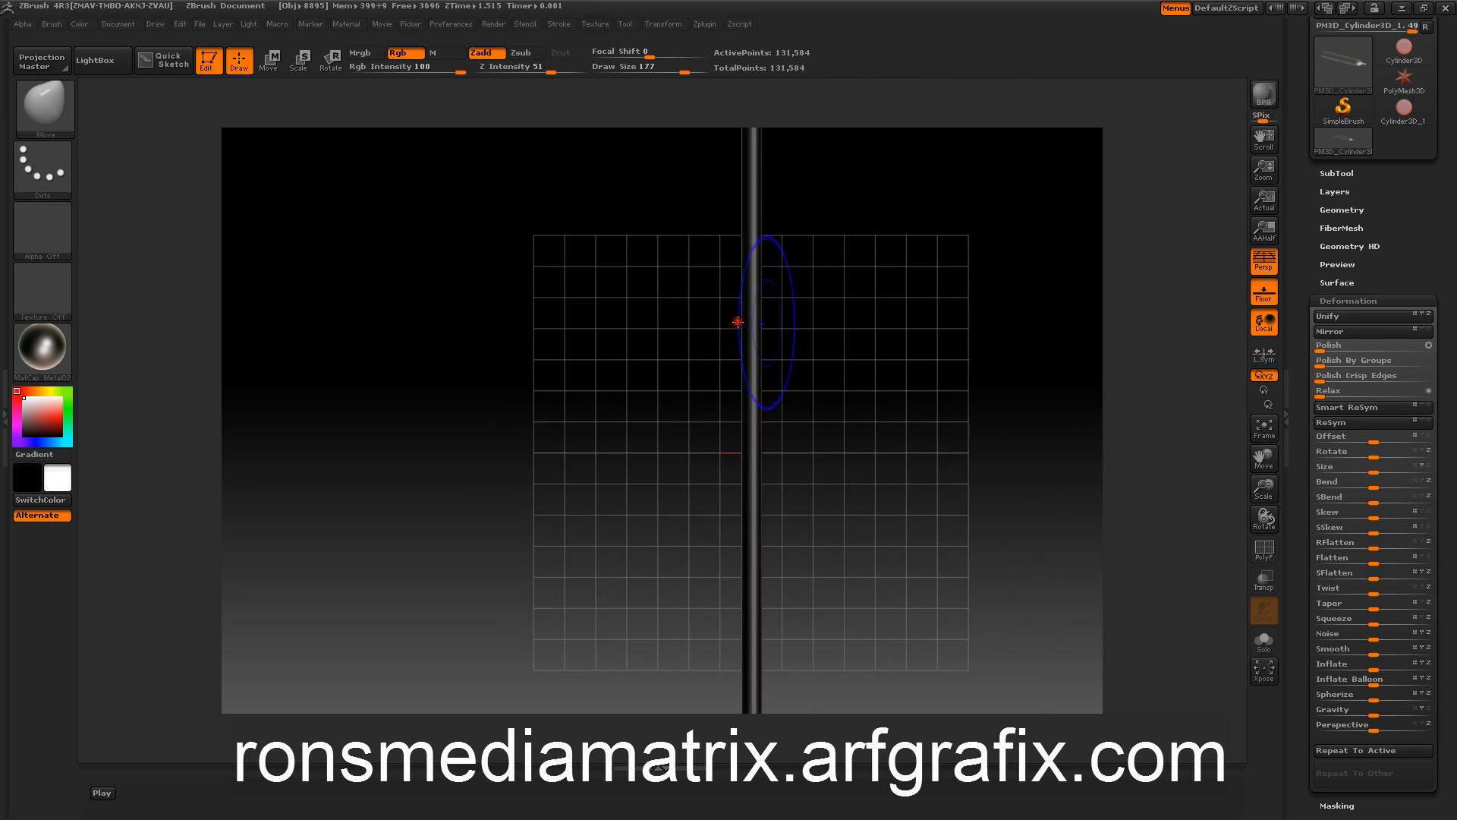
mouse_move(598, 429)
mouse_down()
mouse_move(556, 146)
mouse_move(589, 319)
mouse_move(524, 345)
mouse_move(547, 369)
mouse_move(507, 365)
mouse_up()
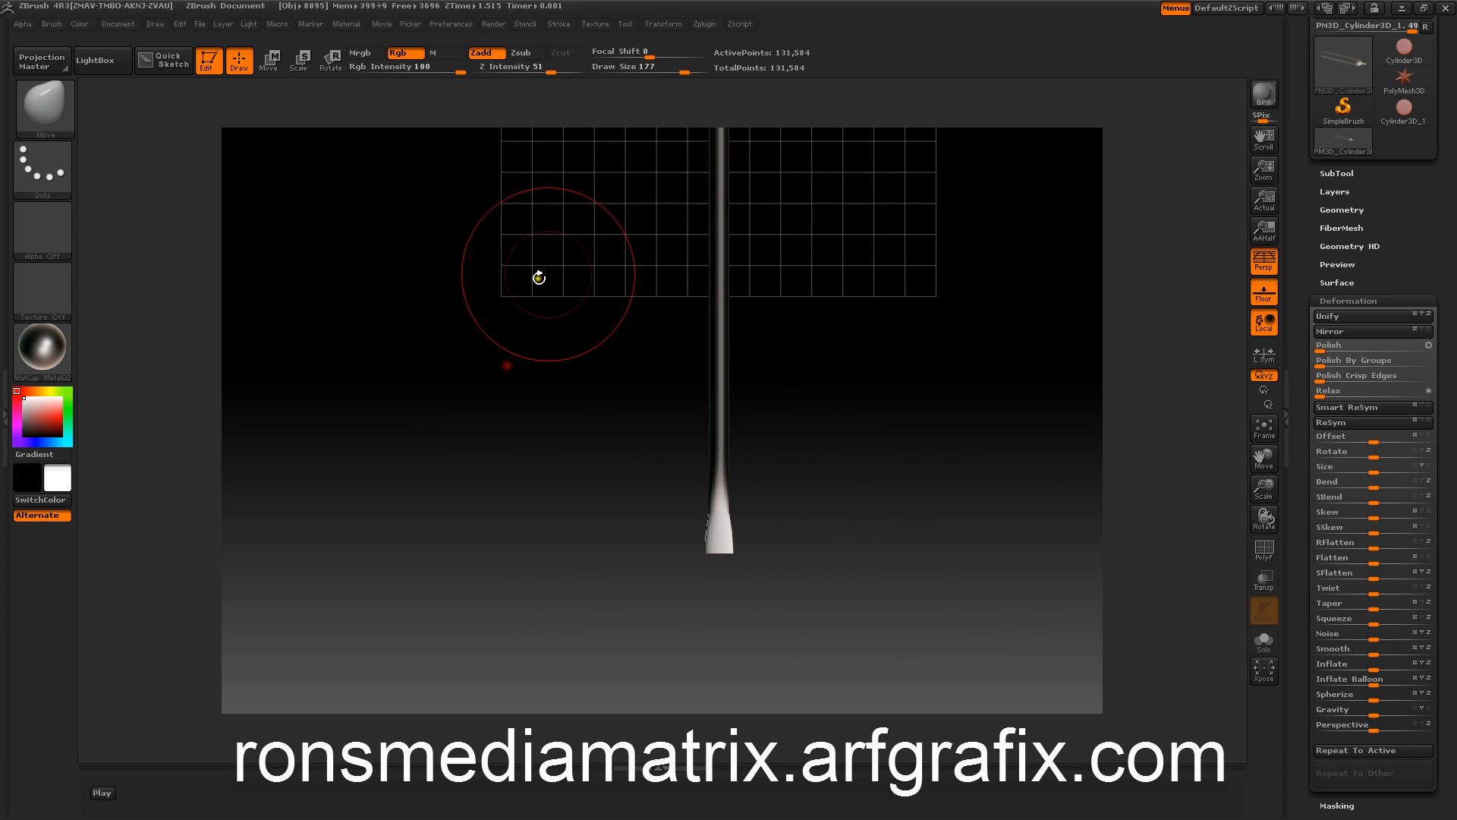
Clear the mask from the whole rod
click(1328, 300)
scroll(1314, 357, up, 5)
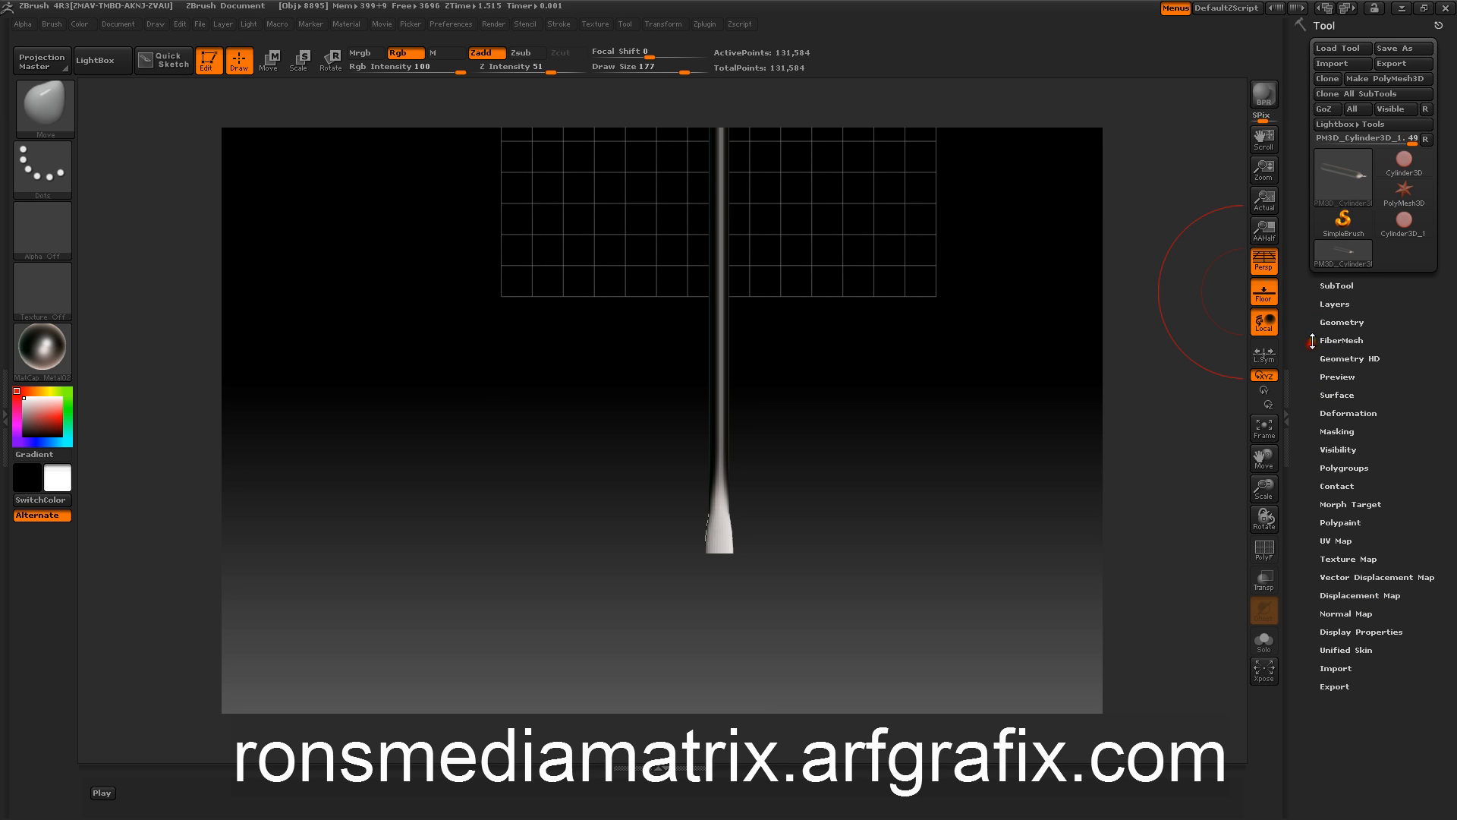
click(1324, 432)
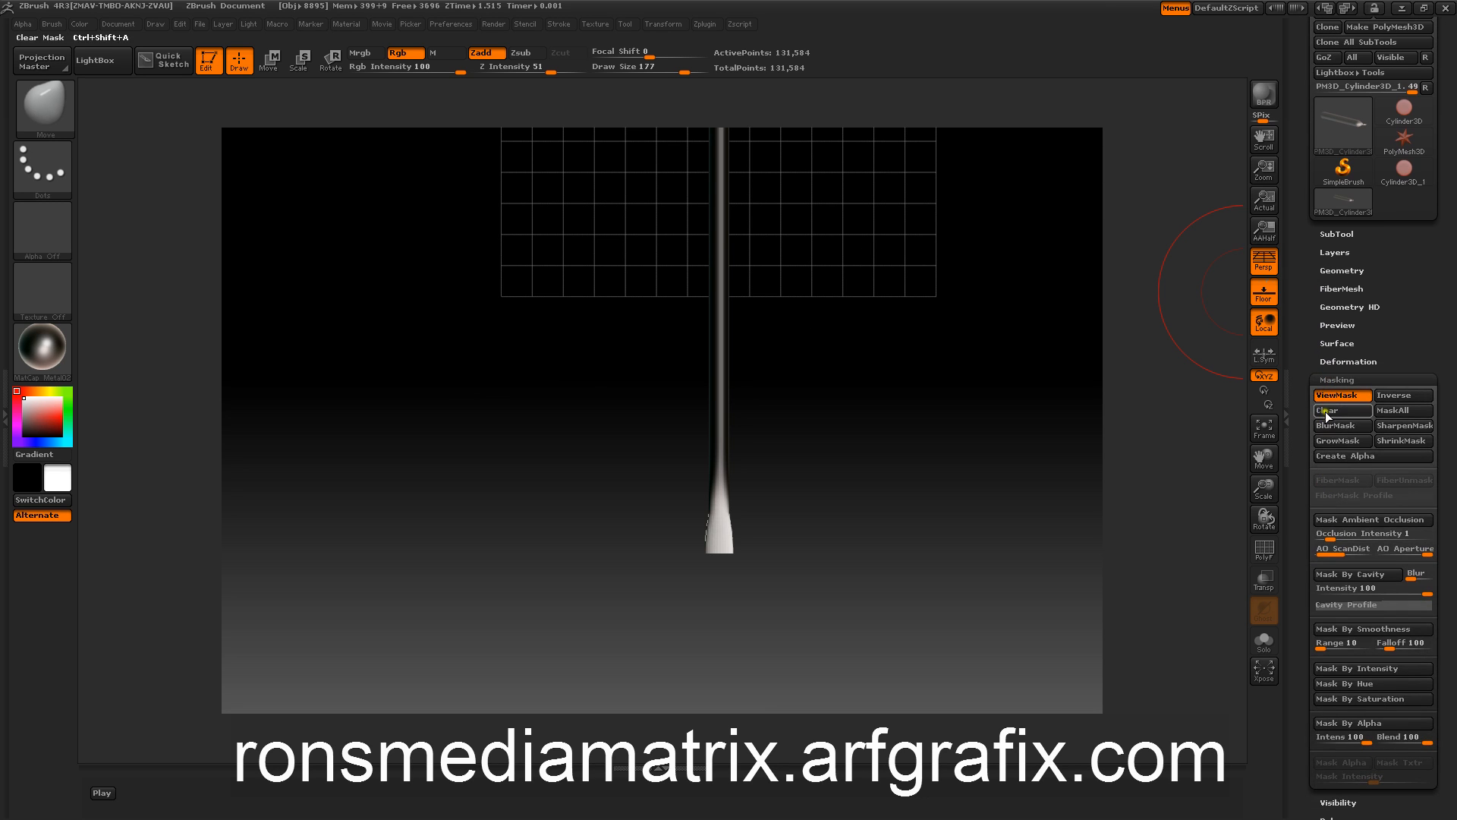
drag(979, 356, 1025, 276)
mouse_move(911, 422)
alt+mouse_down()
mouse_move(891, 345)
mouse_move(894, 514)
mouse_move(947, 467)
mouse_move(898, 413)
alt+mouse_up()
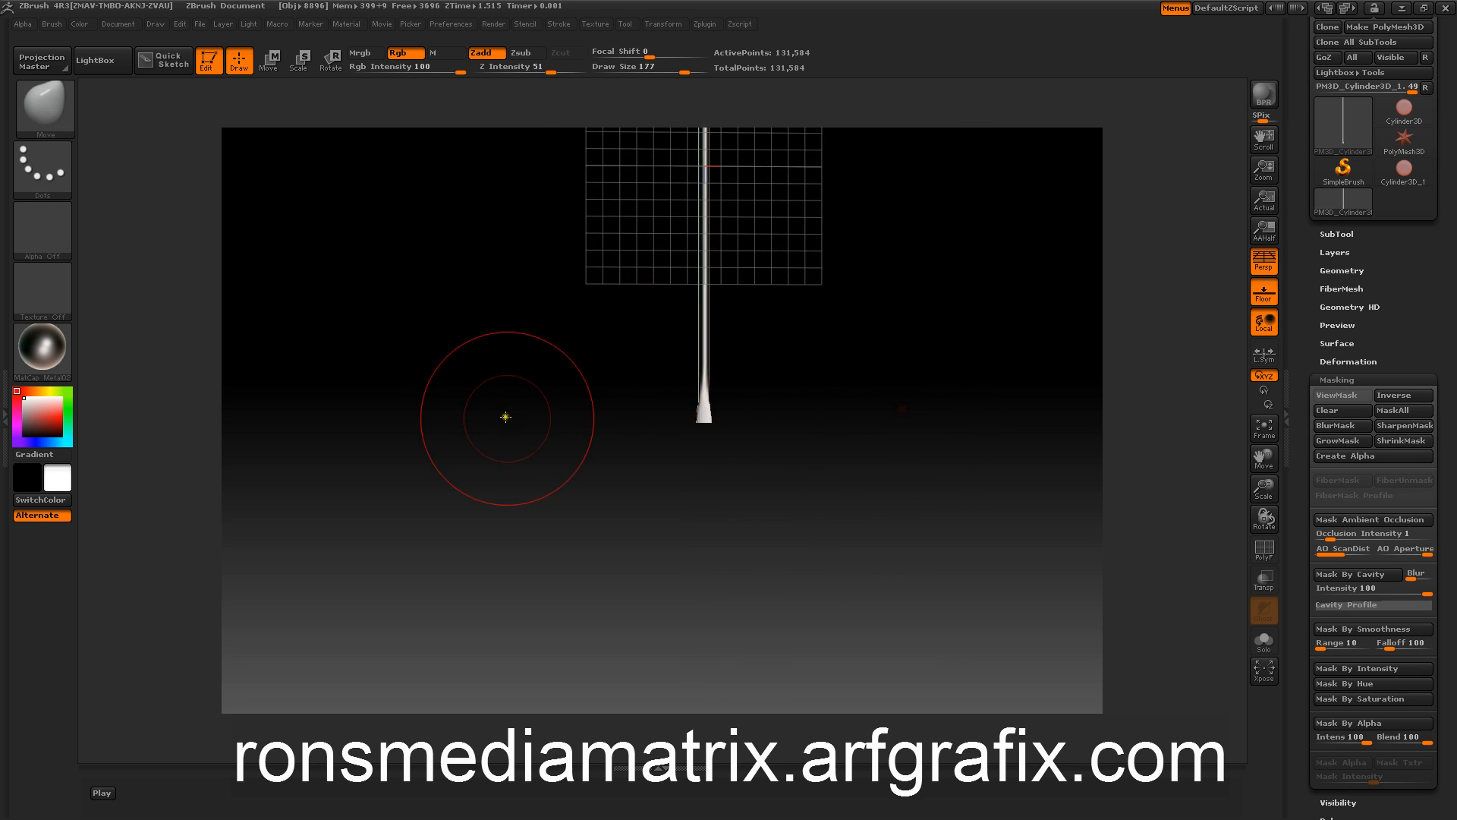
Turn perspective off and view the full length of the unmasked rod from the side
drag(504, 417, 641, 250)
mouse_move(618, 363)
mouse_down()
mouse_move(705, 312)
mouse_move(617, 247)
mouse_move(644, 315)
mouse_move(626, 339)
mouse_move(637, 423)
mouse_move(674, 390)
mouse_move(667, 468)
mouse_move(655, 371)
mouse_move(686, 374)
mouse_move(653, 563)
mouse_up()
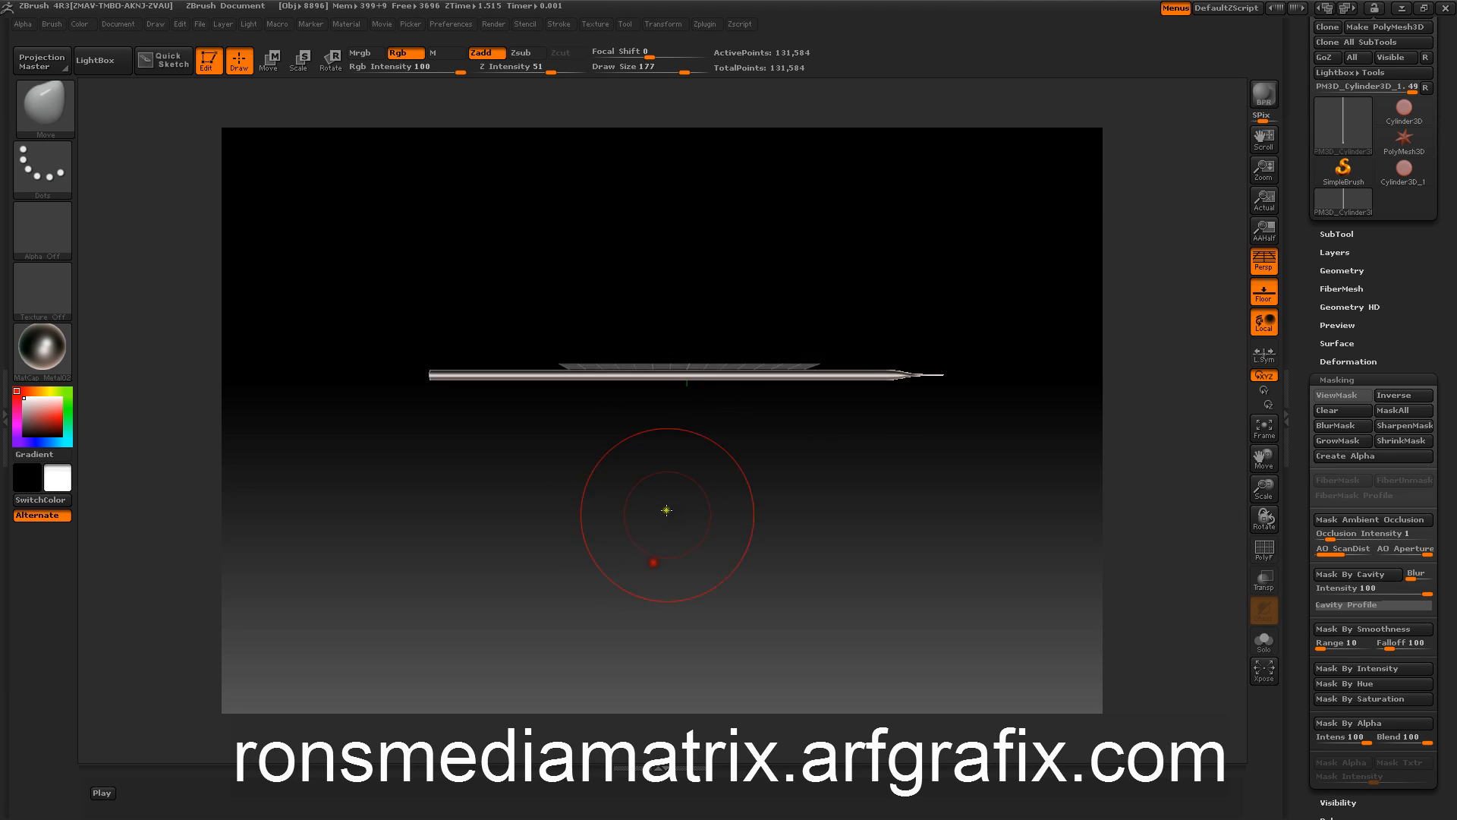
alt+drag(668, 509, 680, 554)
click(1275, 266)
mouse_move(690, 289)
mouse_down()
mouse_move(721, 290)
mouse_move(705, 274)
mouse_move(709, 322)
mouse_move(706, 208)
mouse_move(744, 203)
mouse_up()
drag(800, 598, 794, 415)
drag(713, 312, 683, 301)
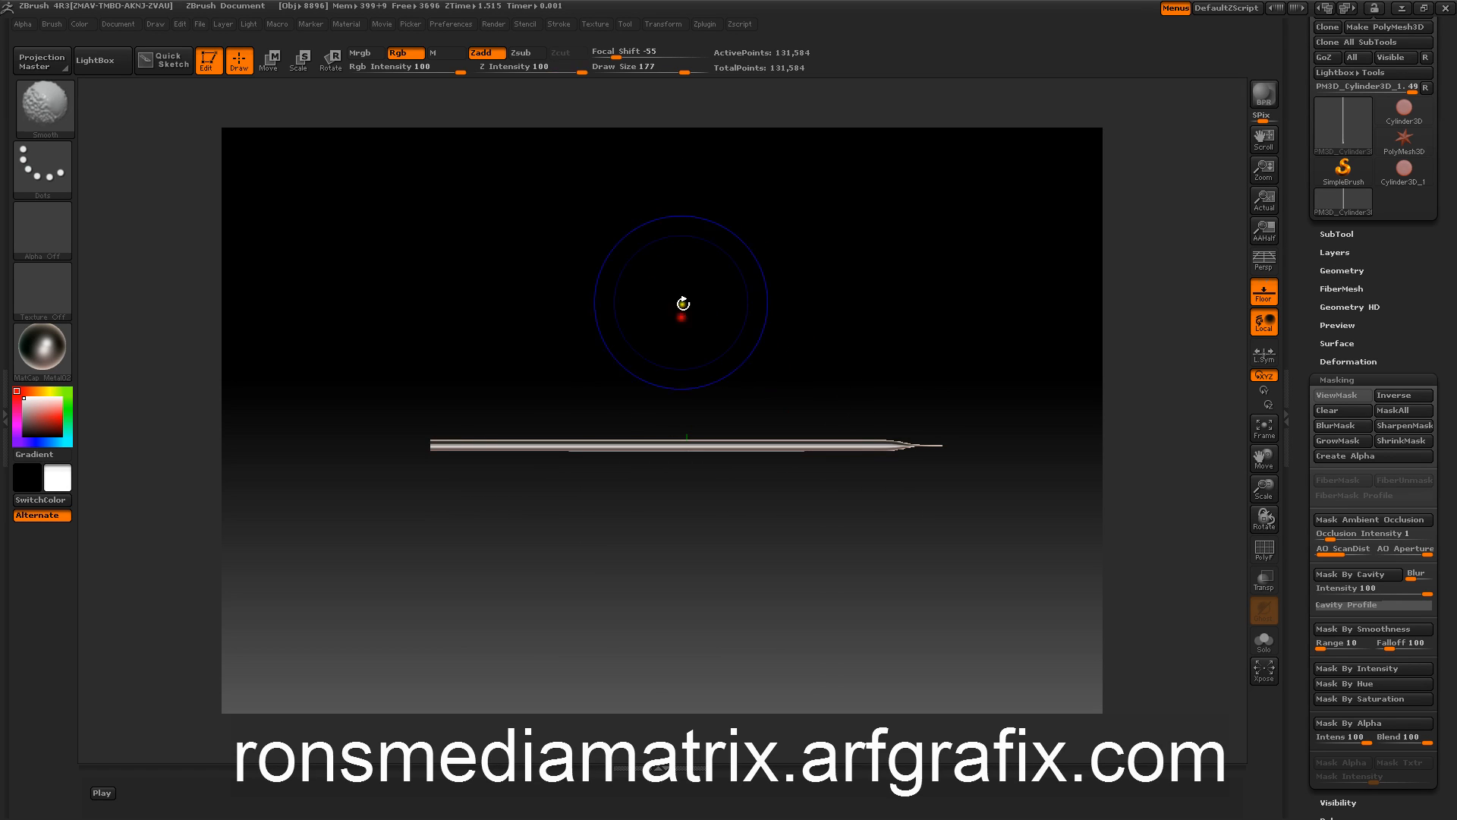
Rename the rod's subtool to "Flathead screwdriver blade"
click(1333, 233)
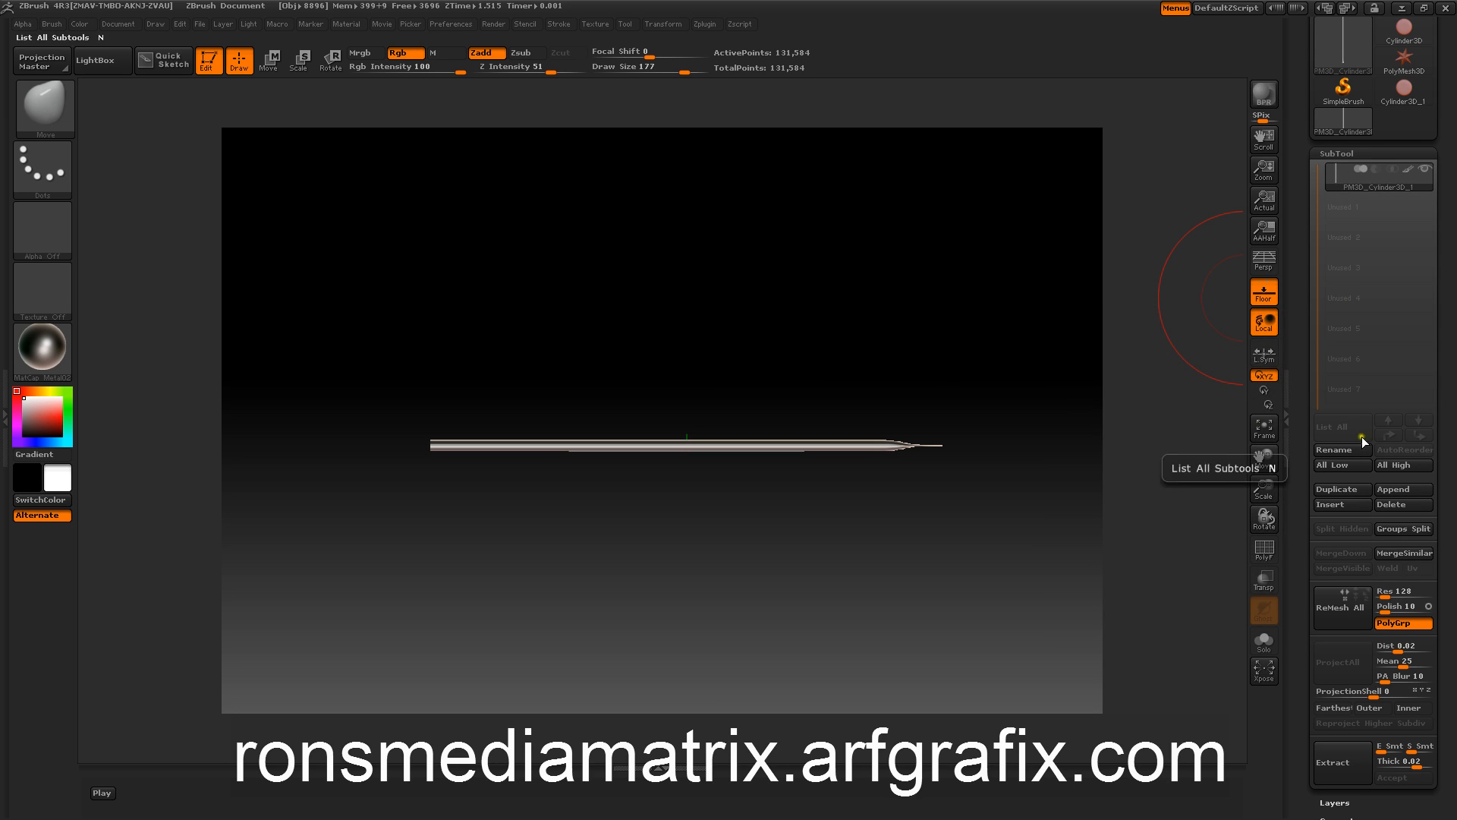
click(1328, 451)
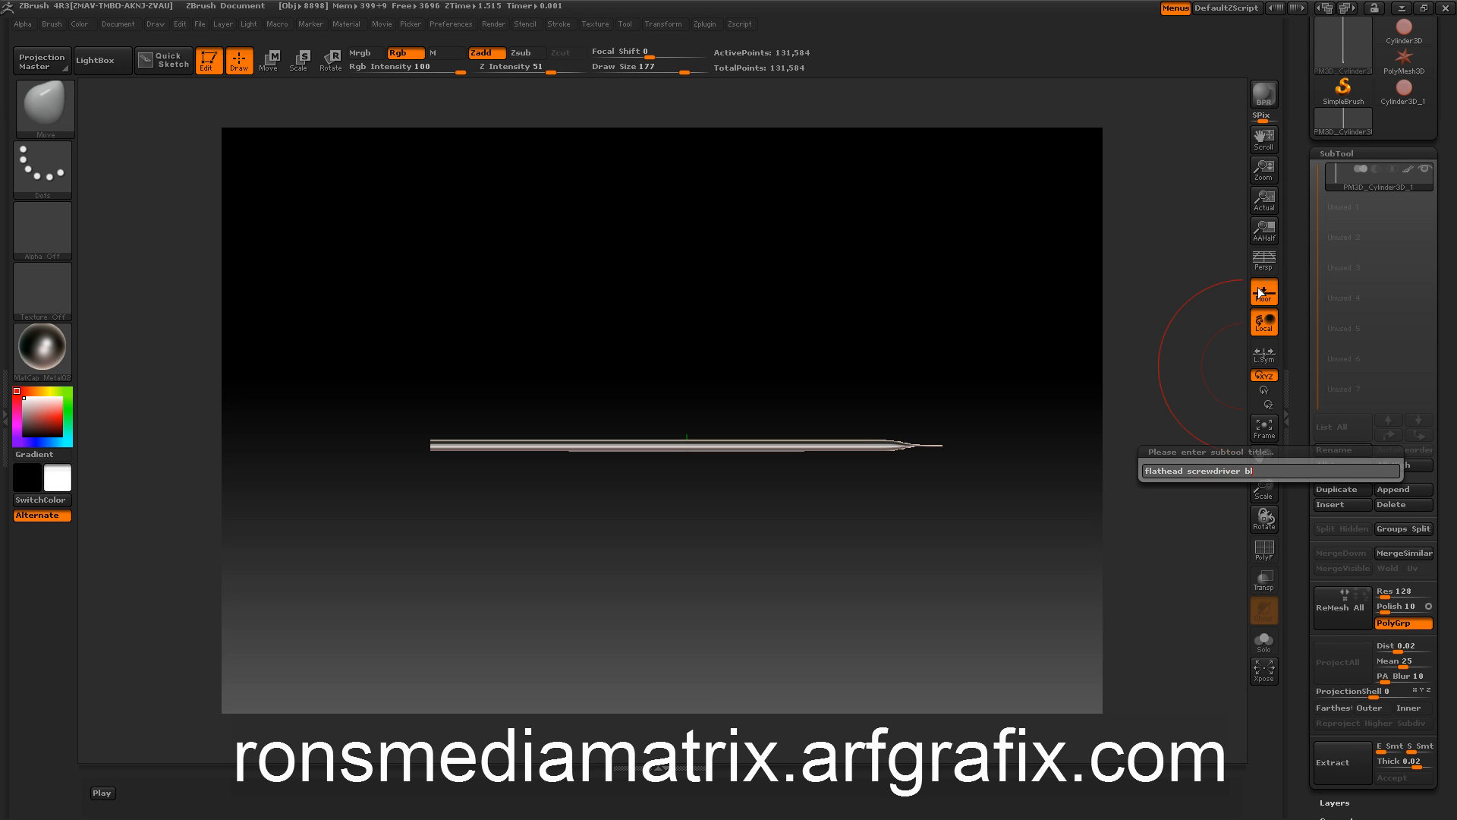
key(Return)
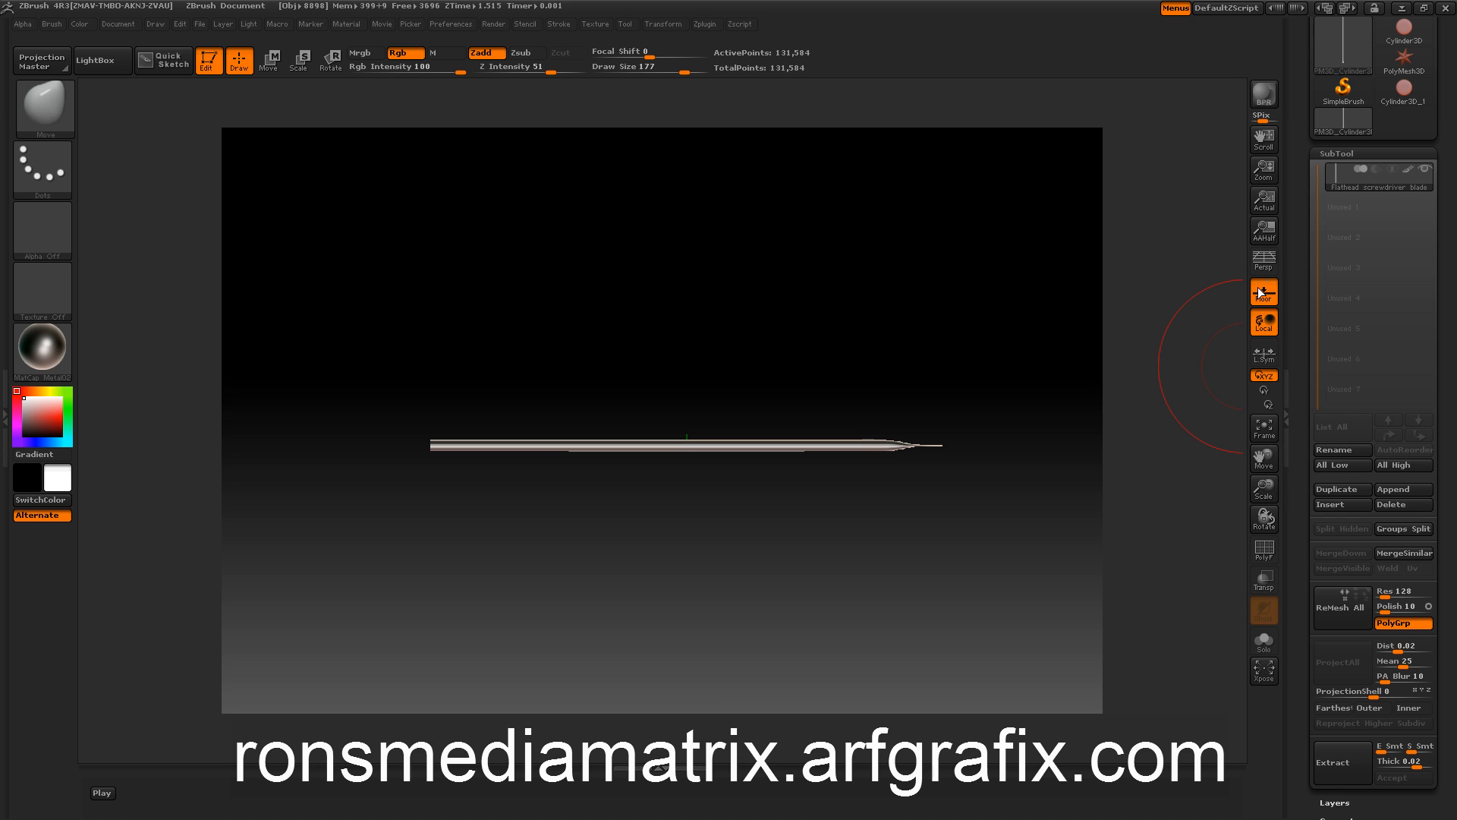
right_click(865, 211)
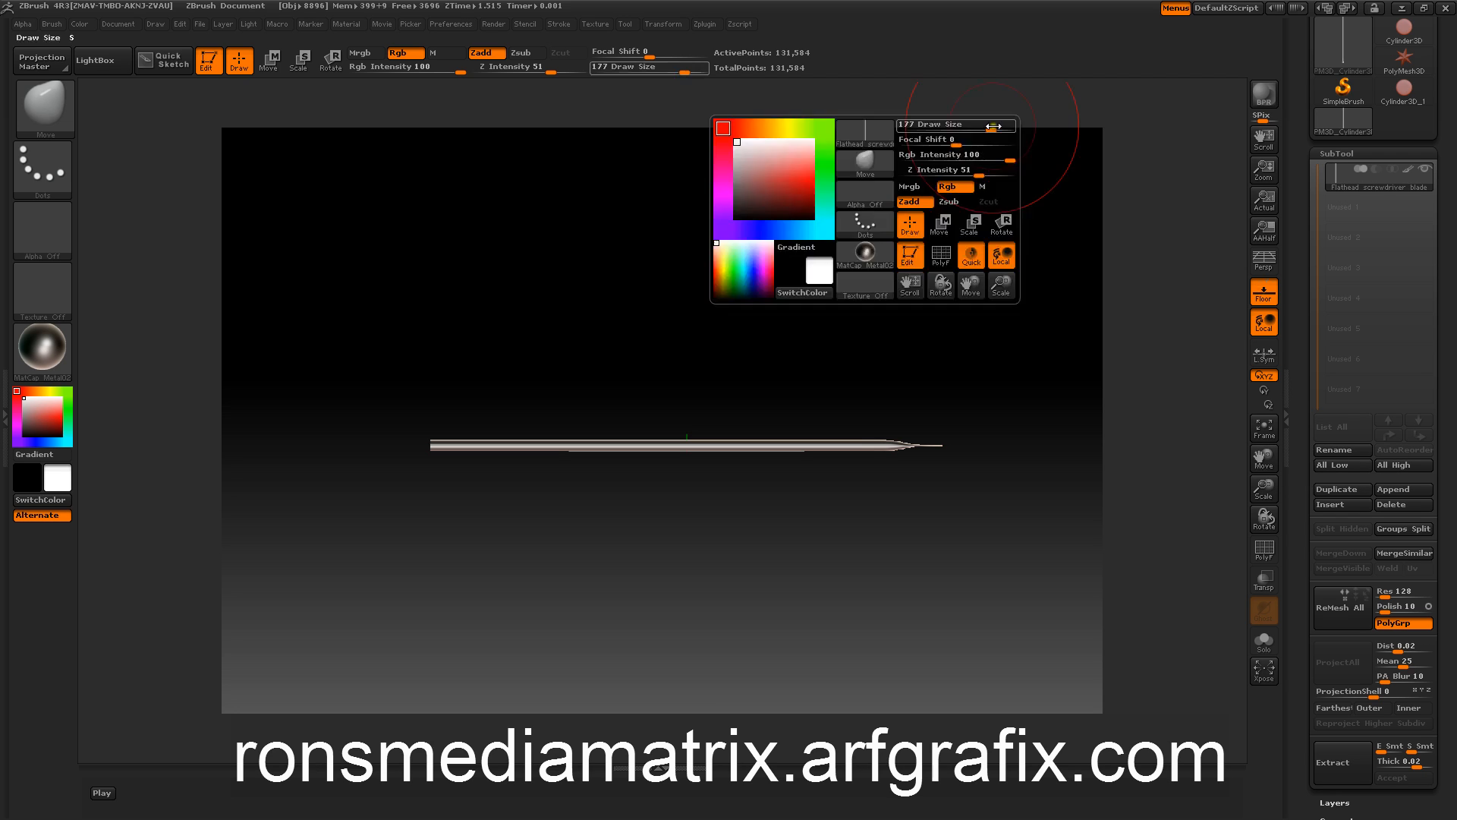
click(1317, 157)
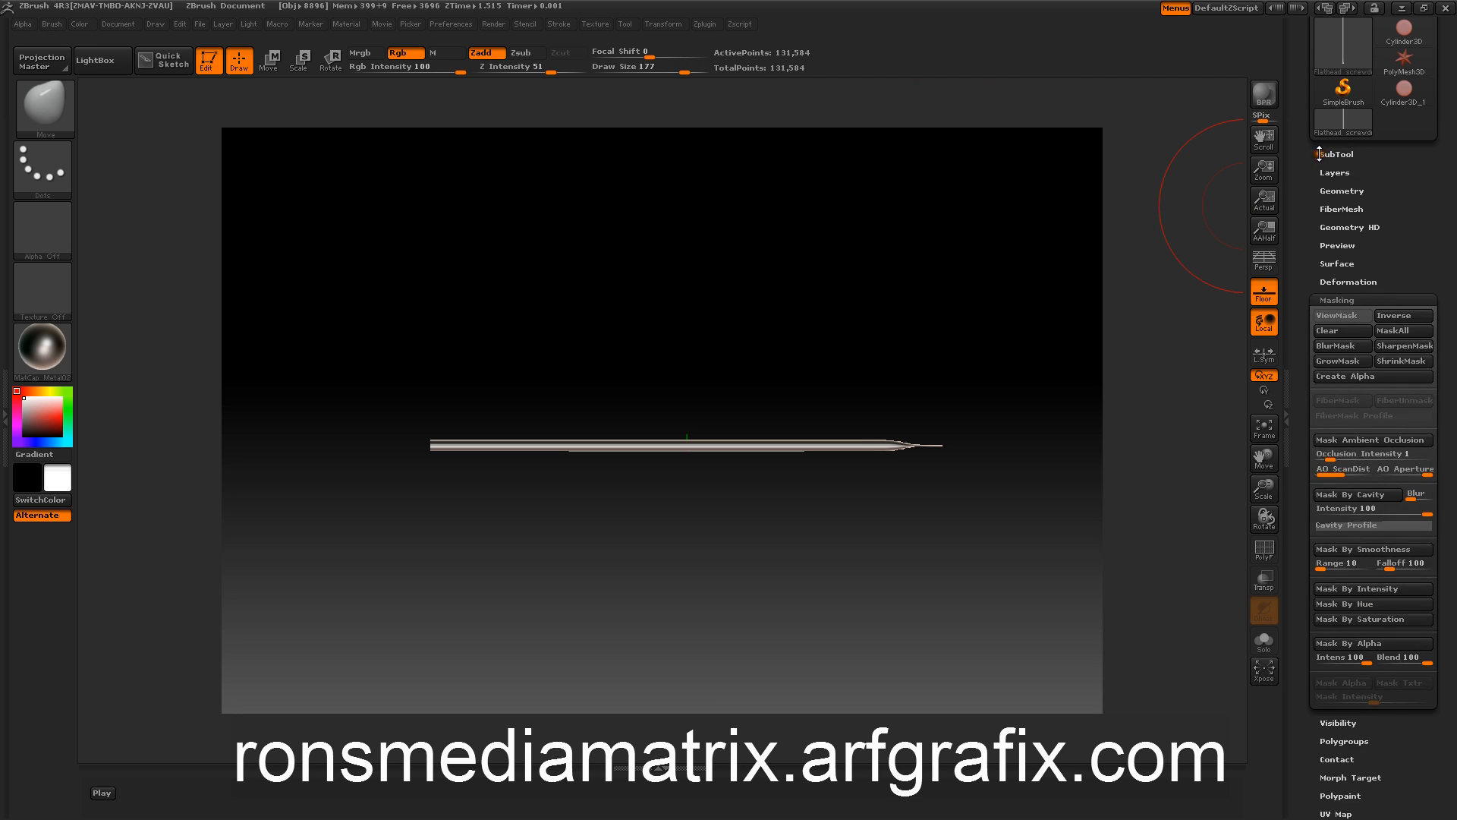
Switch the active tool to the Cylinder3D primitive to start another part
drag(1318, 159, 1317, 300)
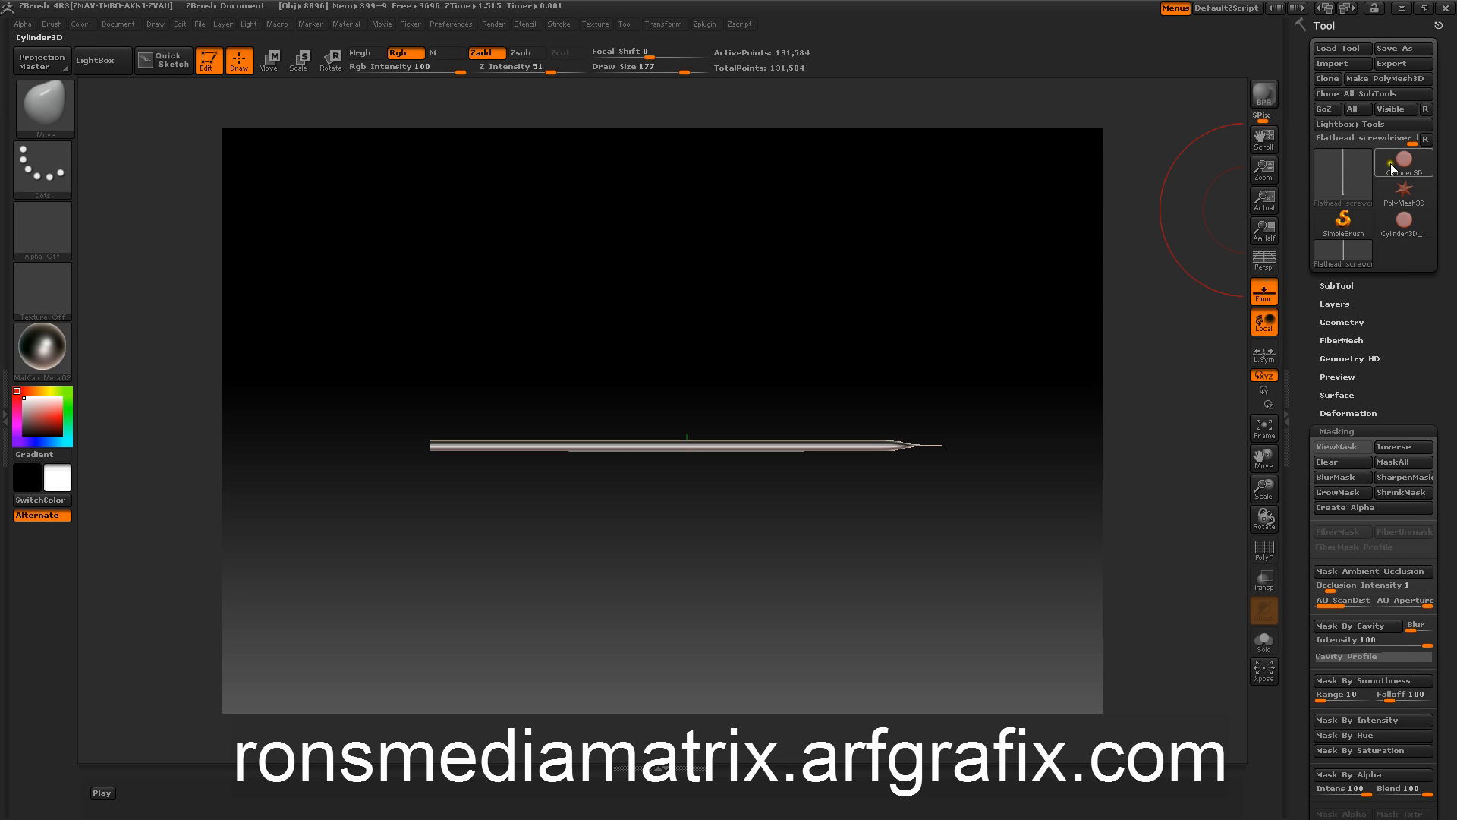
mouse_move(1400, 169)
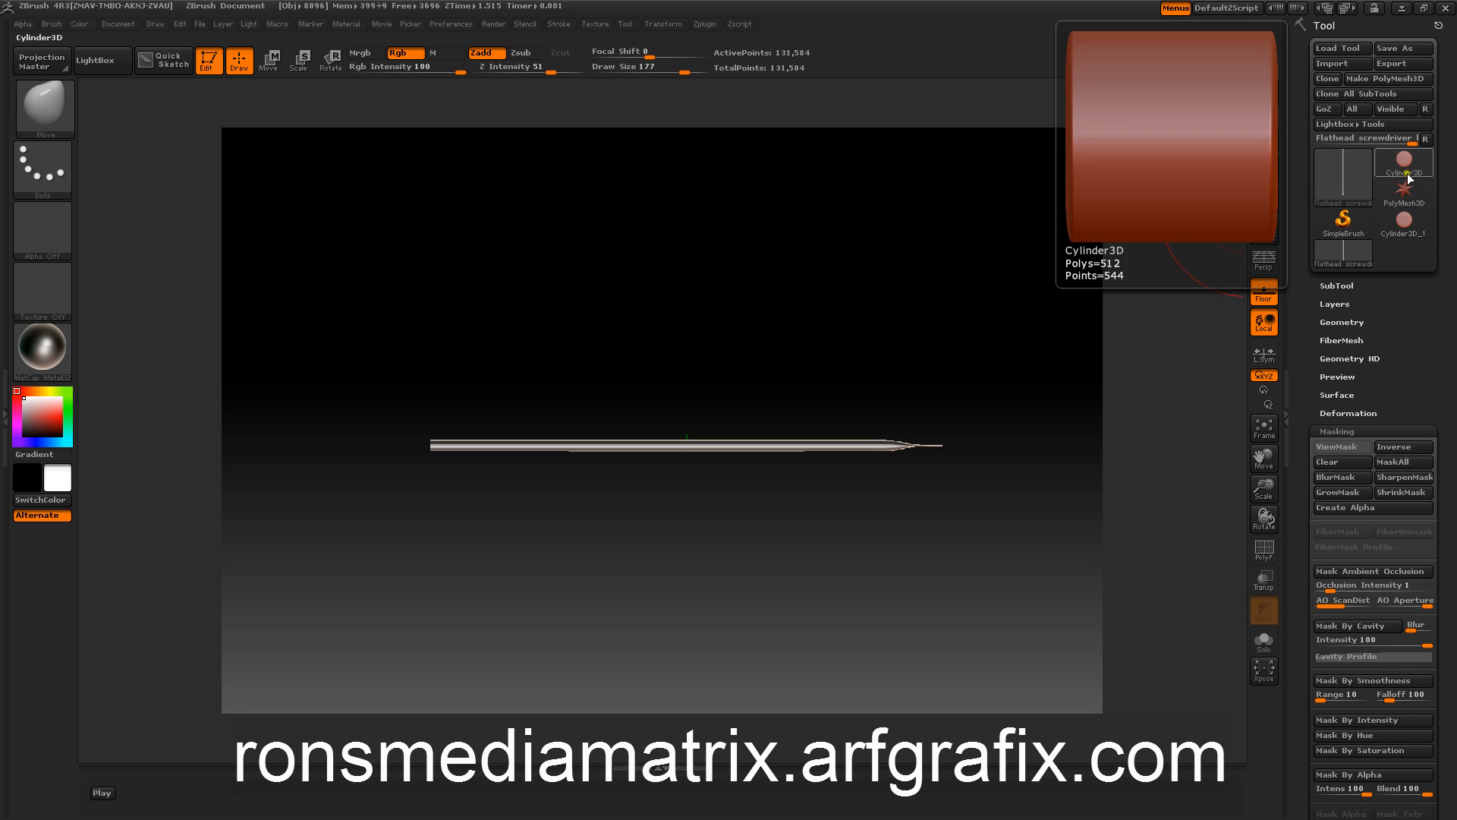
click(1404, 162)
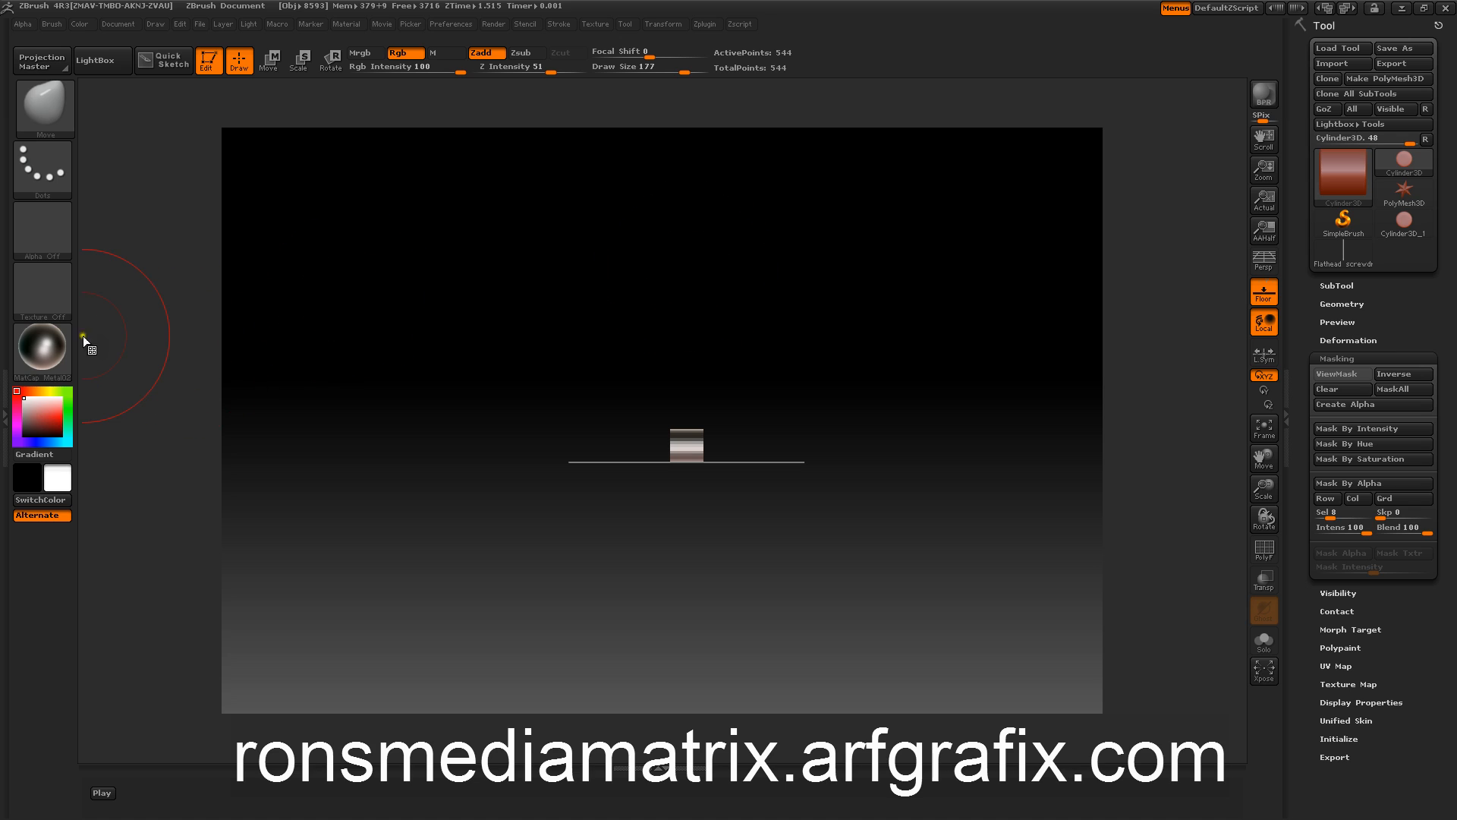
Enable Mrgb and give the cylinder the GelShaderB material with a golden yellow colour
click(356, 53)
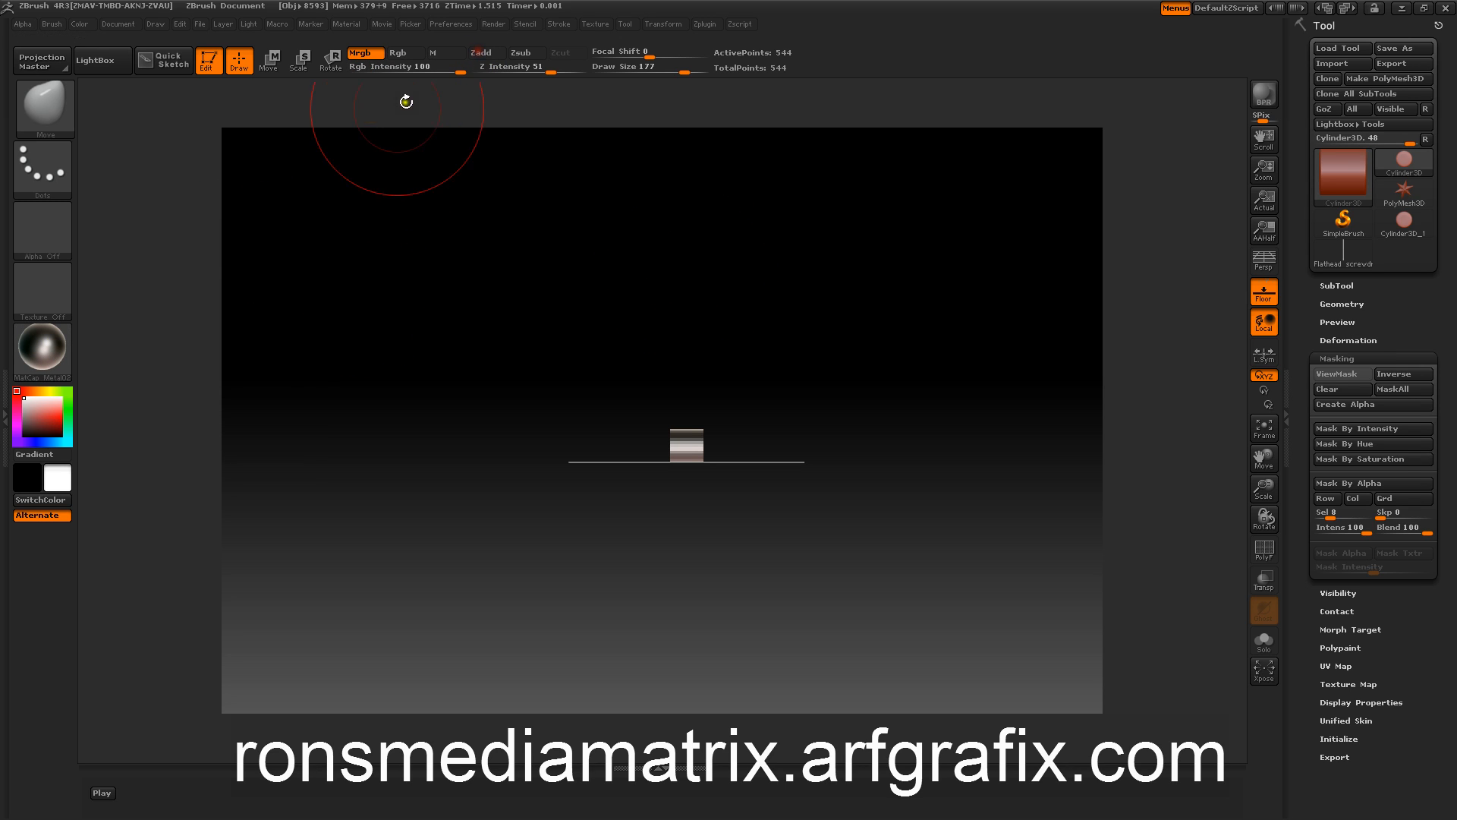
click(37, 336)
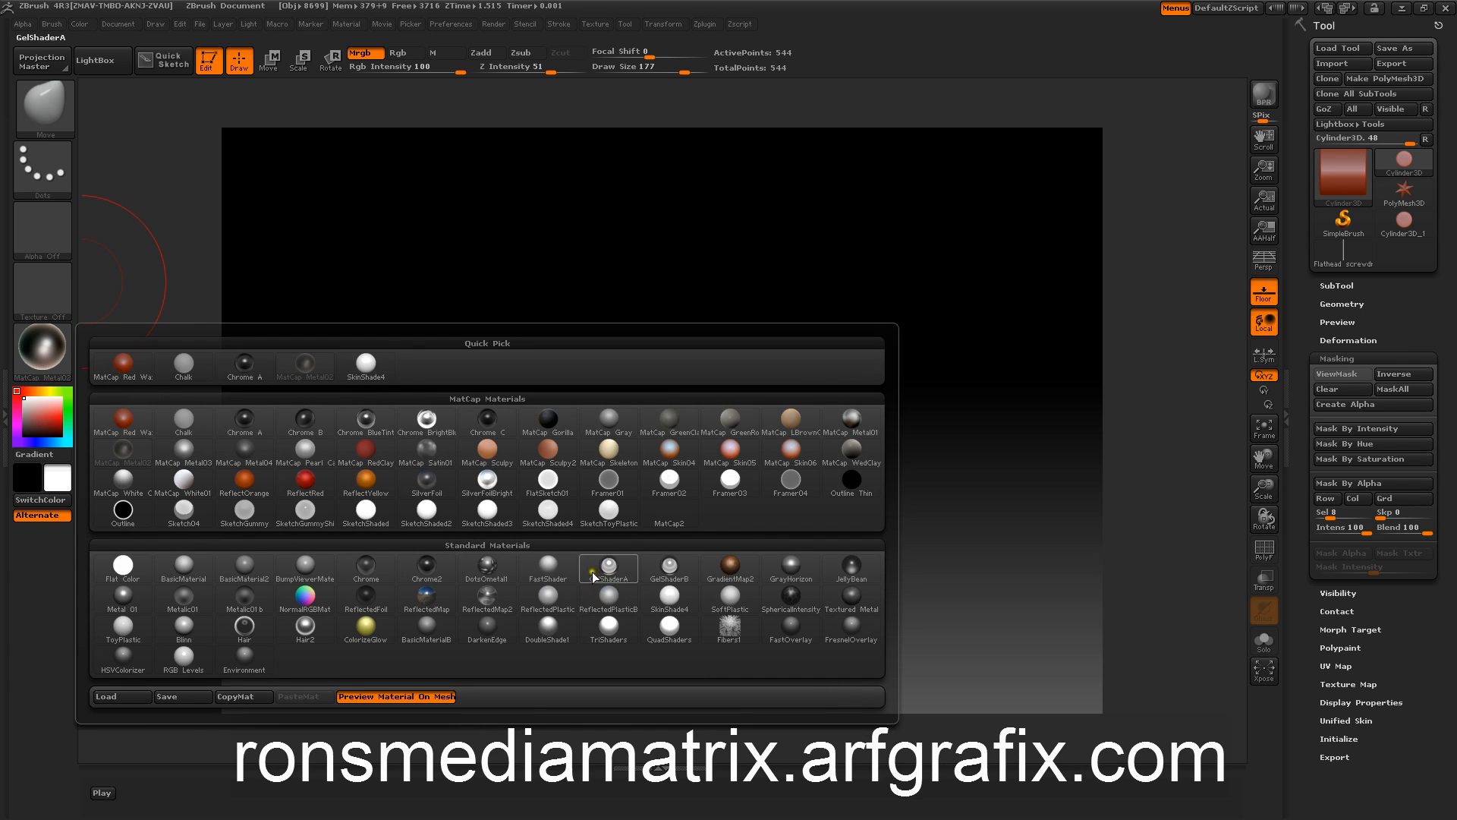
click(666, 568)
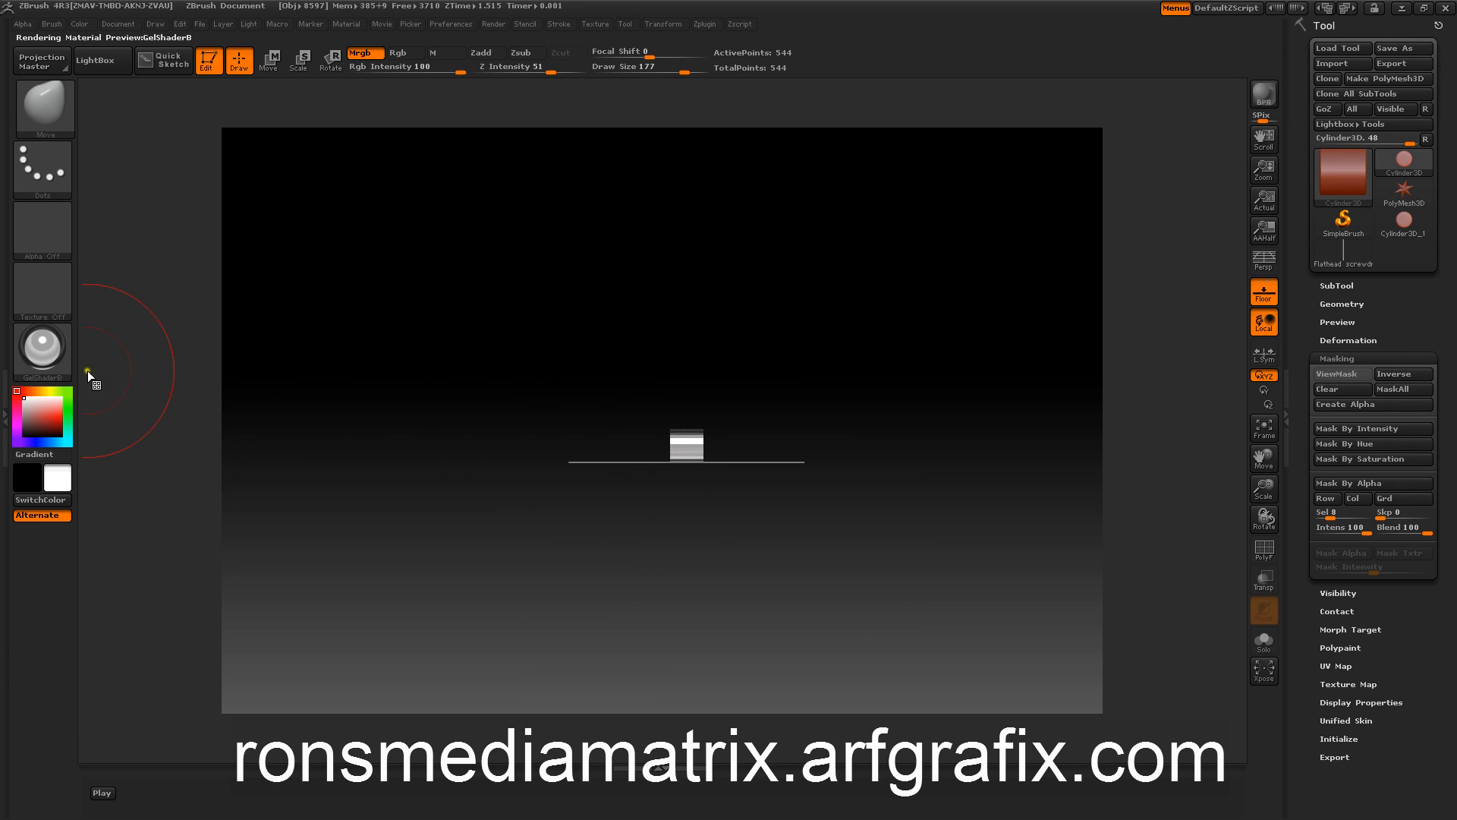
click(43, 389)
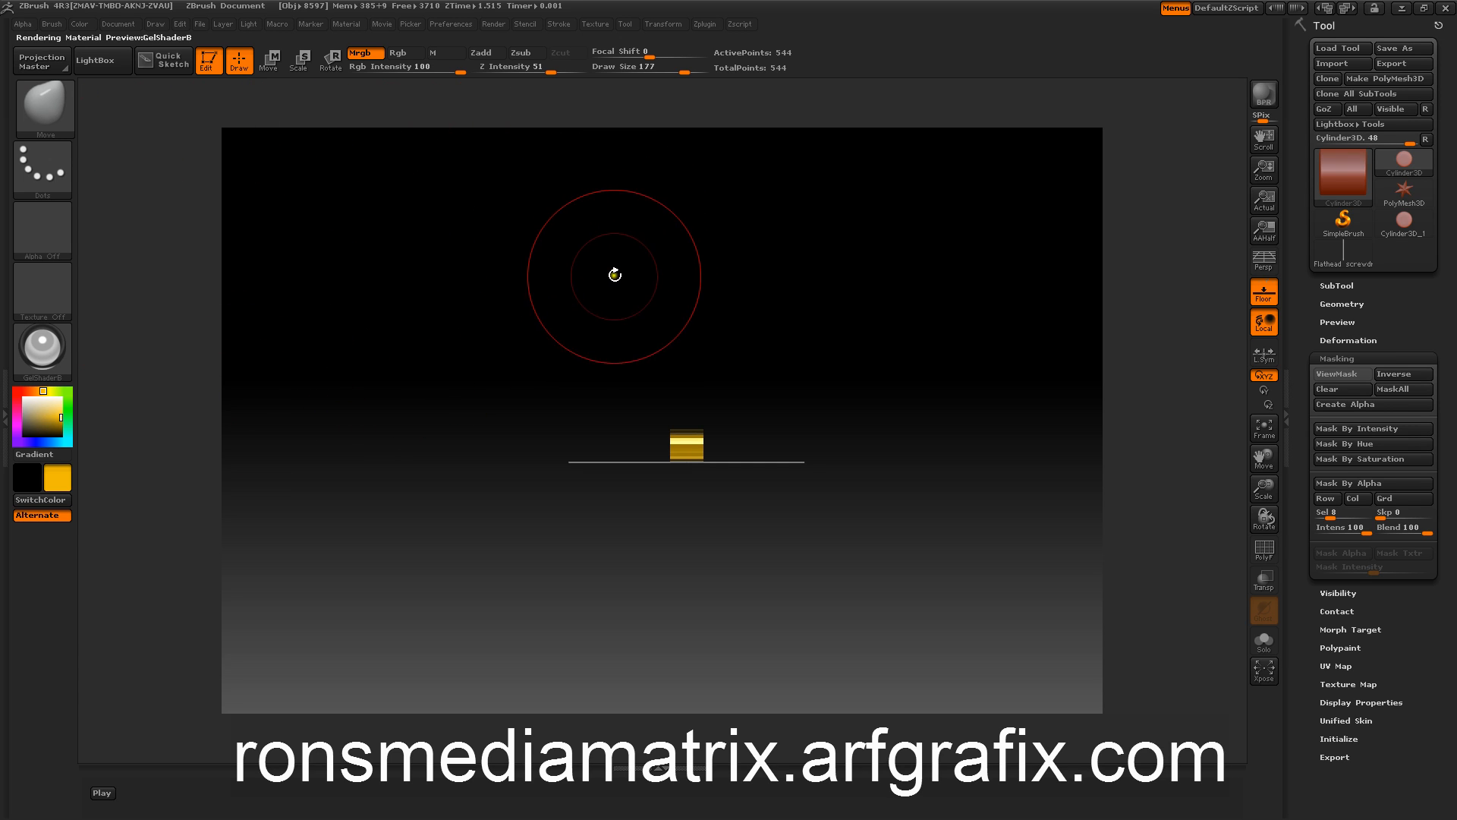
alt+drag(636, 291, 650, 387)
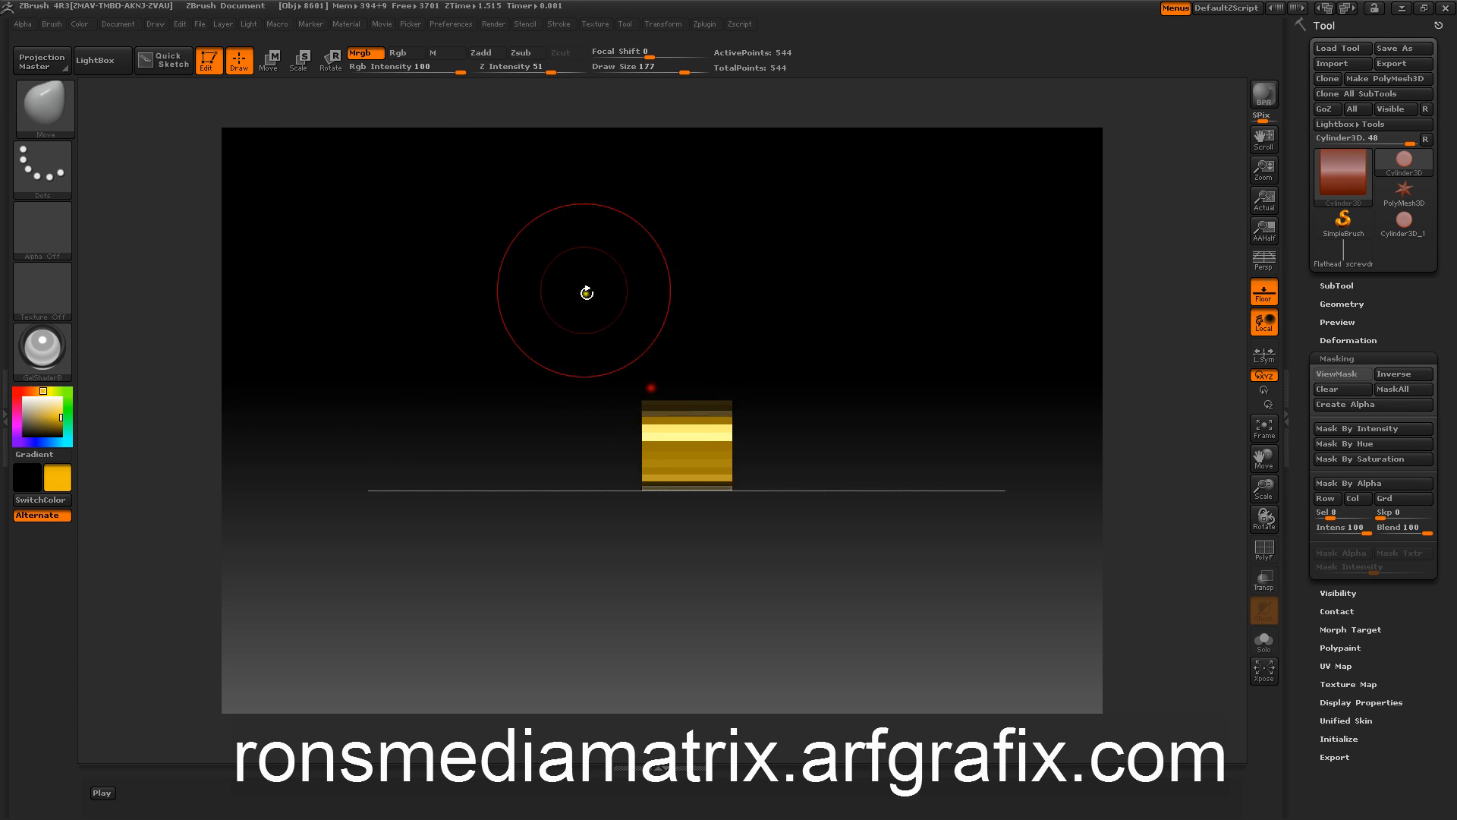
mouse_move(573, 268)
mouse_down()
mouse_move(491, 270)
mouse_move(540, 262)
mouse_move(511, 260)
mouse_move(537, 299)
mouse_move(526, 275)
mouse_up()
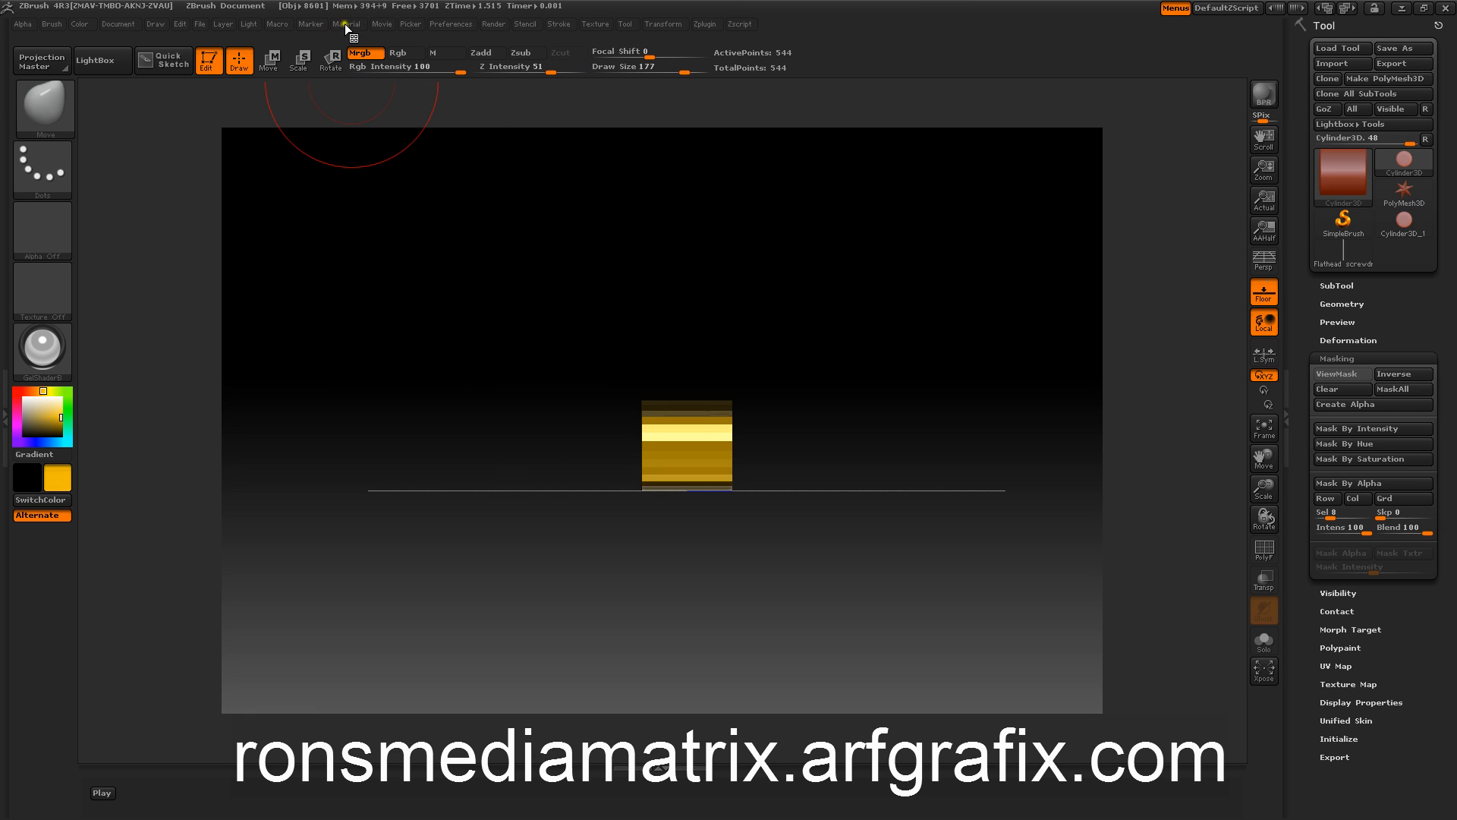
click(346, 23)
click(380, 276)
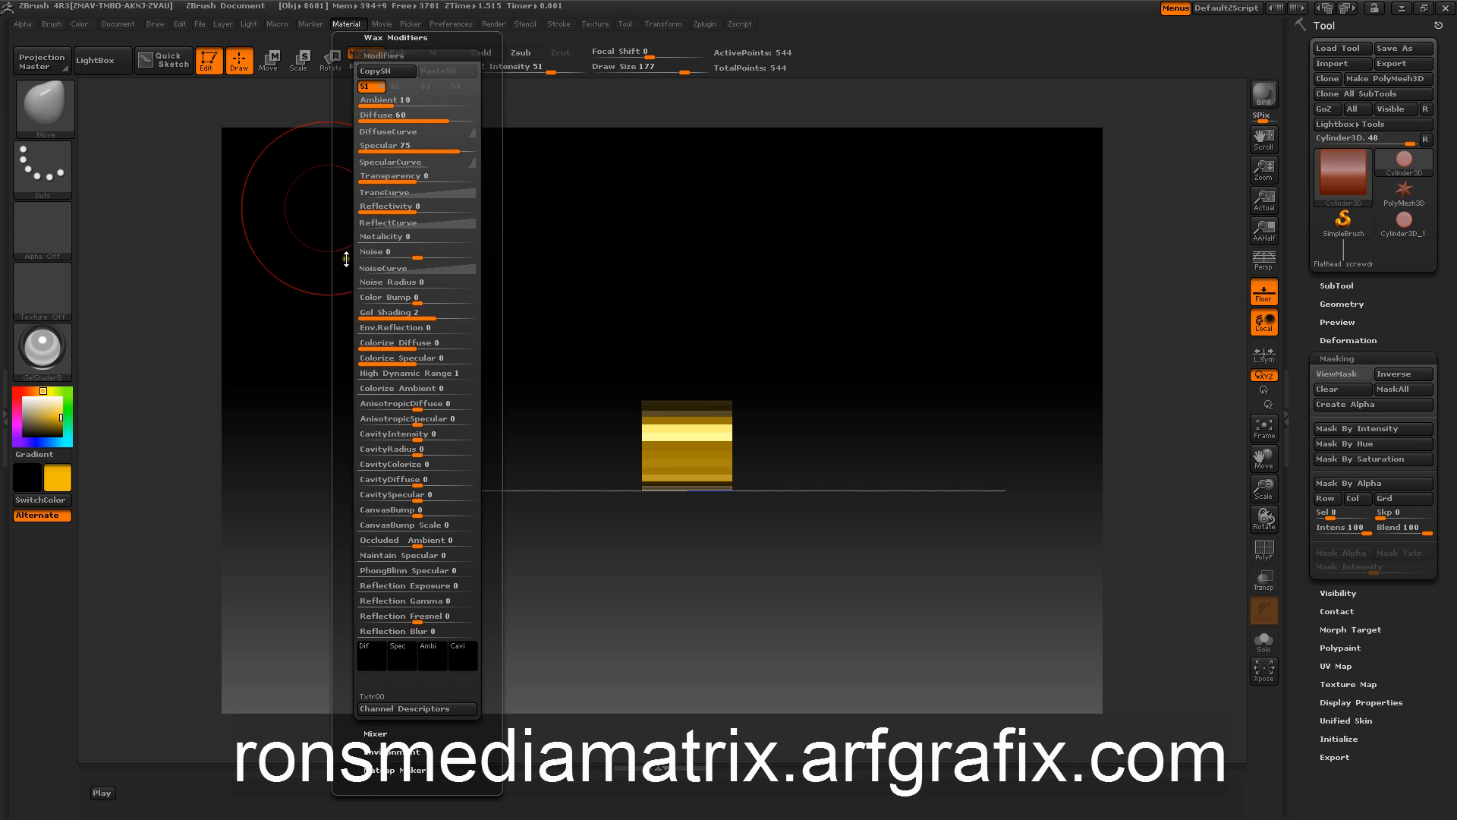
drag(346, 259, 331, 305)
drag(414, 285, 425, 284)
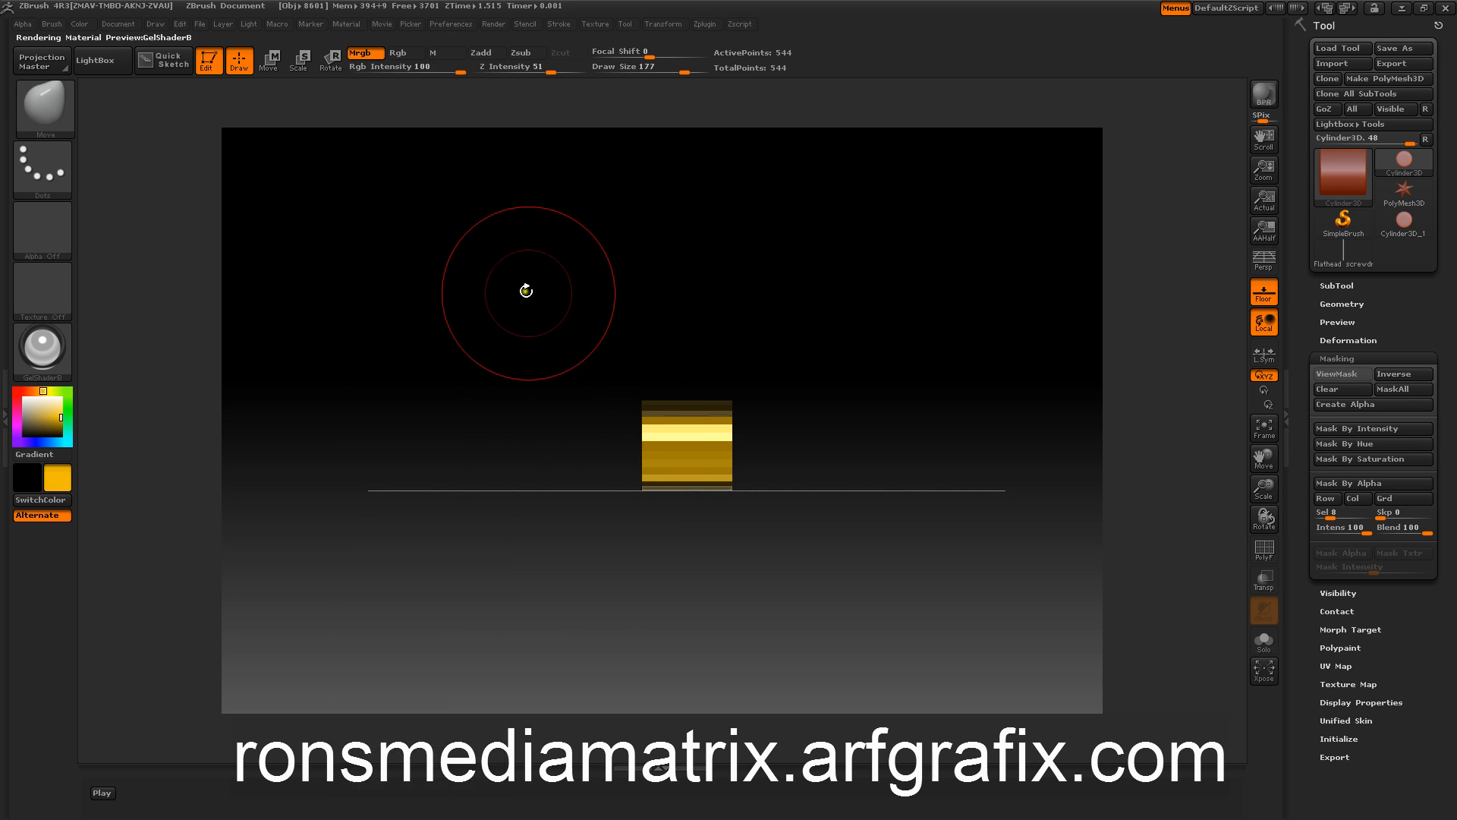
mouse_move(524, 299)
mouse_down()
mouse_move(445, 289)
mouse_move(518, 288)
mouse_move(459, 302)
mouse_up()
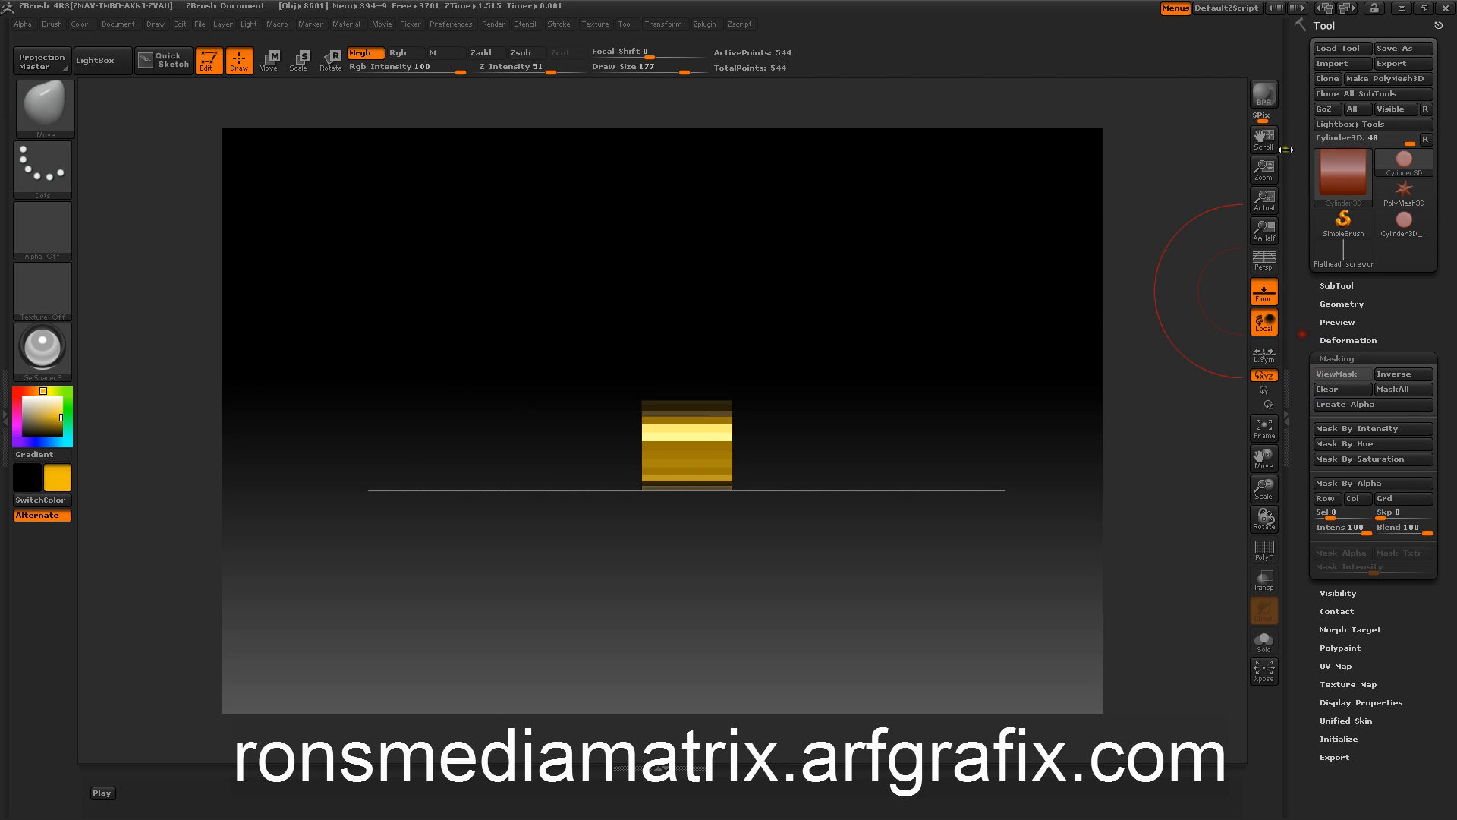
click(1369, 80)
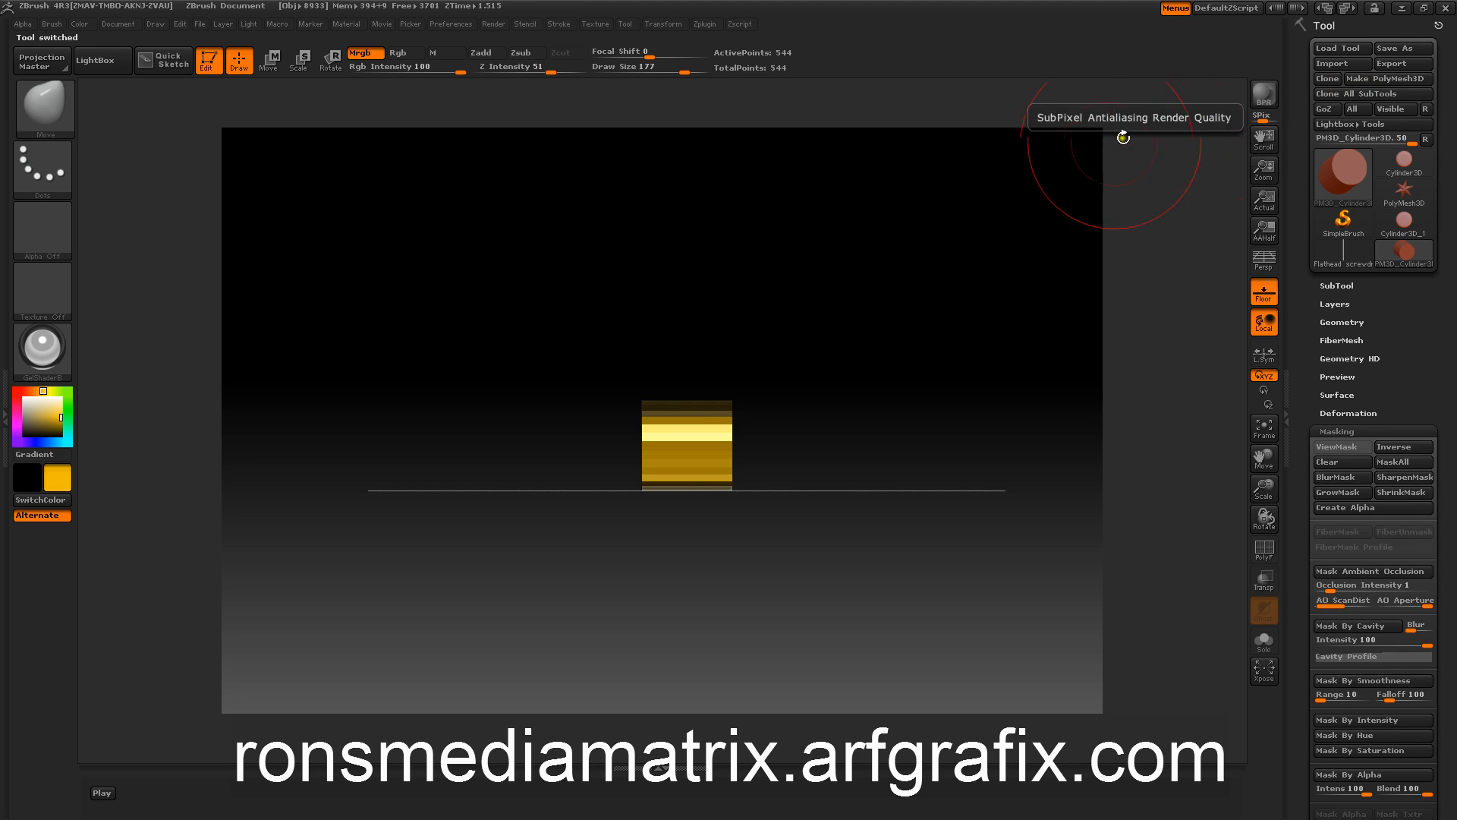
click(81, 24)
click(123, 307)
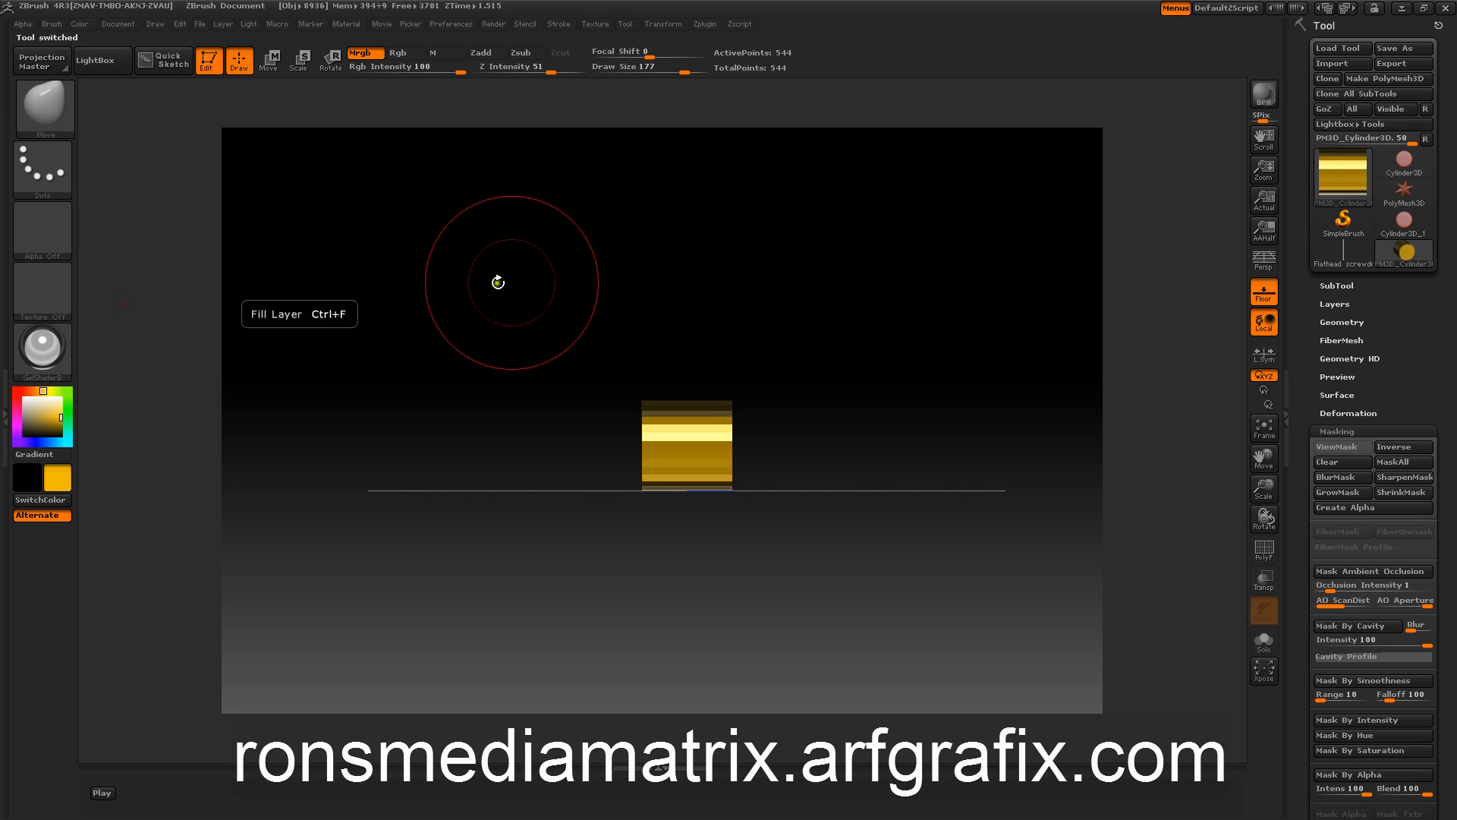
mouse_move(536, 259)
mouse_down()
mouse_move(514, 293)
mouse_move(541, 280)
mouse_up()
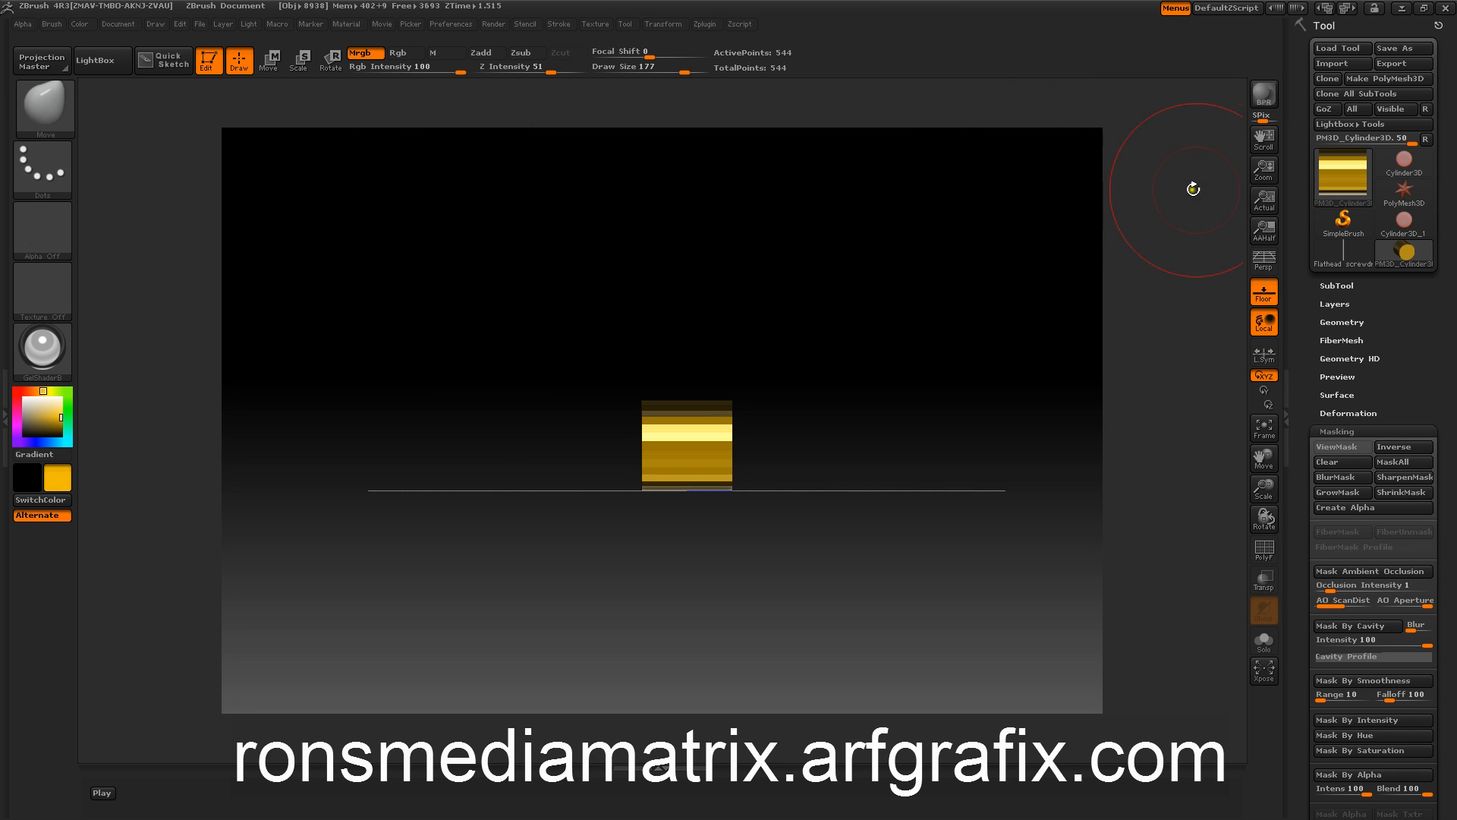
Return to the Cylinder3D primitive and fill the whole object with the current golden colour and gel material
click(1398, 161)
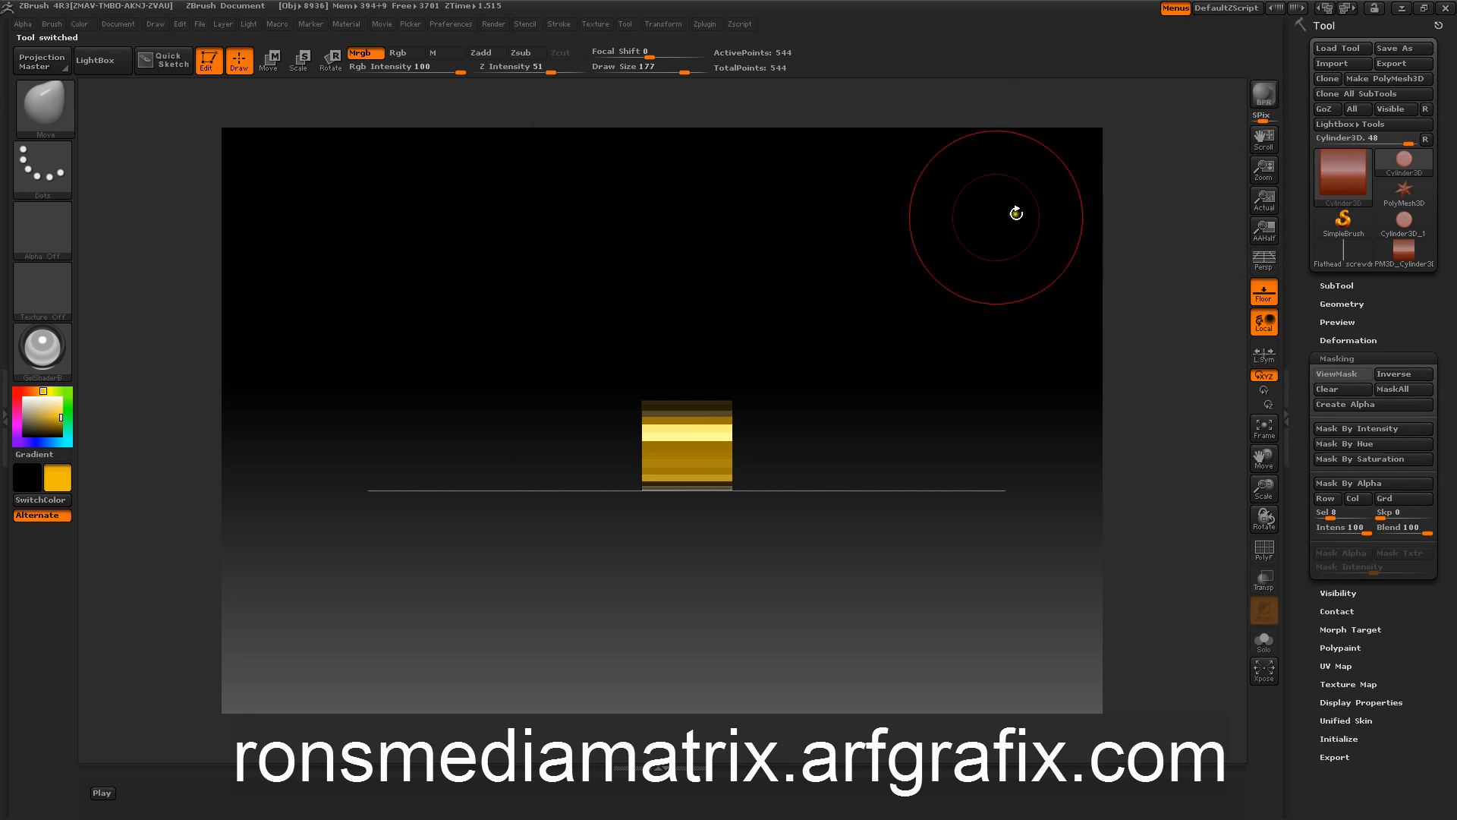
mouse_move(843, 242)
mouse_down()
mouse_move(806, 253)
mouse_move(839, 242)
mouse_up()
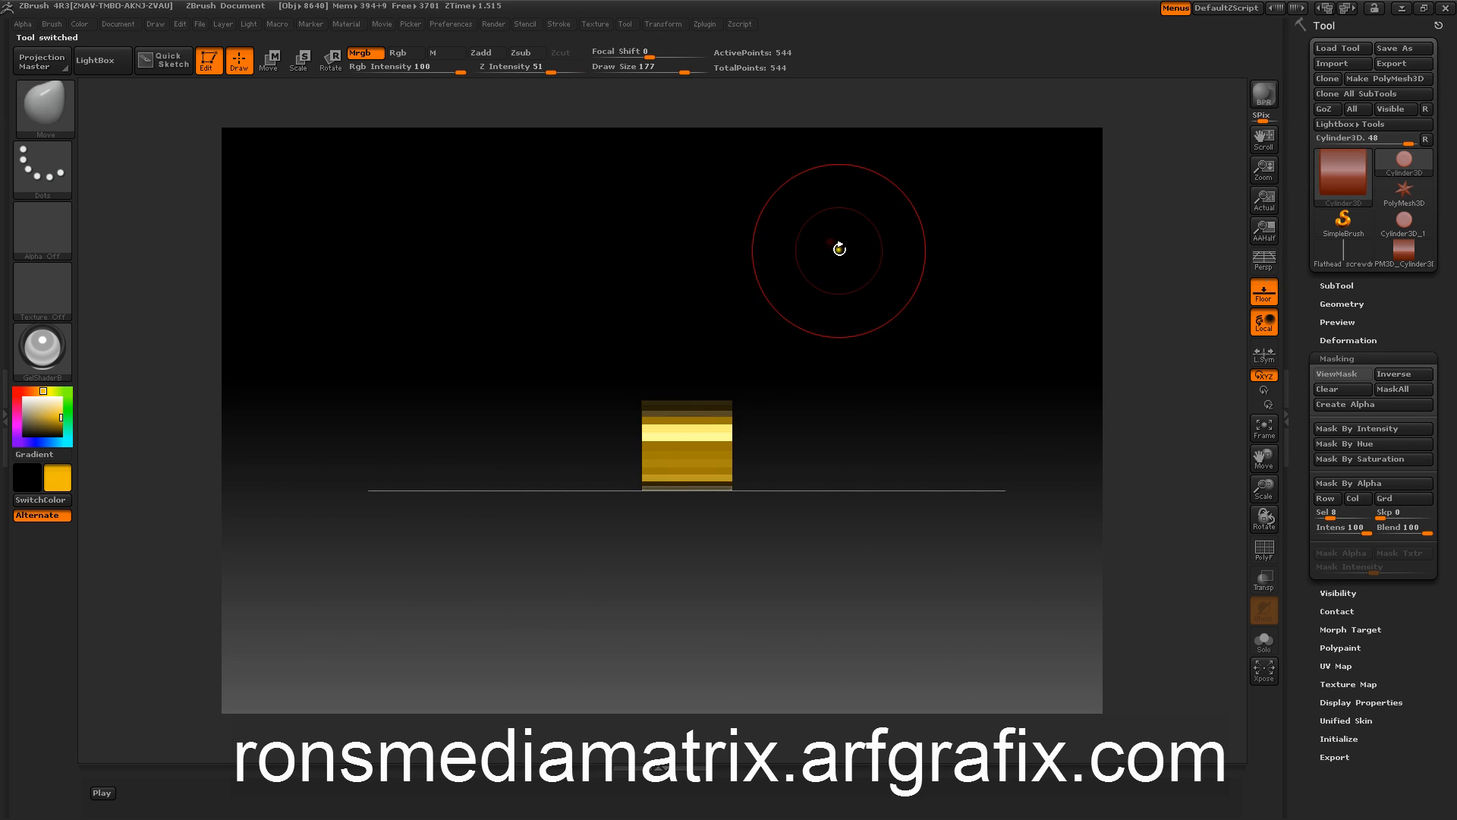
click(82, 23)
click(124, 309)
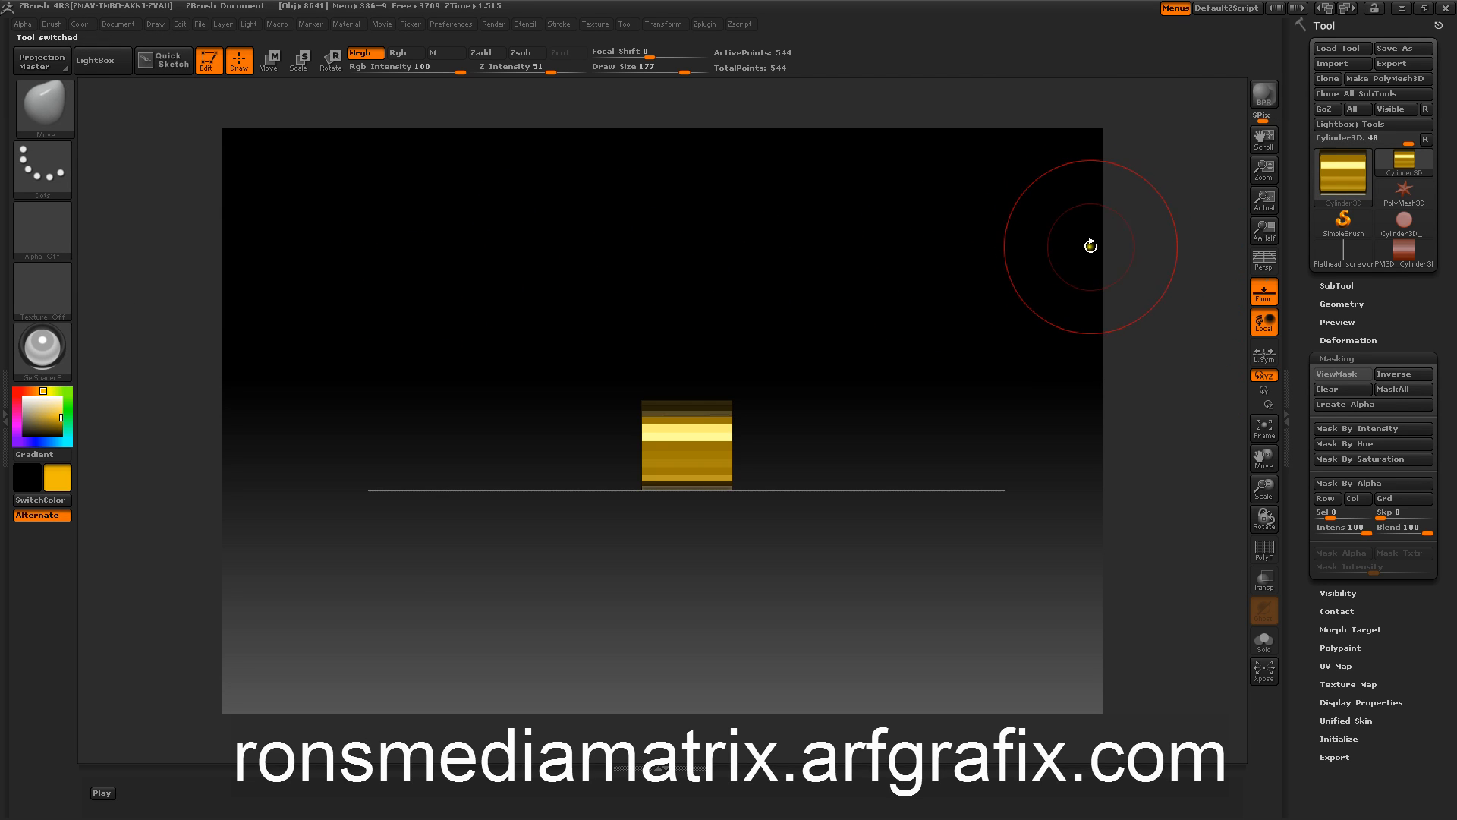
Mask the entire cylinder and try a column mask with Sel at 8 and Skp at 8
click(1340, 358)
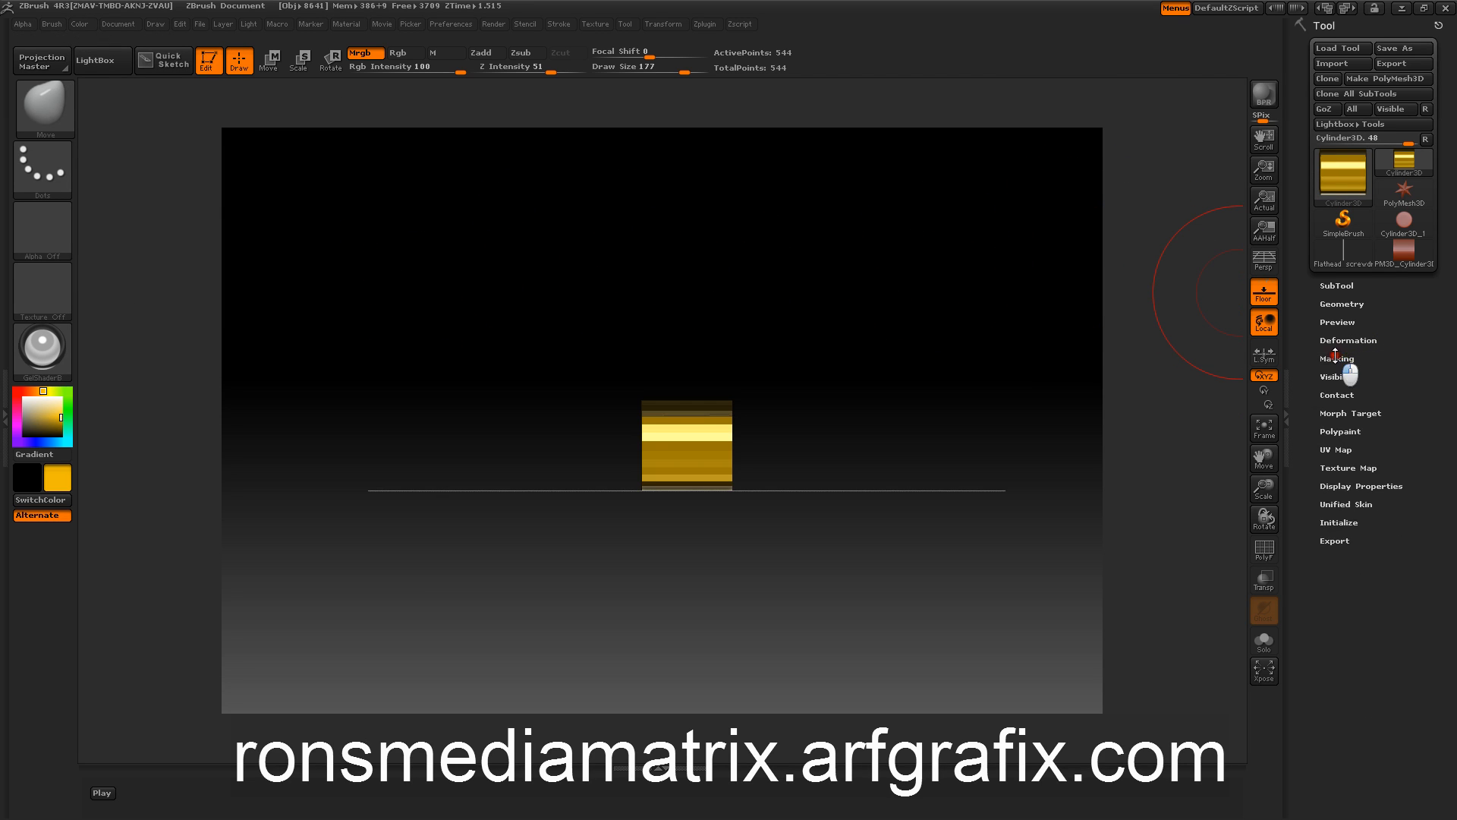
click(1338, 357)
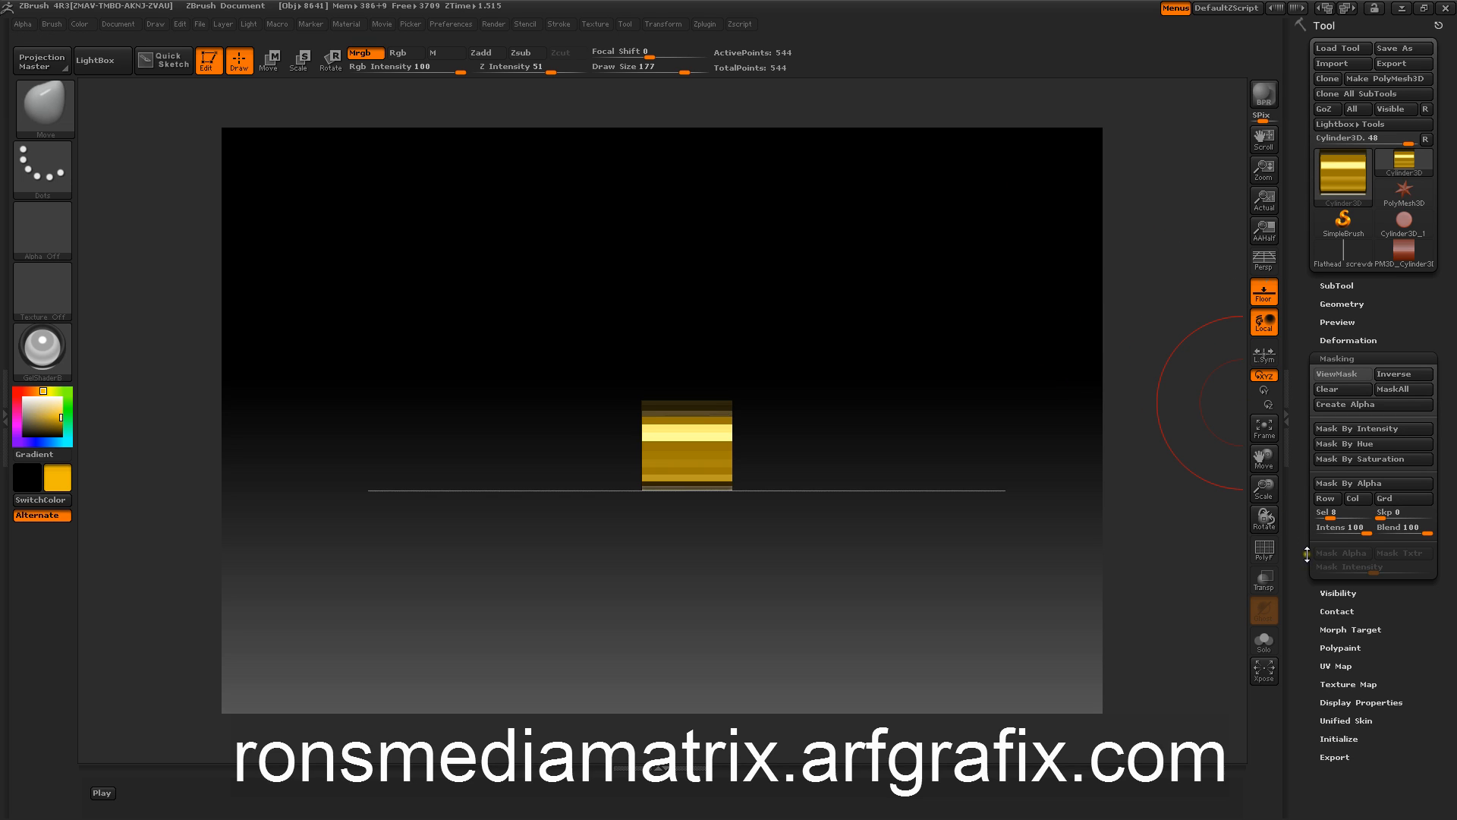
drag(1305, 526, 1301, 478)
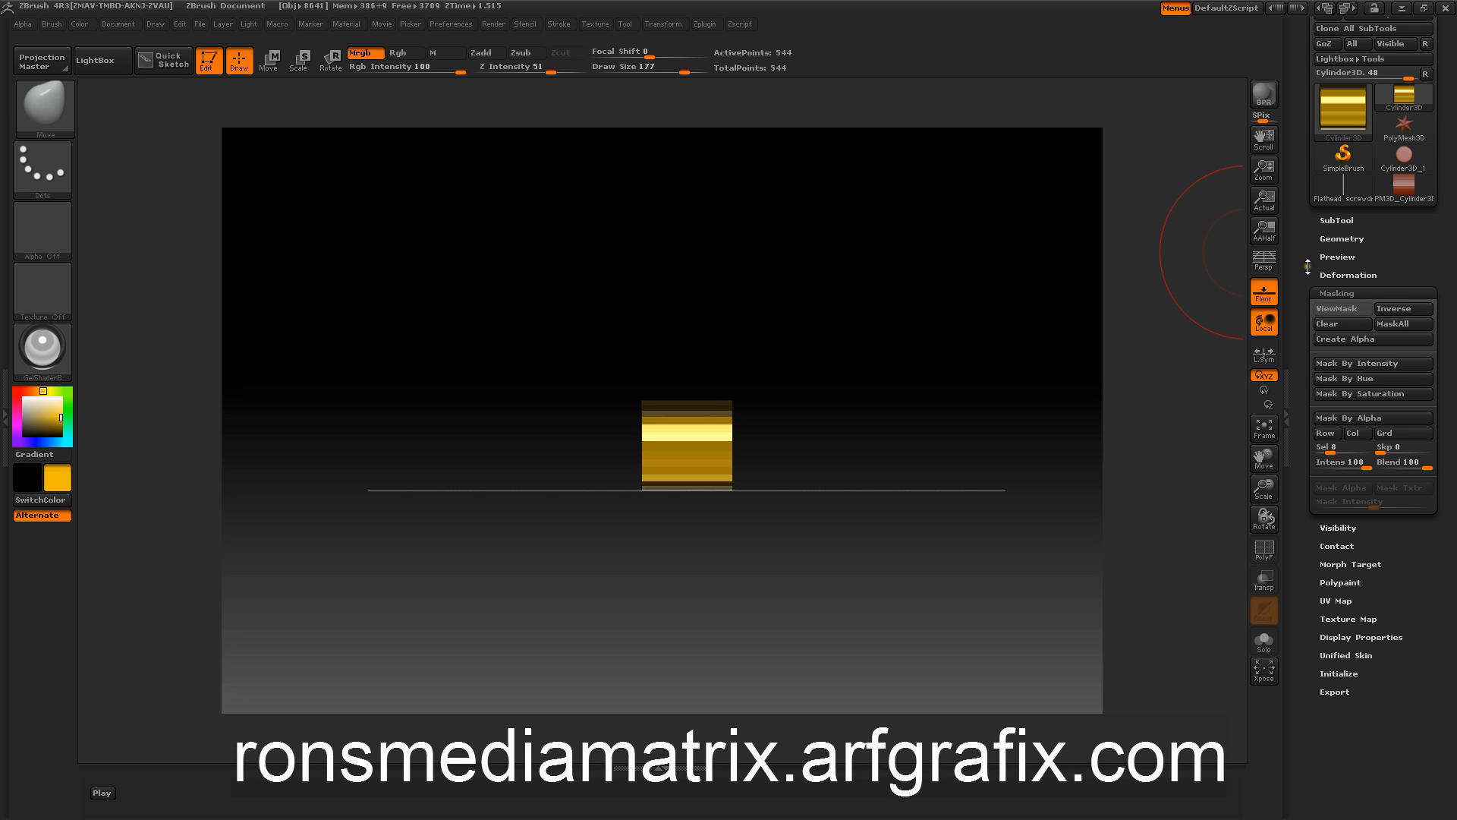
click(1390, 323)
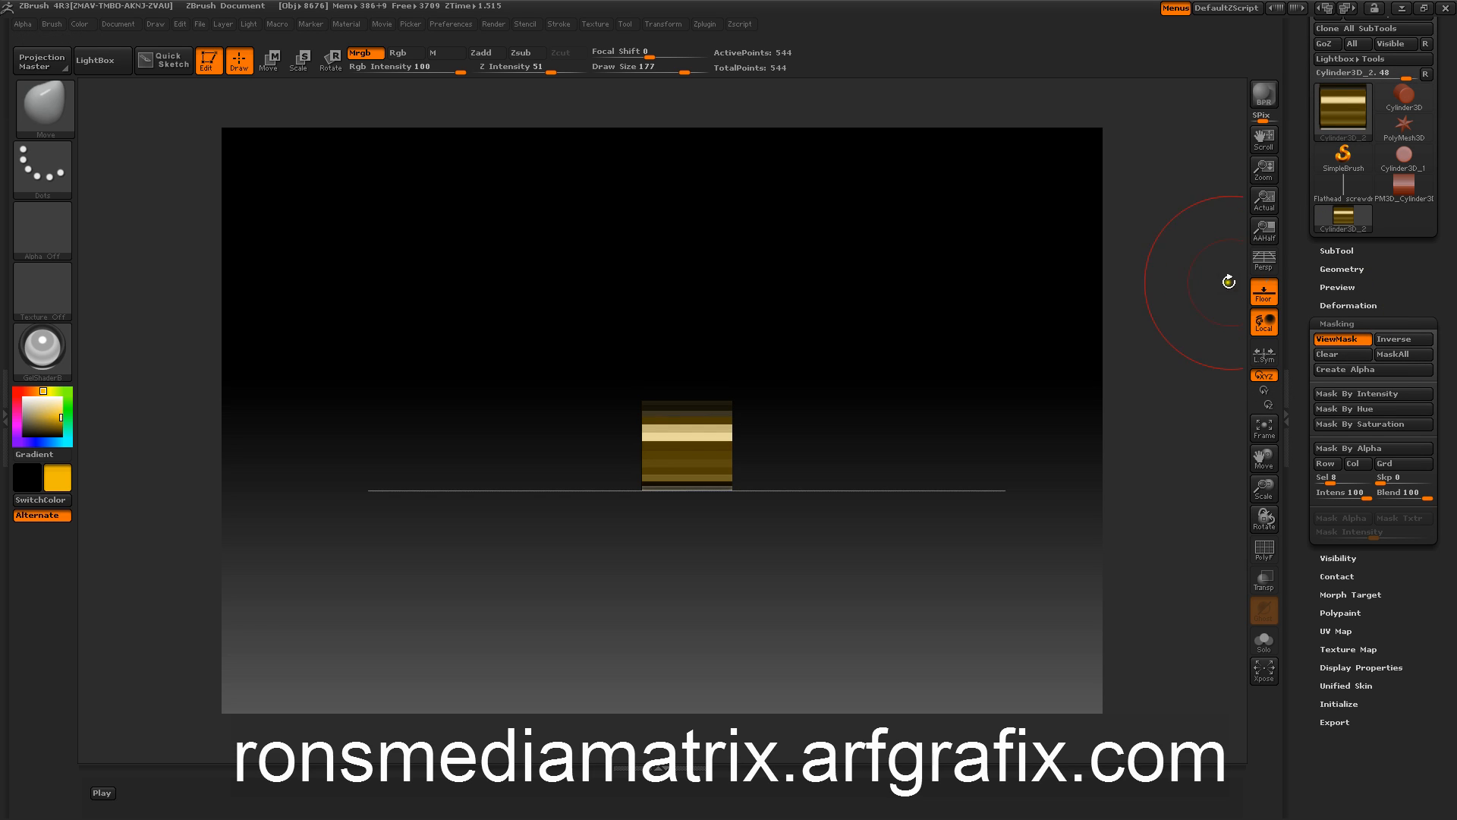
click(1355, 464)
drag(1153, 377, 994, 351)
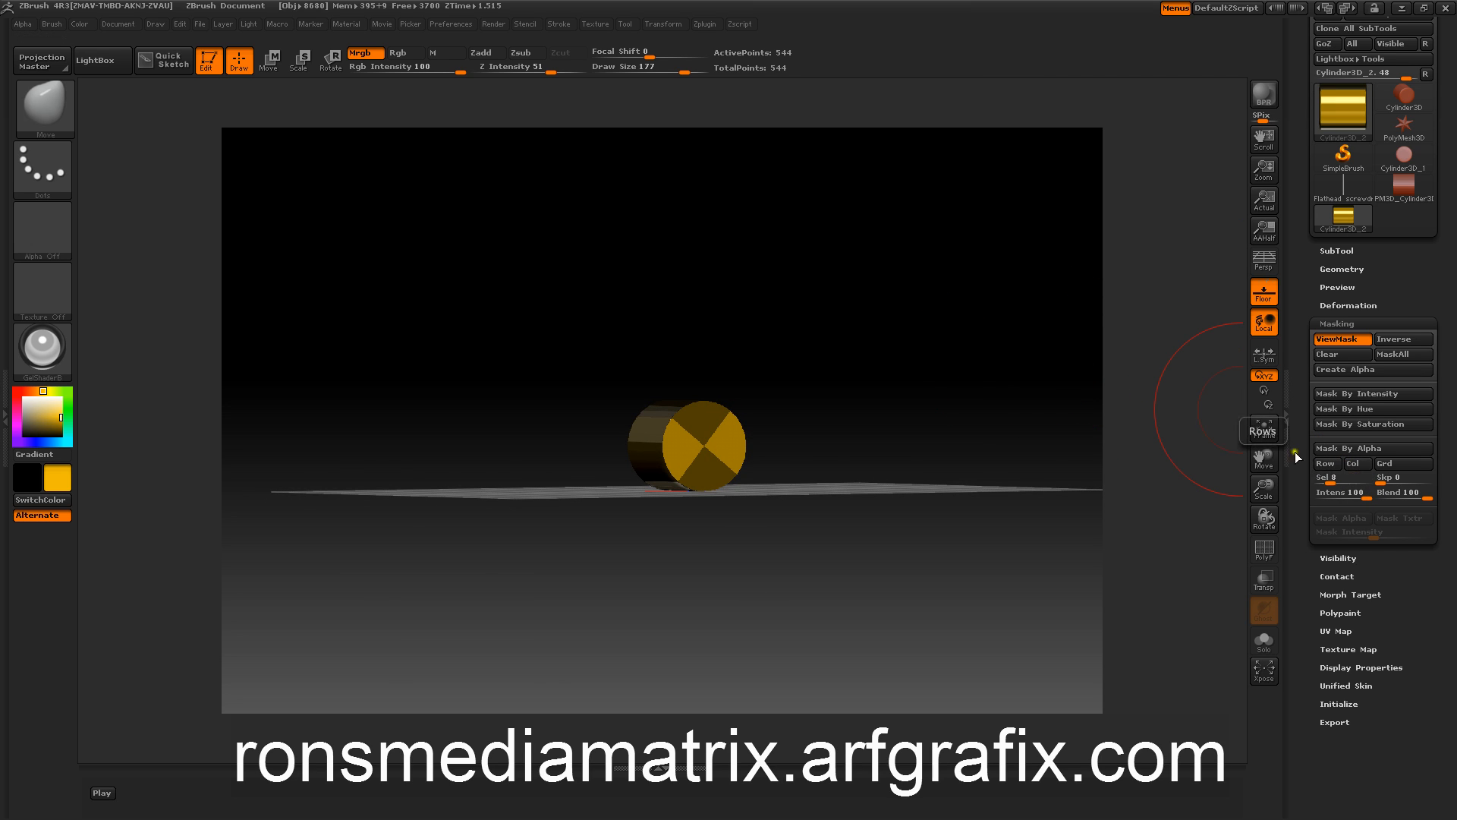
Mask the whole cylinder again, try a column mask with Sel set to 1, and clear the mask
ctrl+click(1170, 297)
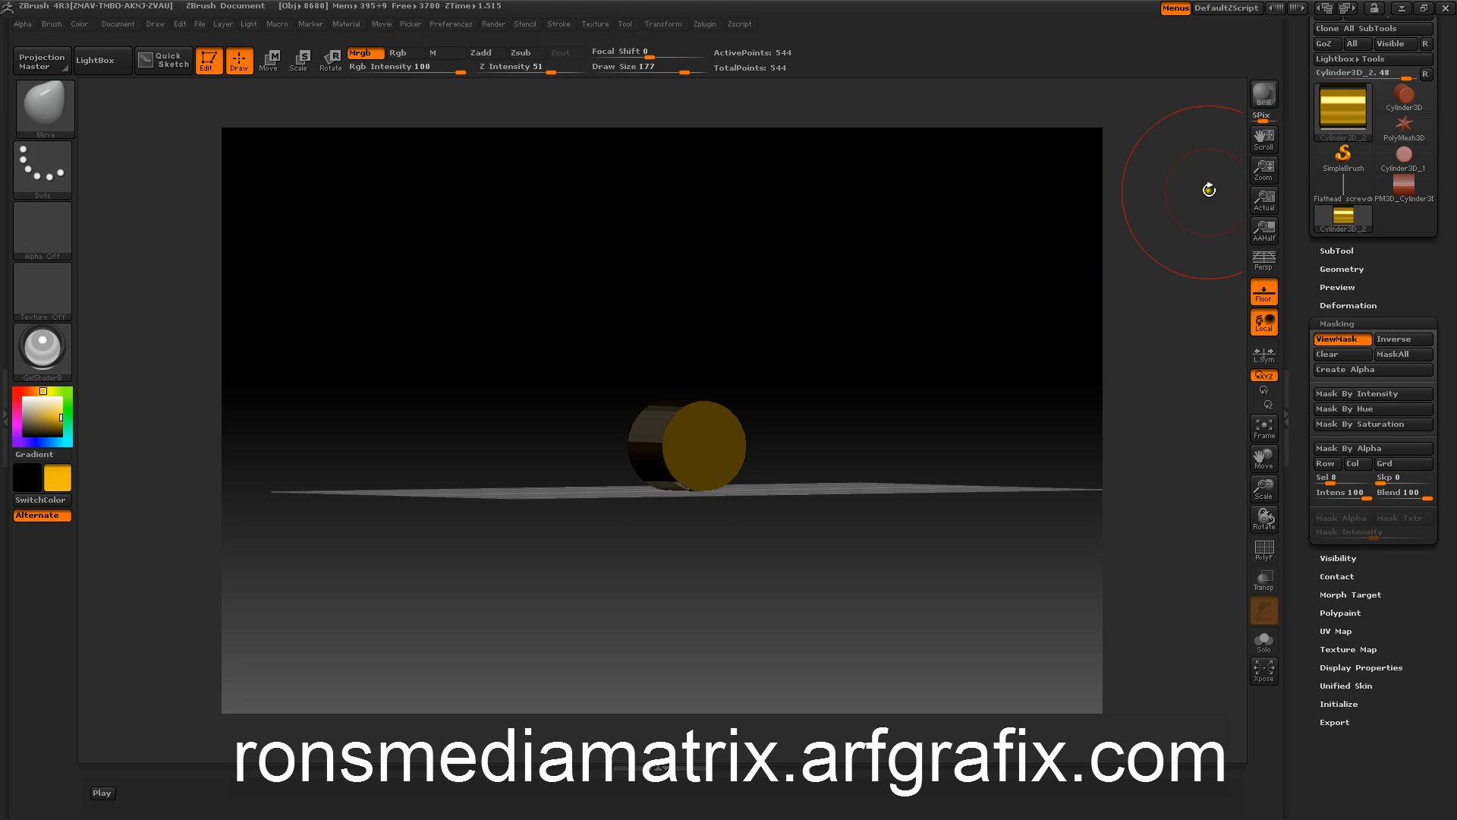
drag(1323, 481, 1317, 482)
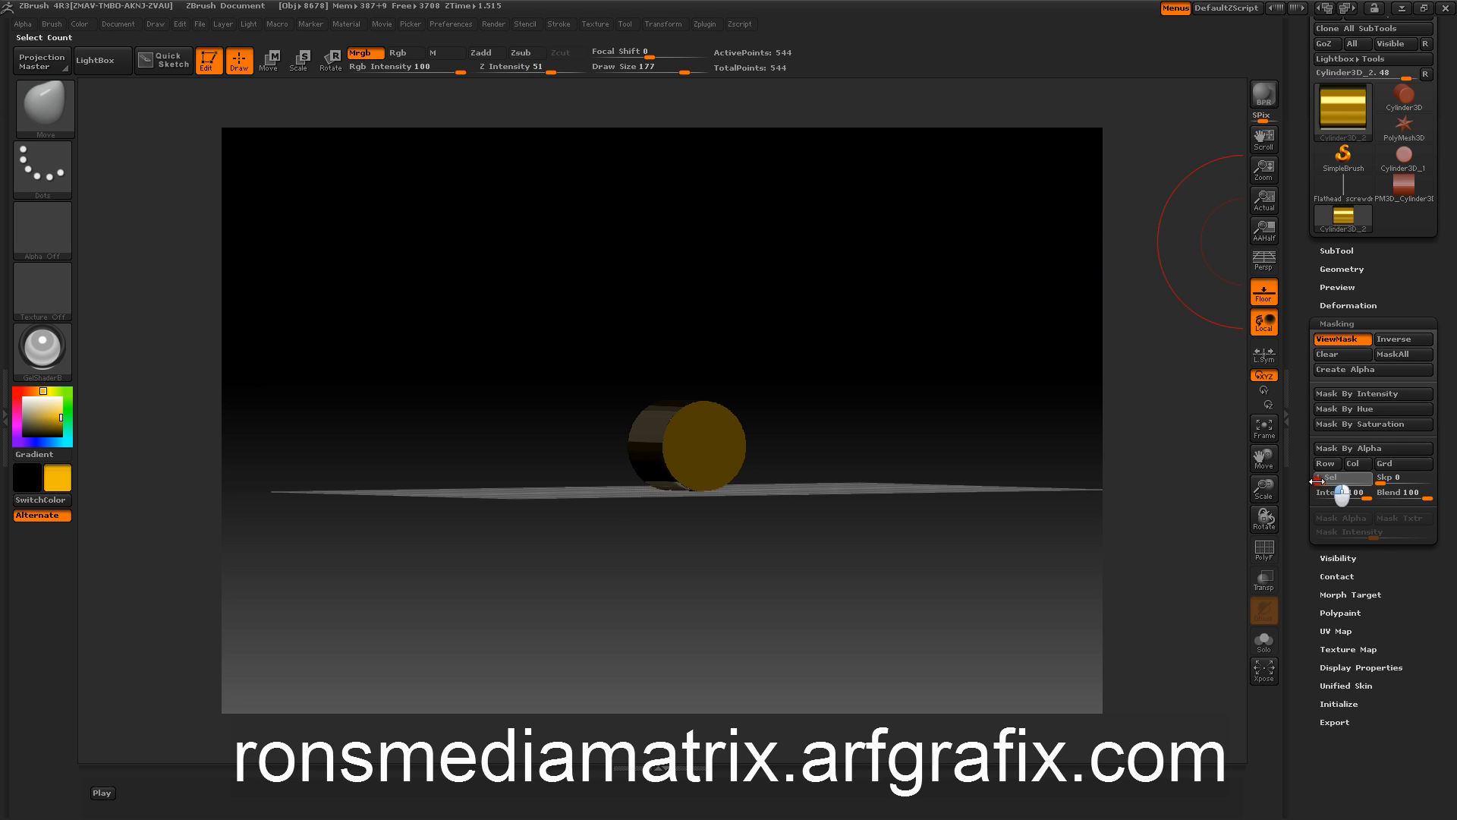
click(1341, 480)
click(1353, 463)
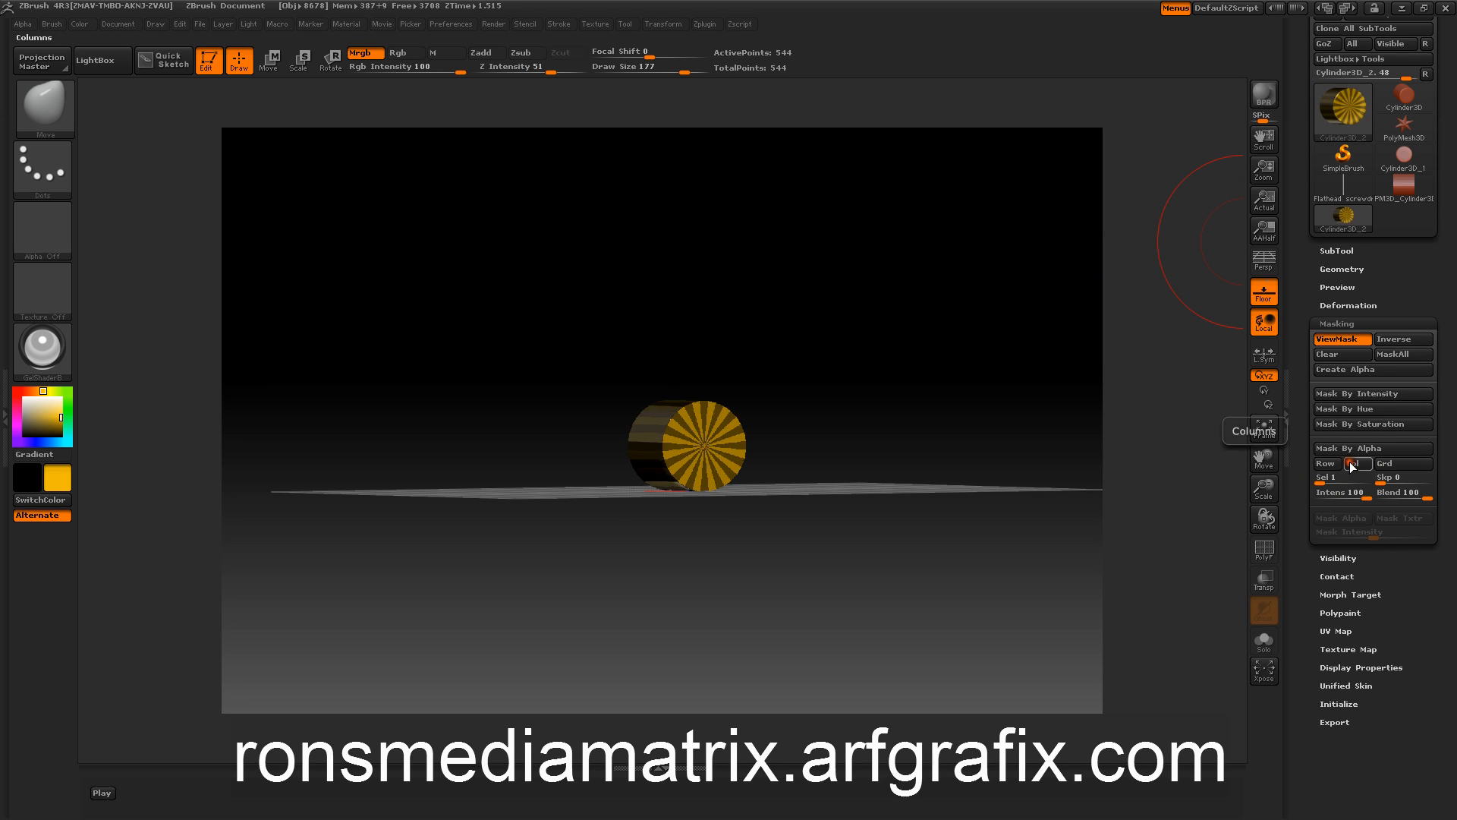
mouse_move(979, 322)
mouse_down()
mouse_move(1037, 316)
mouse_move(973, 322)
mouse_move(990, 323)
mouse_up()
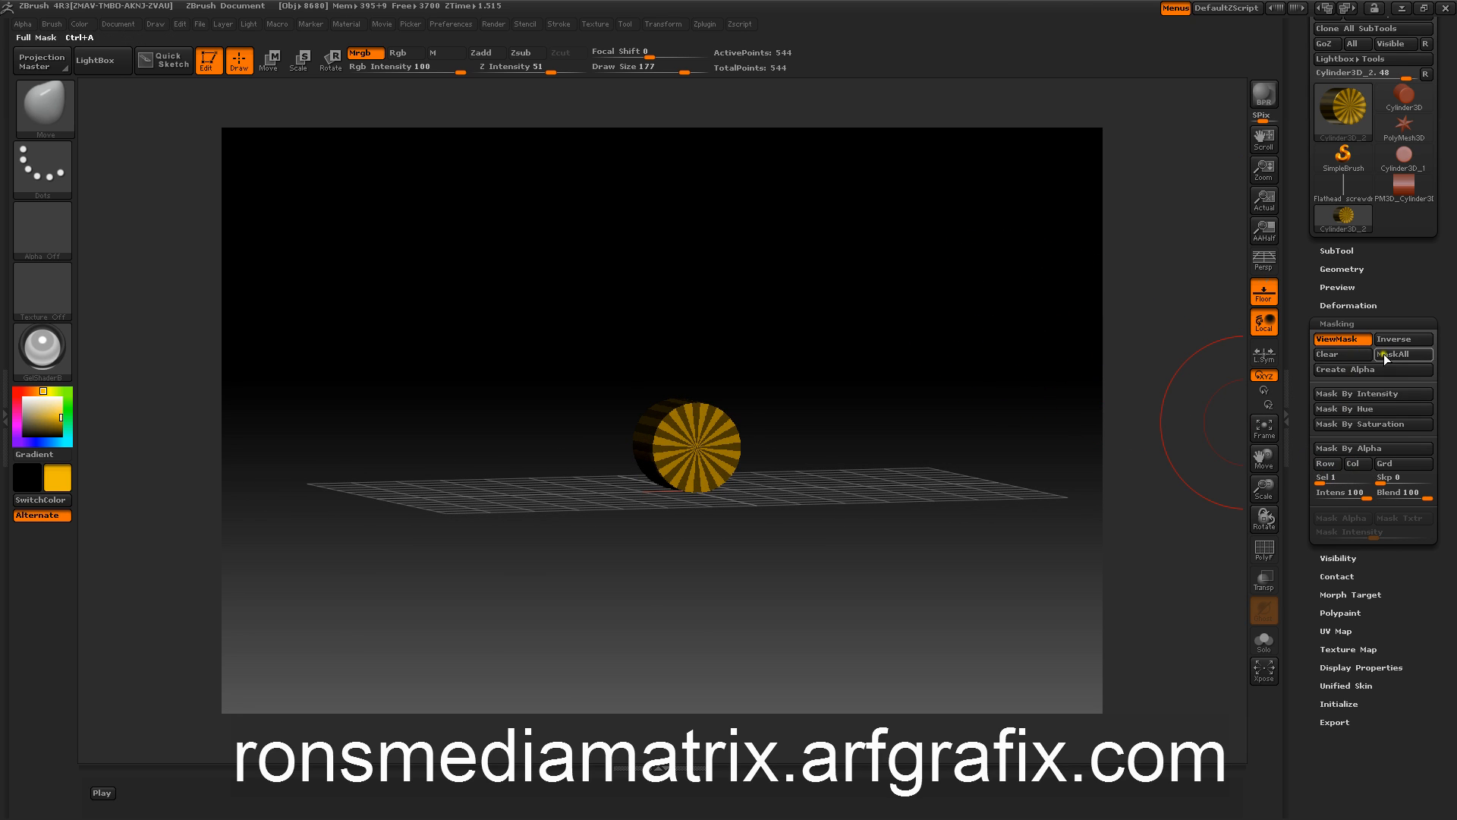
click(1352, 357)
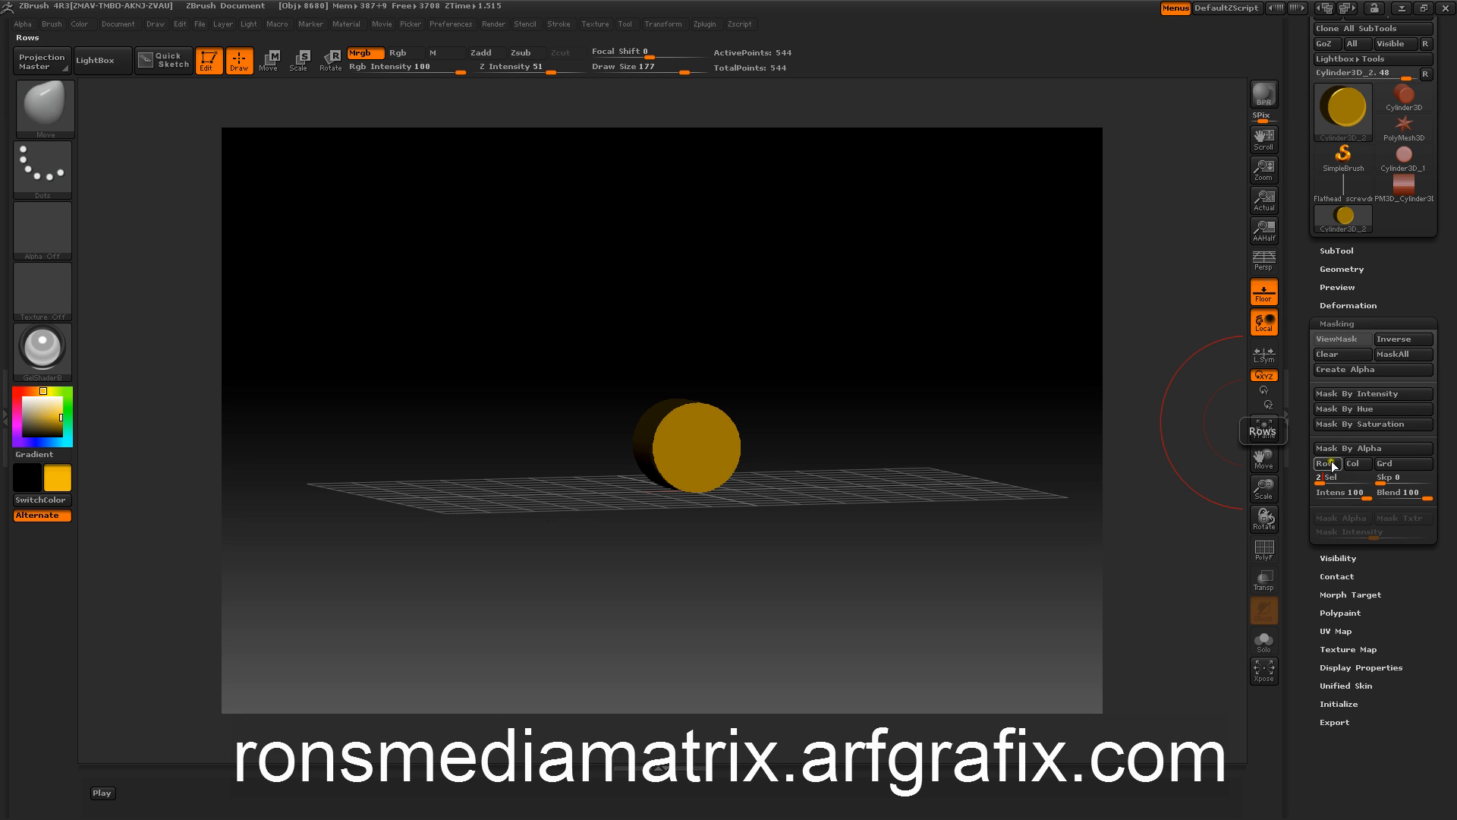
Fully mask the cylinder and apply a column mask with Sel set to 2 for wider lengthwise stripes
click(1353, 465)
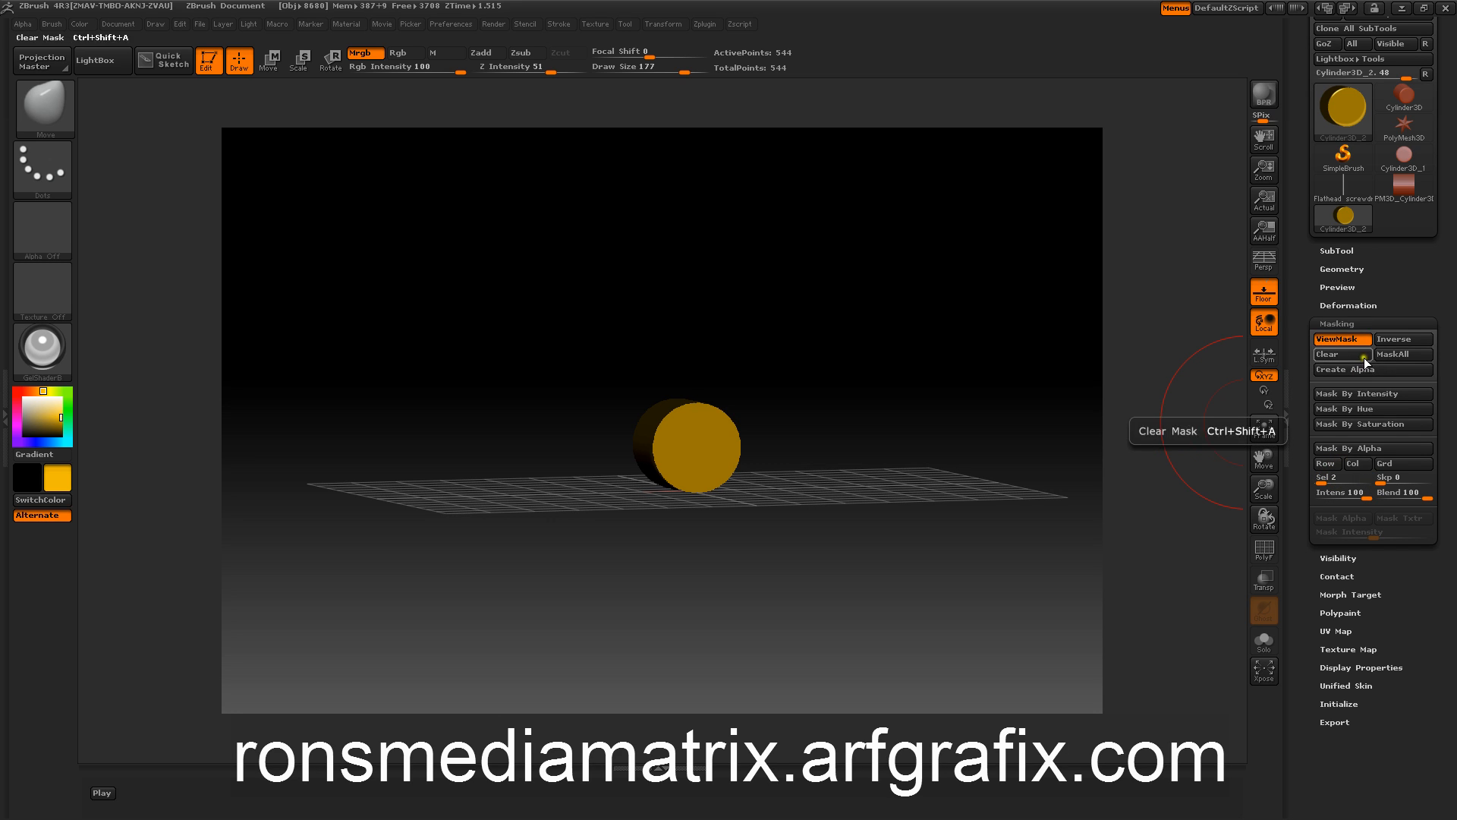
click(1392, 353)
click(1351, 464)
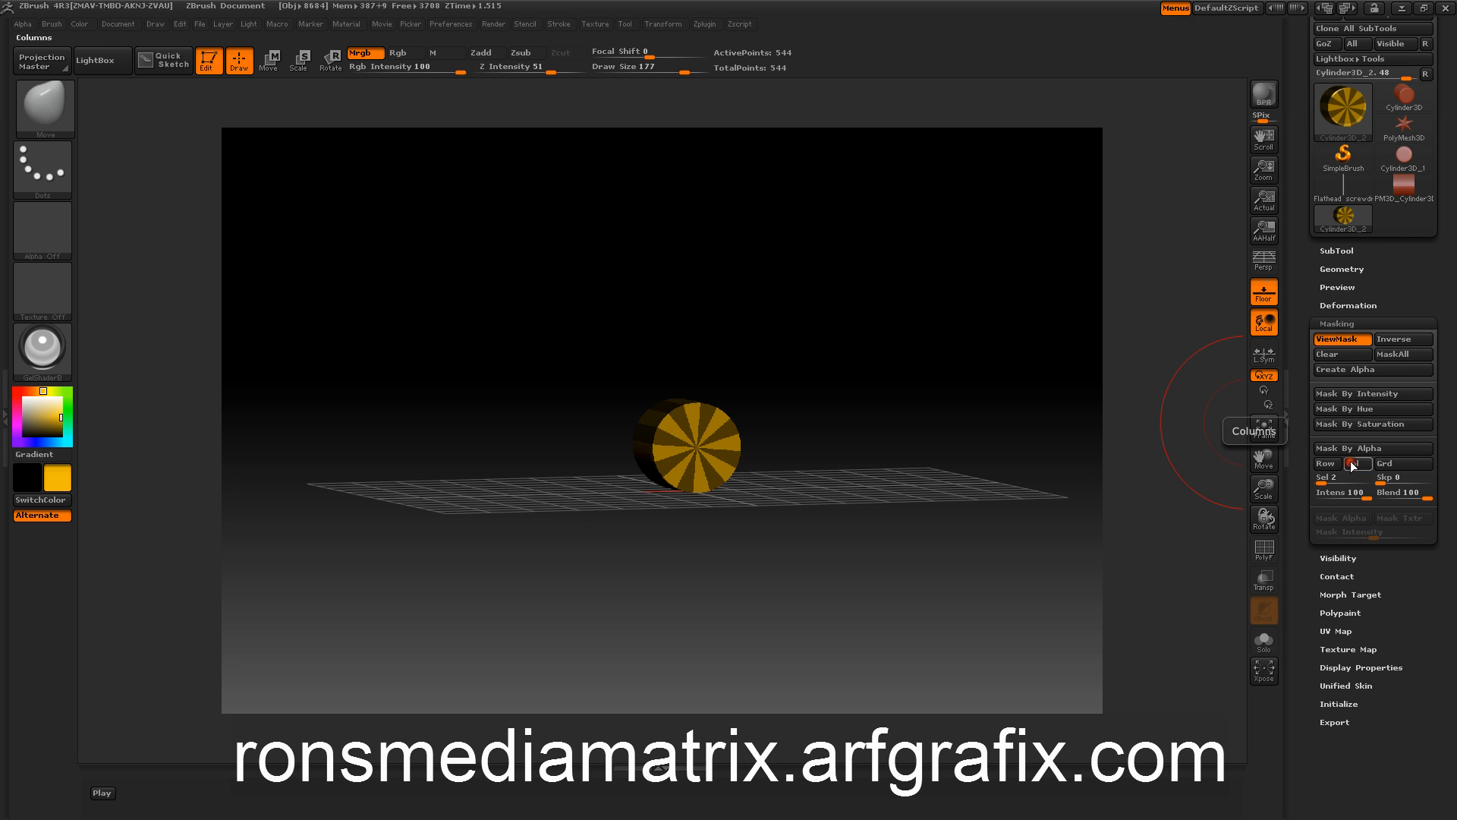
drag(1015, 316, 946, 324)
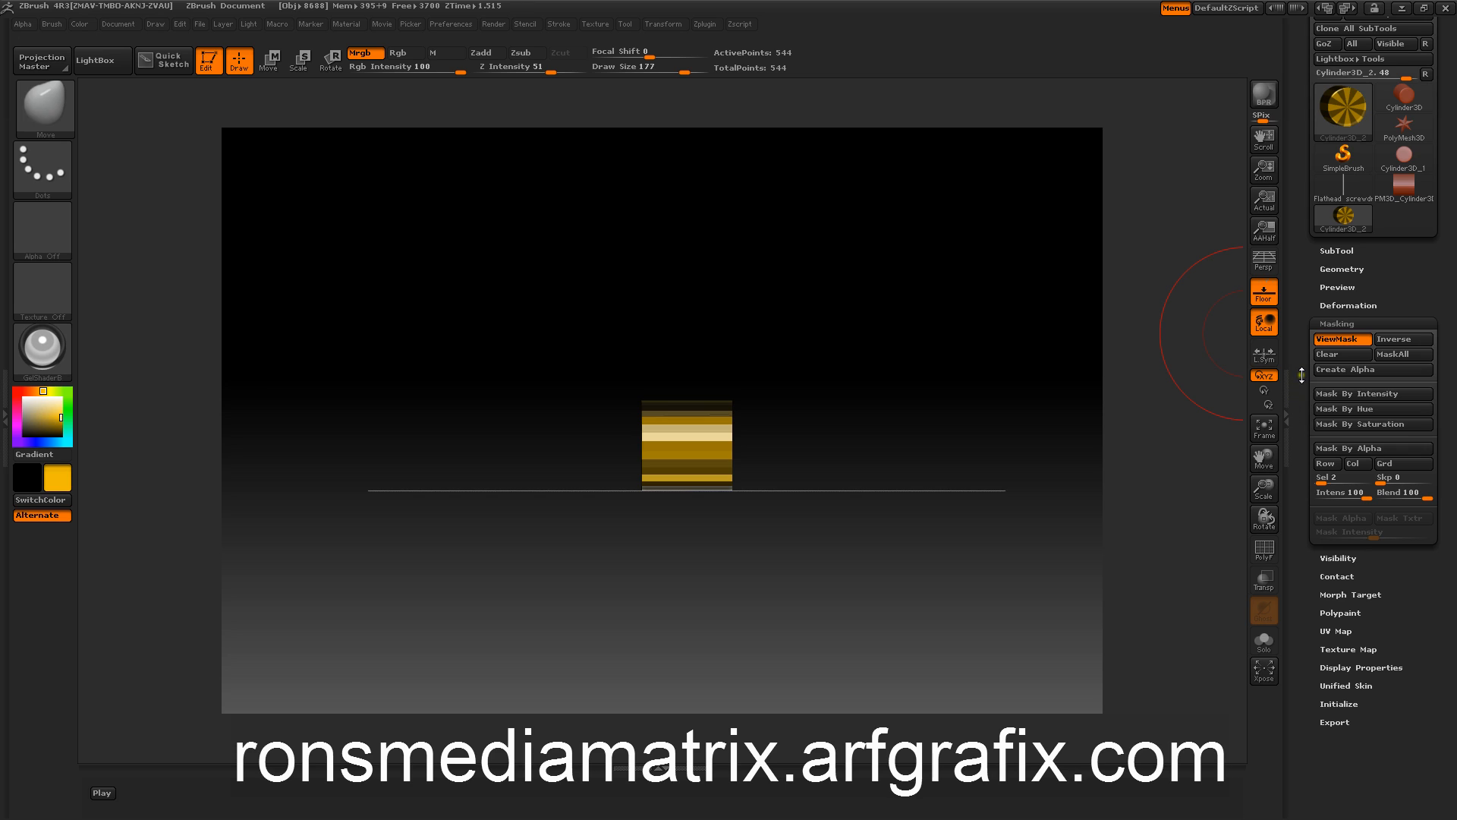
Create an alpha from the striped column mask and clear the mask from the cylinder
click(1351, 371)
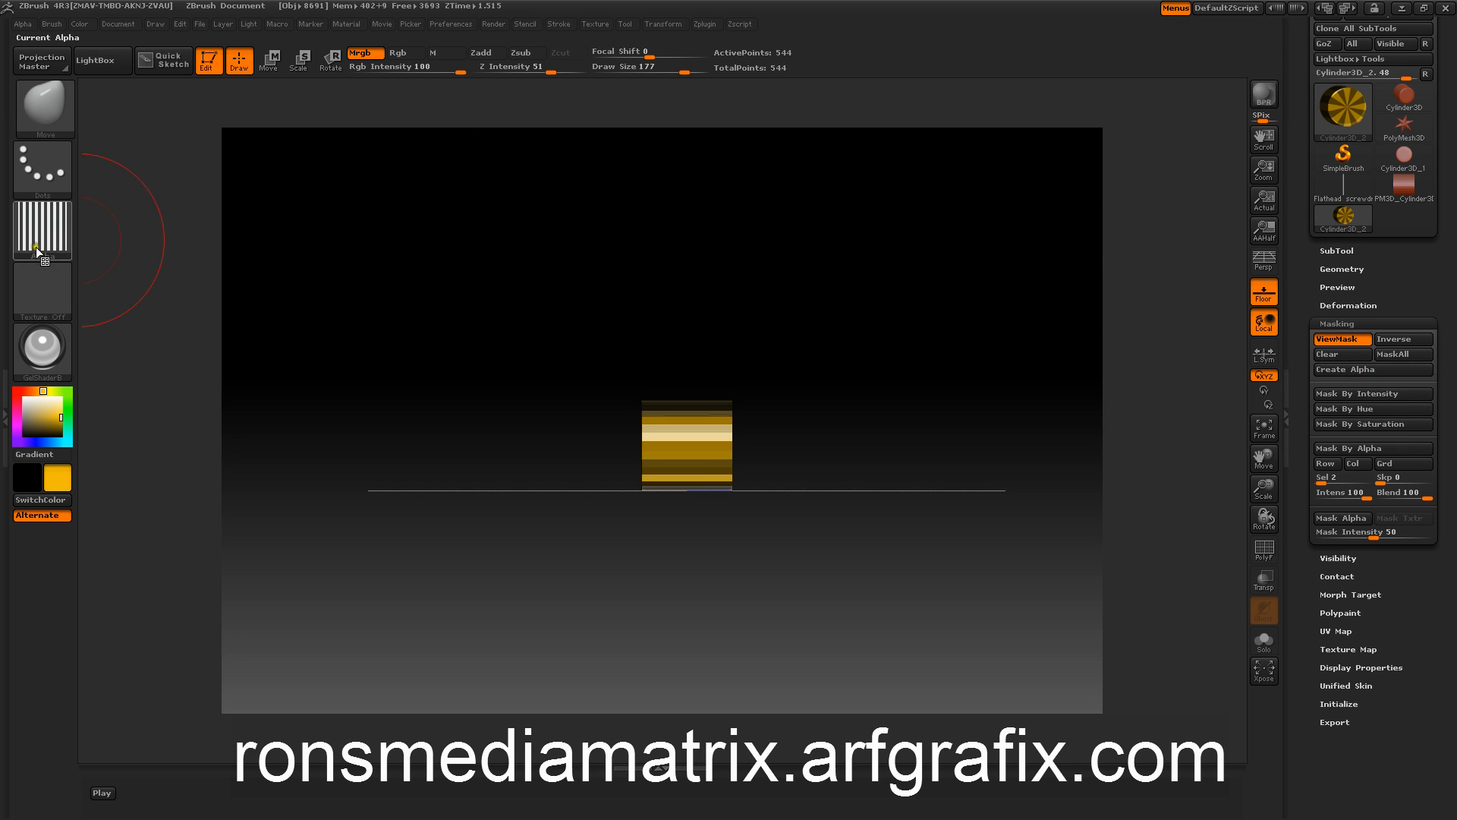
mouse_move(35, 228)
click(1340, 356)
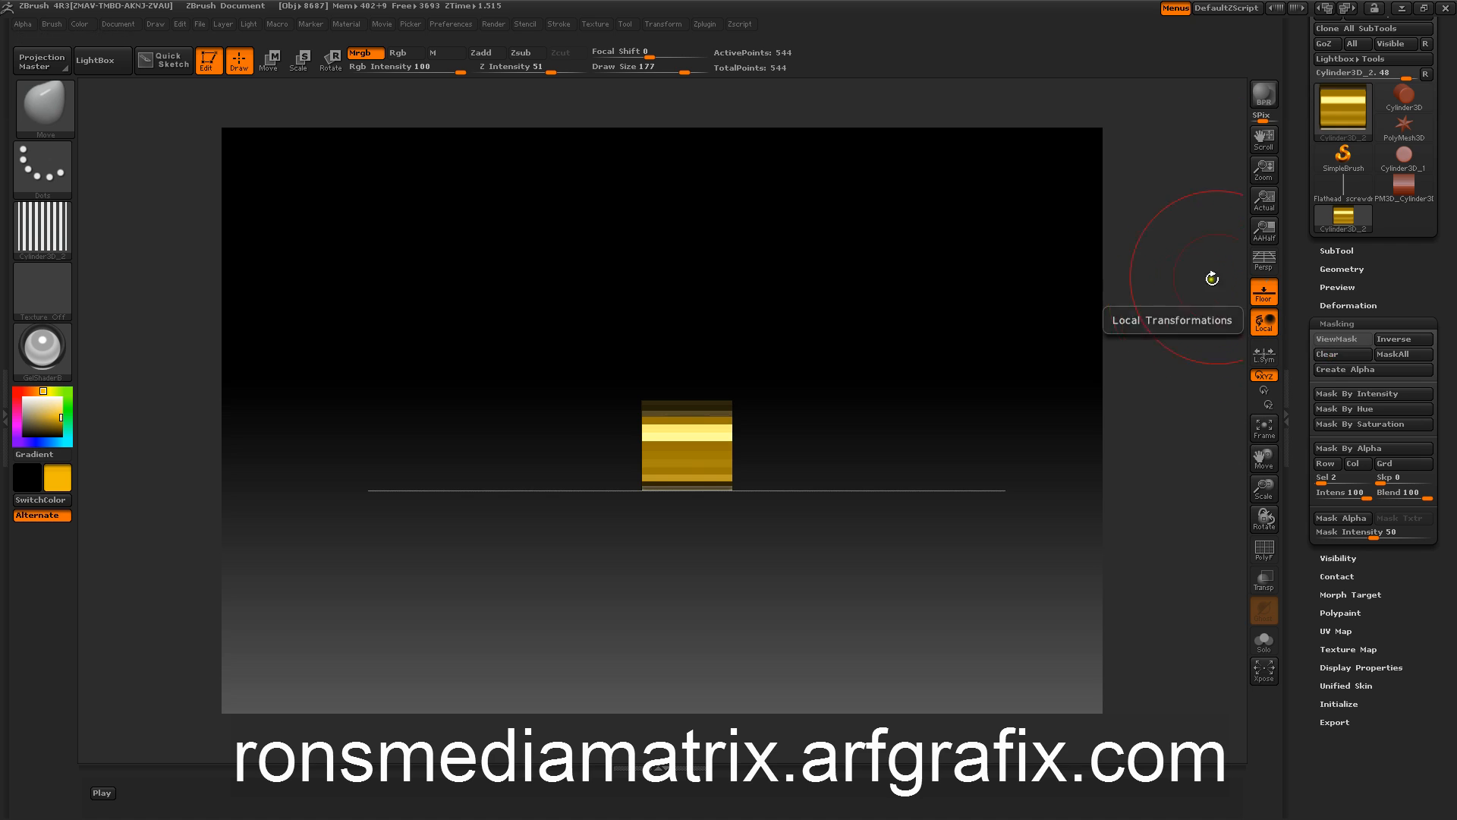
Convert the cylinder to a PolyMesh3D and fill the new object with the golden colour and gel material
drag(1305, 266, 1301, 331)
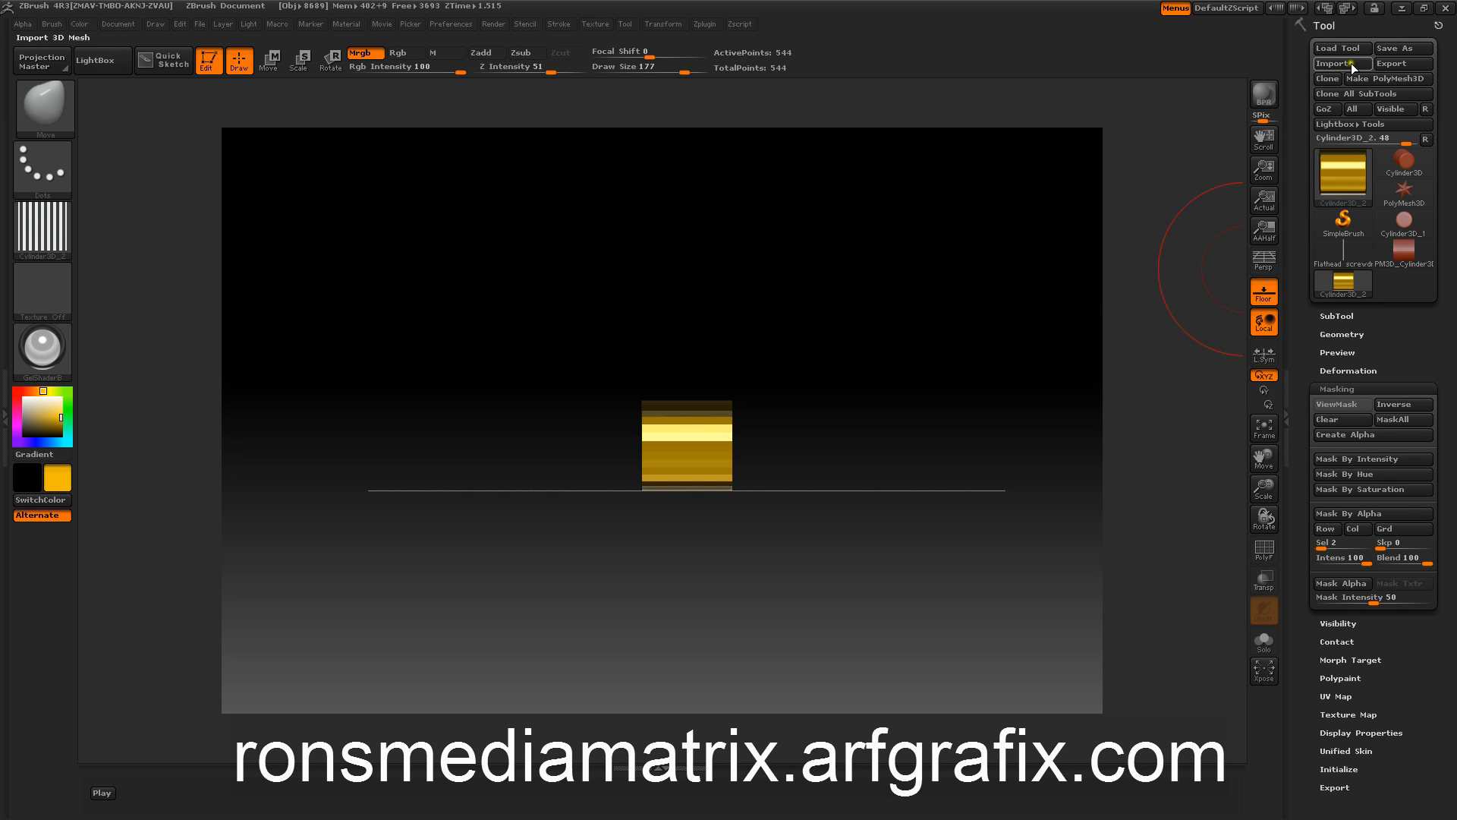
click(1373, 79)
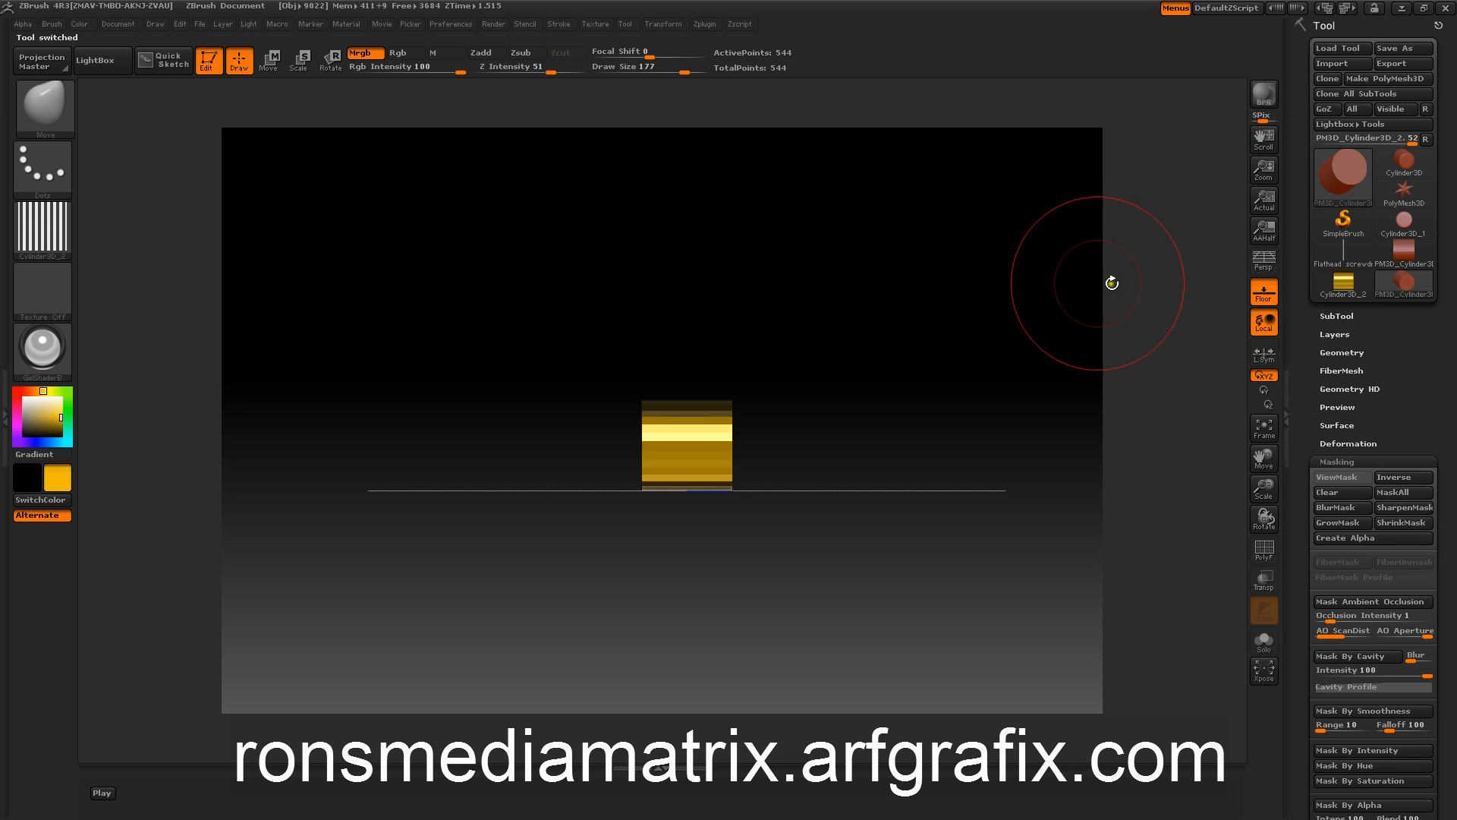
mouse_move(600, 338)
mouse_down()
mouse_move(583, 325)
mouse_move(608, 318)
mouse_move(561, 315)
mouse_move(566, 334)
mouse_move(589, 335)
mouse_up()
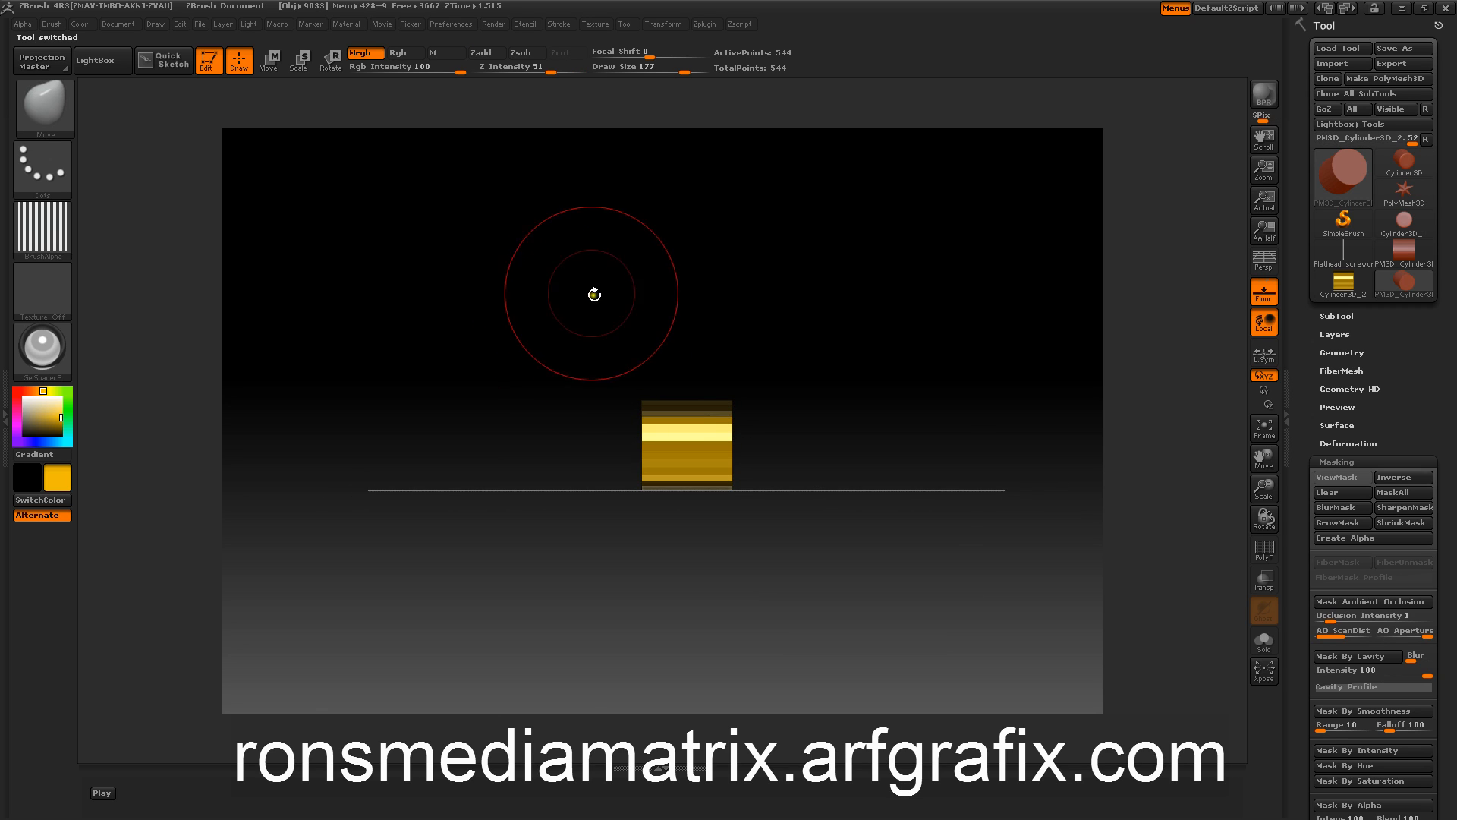
click(82, 23)
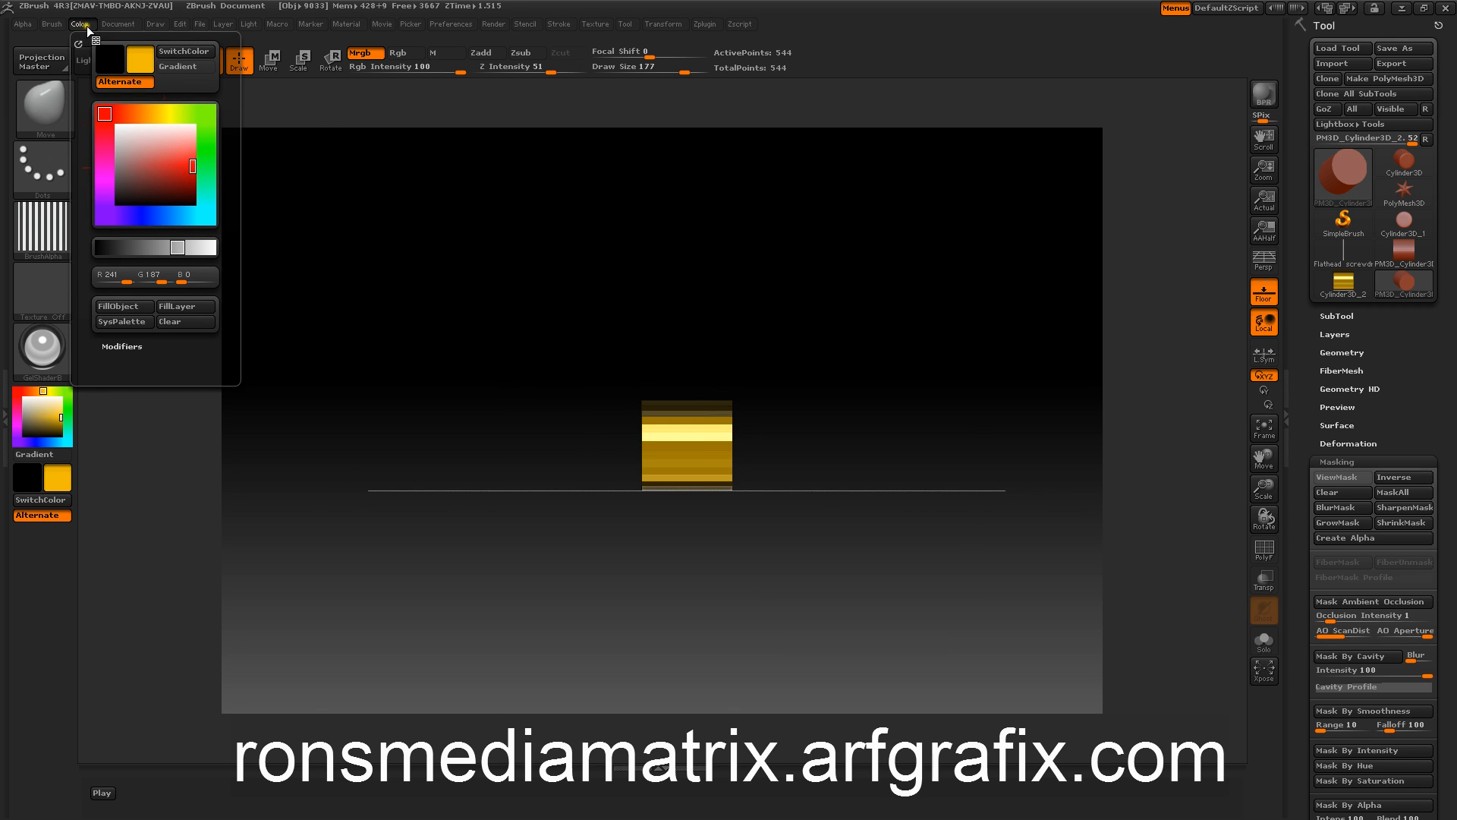
click(127, 308)
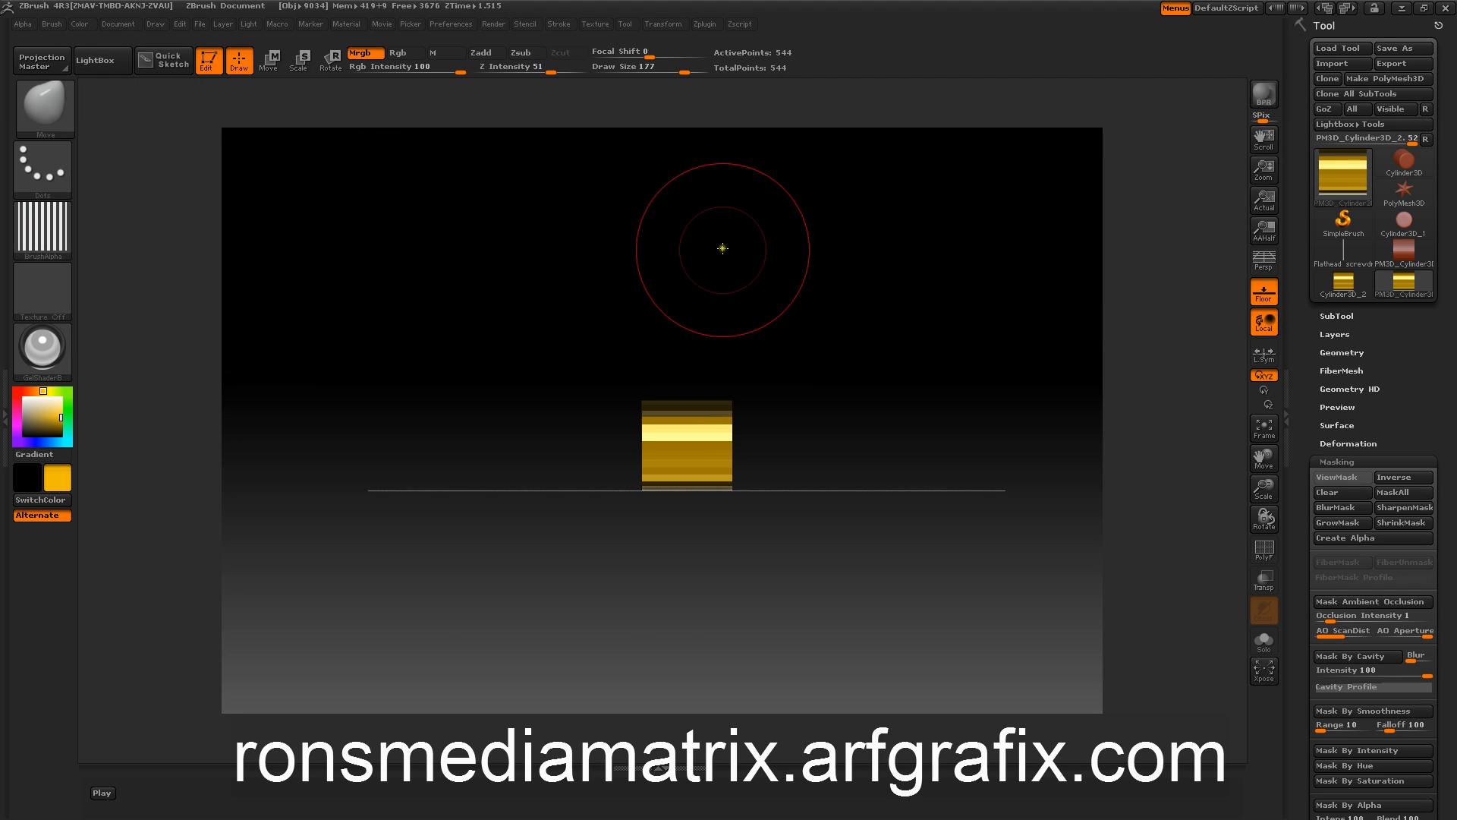
mouse_move(722, 248)
mouse_down()
mouse_move(704, 271)
mouse_move(706, 254)
mouse_up()
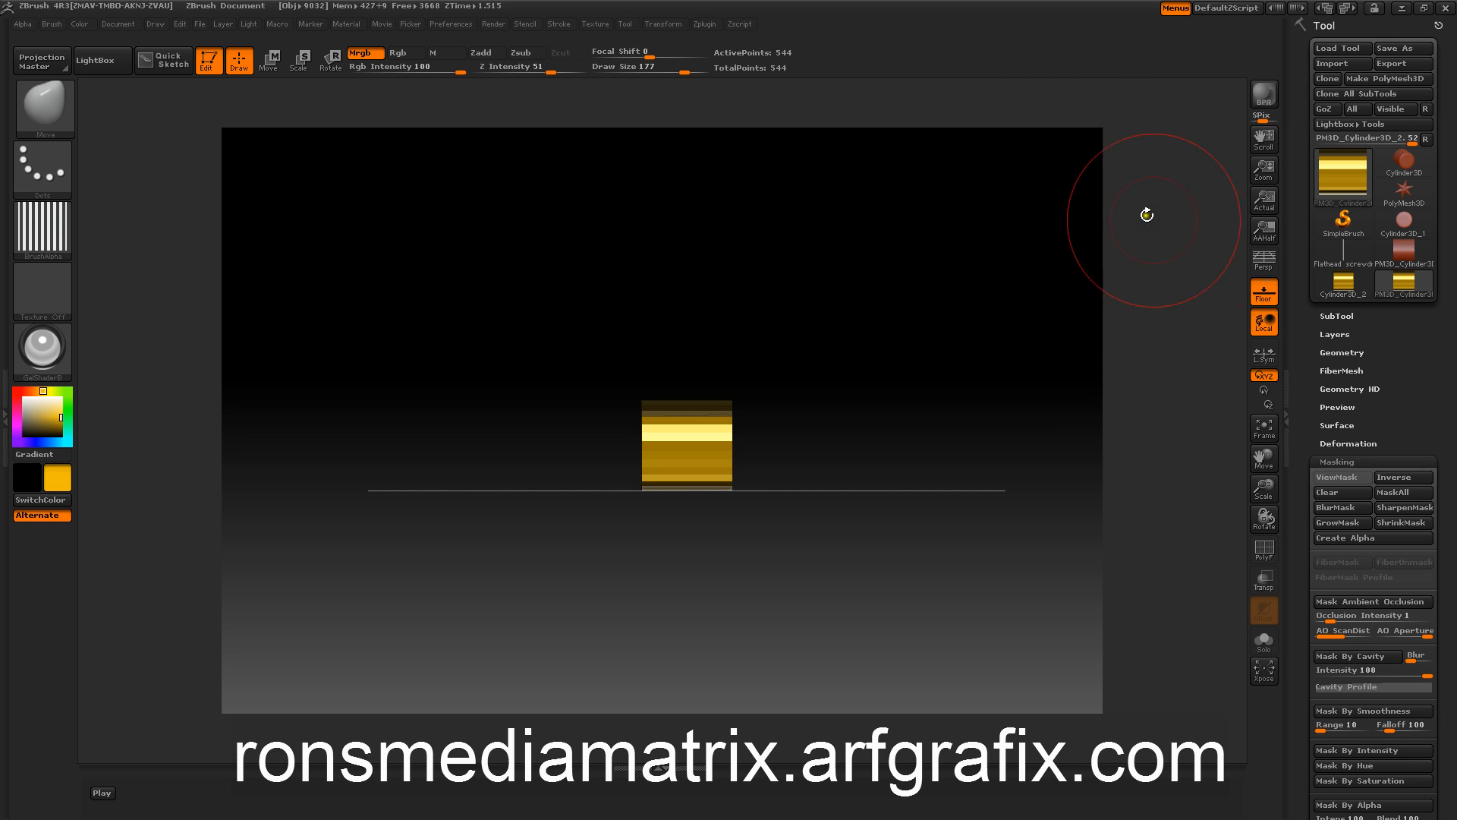
Divide the golden cylinder's geometry up to subdivision level 5 with smoothing on
click(1330, 352)
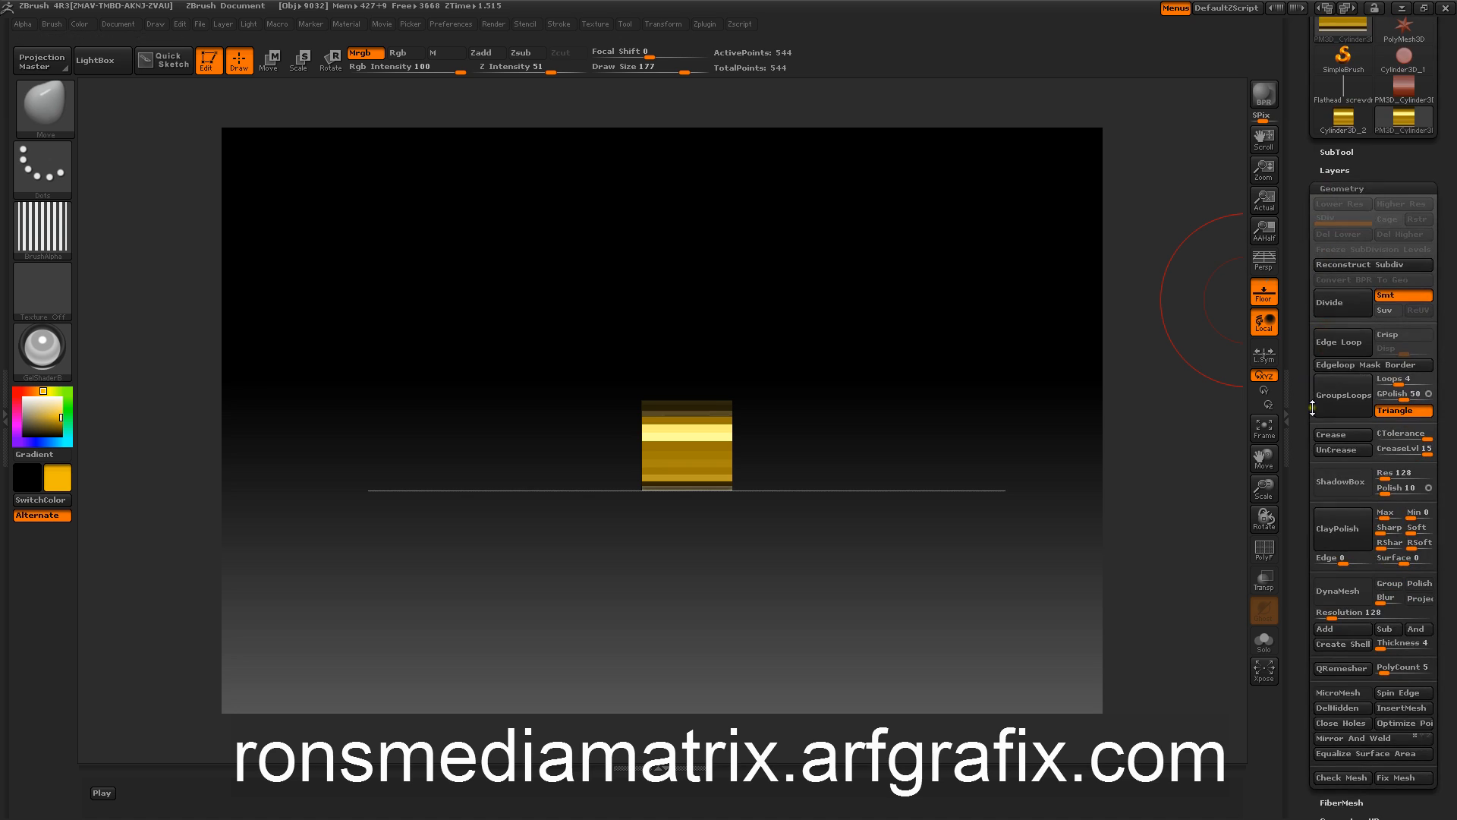
click(1332, 305)
click(1332, 306)
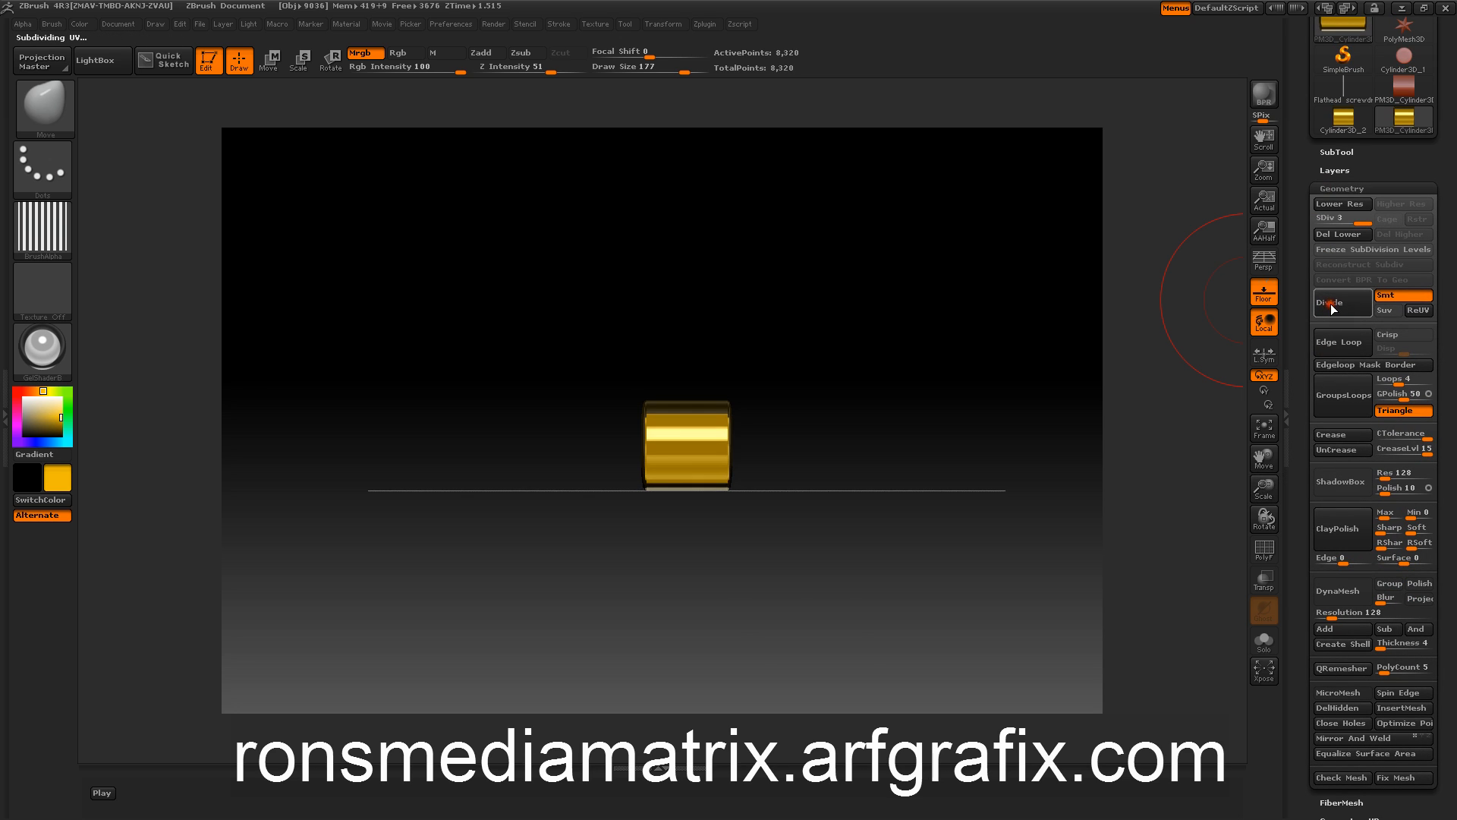
click(1334, 309)
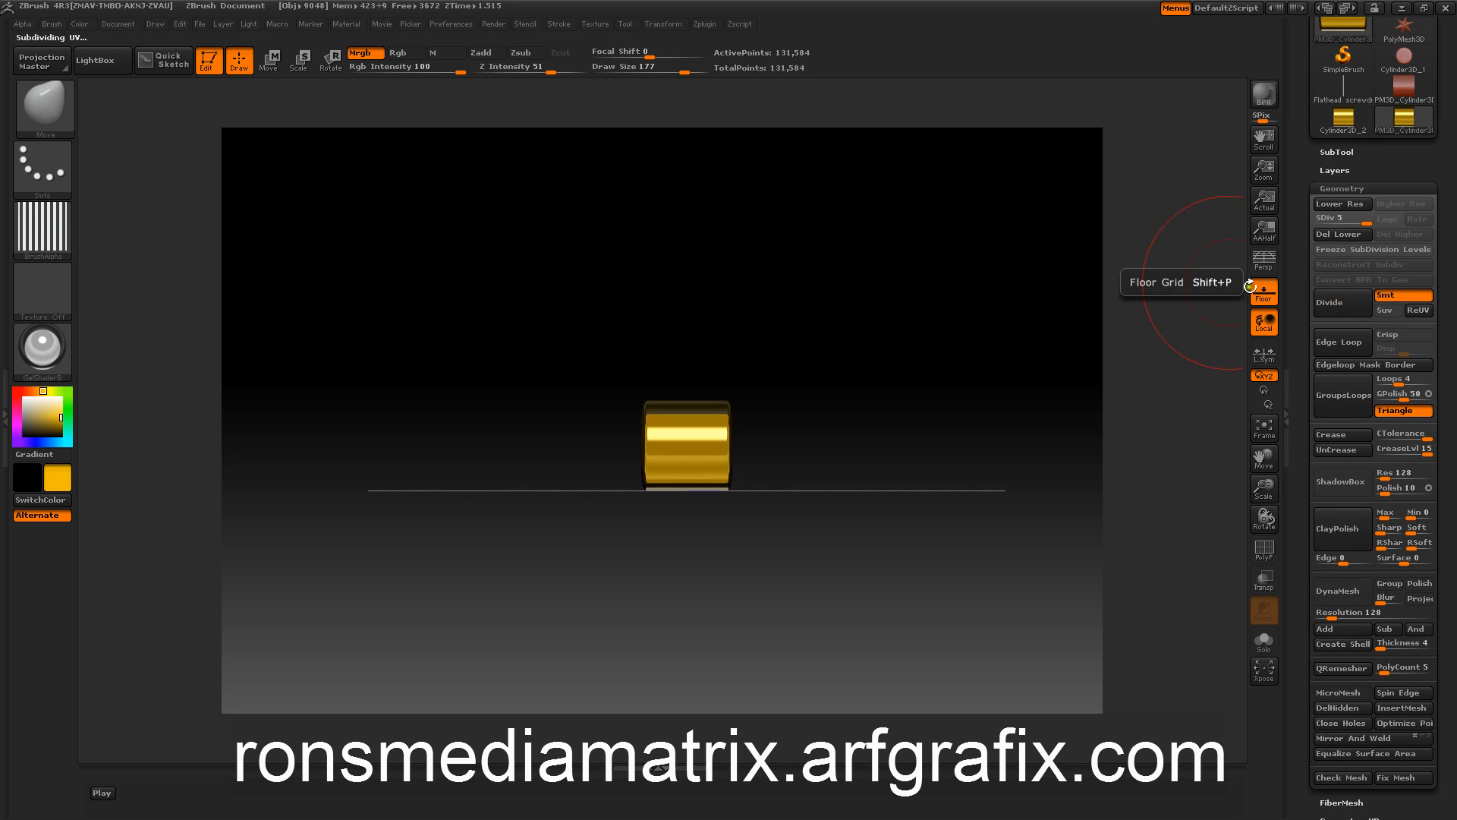
mouse_move(1123, 277)
mouse_down()
mouse_move(819, 266)
mouse_move(908, 259)
mouse_move(826, 287)
mouse_move(891, 293)
mouse_move(877, 269)
mouse_up()
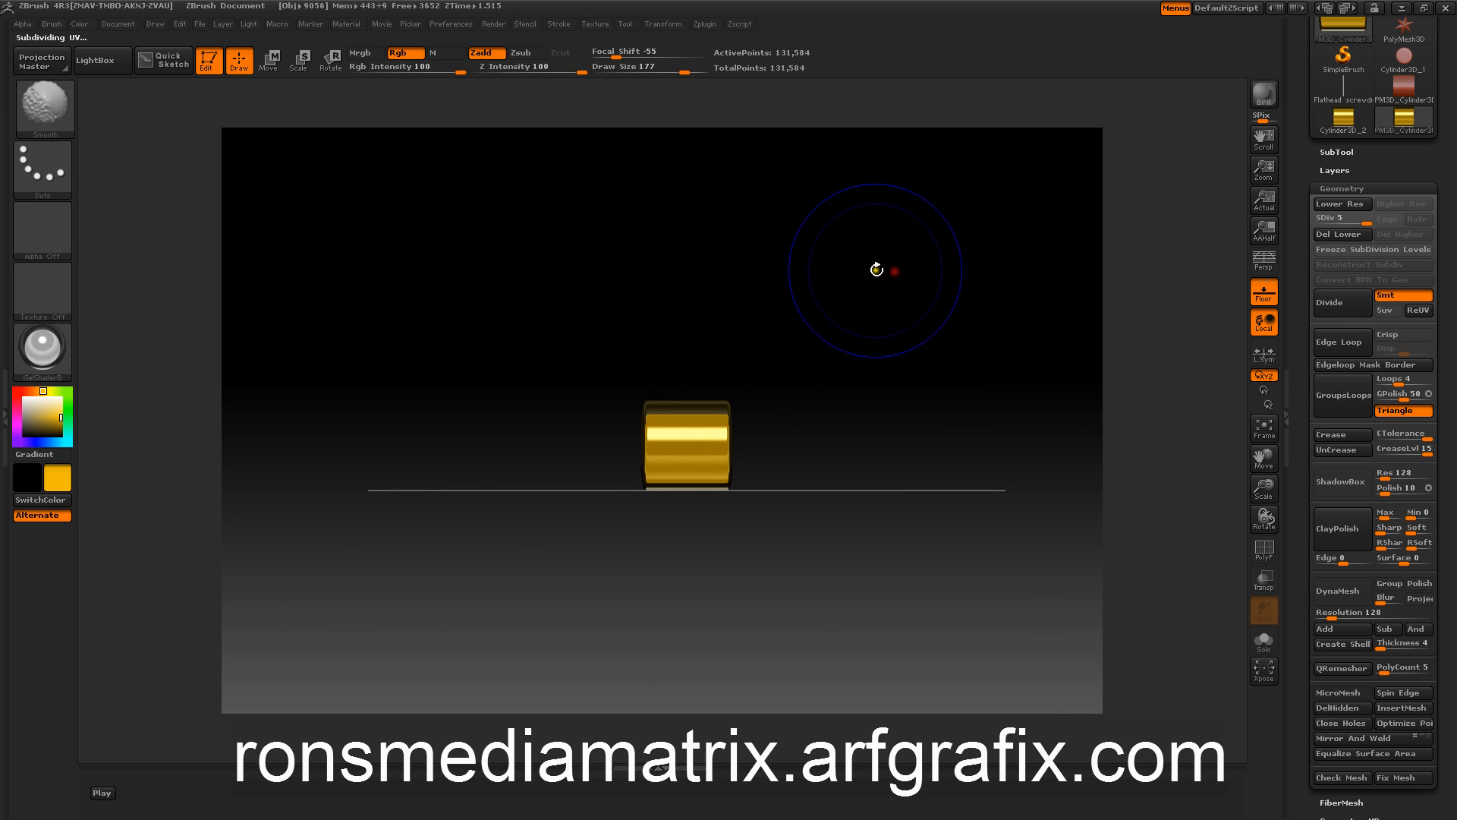
Stretch the golden cylinder lengthwise into a long handle with the Size deformation on the Z axis only
click(1329, 190)
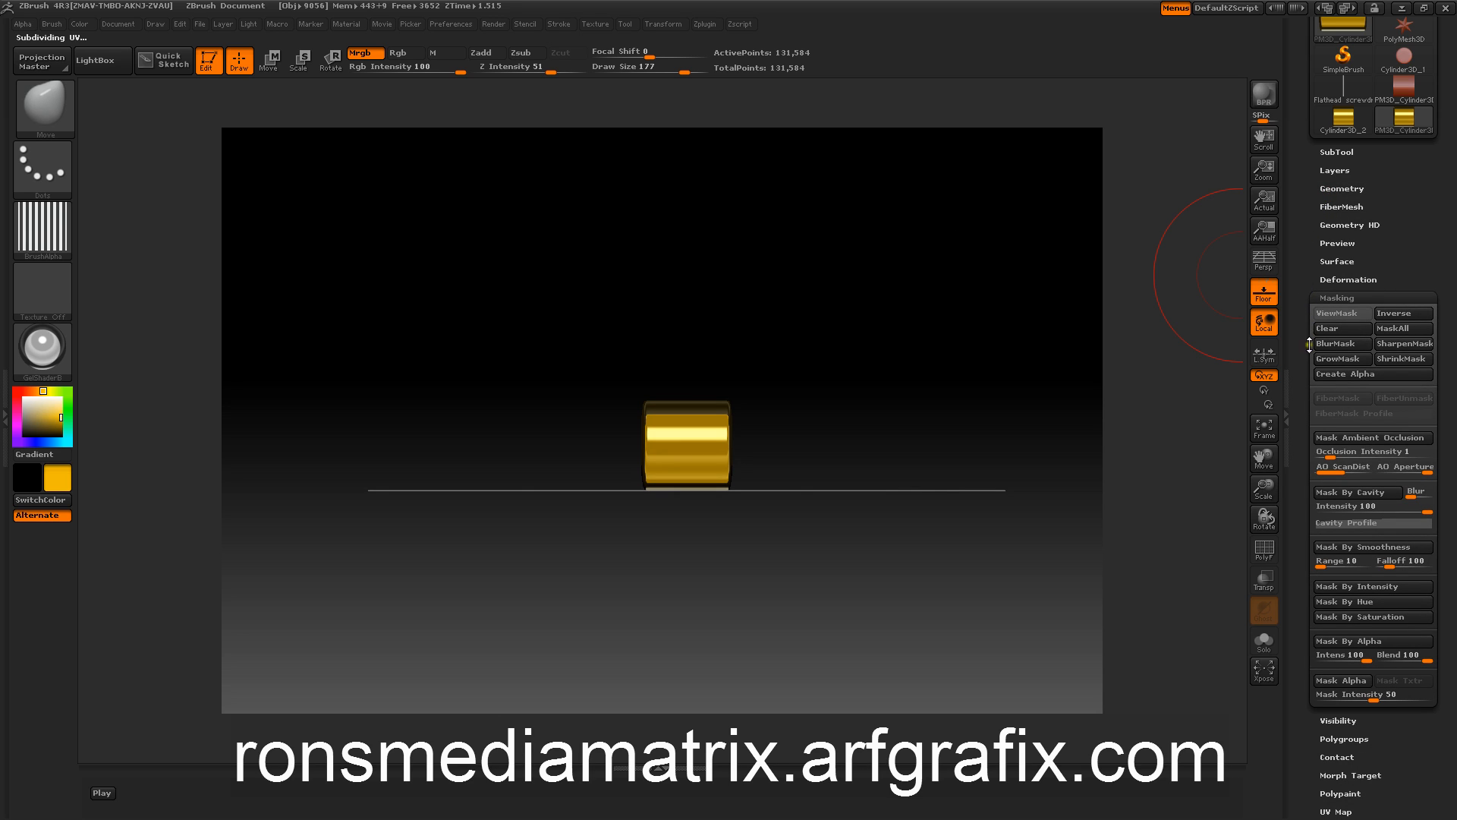
drag(1303, 355, 1297, 312)
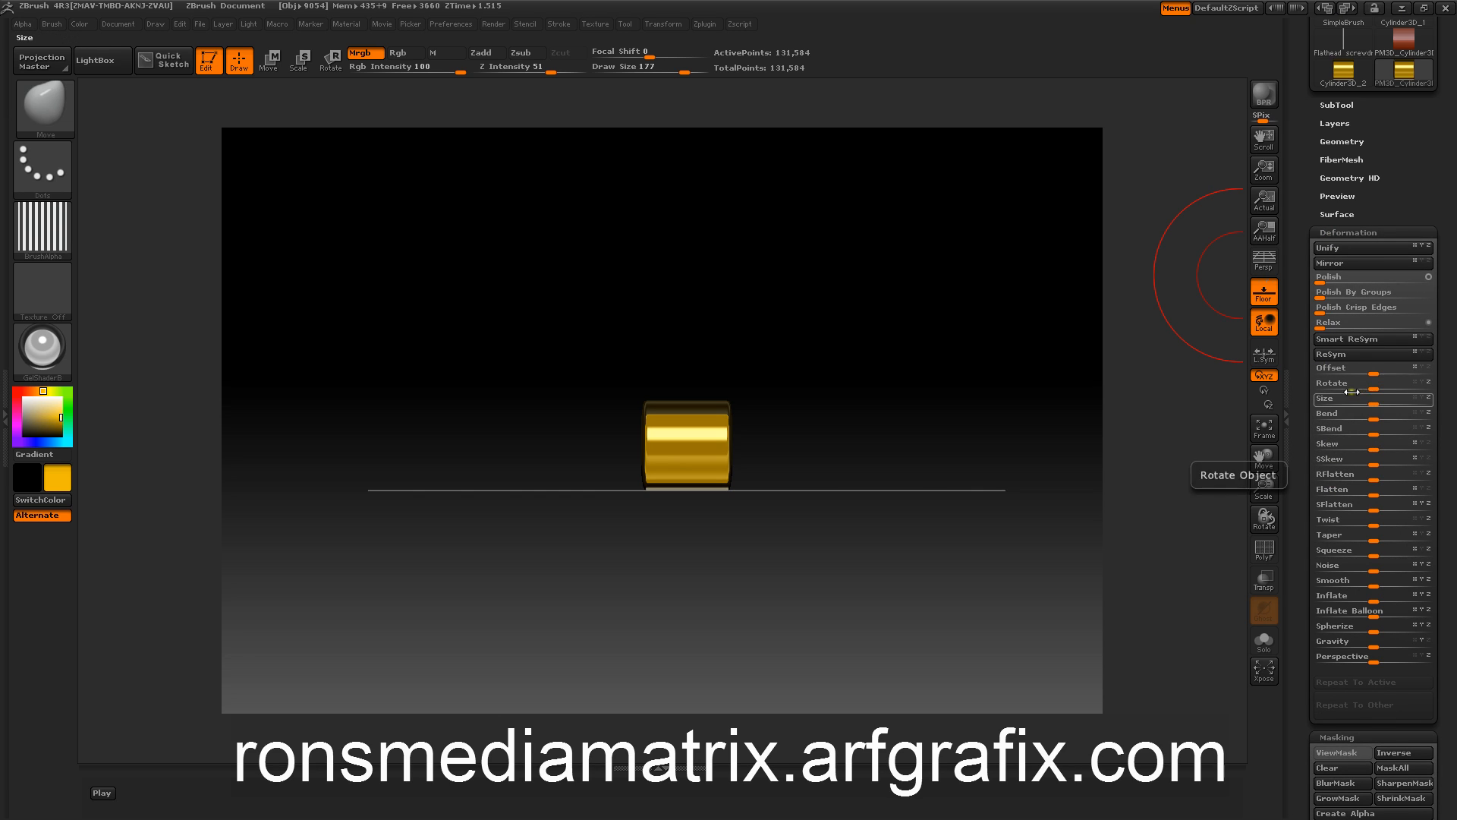
drag(1371, 395, 1431, 410)
mouse_move(825, 246)
mouse_down()
mouse_move(751, 283)
mouse_move(790, 270)
mouse_move(755, 250)
mouse_move(843, 275)
mouse_move(819, 250)
mouse_up()
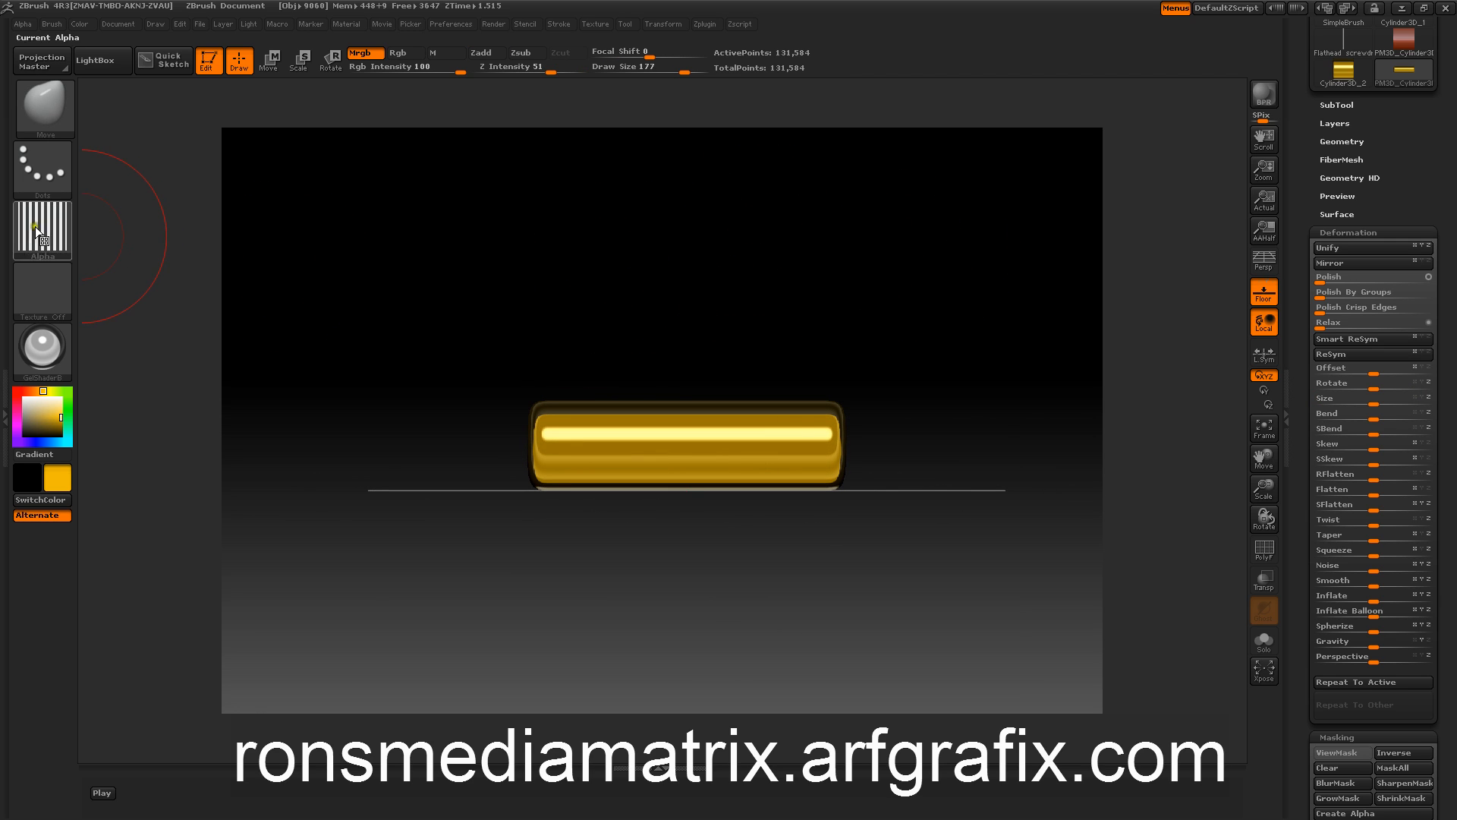
Mask a narrow band around the handle near one end, then invert and blur the mask
mouse_move(28, 240)
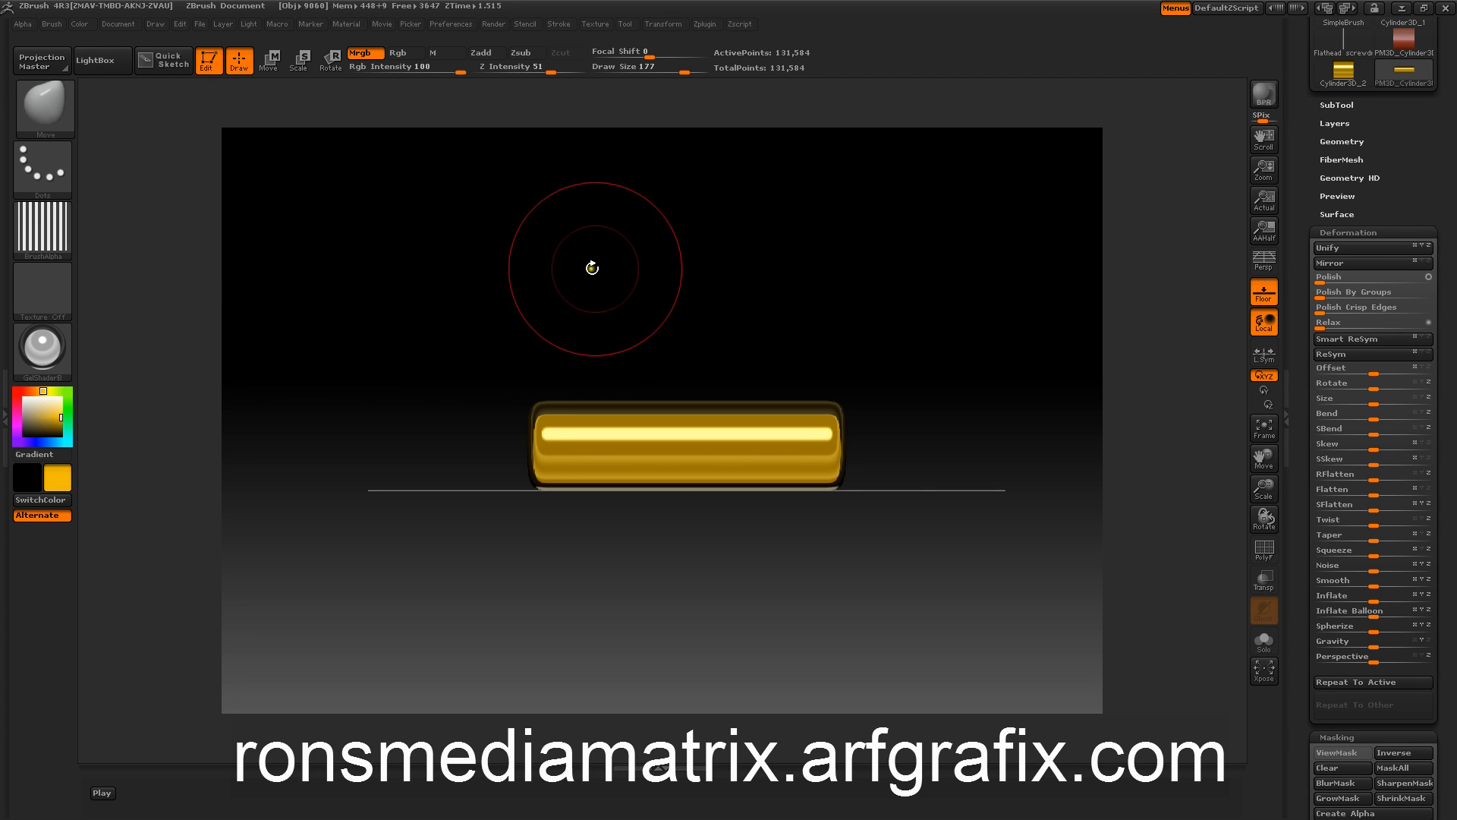
key(ctrl)
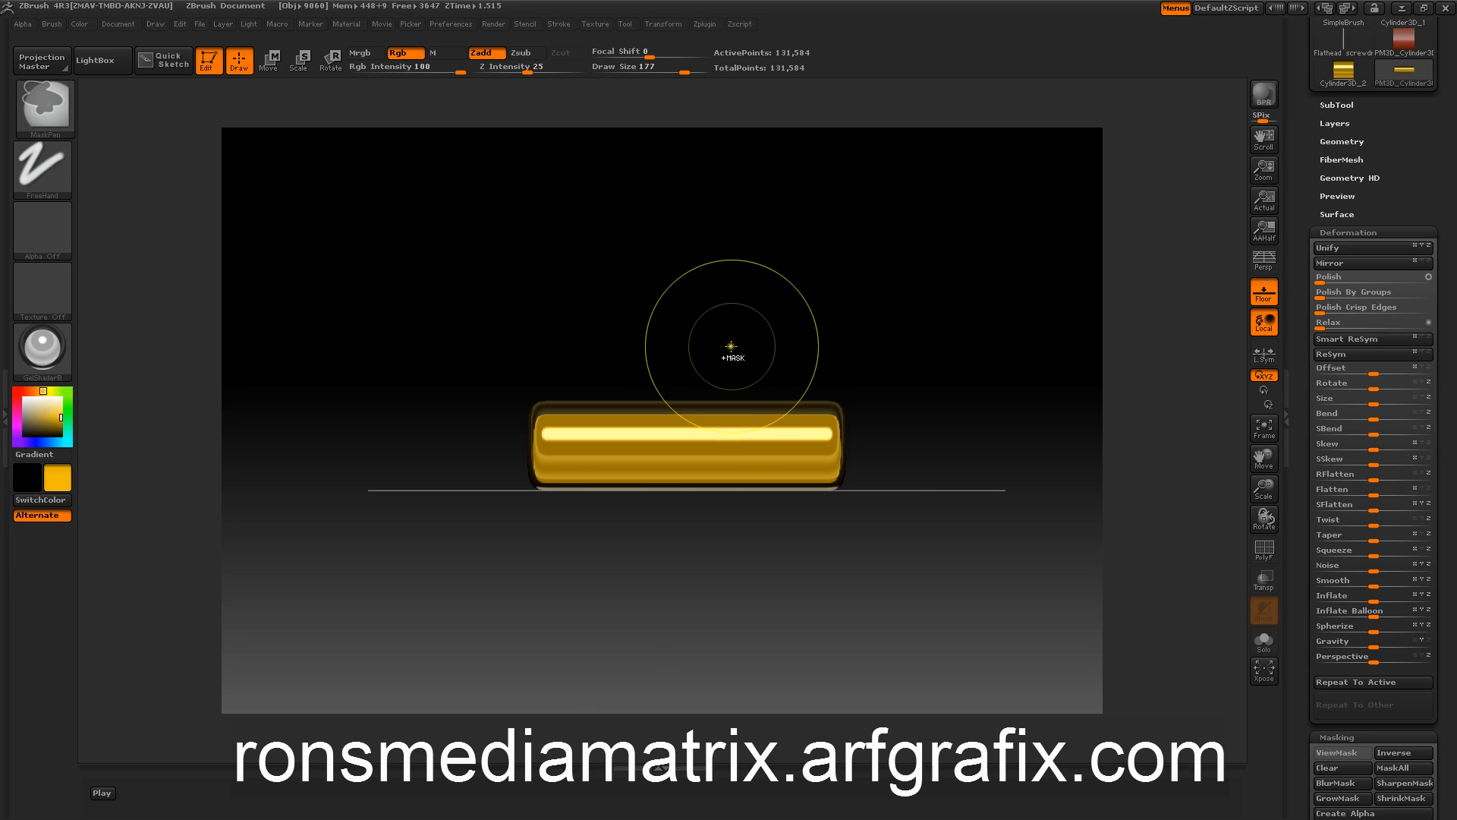
mouse_move(755, 355)
ctrl+mouse_down()
mouse_move(783, 430)
mouse_move(790, 539)
ctrl+mouse_up()
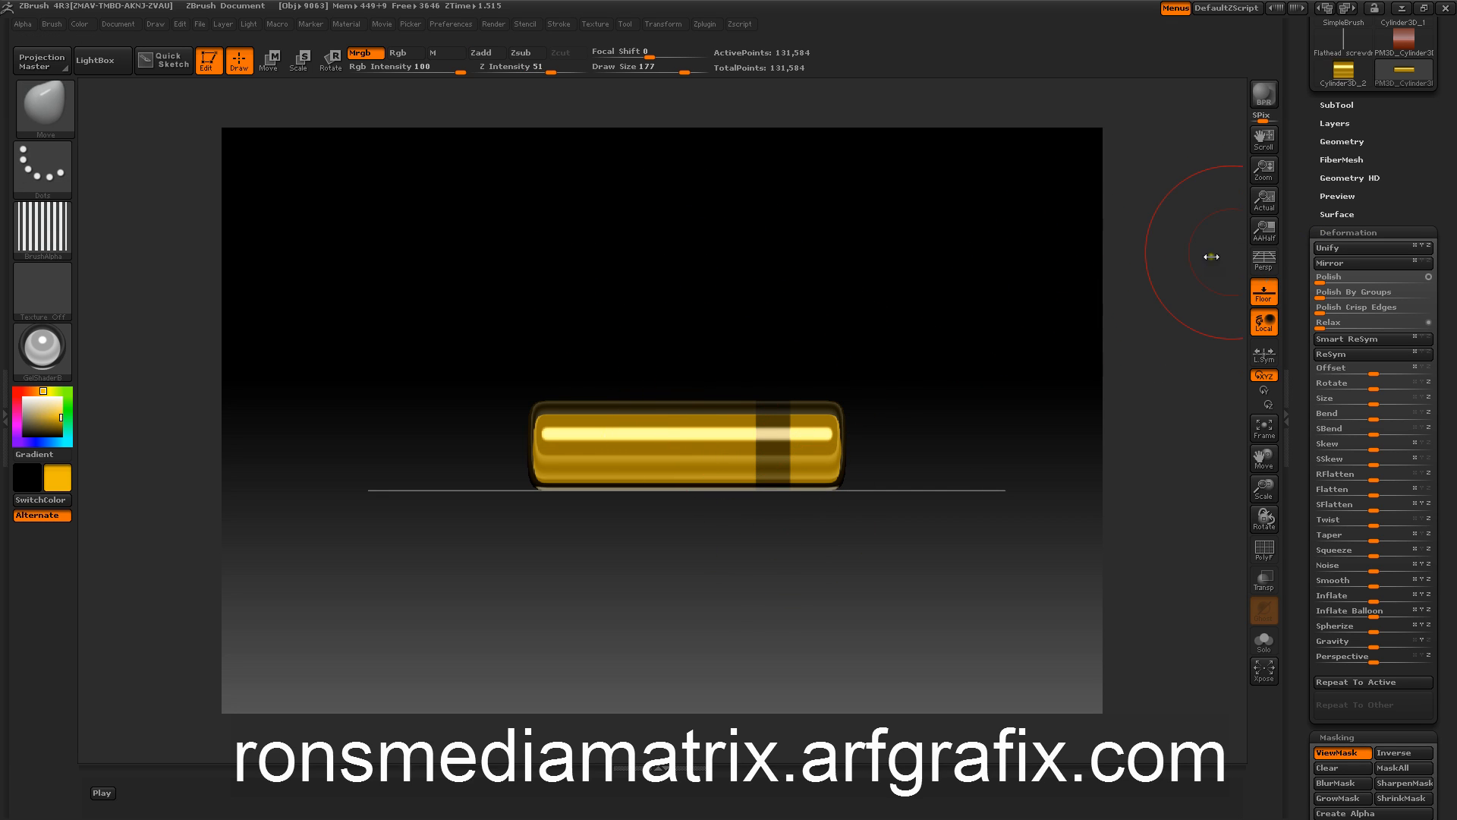
click(1333, 233)
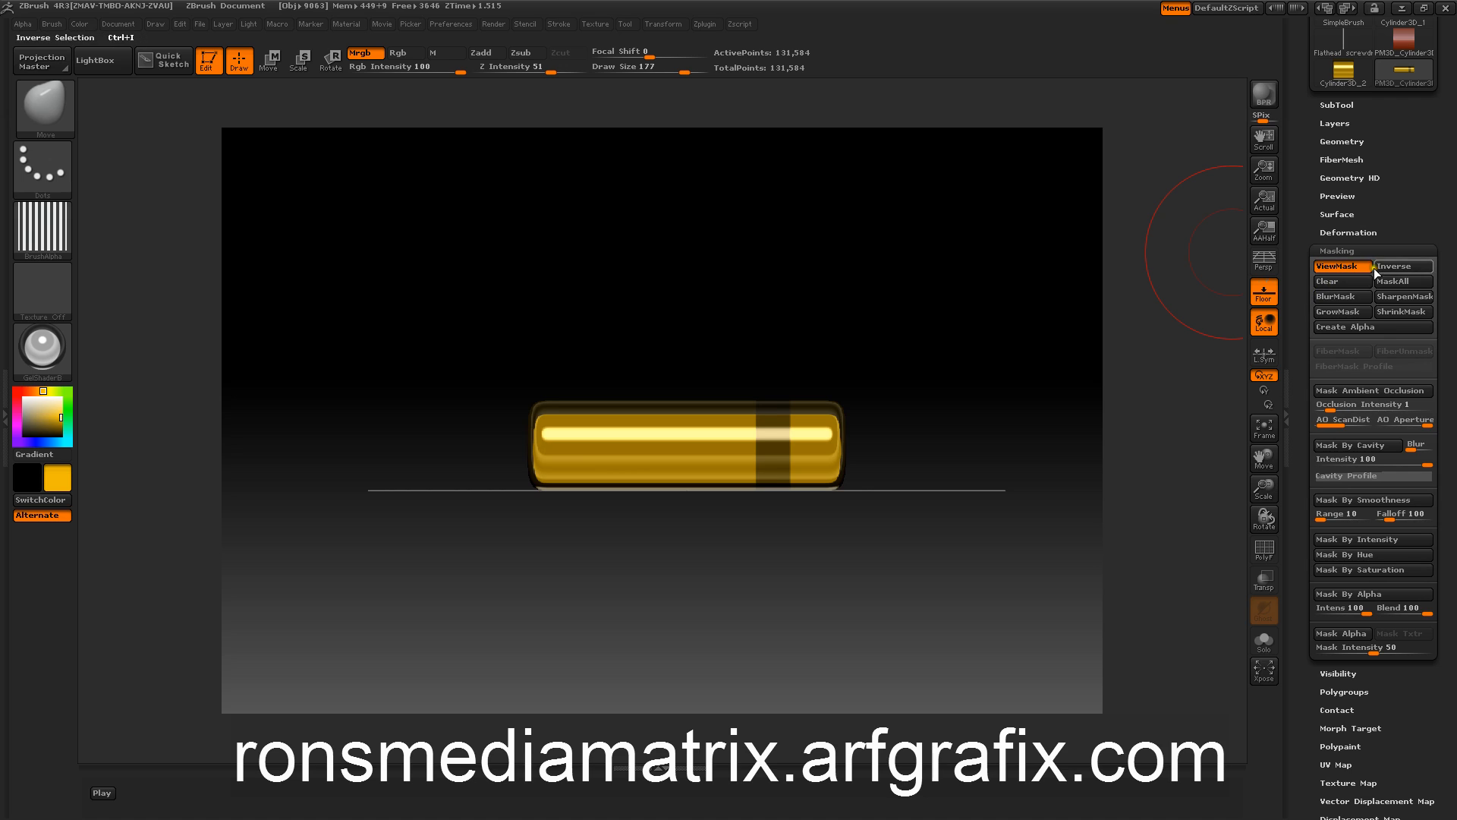
click(1385, 267)
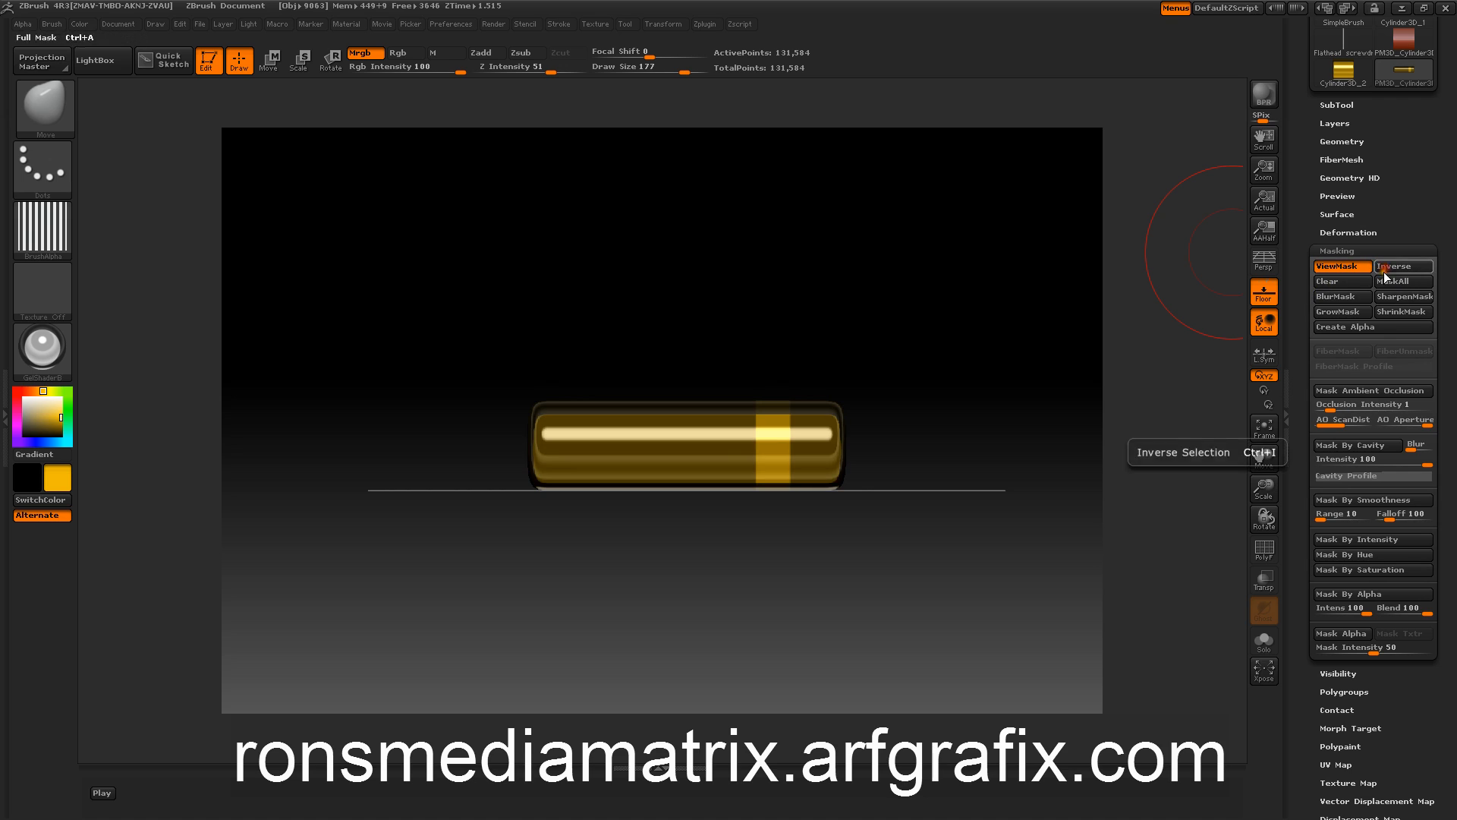
click(1333, 297)
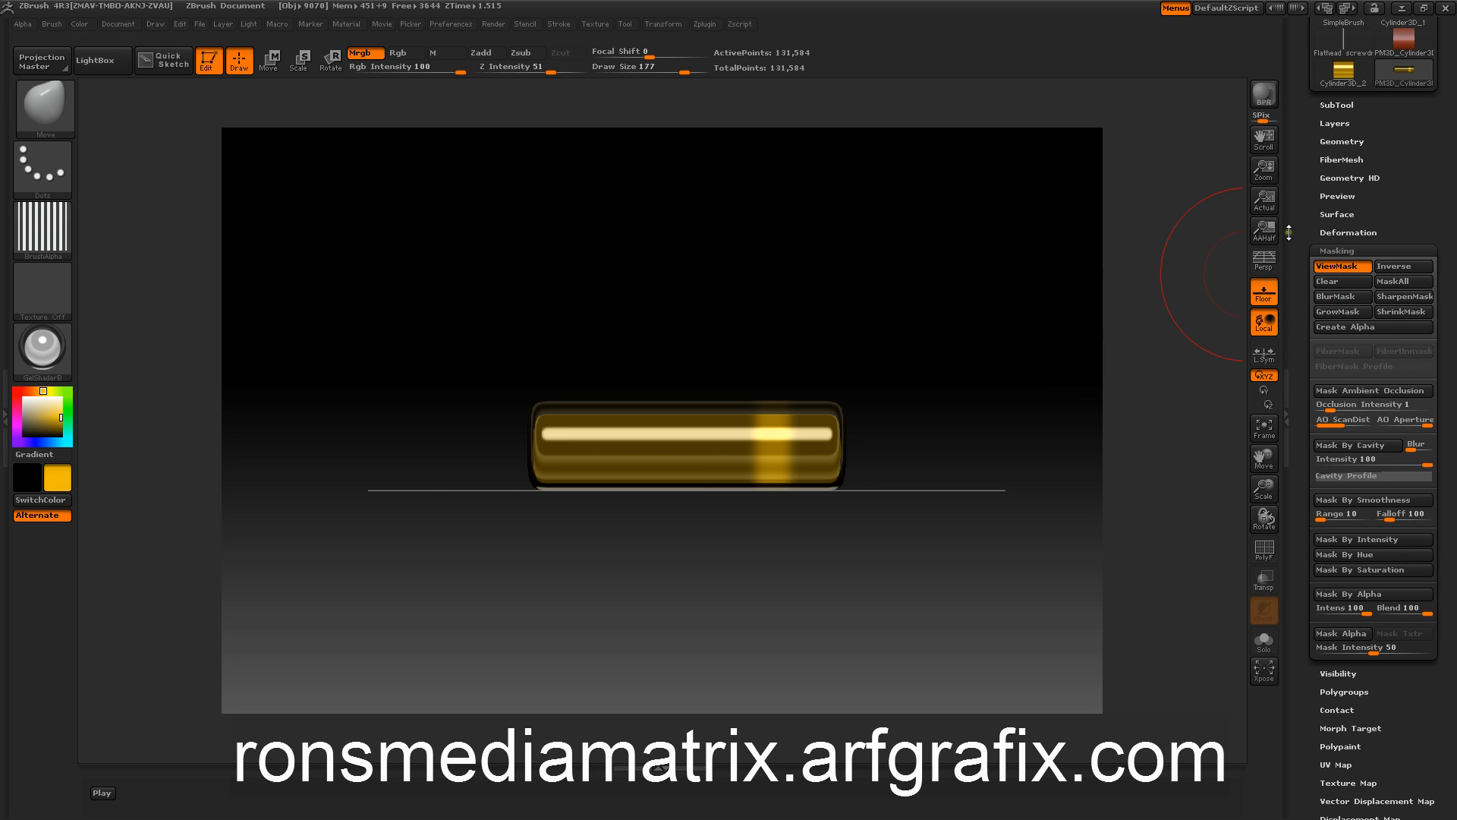
click(1336, 251)
mouse_move(969, 253)
mouse_down()
mouse_move(900, 273)
mouse_move(955, 253)
mouse_up()
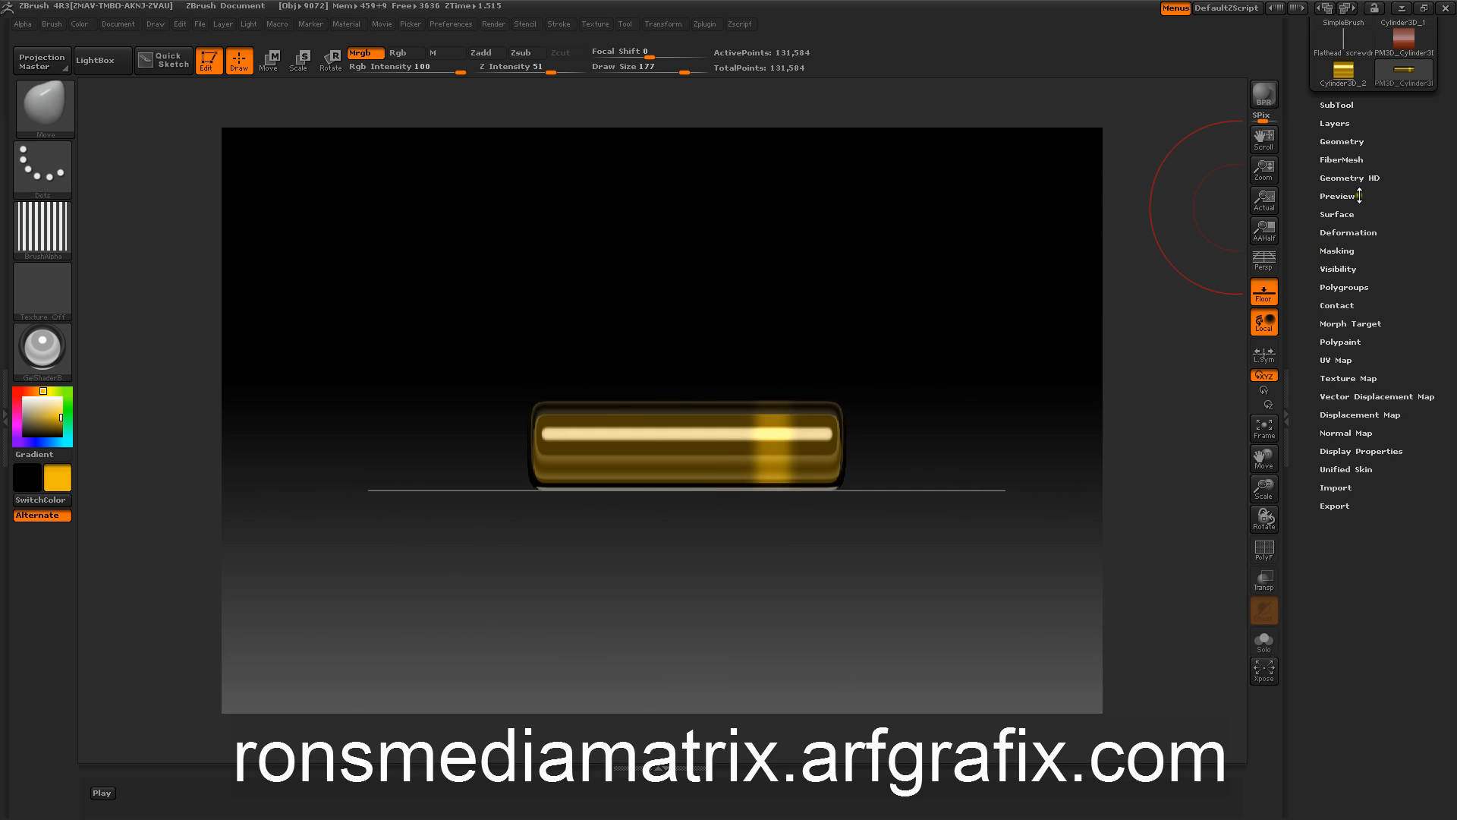
Shrink the unmasked band with the Size deformation on X and Y to form a narrow neck
drag(1311, 196, 1305, 257)
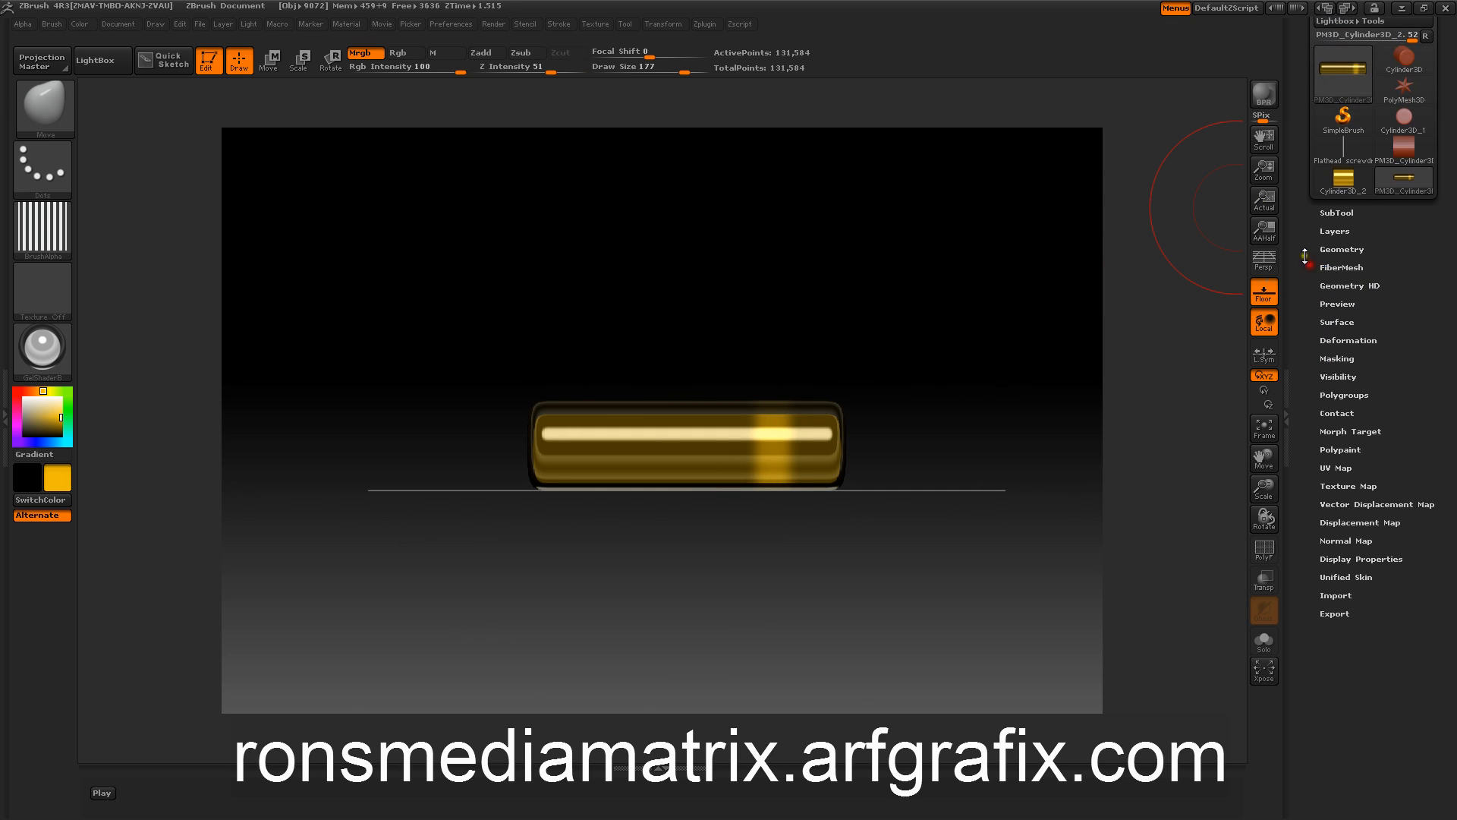
click(1329, 340)
mouse_move(1080, 341)
mouse_down()
mouse_move(878, 351)
mouse_move(950, 352)
mouse_up()
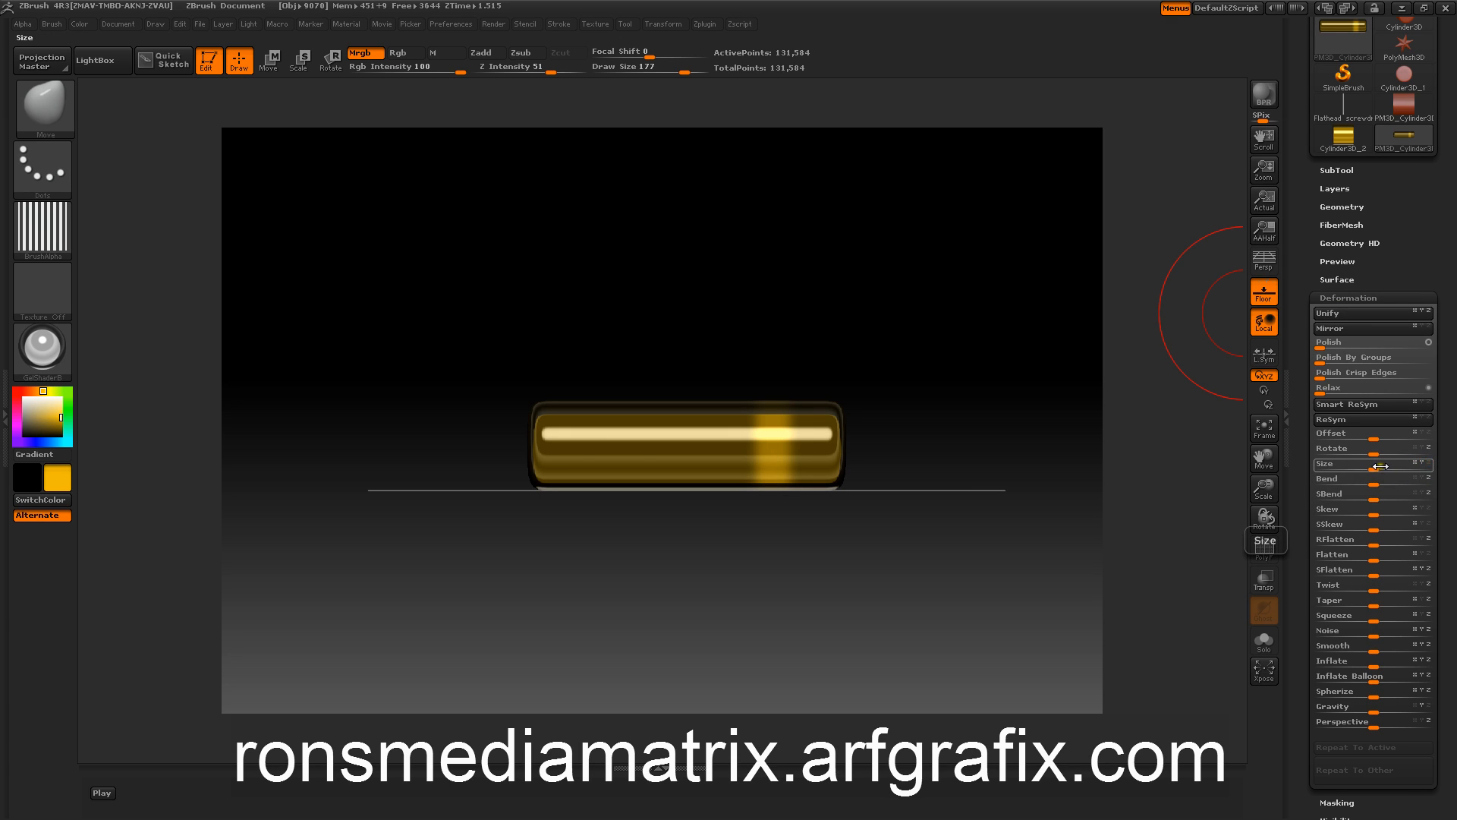
drag(1373, 464, 1355, 464)
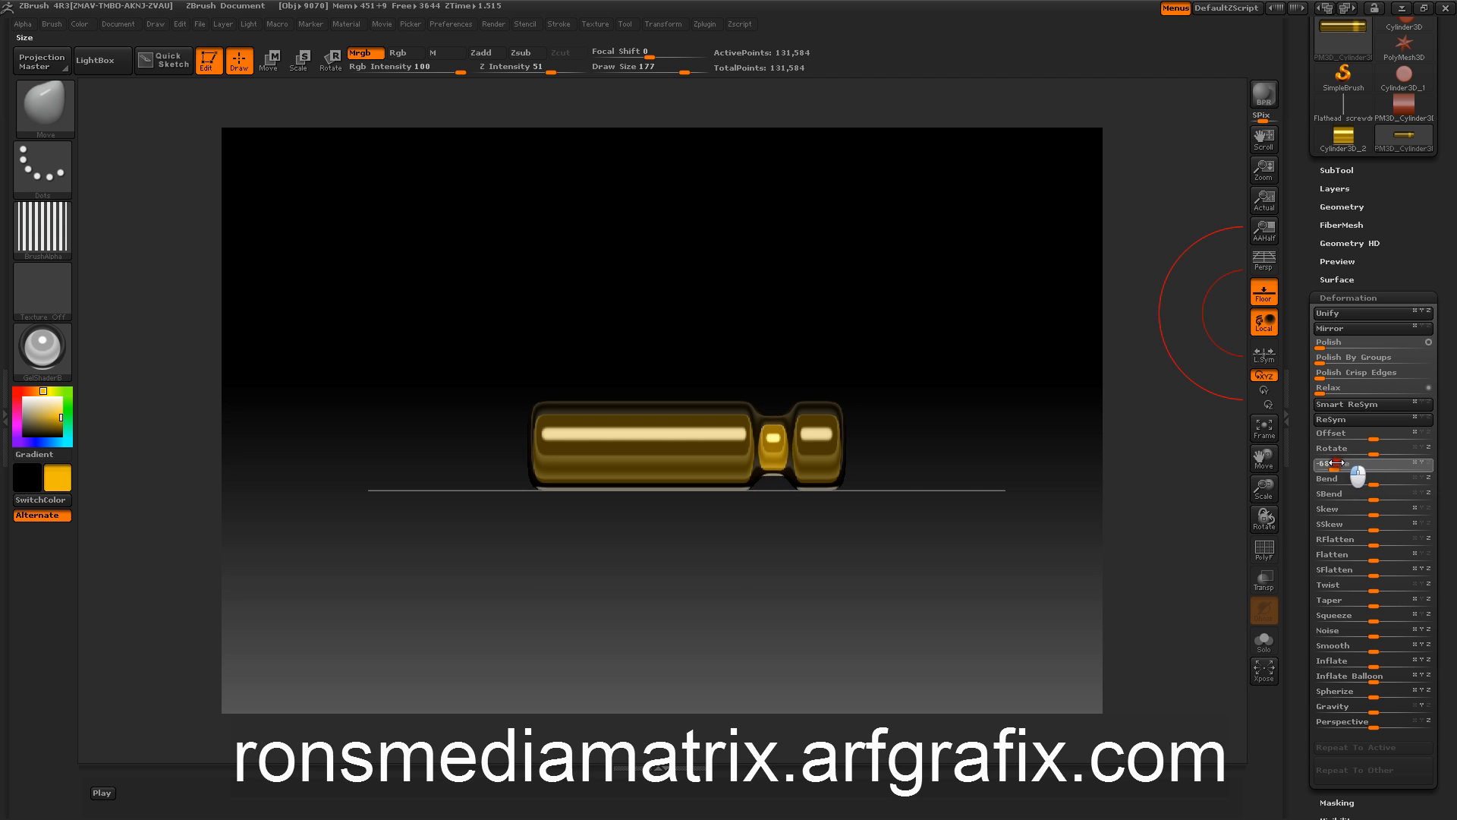
mouse_move(963, 299)
mouse_down()
mouse_move(645, 263)
mouse_move(604, 240)
mouse_move(797, 220)
mouse_move(759, 228)
mouse_up()
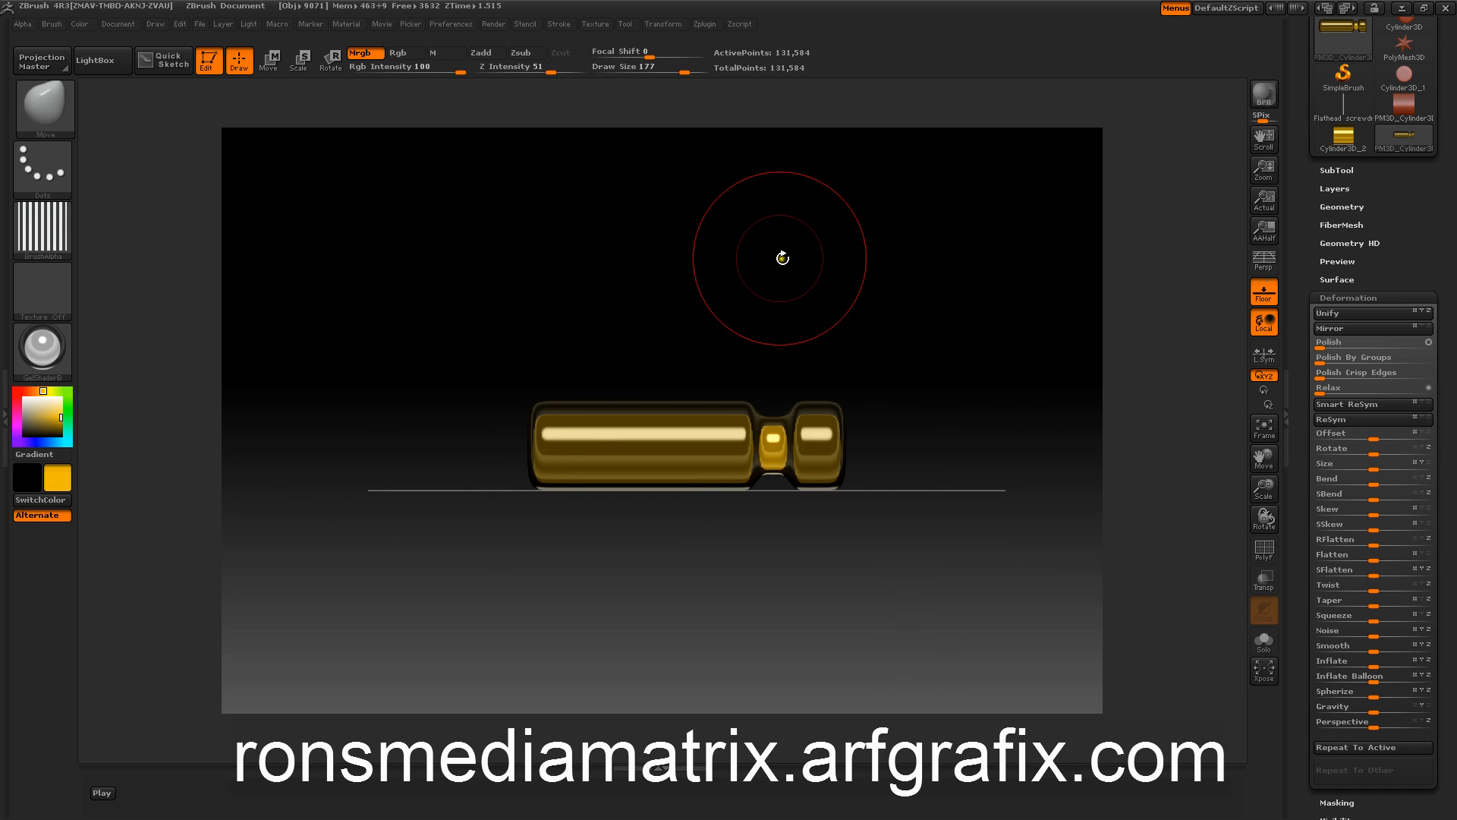
Clear the mask from the handle
click(1329, 297)
drag(1307, 240, 1312, 311)
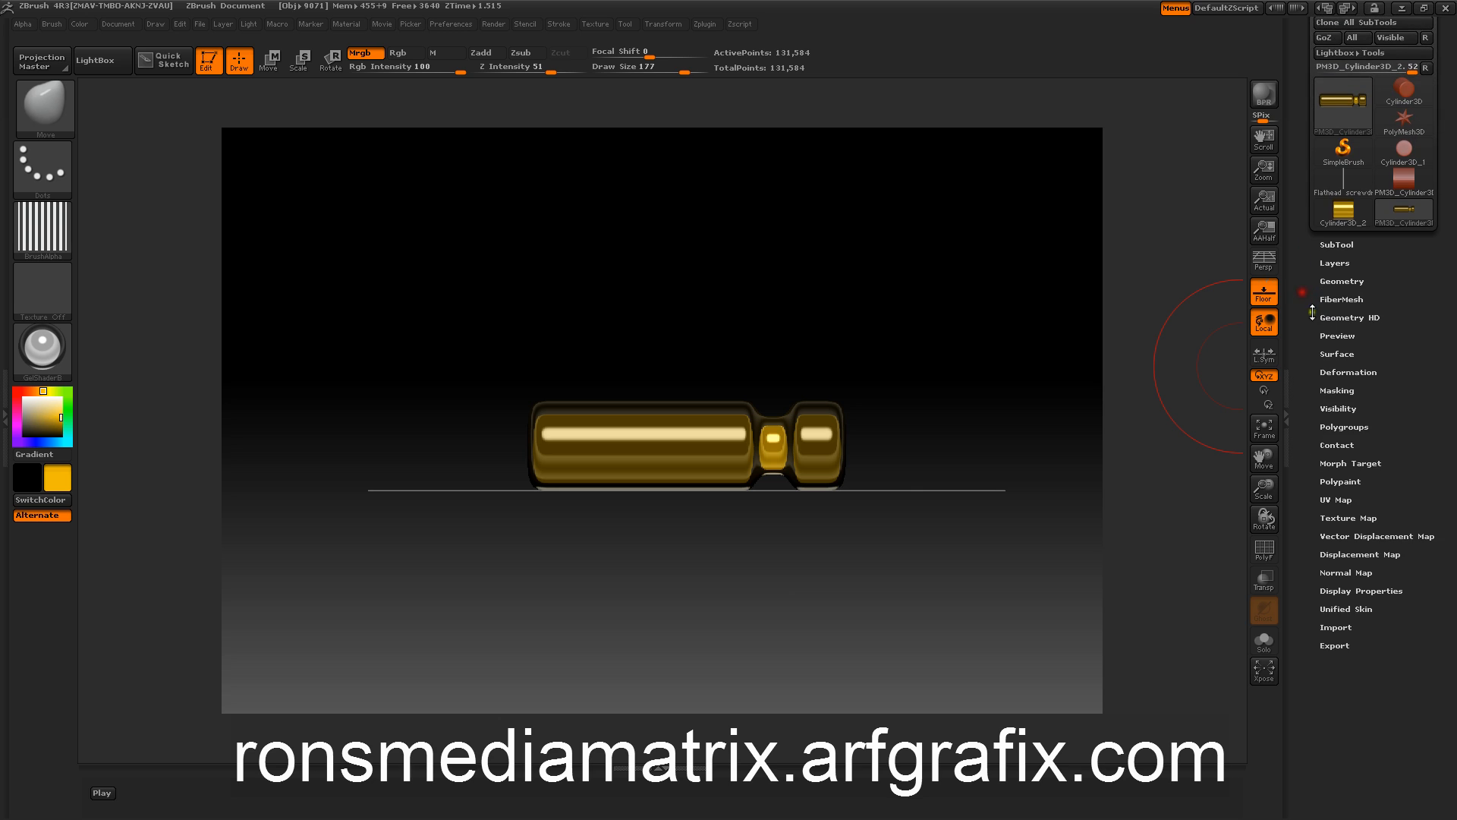
click(1334, 390)
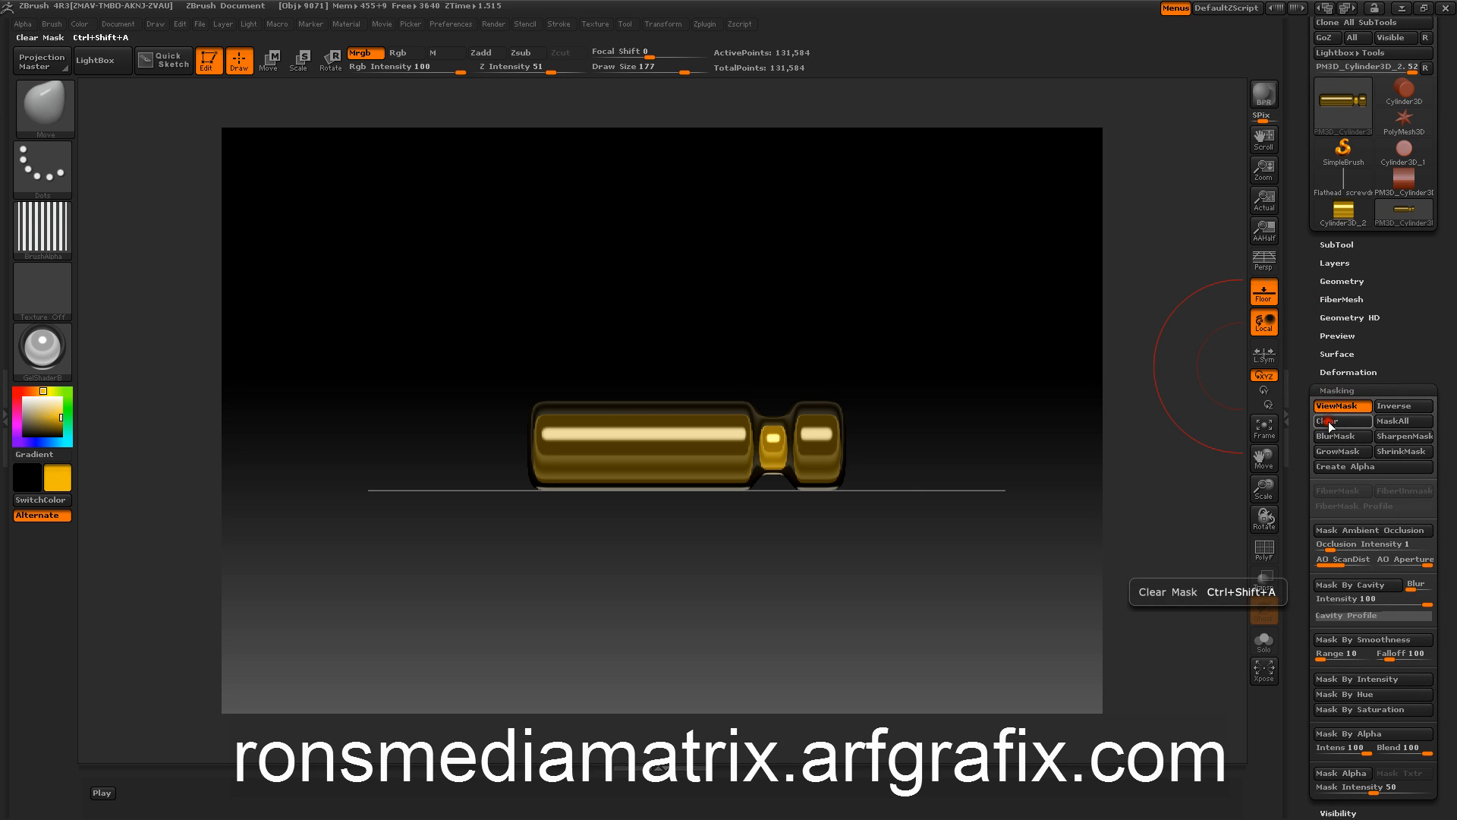
click(1327, 422)
mouse_move(976, 253)
mouse_down()
mouse_move(934, 286)
mouse_move(979, 279)
mouse_up()
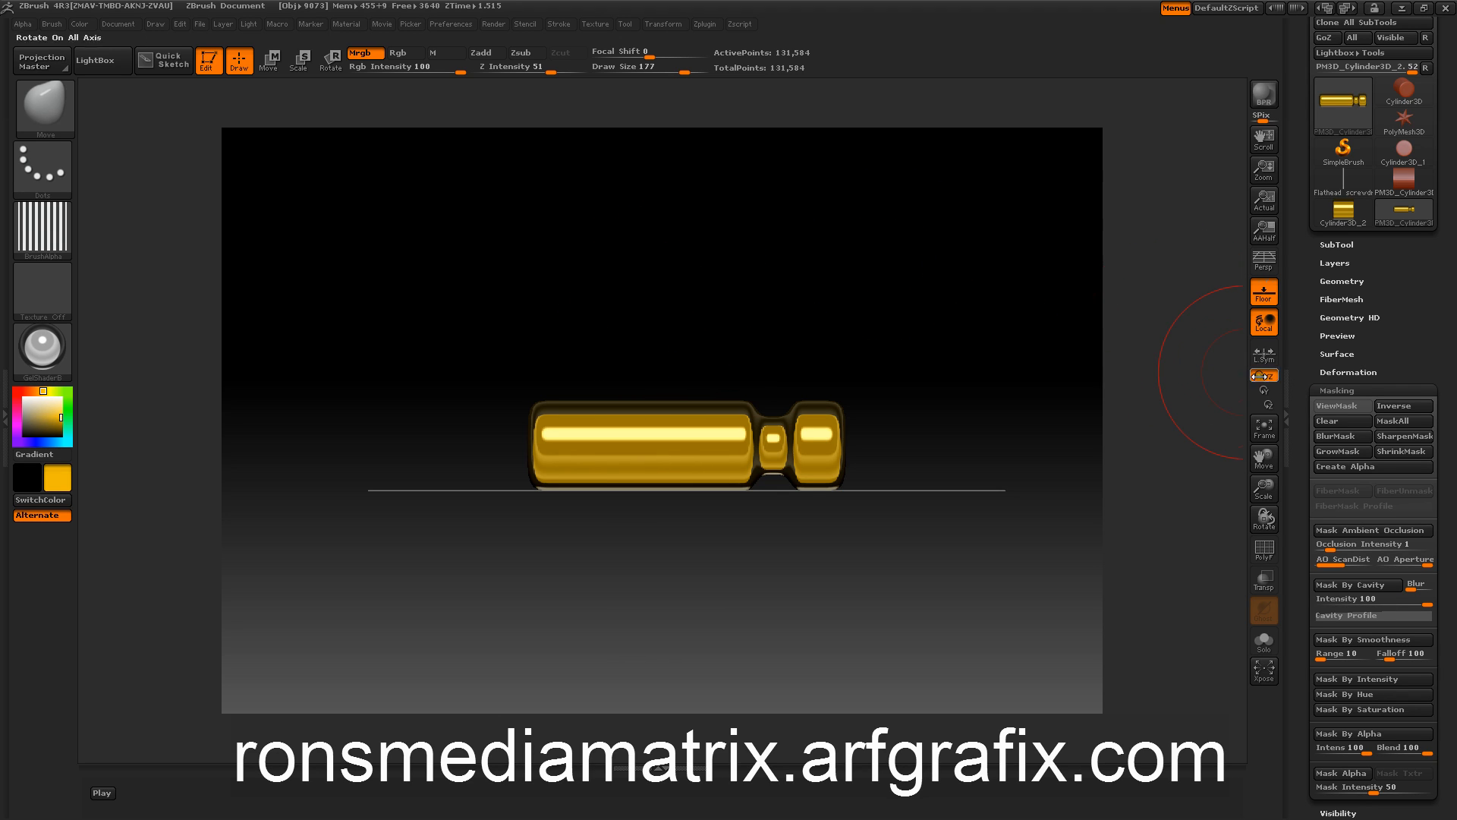
Mask the handle by the striped alpha so the stripes run along its length
drag(1326, 390, 1318, 294)
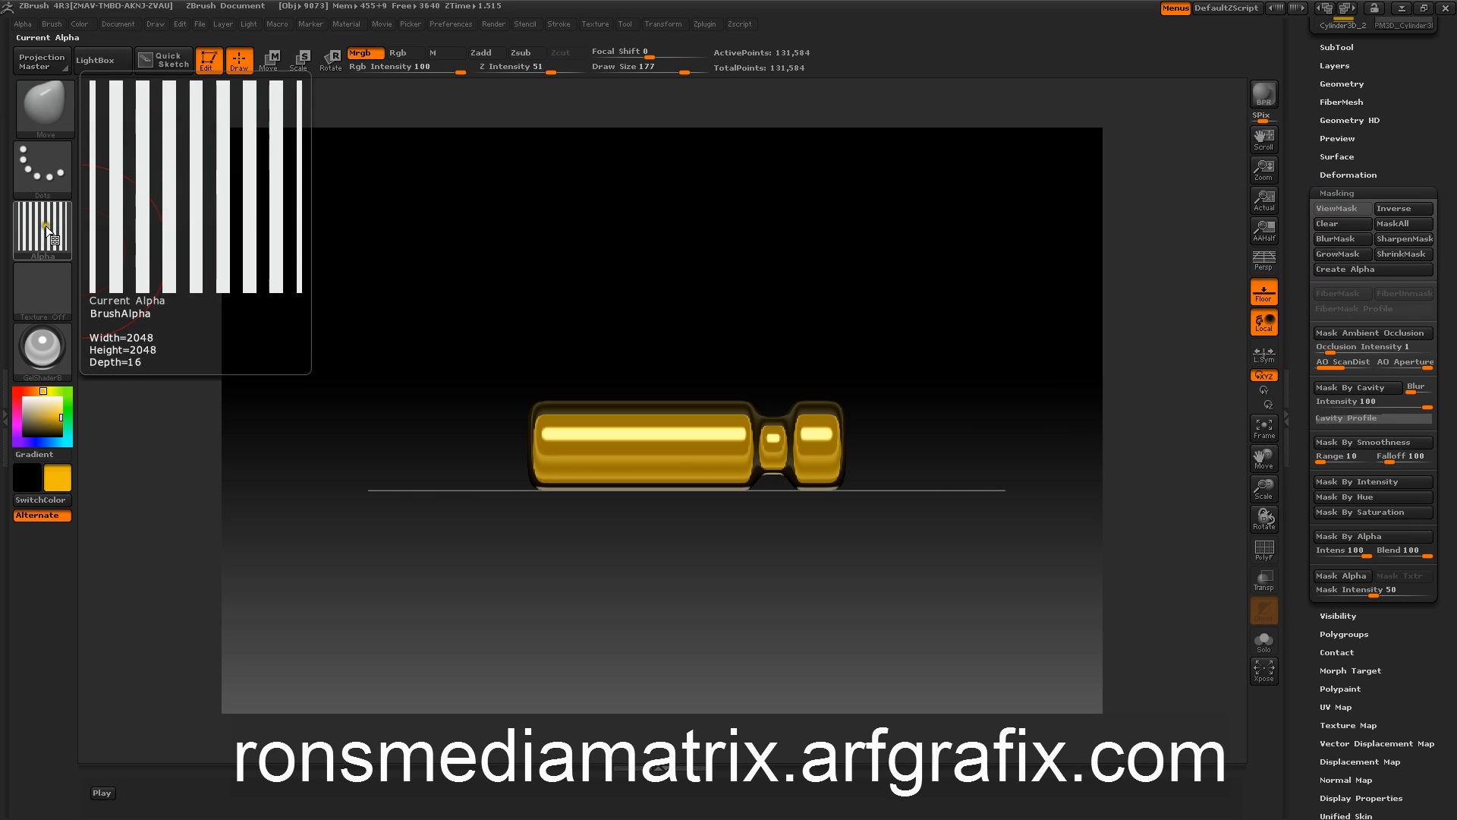
click(1345, 536)
mouse_move(937, 317)
mouse_down()
mouse_move(867, 319)
mouse_move(920, 321)
mouse_move(870, 297)
mouse_move(964, 297)
mouse_move(918, 312)
mouse_move(904, 286)
mouse_move(894, 303)
mouse_move(899, 286)
mouse_up()
key(ctrl)
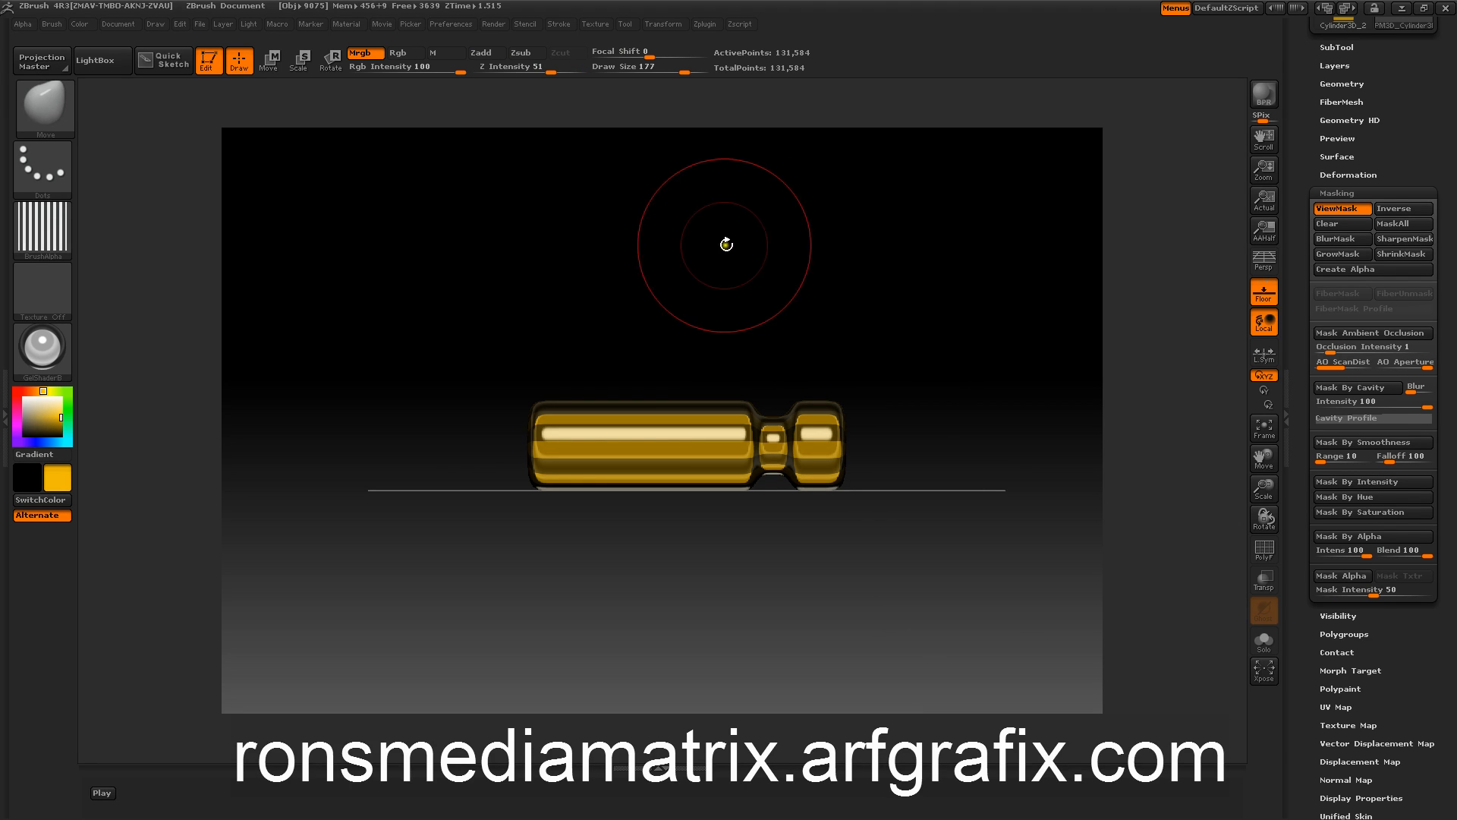
Subtract the striped mask from a narrow strip at each end of the handle
mouse_move(745, 252)
alt+mouse_down()
mouse_move(734, 301)
mouse_move(694, 264)
mouse_move(713, 260)
mouse_move(575, 248)
alt+mouse_up()
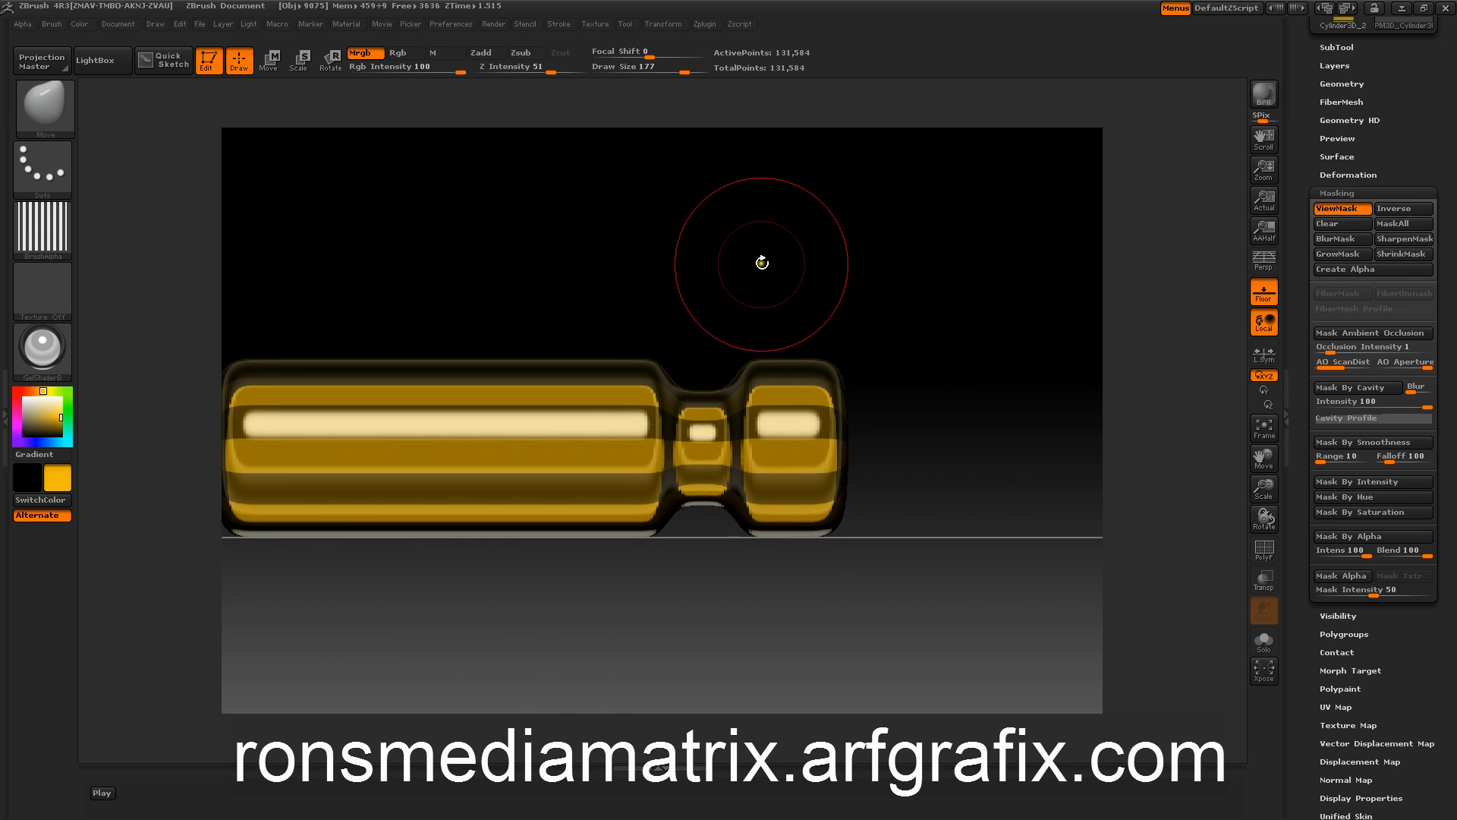
key(ctrl)
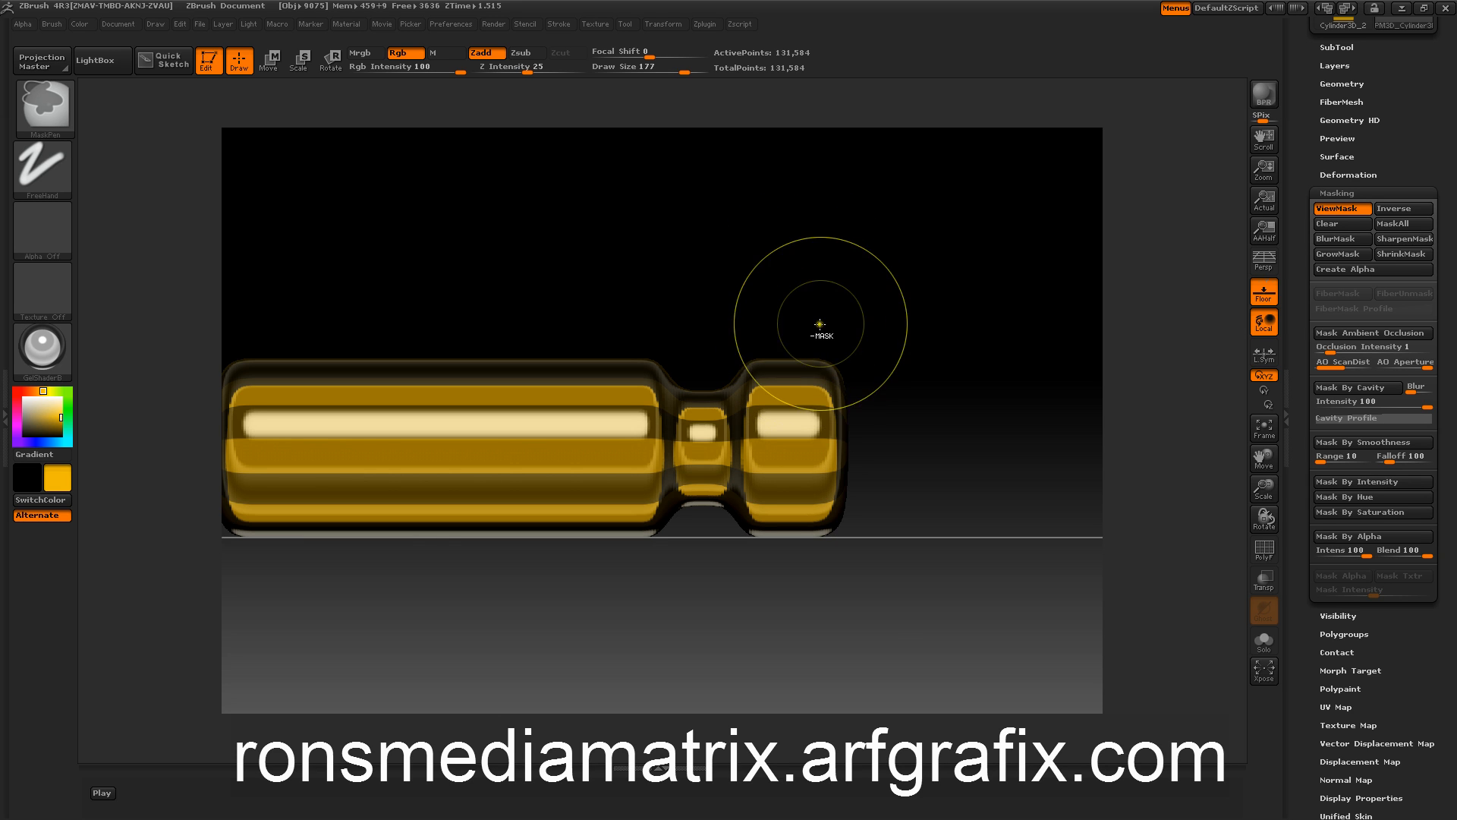
mouse_move(815, 285)
ctrl+mouse_down()
mouse_move(856, 455)
mouse_move(858, 579)
ctrl+mouse_up()
mouse_move(932, 462)
mouse_down()
mouse_move(891, 458)
mouse_move(976, 439)
mouse_move(937, 445)
mouse_up()
mouse_move(527, 282)
alt+mouse_down()
mouse_move(784, 280)
mouse_move(822, 254)
alt+mouse_up()
key(ctrl)
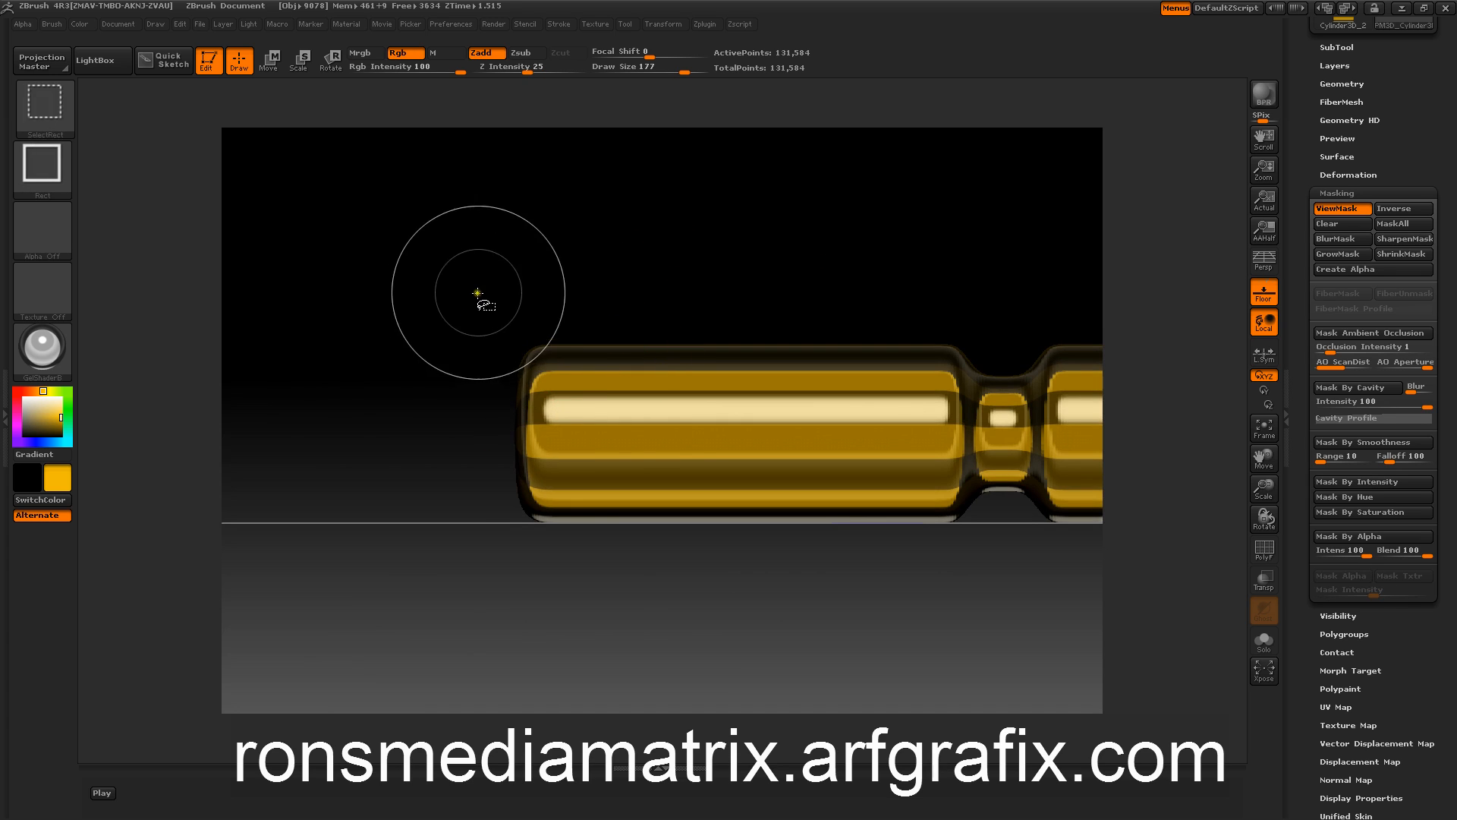
mouse_move(481, 293)
ctrl+shift+mouse_down()
mouse_move(553, 504)
mouse_move(451, 313)
ctrl+shift+mouse_up()
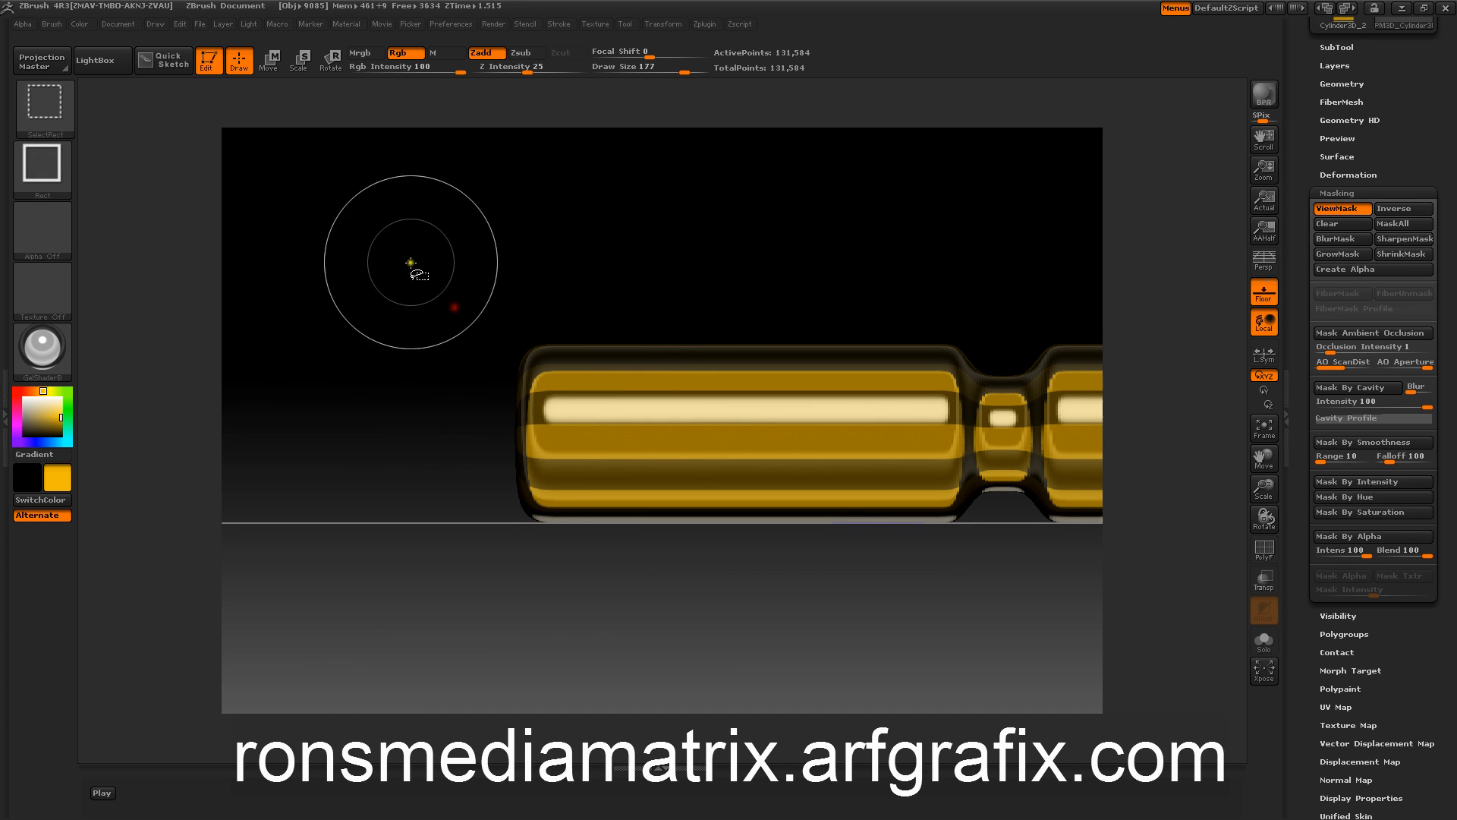
key(ctrl)
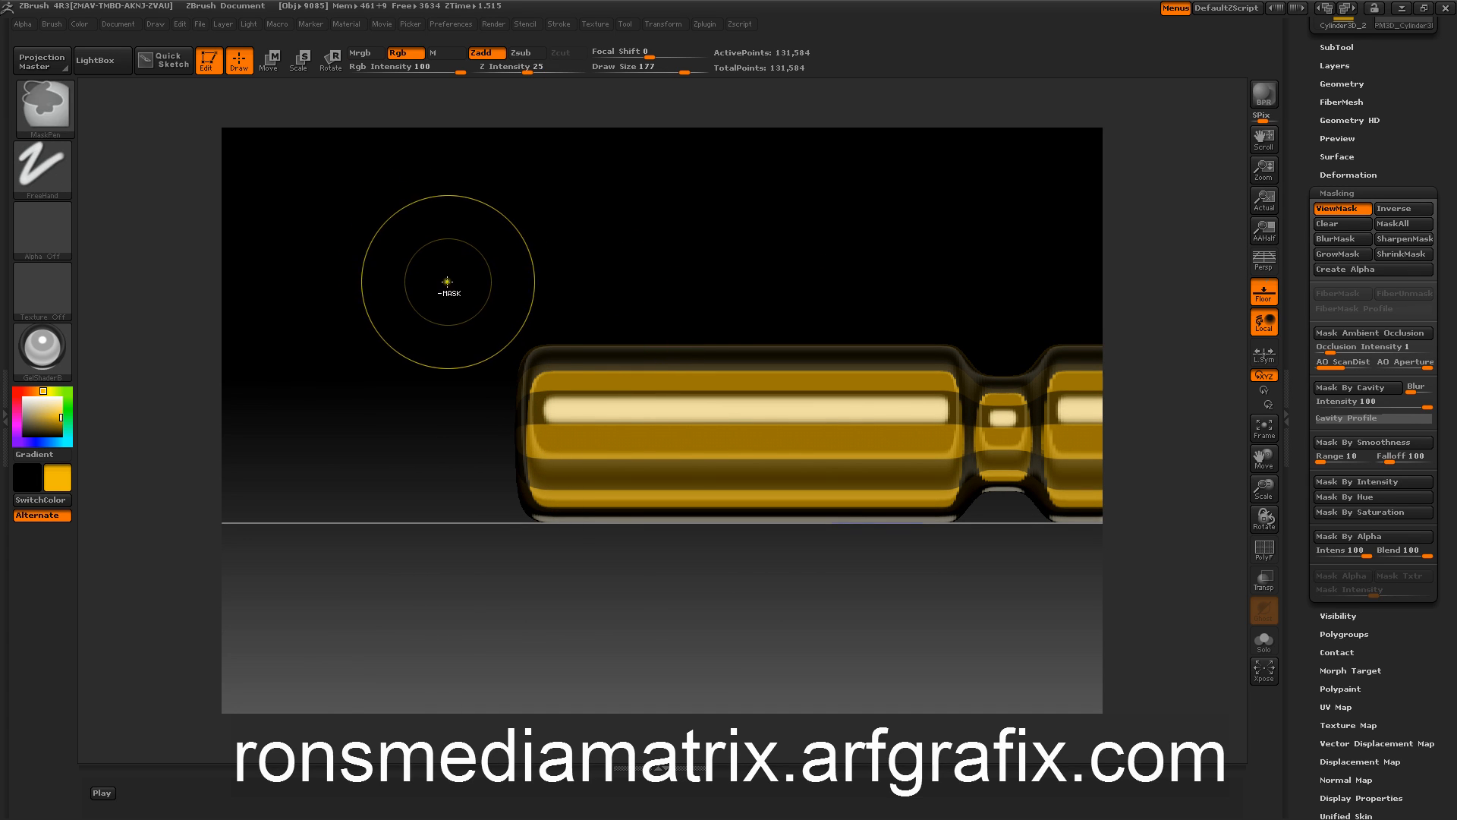
mouse_move(470, 272)
ctrl+mouse_down()
mouse_move(531, 428)
mouse_move(558, 555)
ctrl+mouse_up()
drag(432, 347, 375, 328)
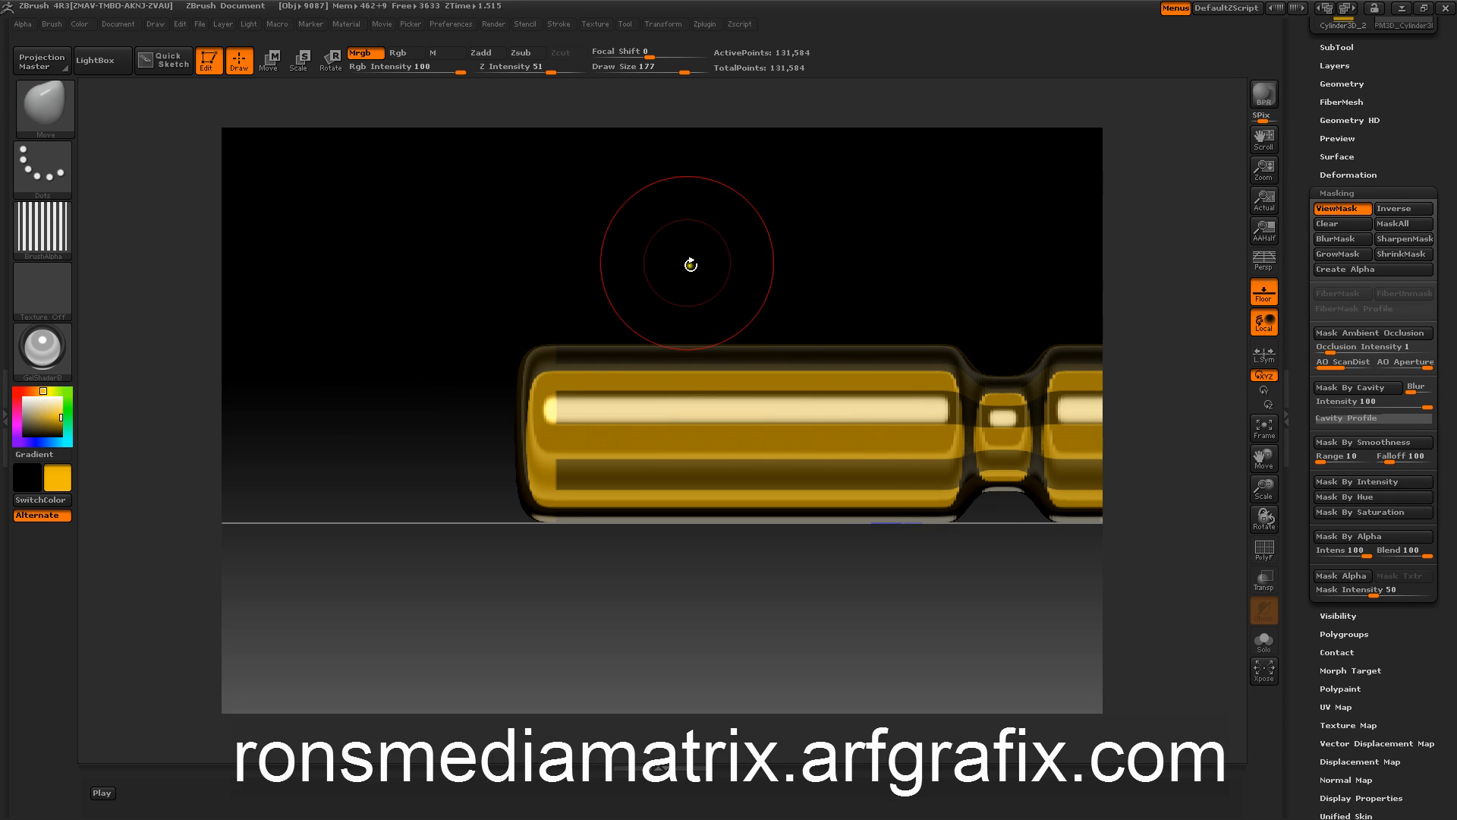
Blur the striped mask to soften its edges along the handle
alt+drag(601, 273, 497, 255)
alt+drag(581, 248, 537, 234)
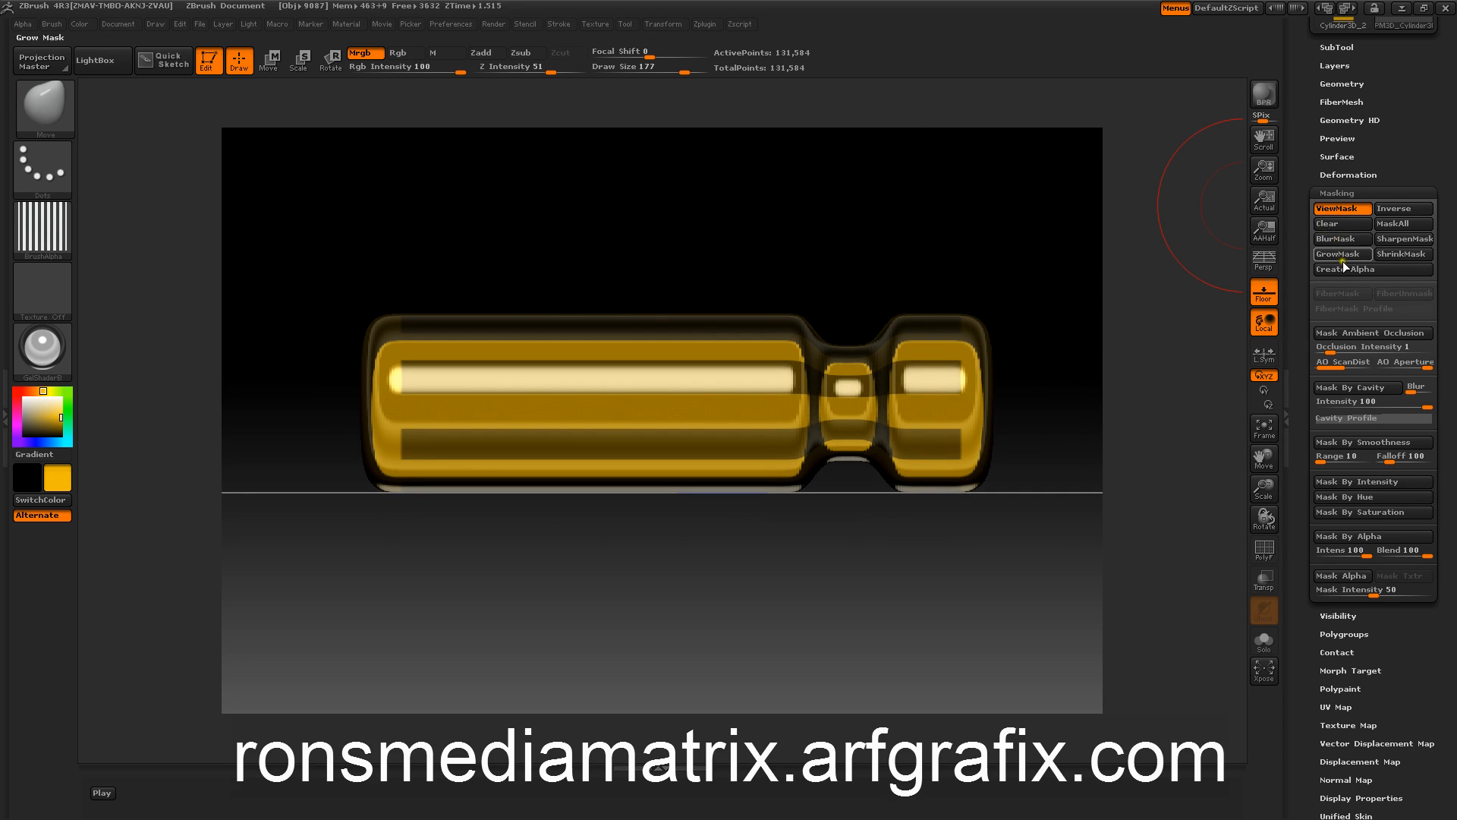
click(1331, 239)
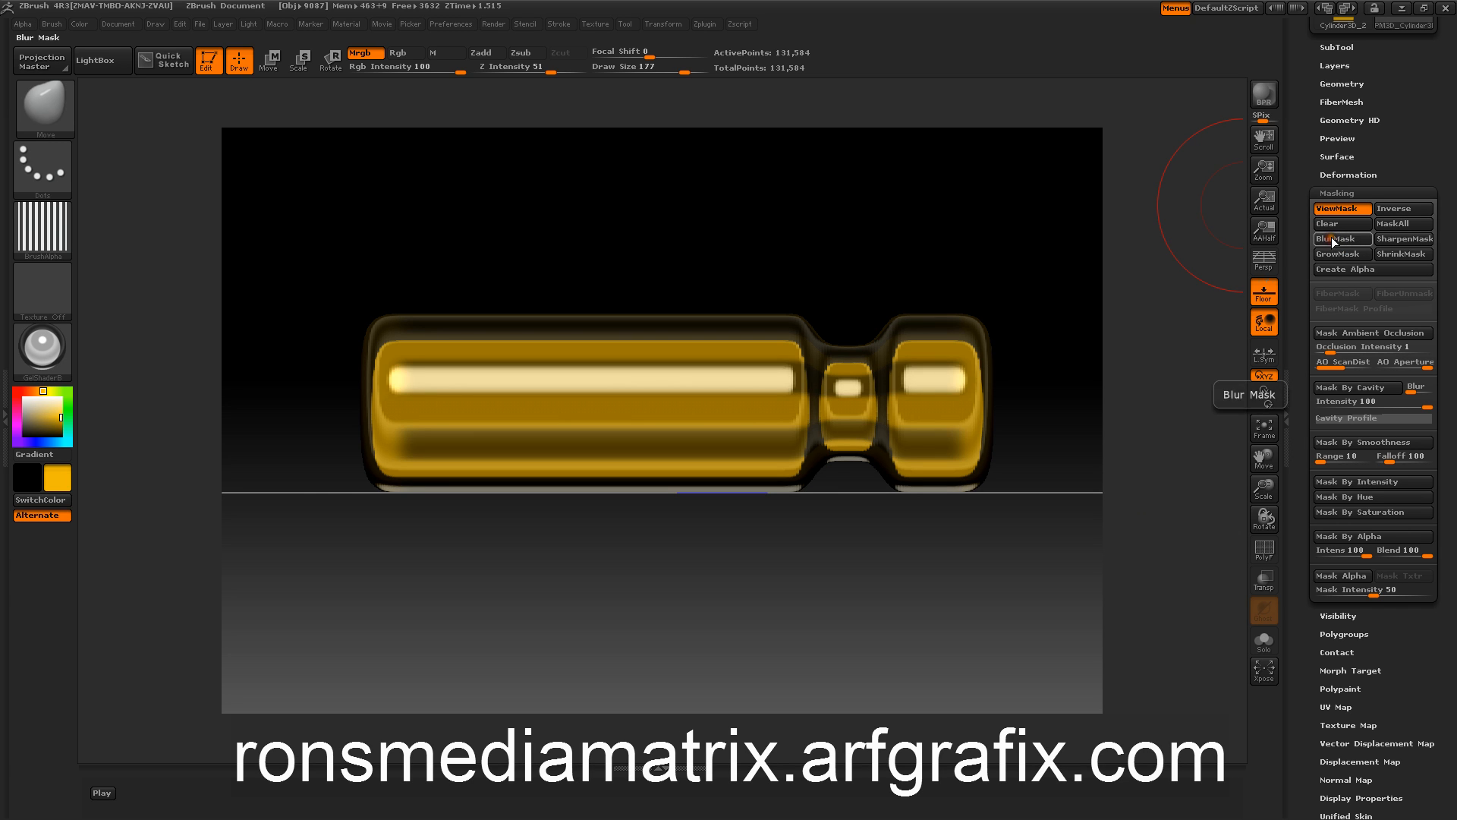
mouse_move(847, 221)
mouse_down()
mouse_move(862, 224)
mouse_move(838, 222)
mouse_up()
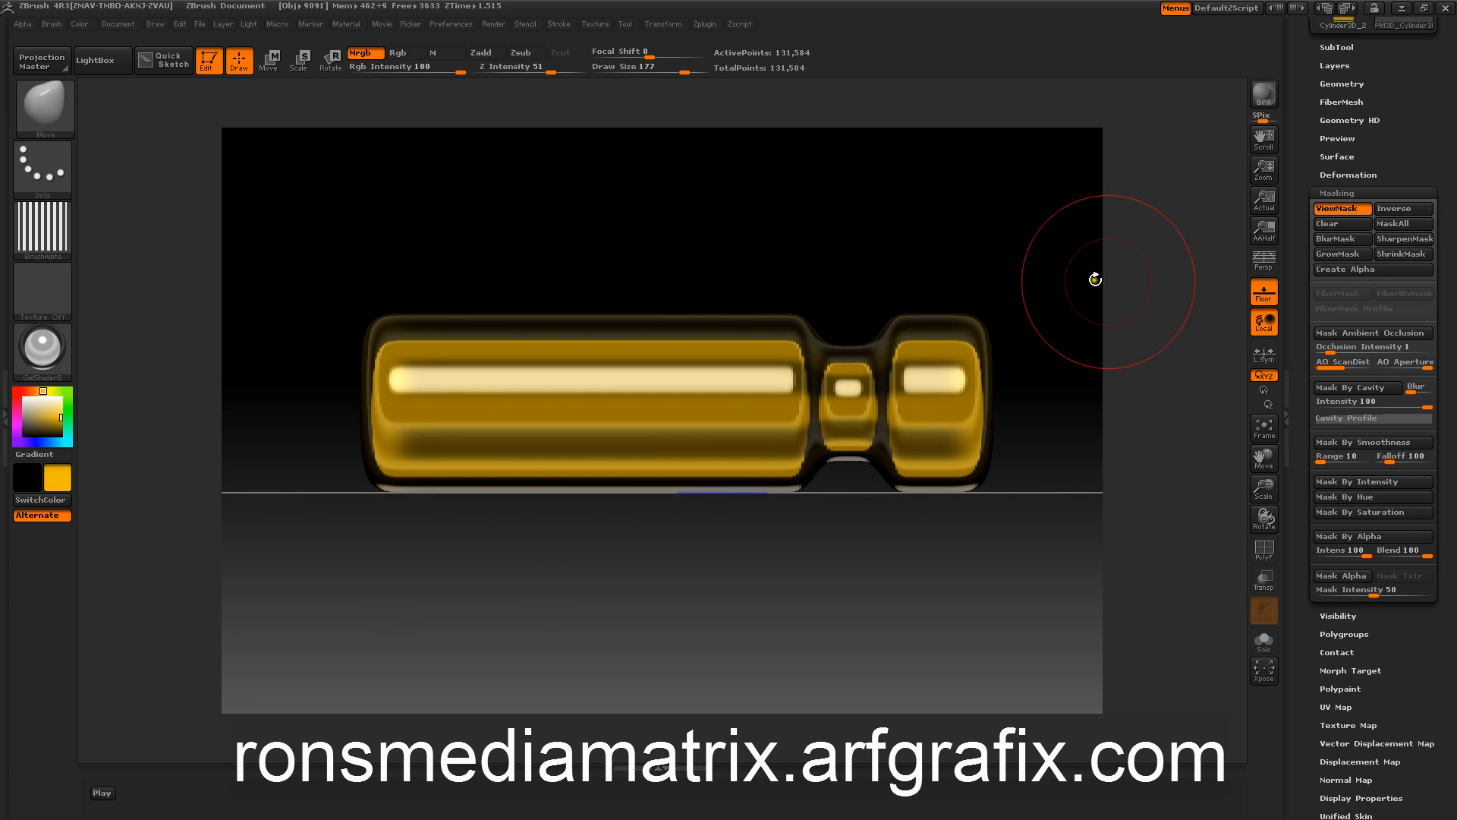
Shrink the unmasked stripes with the Size deformation on X and Y to carve lengthwise grooves into the handle
click(1317, 192)
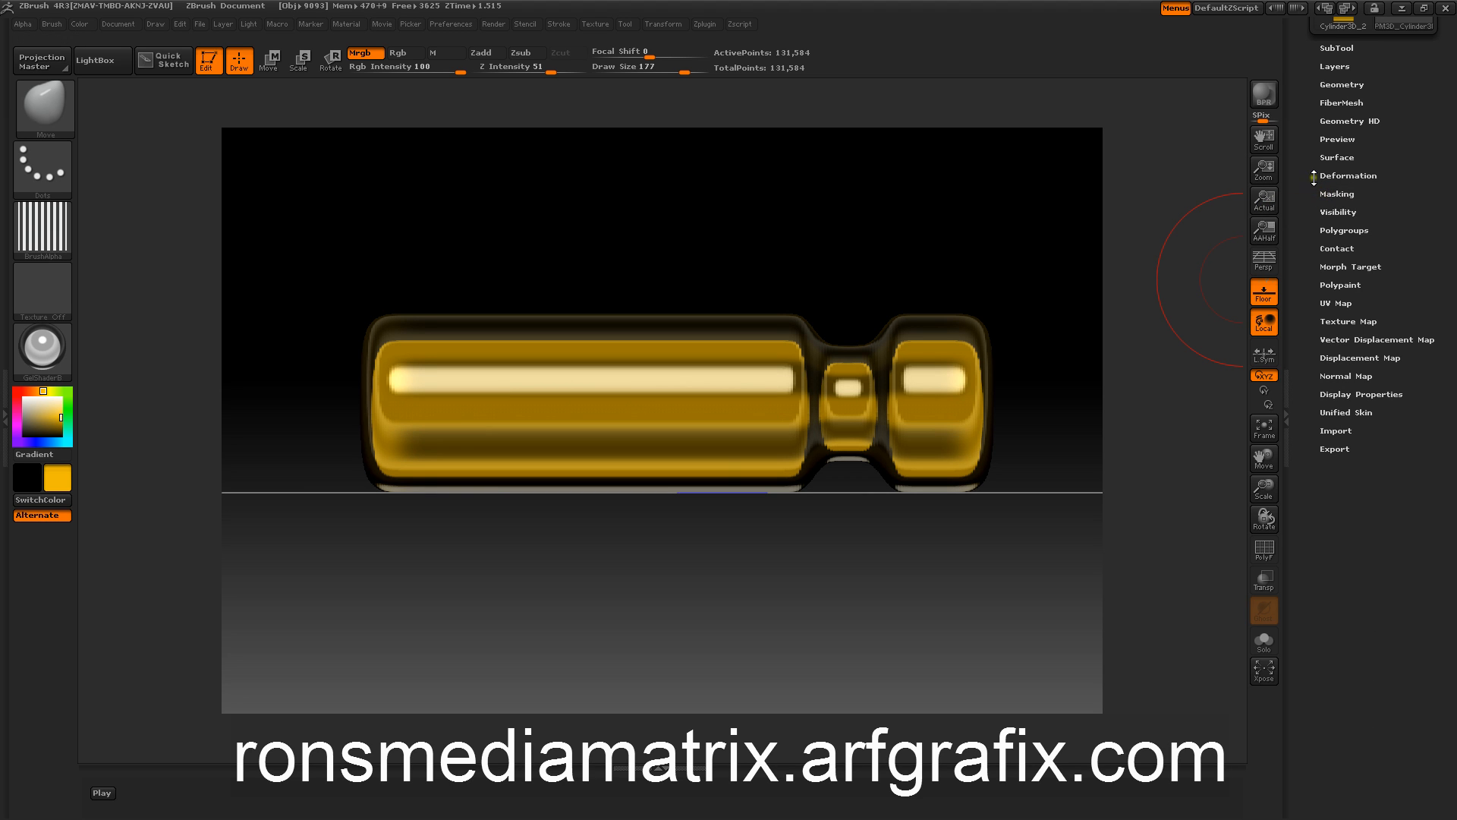
click(1328, 175)
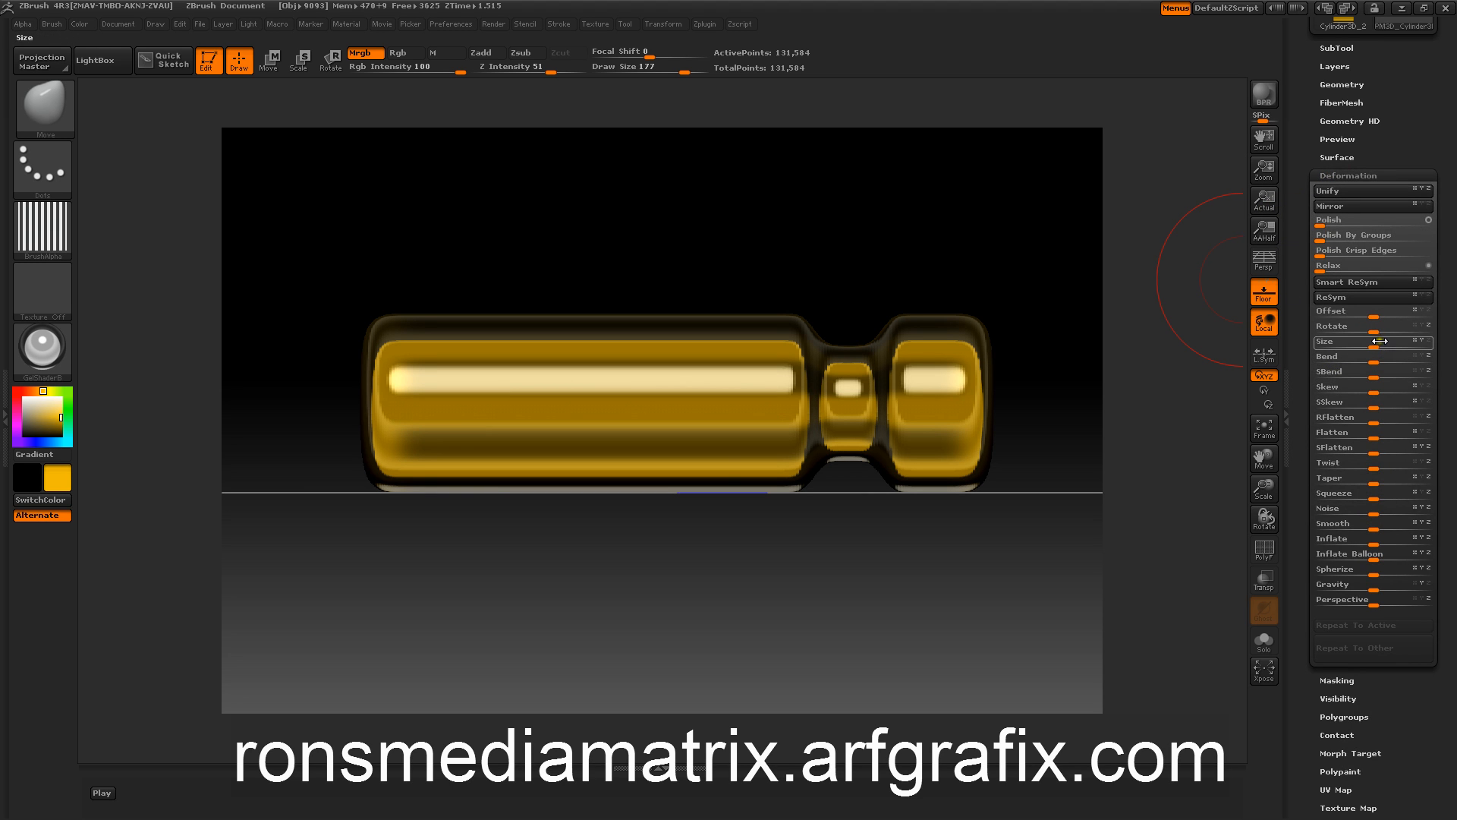
drag(1380, 342, 1360, 343)
mouse_move(881, 218)
mouse_down()
mouse_move(816, 236)
mouse_move(826, 218)
mouse_move(969, 224)
mouse_move(855, 231)
mouse_move(917, 231)
mouse_move(881, 231)
mouse_move(903, 228)
mouse_up()
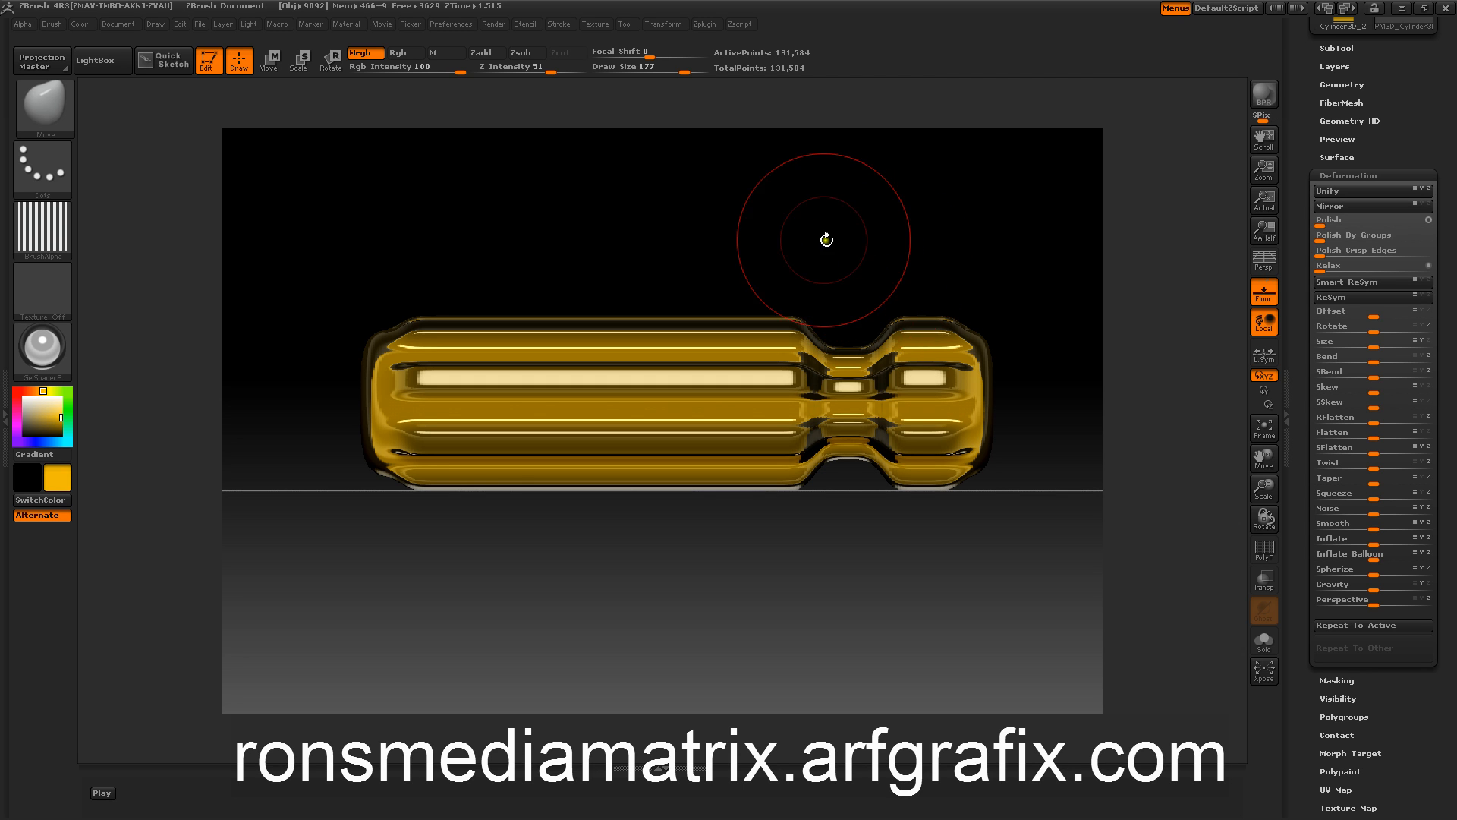
mouse_move(826, 237)
mouse_down()
mouse_move(738, 251)
mouse_move(805, 251)
mouse_up()
Fill the grooved handle with the current golden colour and material, then close the deformation settings
click(81, 24)
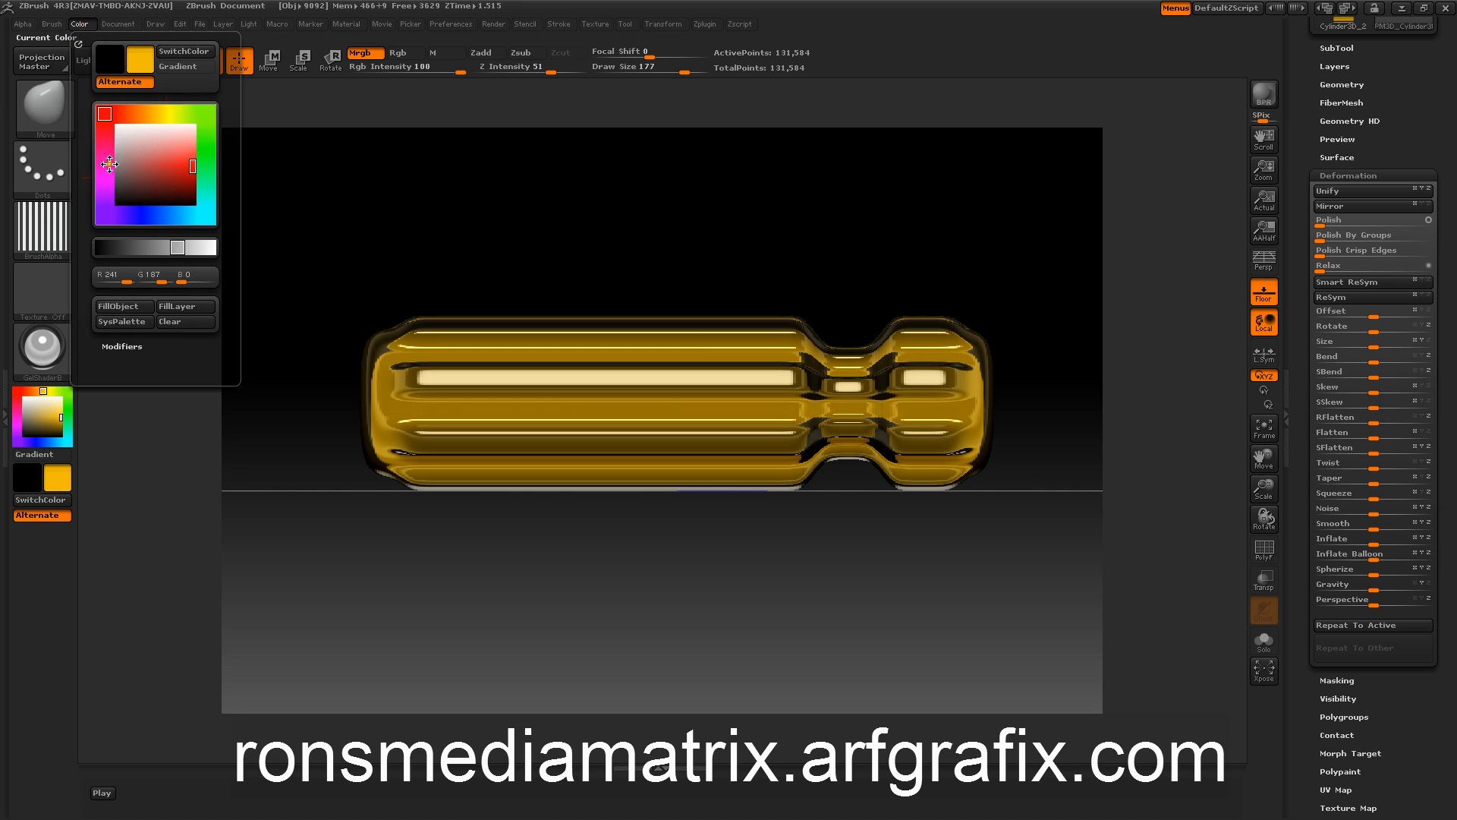
click(116, 307)
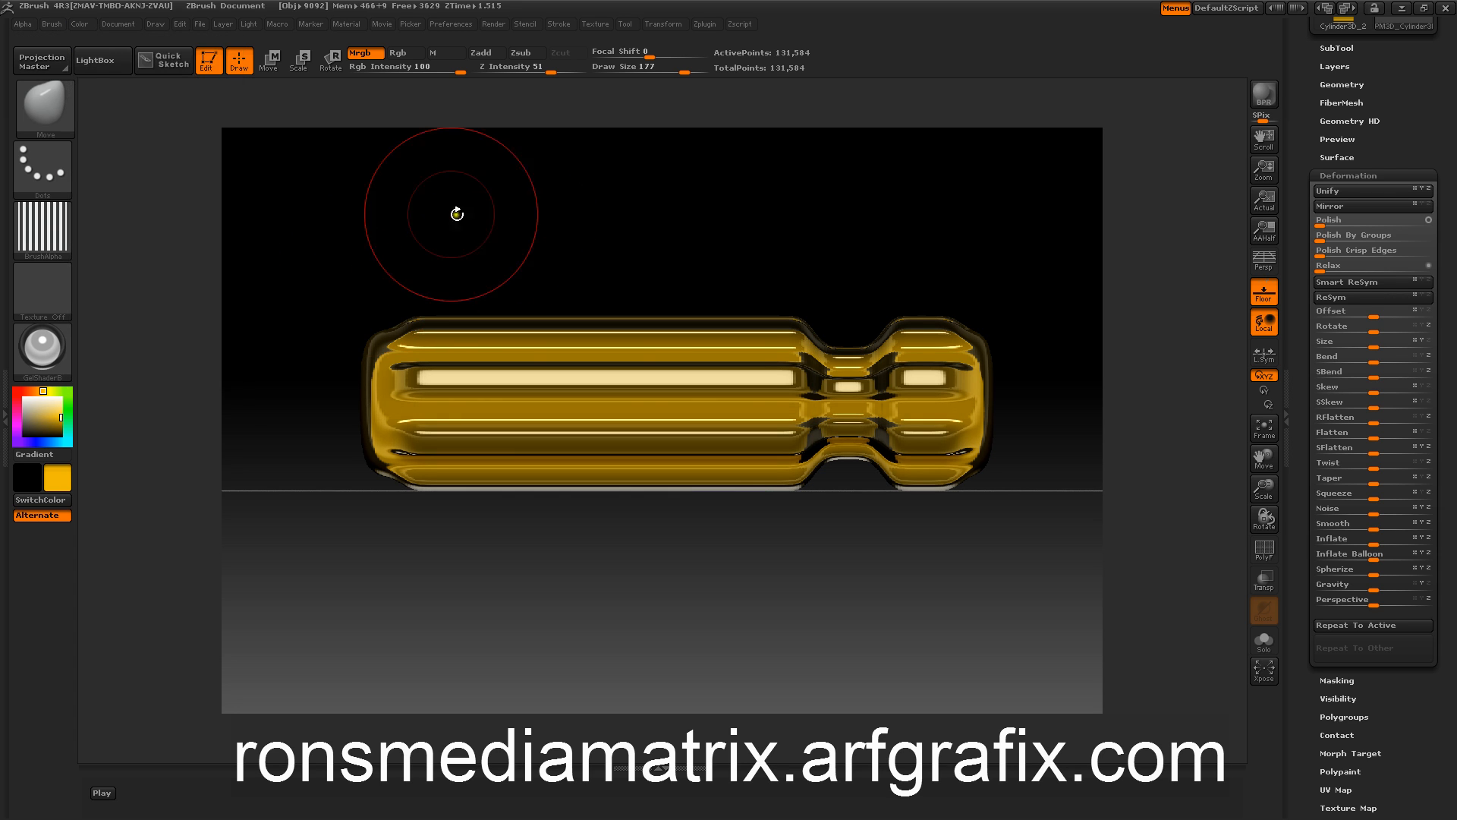
mouse_move(455, 218)
shift+mouse_down()
mouse_move(407, 238)
mouse_move(448, 217)
shift+mouse_up()
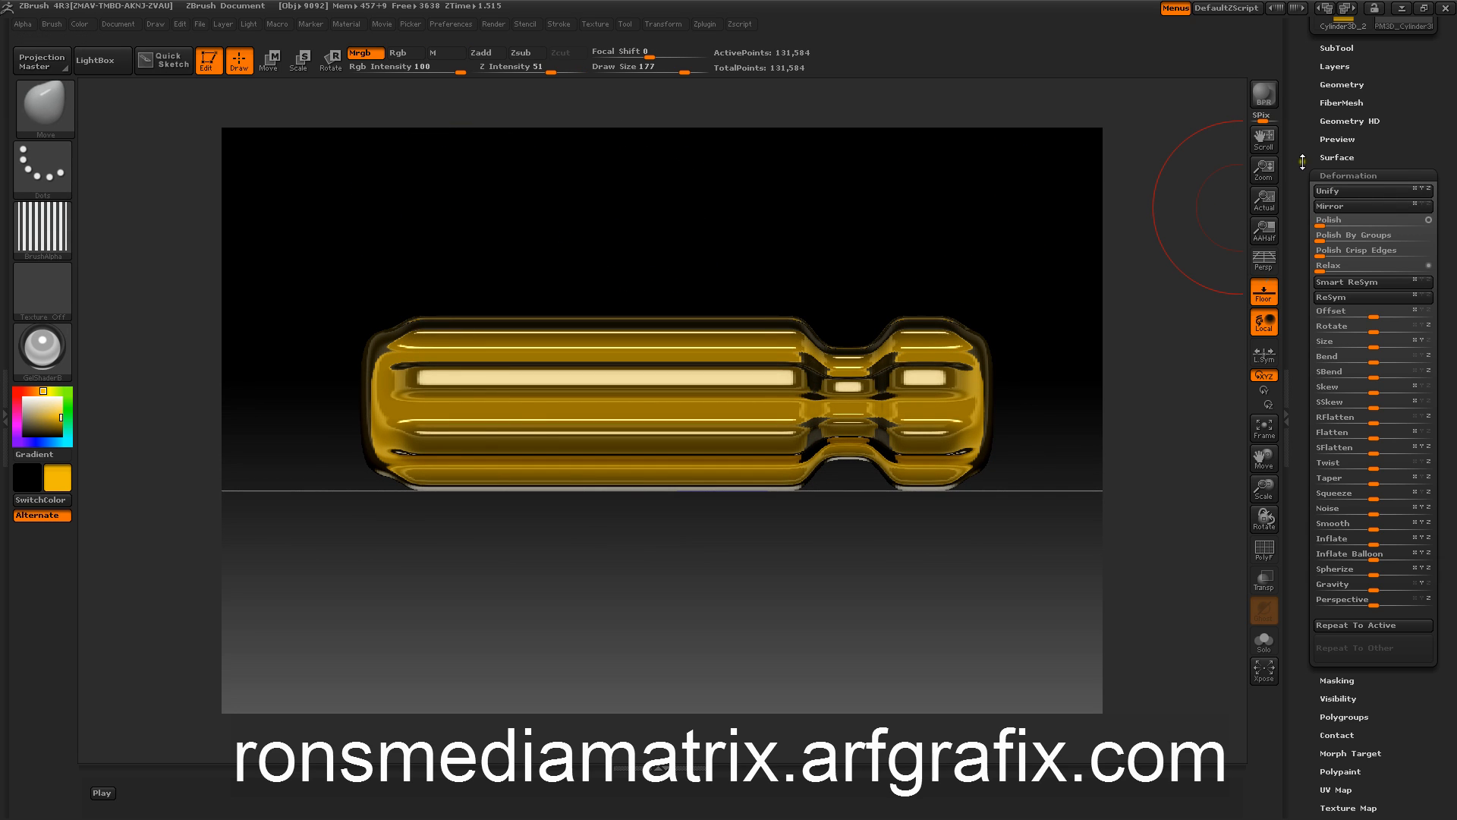
drag(1302, 162, 1323, 250)
click(1323, 251)
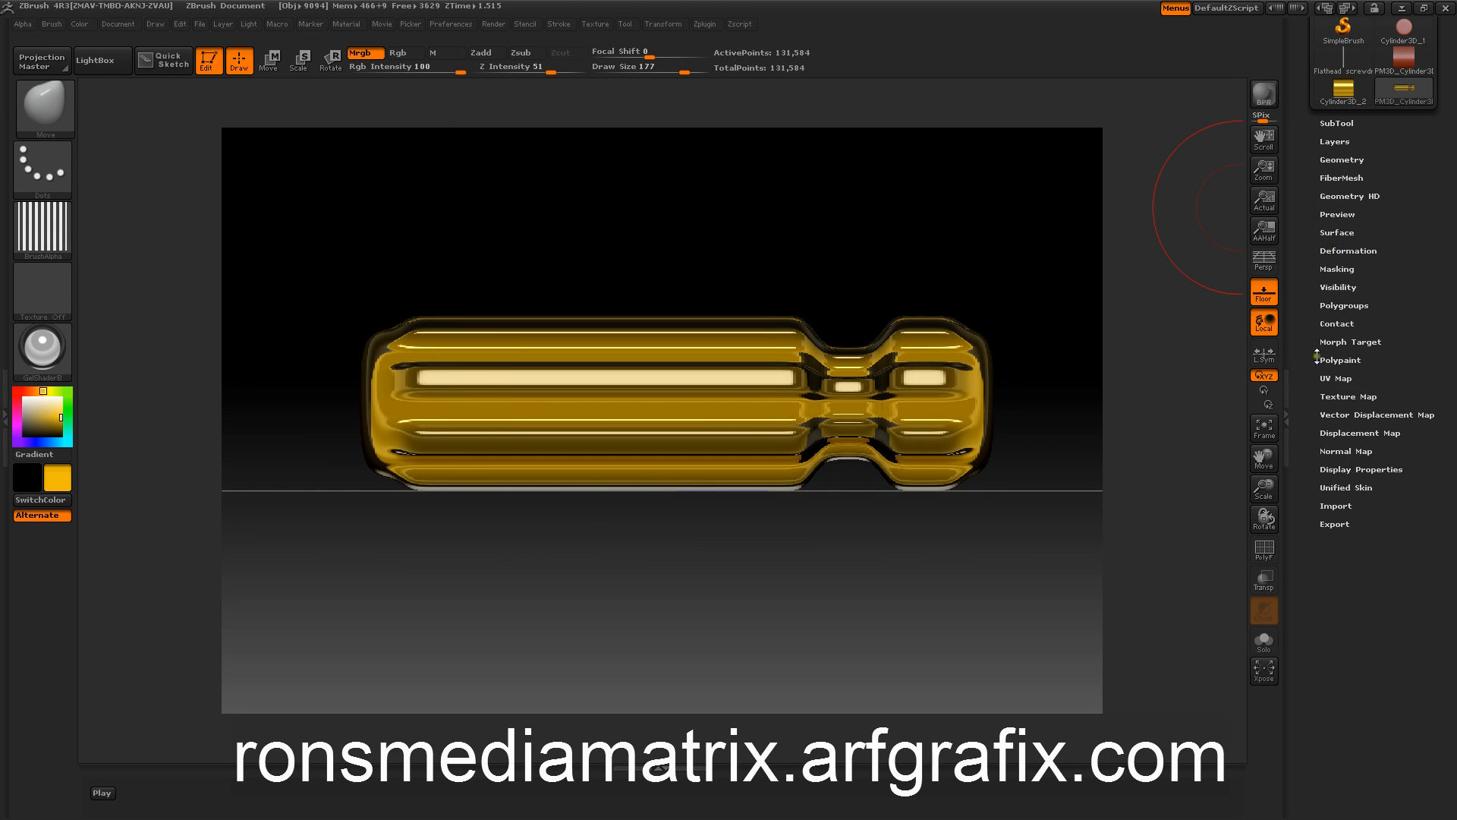
Clear the remaining mask from the grooved handle
drag(1316, 356, 1318, 422)
click(1330, 334)
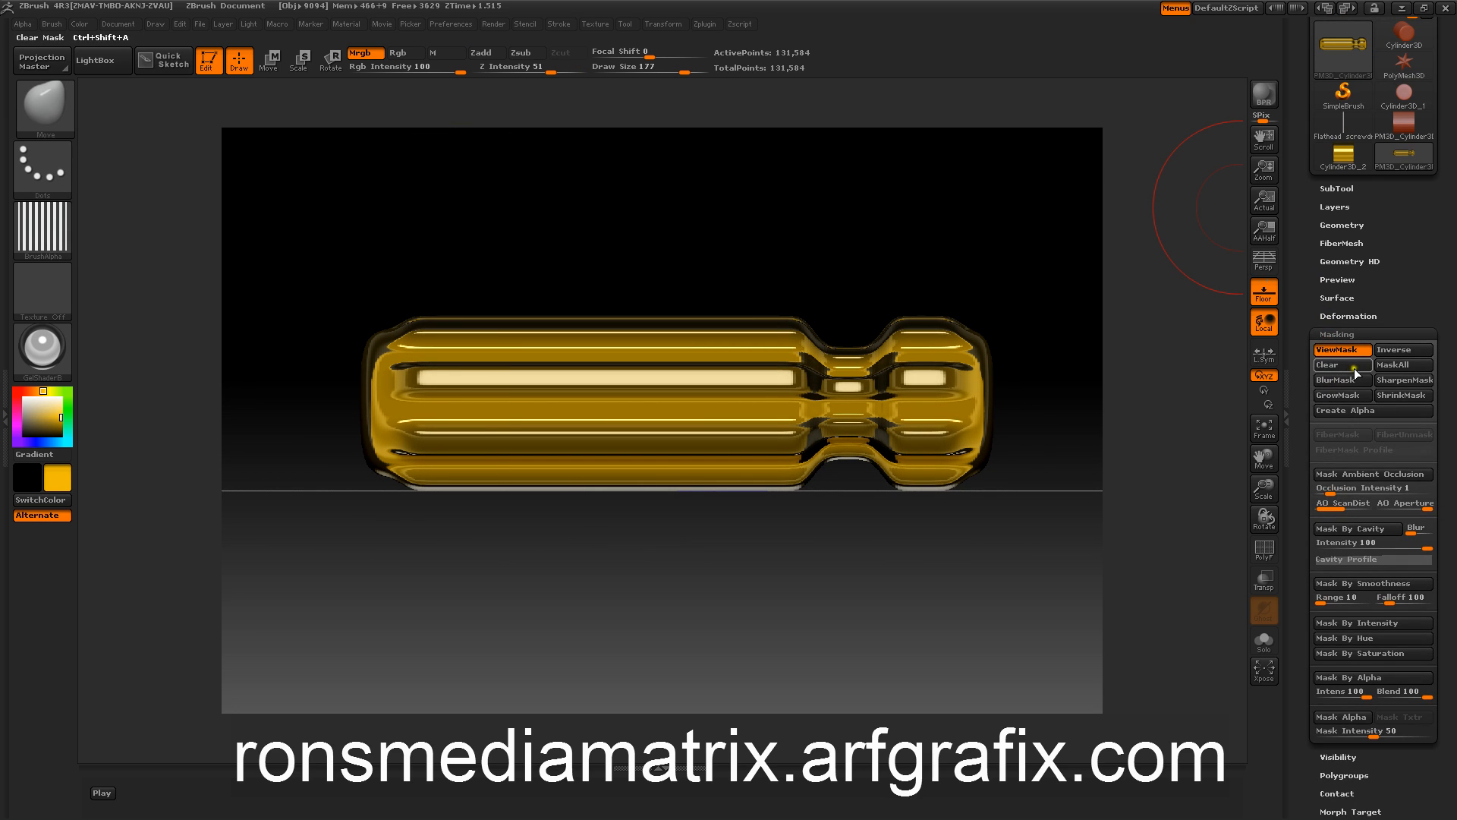
click(1385, 348)
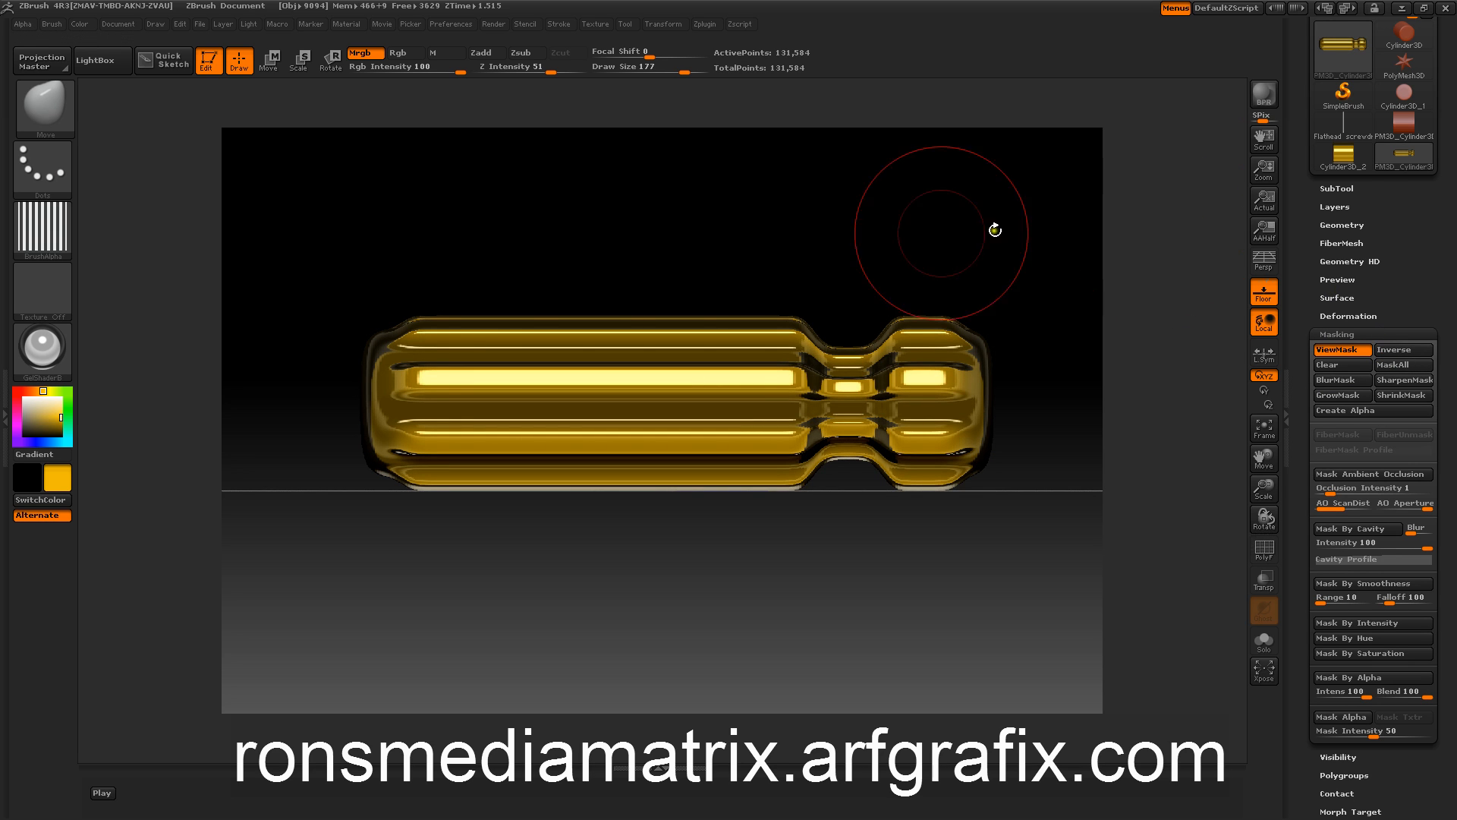
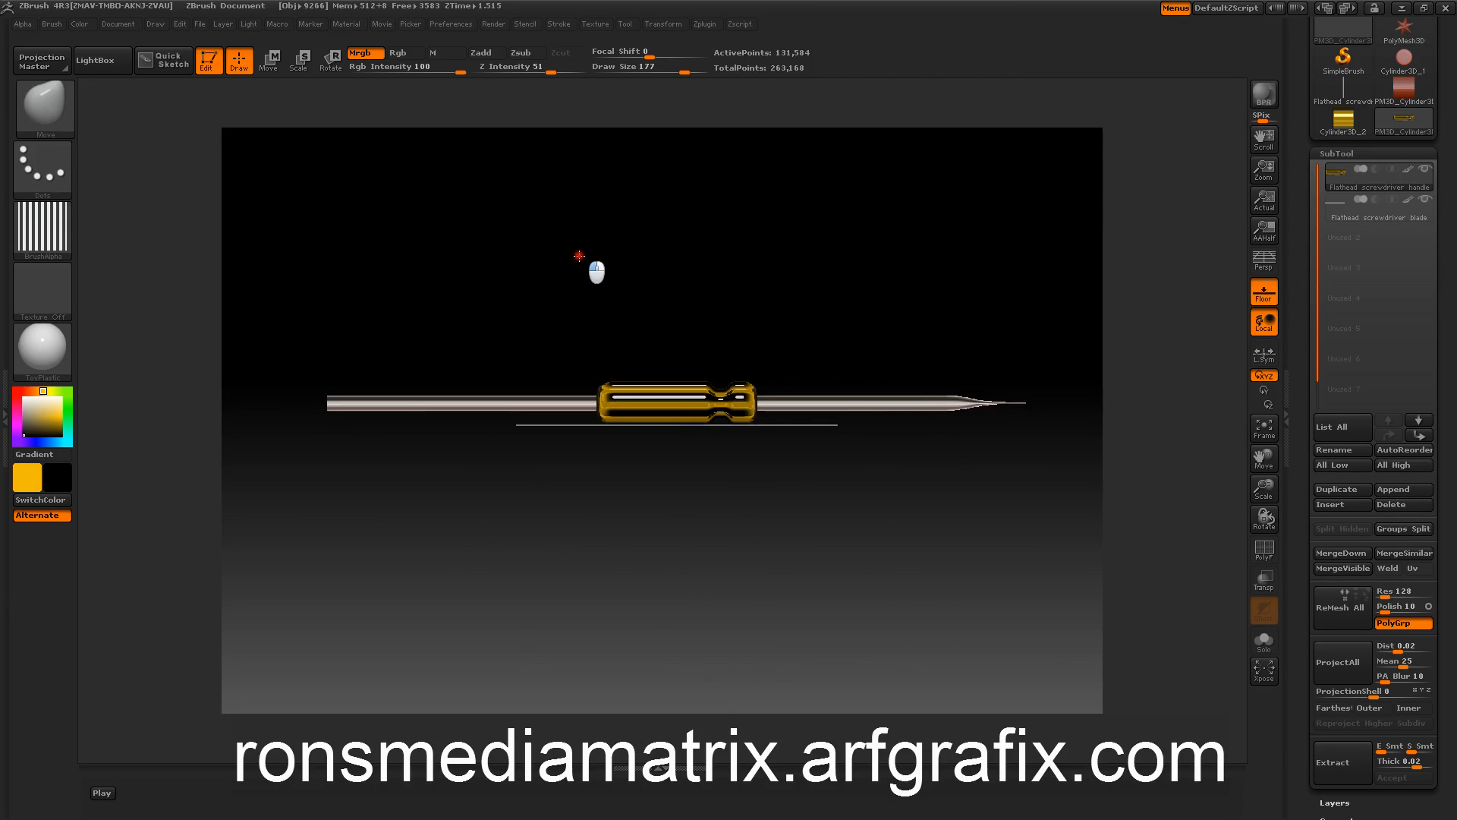
Select the Flathead screwdriver blade subtool and shrink it on all axes to about half its length with the Size deformation
click(1339, 215)
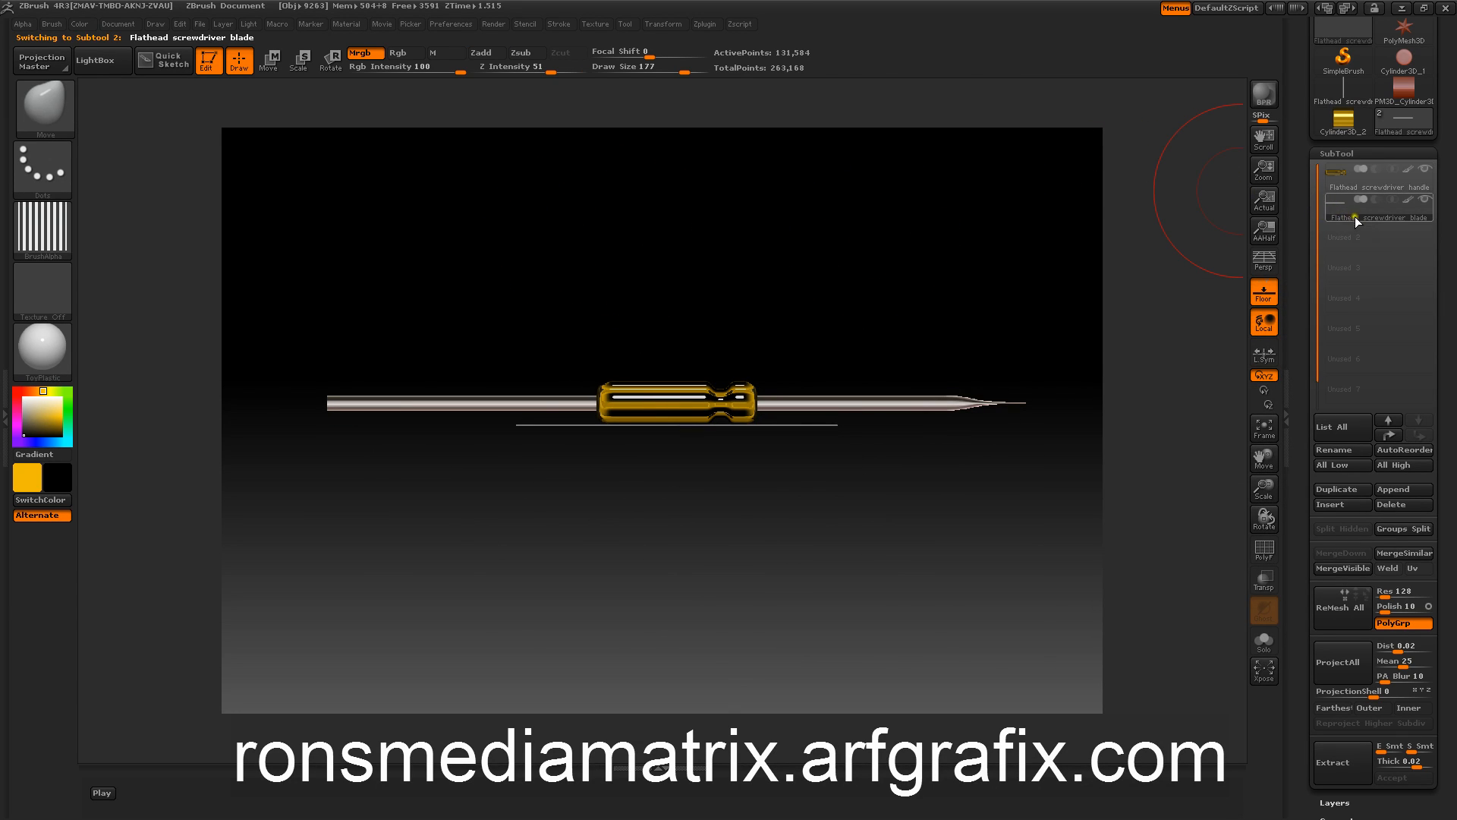
click(1327, 154)
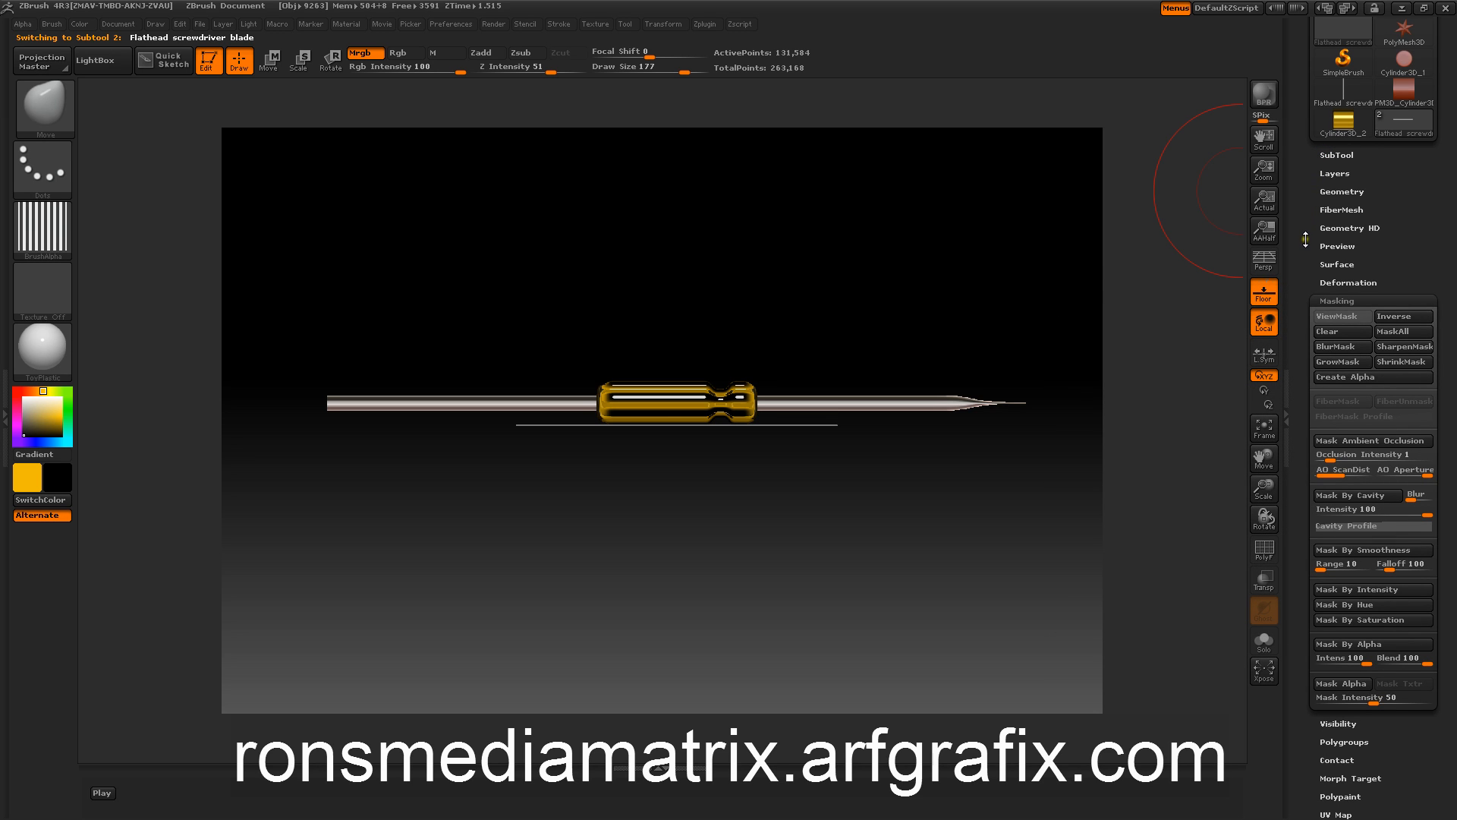
click(1328, 300)
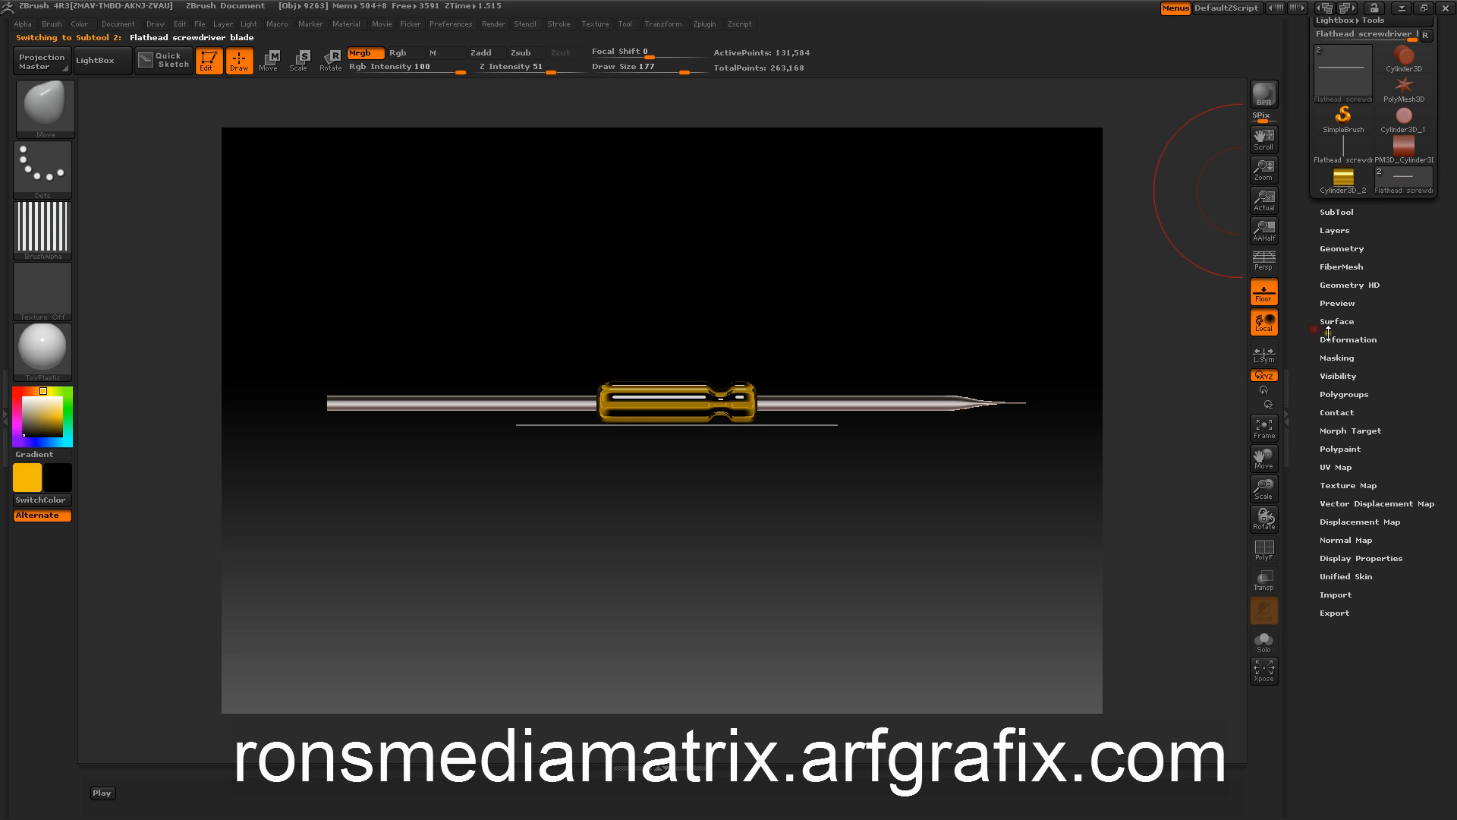
click(1324, 315)
drag(1300, 310, 1299, 294)
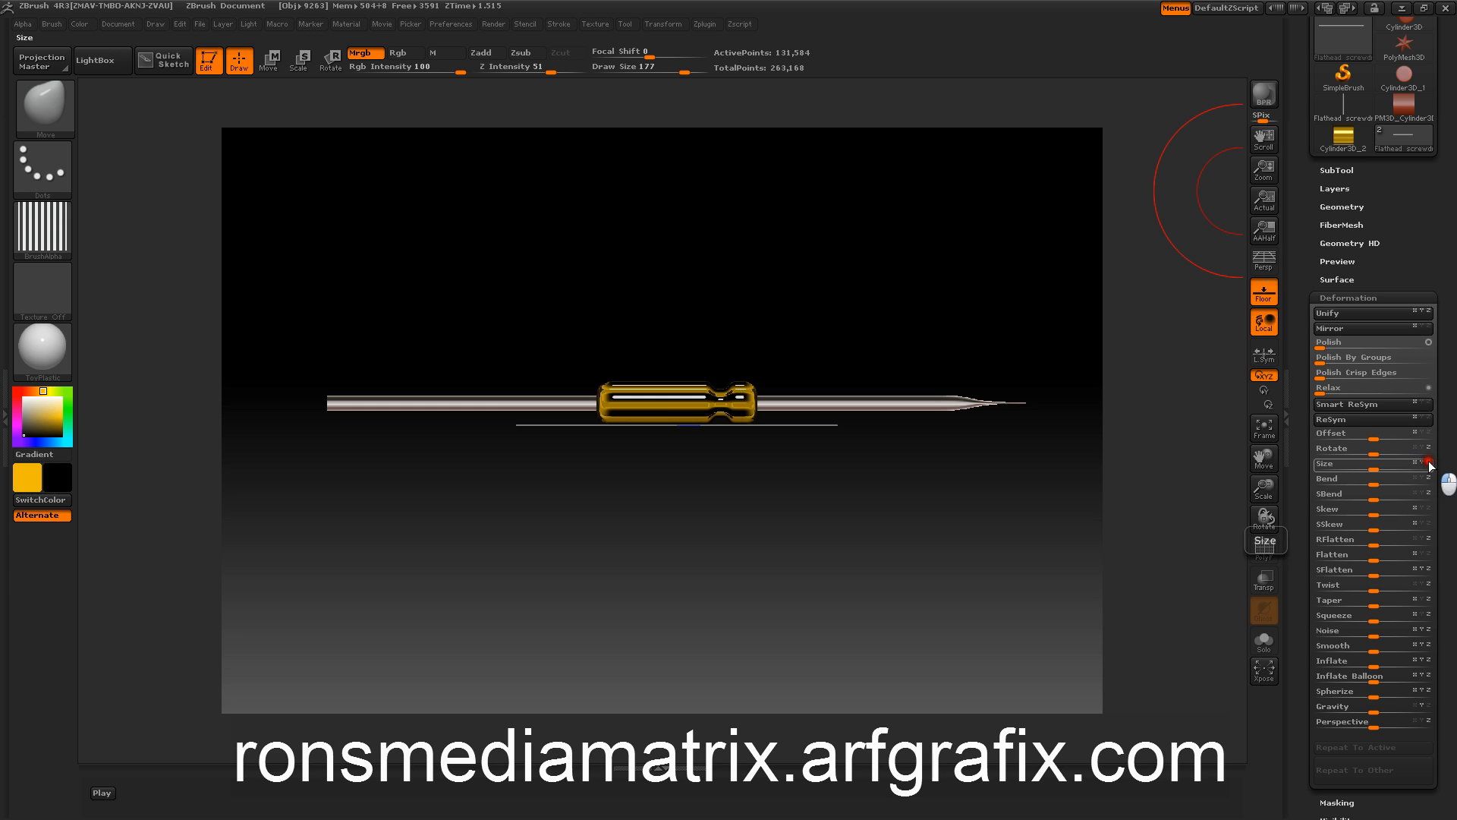
mouse_move(1375, 467)
mouse_down()
mouse_move(1308, 463)
mouse_move(1372, 466)
mouse_up()
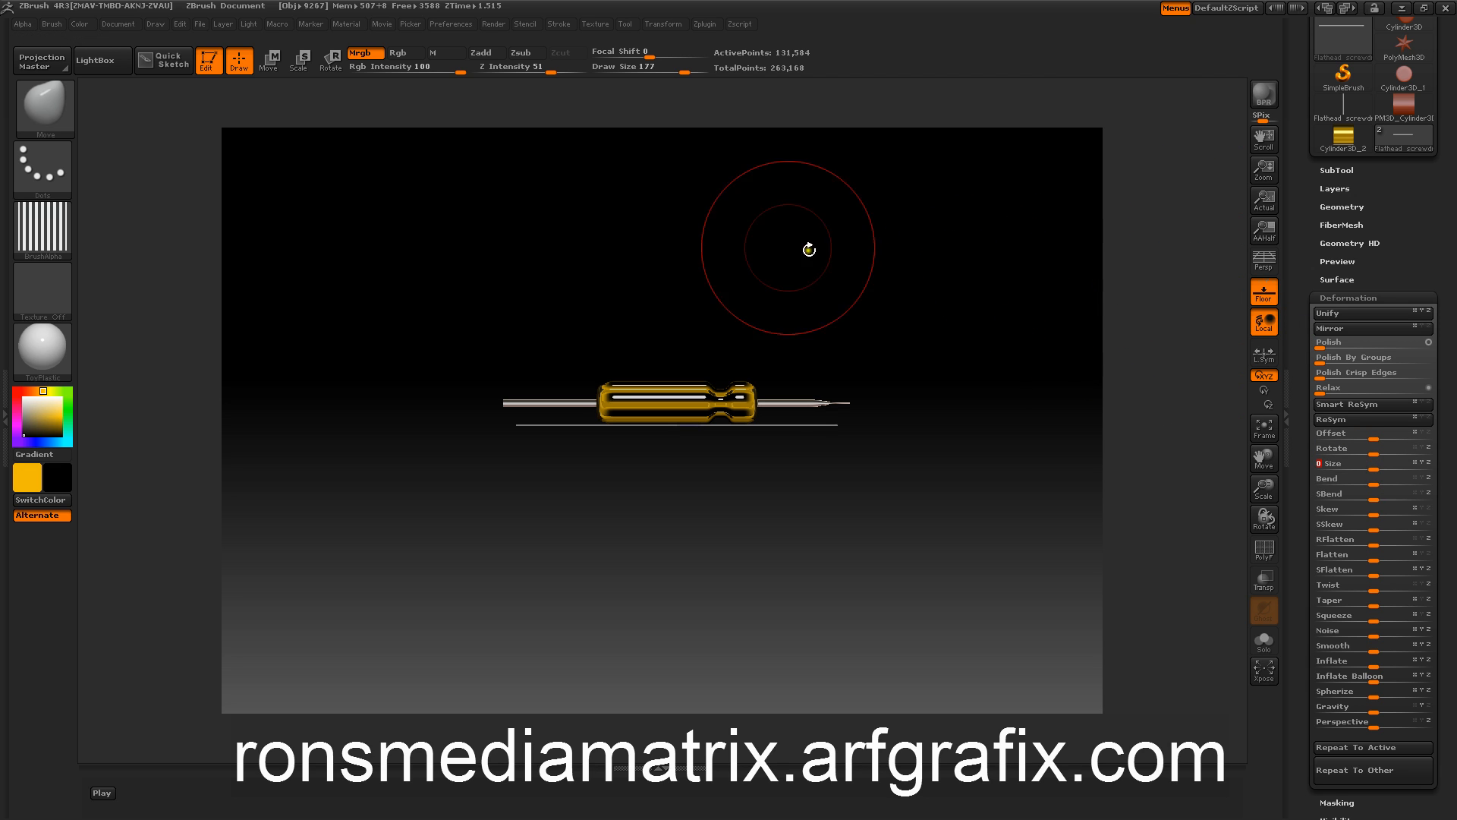
mouse_move(748, 250)
mouse_down()
mouse_move(755, 283)
mouse_move(688, 298)
mouse_move(734, 267)
mouse_up()
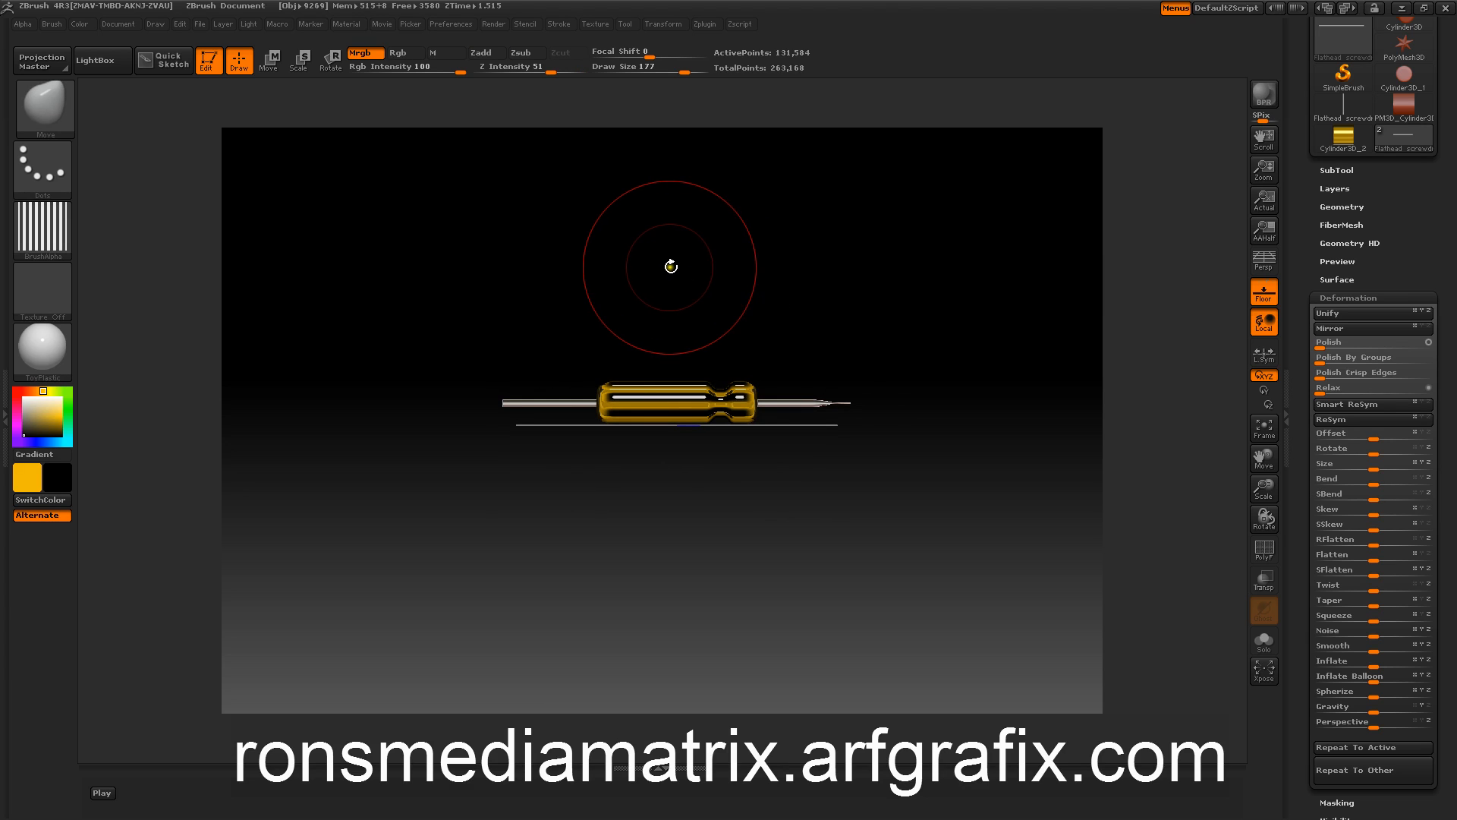
mouse_move(647, 258)
mouse_down()
mouse_move(641, 303)
mouse_move(660, 228)
mouse_move(647, 175)
mouse_move(635, 245)
mouse_move(653, 260)
mouse_move(689, 253)
mouse_up()
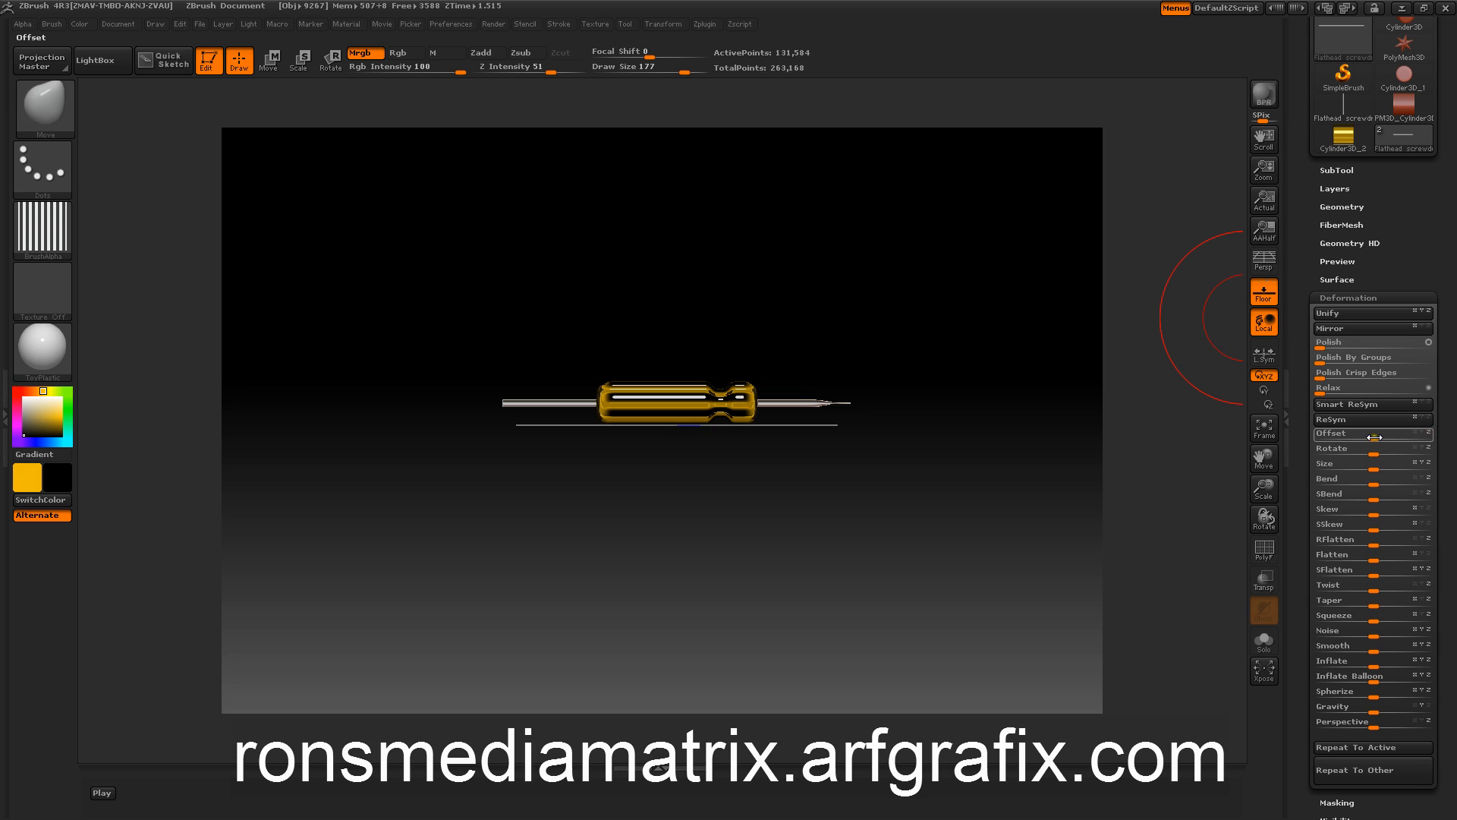
Offset the blade along Z by about -65, plus a small further shift, so it projects only from the handle's neck end
drag(1378, 438, 1313, 439)
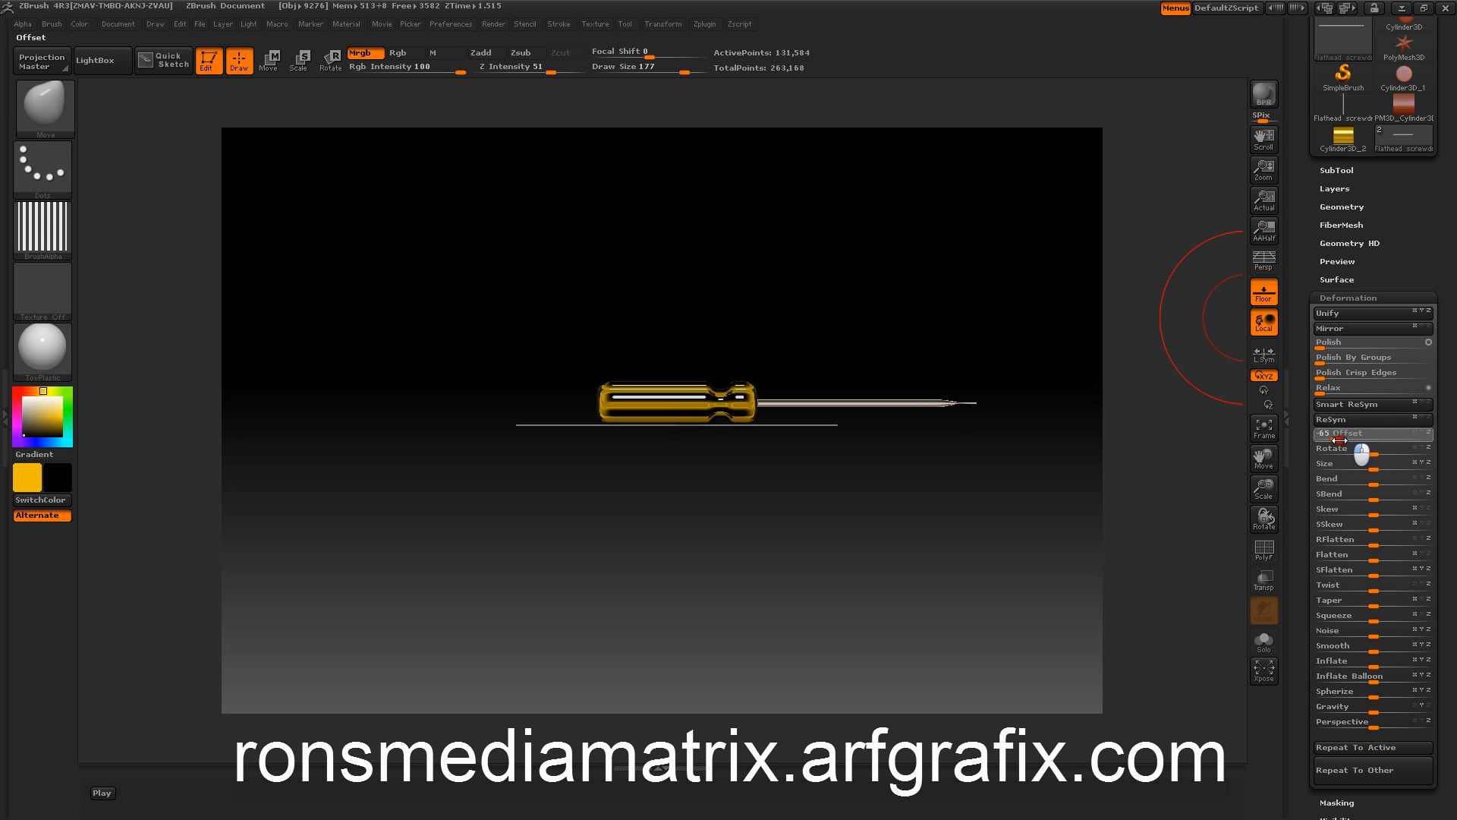
drag(1336, 439, 1337, 439)
mouse_move(908, 240)
mouse_down()
mouse_move(857, 287)
mouse_move(869, 316)
mouse_move(839, 254)
mouse_move(800, 230)
mouse_move(890, 249)
mouse_move(914, 296)
mouse_move(894, 254)
mouse_up()
drag(1367, 435, 1340, 440)
mouse_move(865, 274)
mouse_down()
mouse_move(853, 280)
mouse_move(856, 341)
mouse_move(868, 302)
mouse_up()
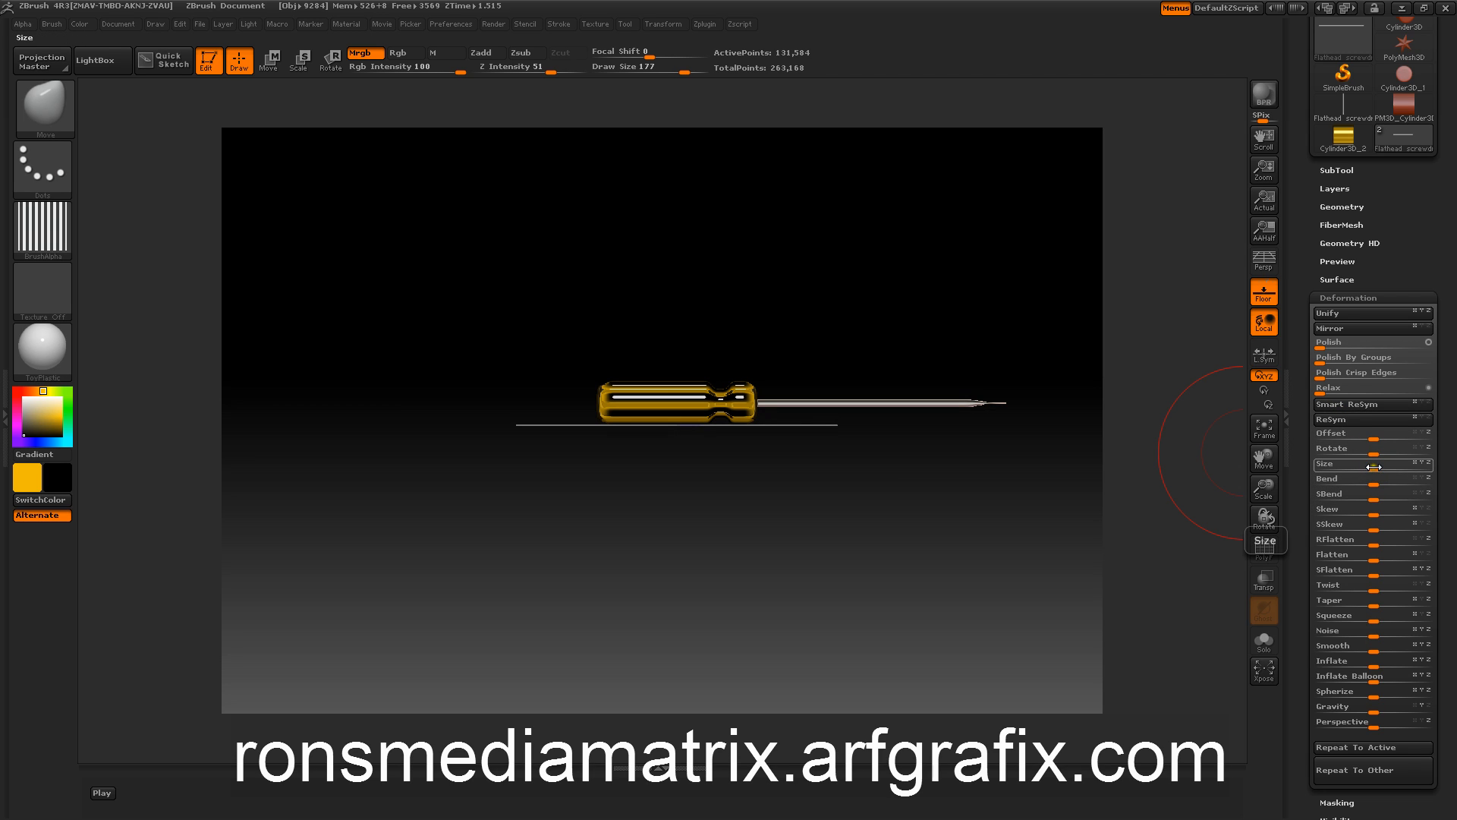
Enlarge the blade slightly on all axes with the Size deformation
drag(1373, 468, 1385, 467)
drag(827, 203, 599, 274)
mouse_move(800, 491)
alt+mouse_down()
mouse_move(854, 582)
mouse_move(859, 556)
mouse_move(784, 530)
mouse_move(817, 520)
mouse_move(871, 560)
mouse_move(1015, 536)
alt+mouse_up()
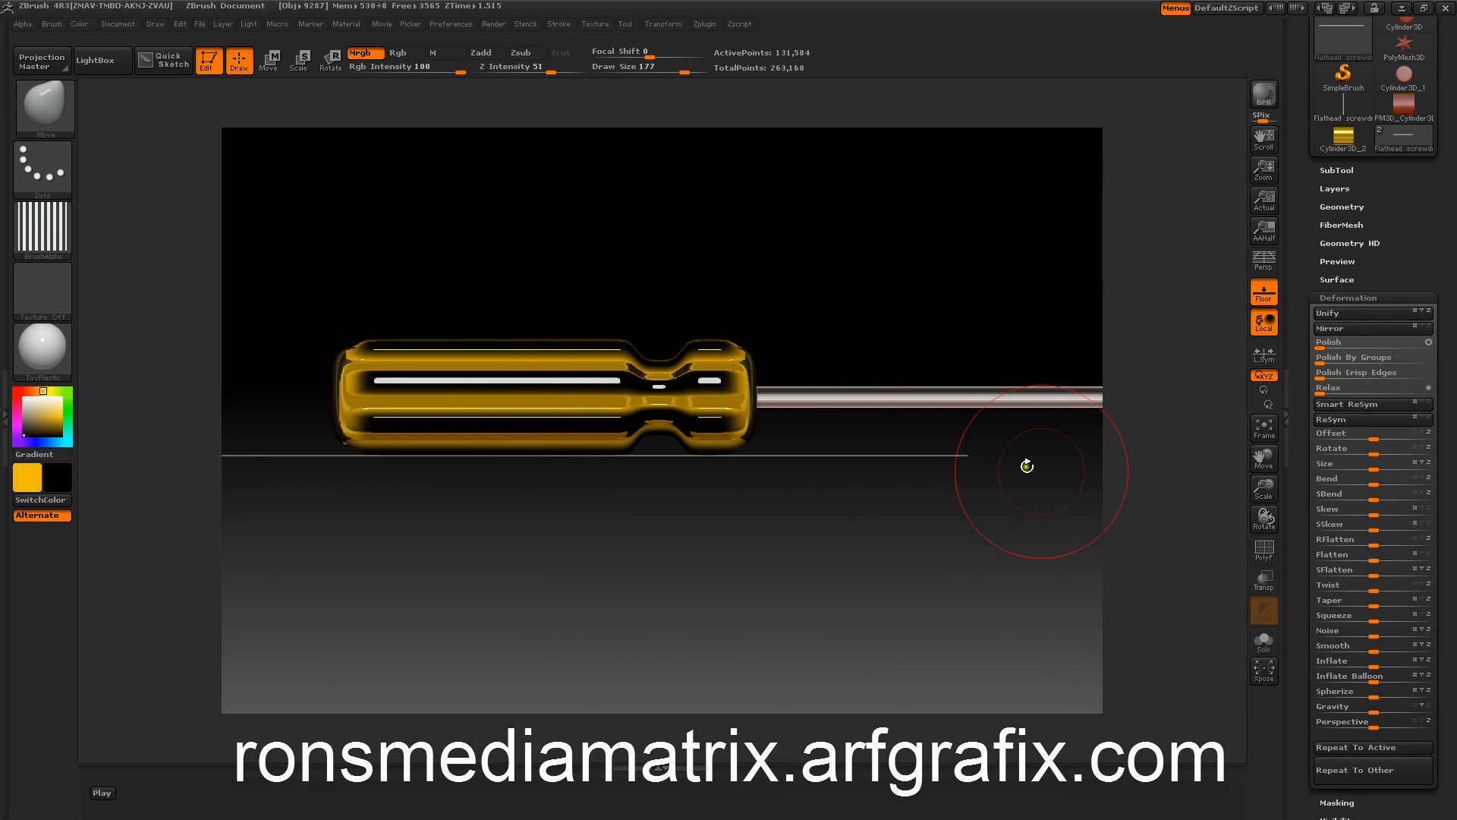
Check through a transparent handle how far the blade reaches inside, and restore the opaque display
click(1263, 583)
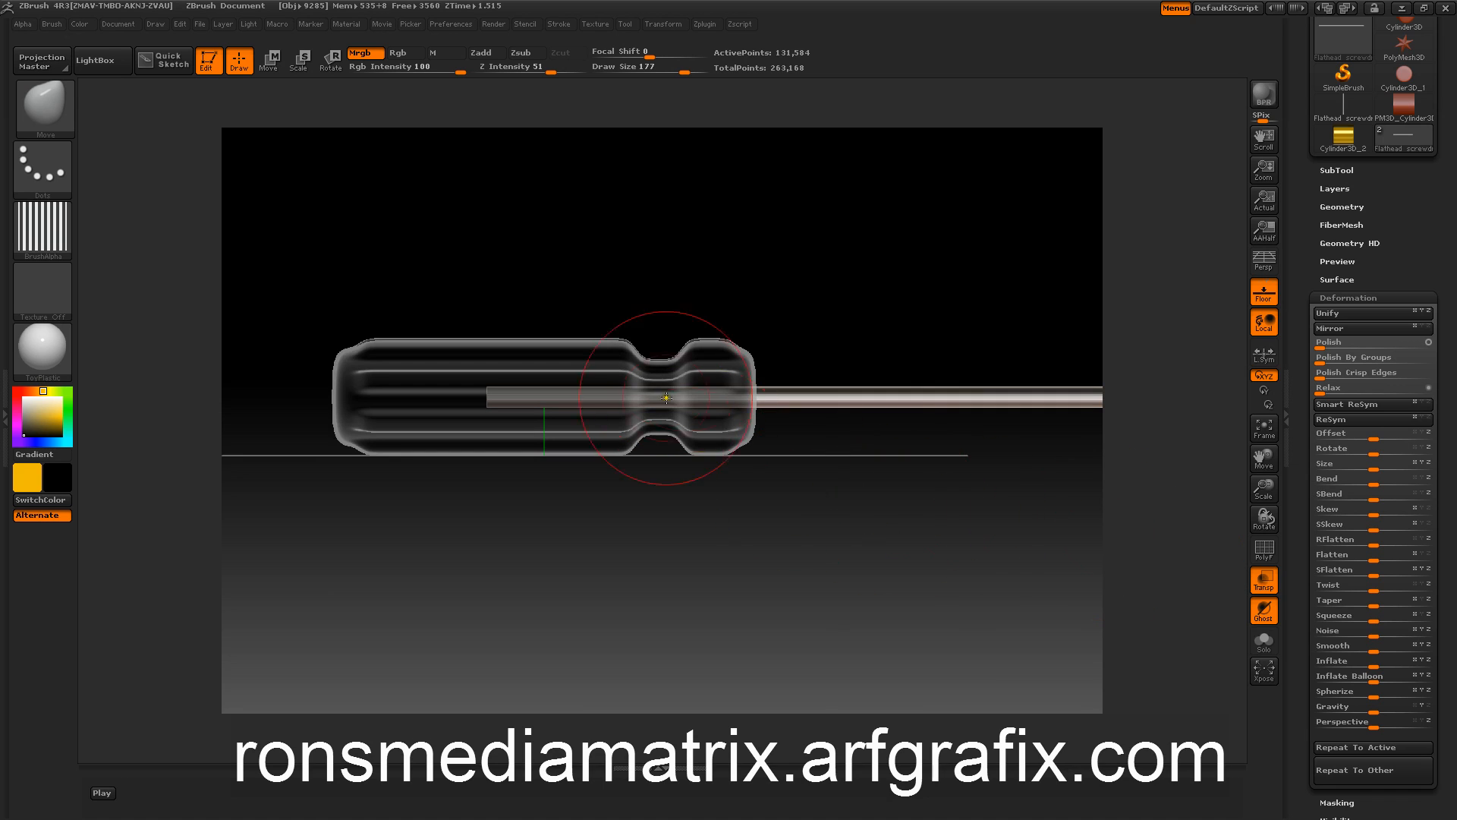
alt+drag(798, 585, 758, 566)
drag(654, 307, 576, 266)
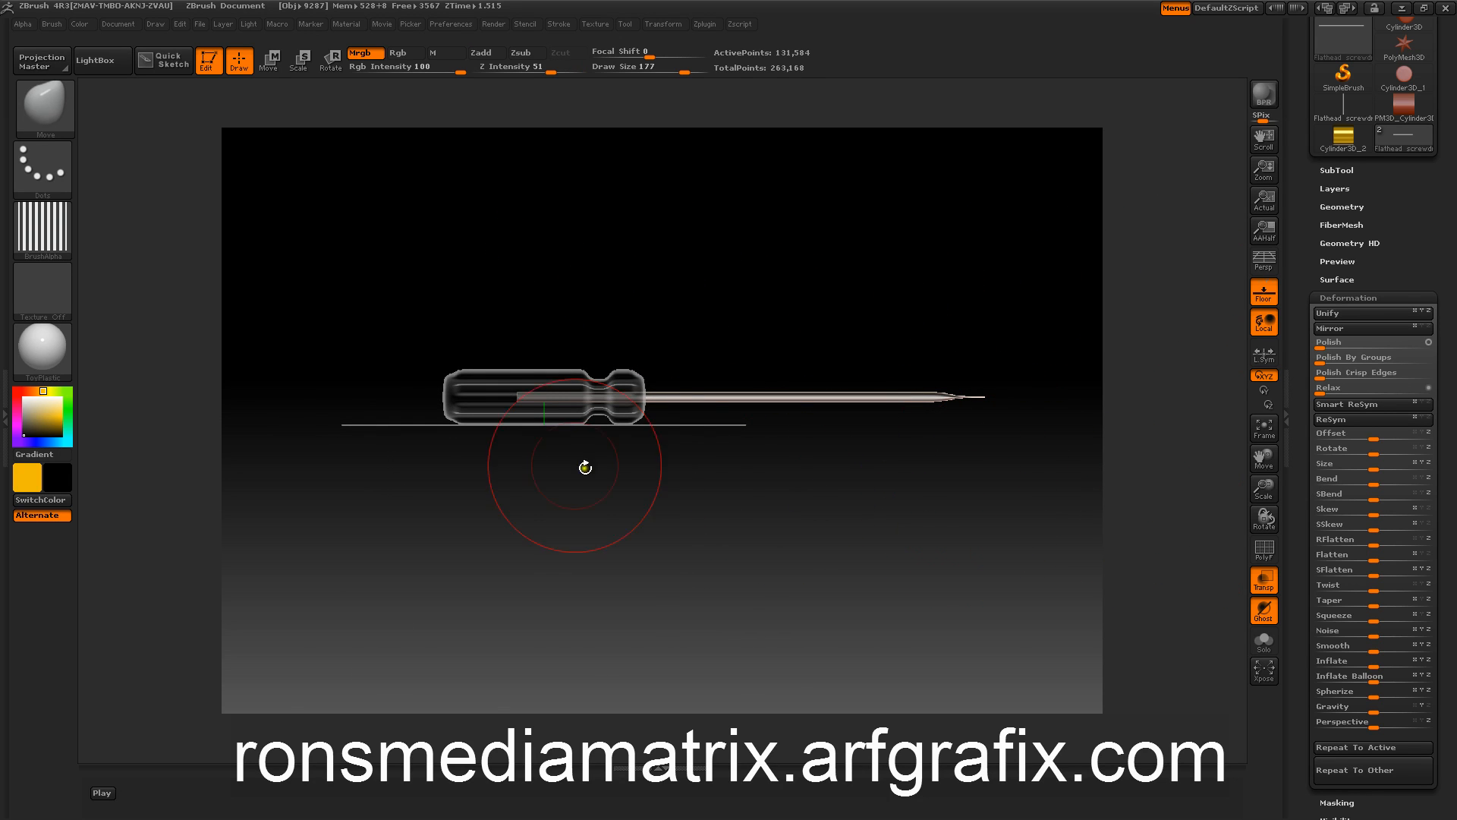
alt+drag(614, 527, 660, 582)
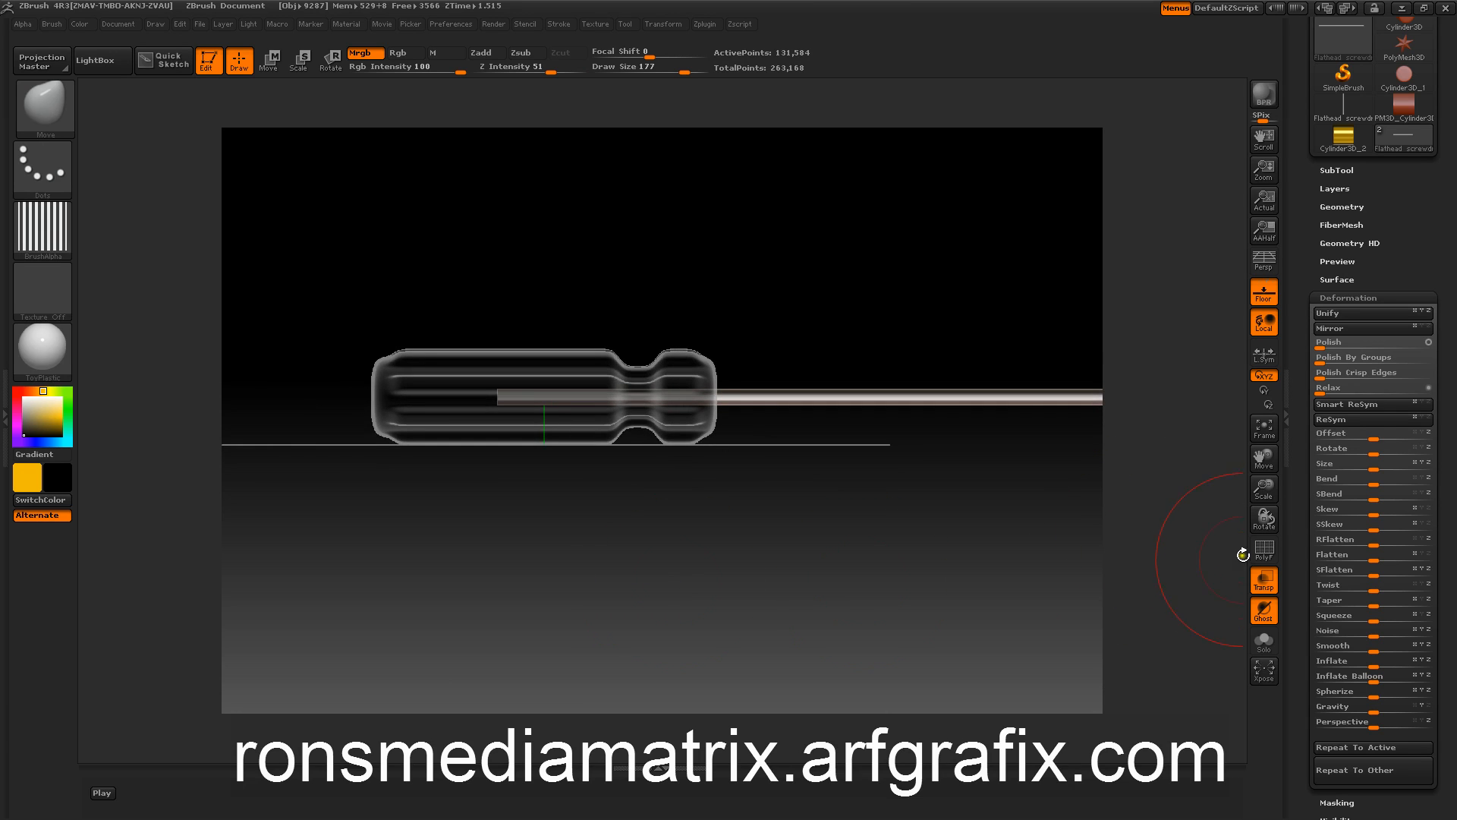
click(1263, 580)
mouse_move(843, 520)
mouse_down()
mouse_move(758, 527)
mouse_move(868, 524)
mouse_move(833, 529)
mouse_up()
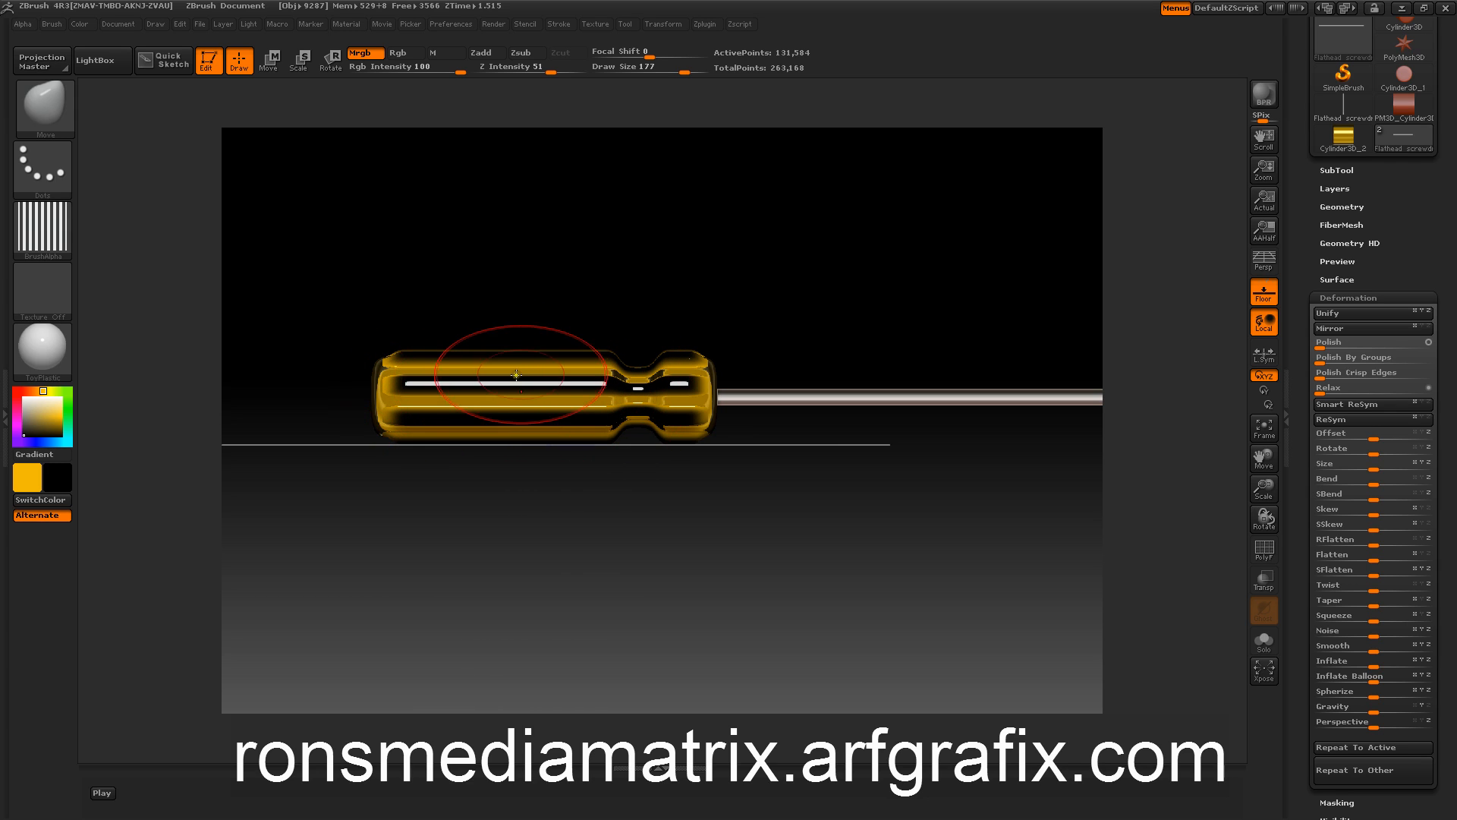
Set the brush to Rgb with Zadd and choose white as the painting colour for the handle
drag(589, 542, 708, 641)
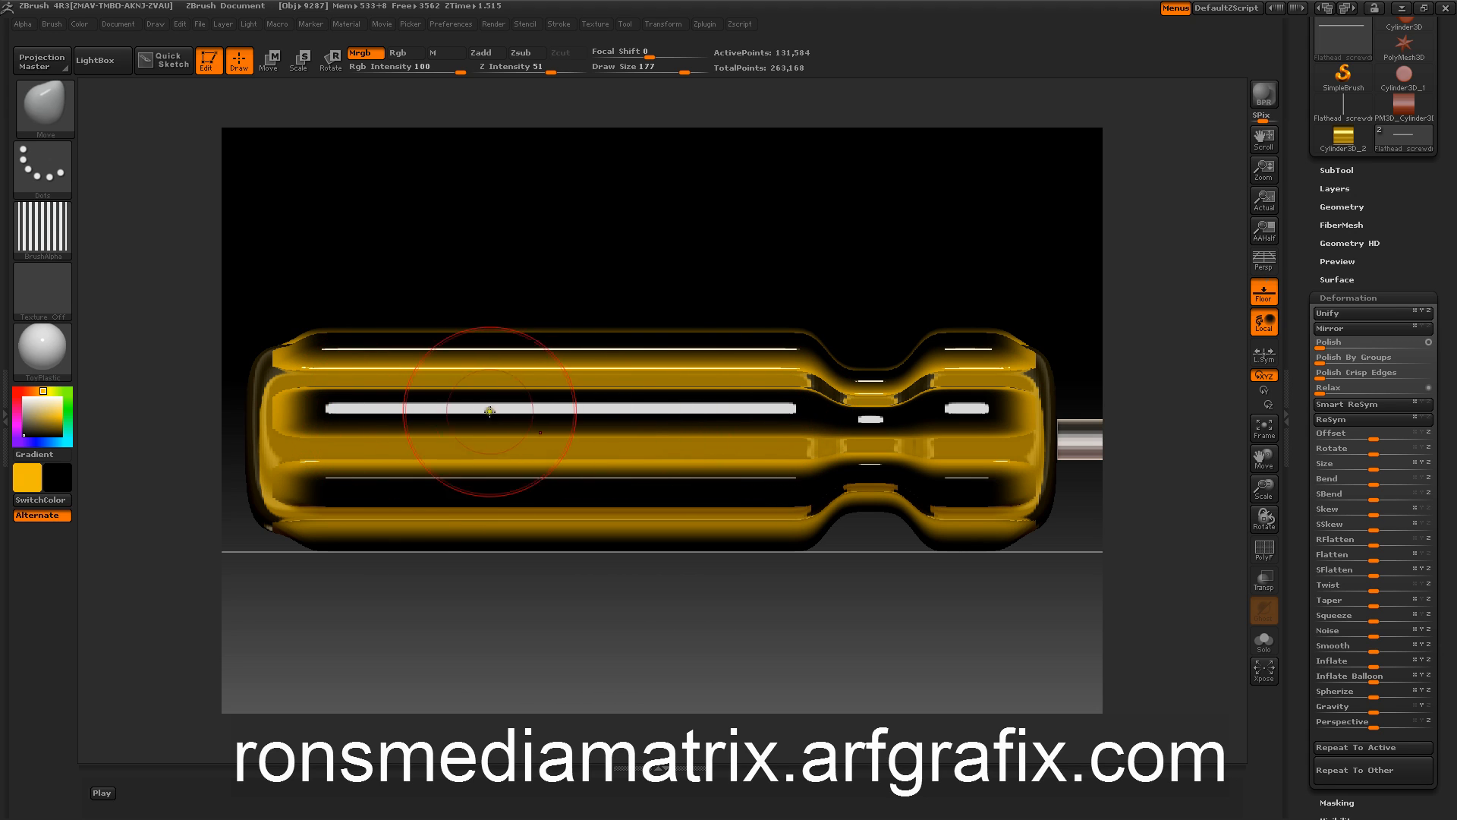
click(661, 25)
click(707, 372)
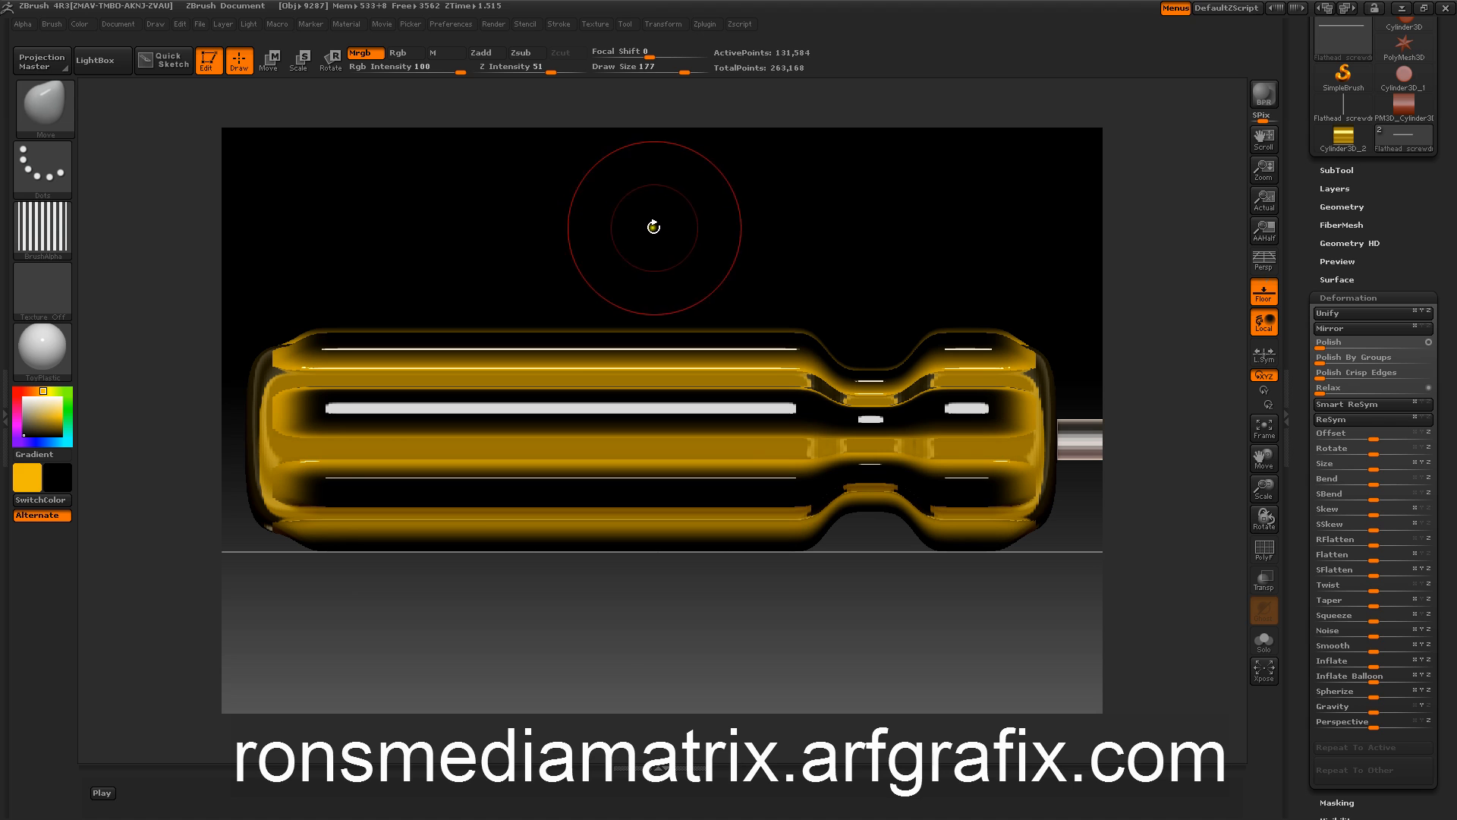
mouse_move(676, 231)
mouse_down()
mouse_move(620, 228)
mouse_move(676, 225)
mouse_move(650, 216)
mouse_up()
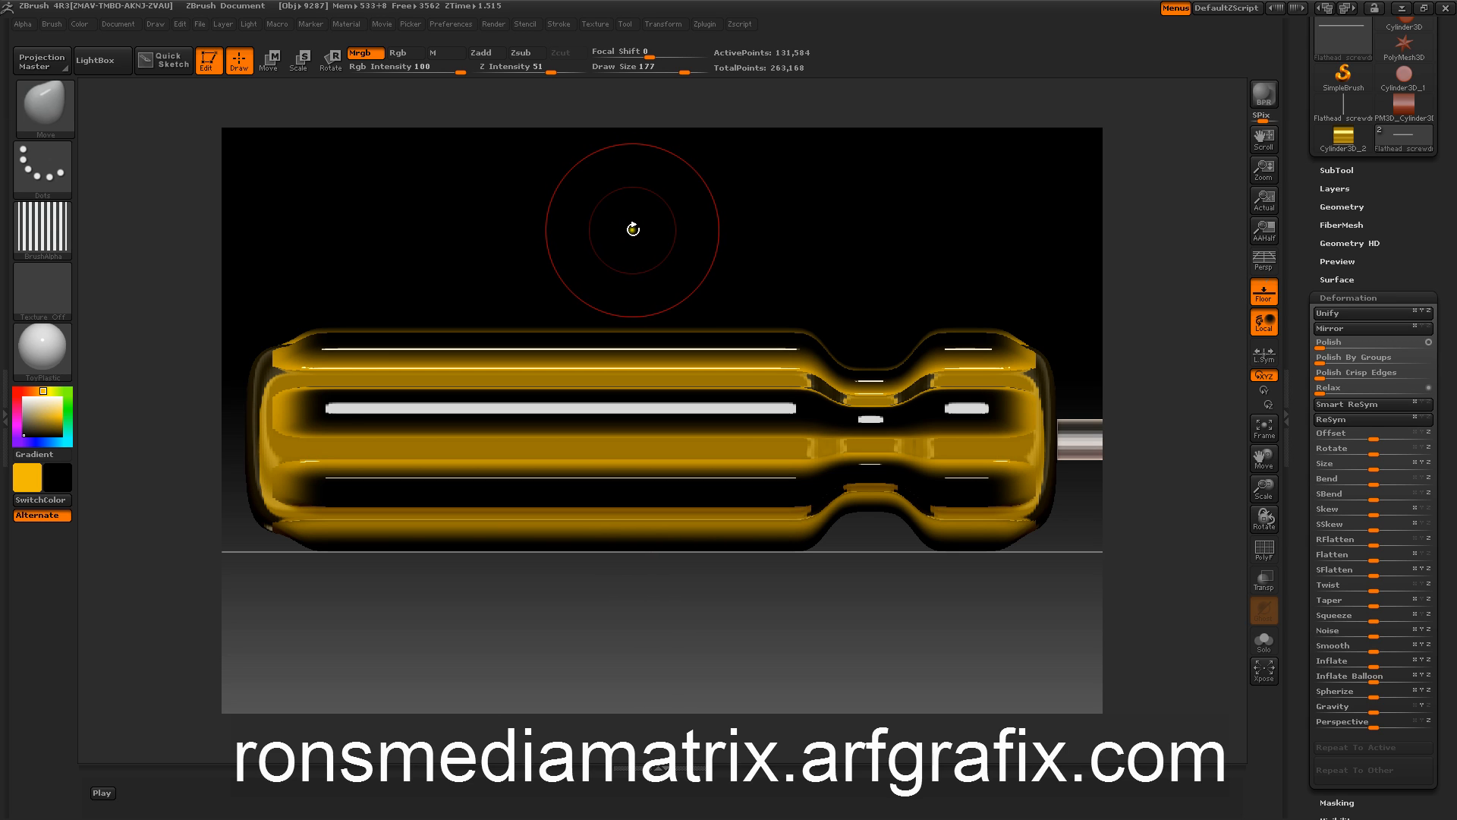
click(394, 55)
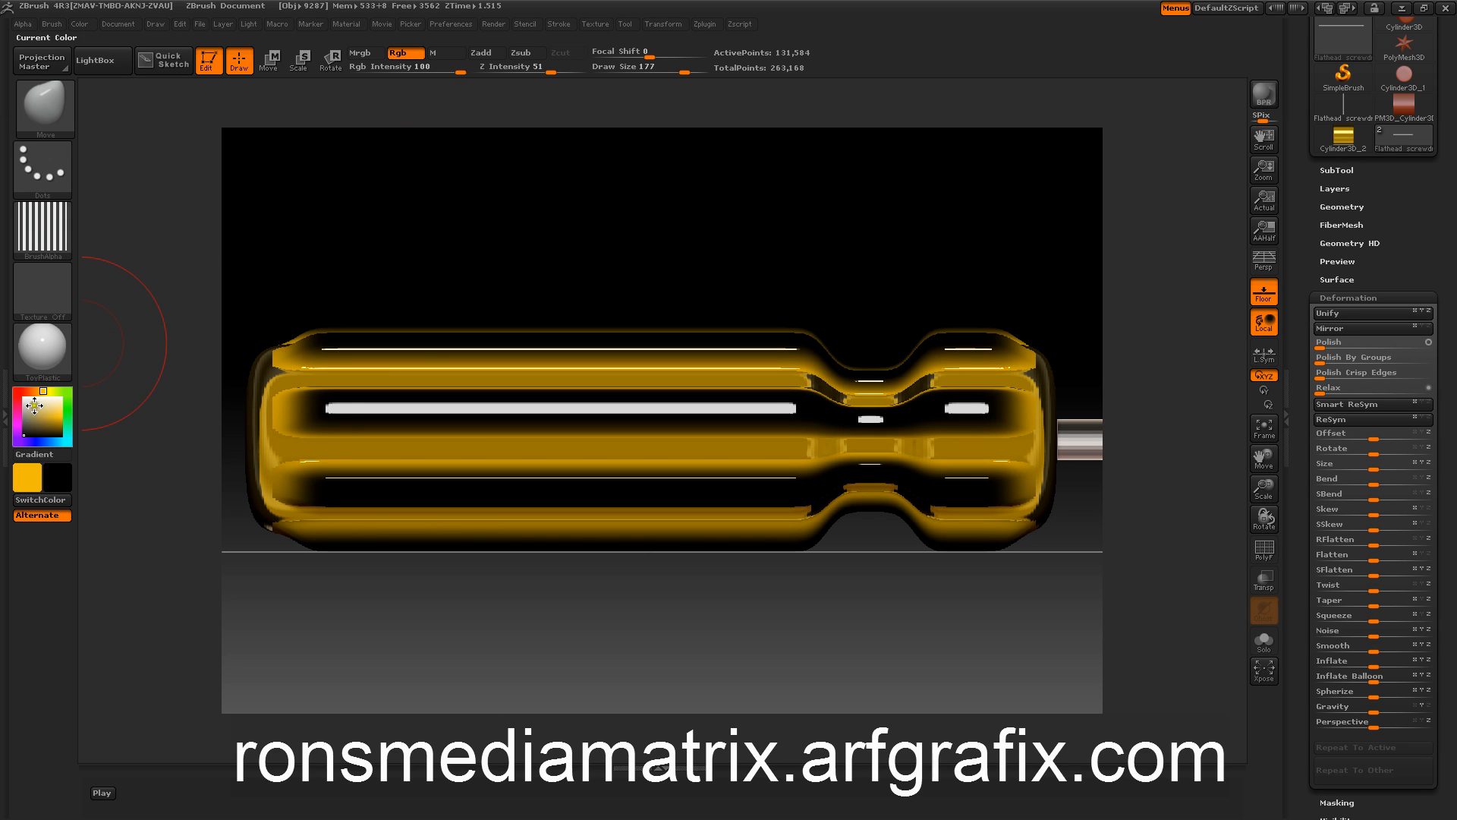
drag(34, 407, 18, 393)
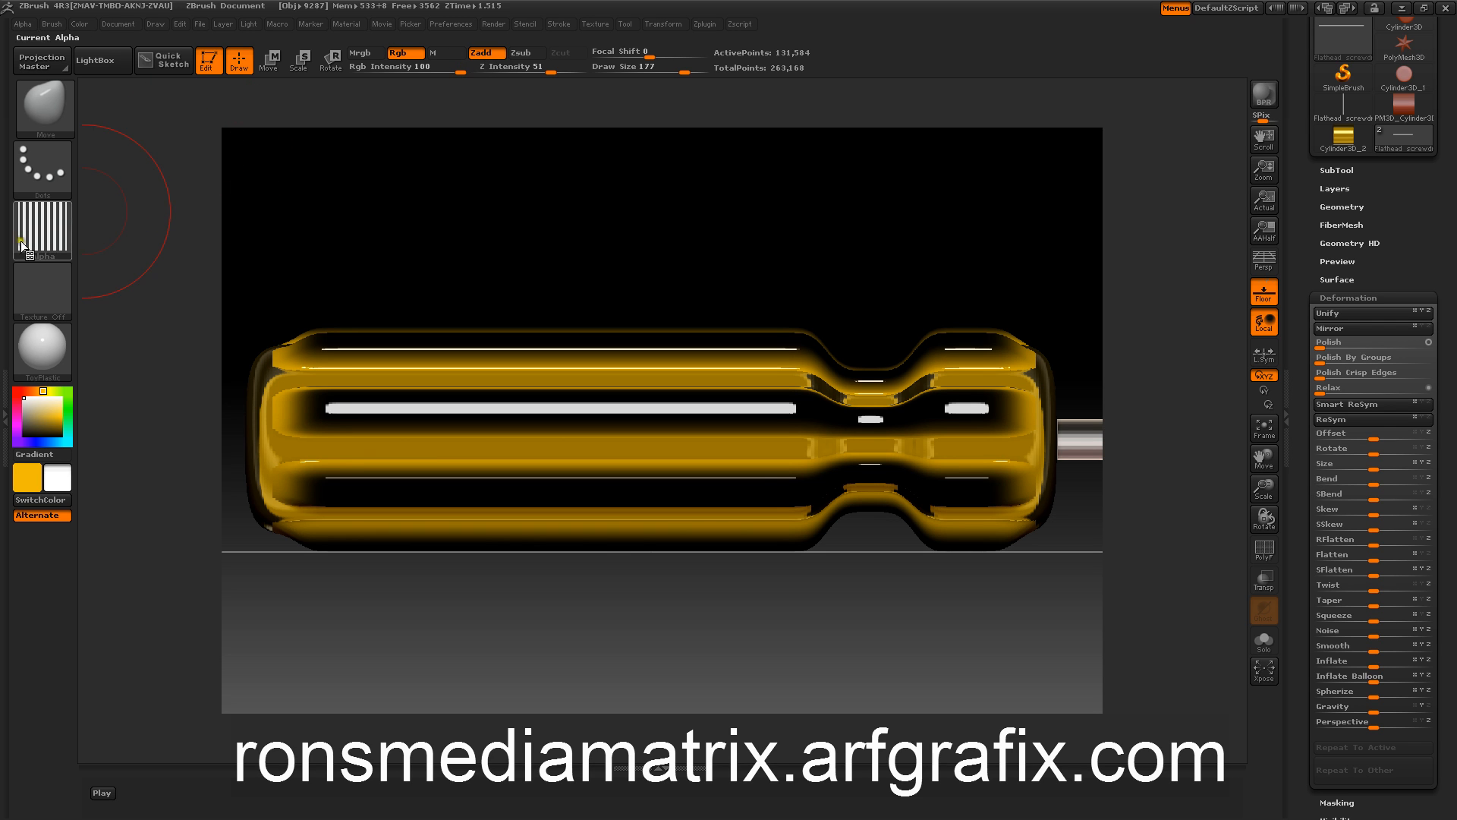
Import the Flathead Screwdriver Stencil image from the Photoshop library's Web Grabs folder as the current alpha
click(40, 223)
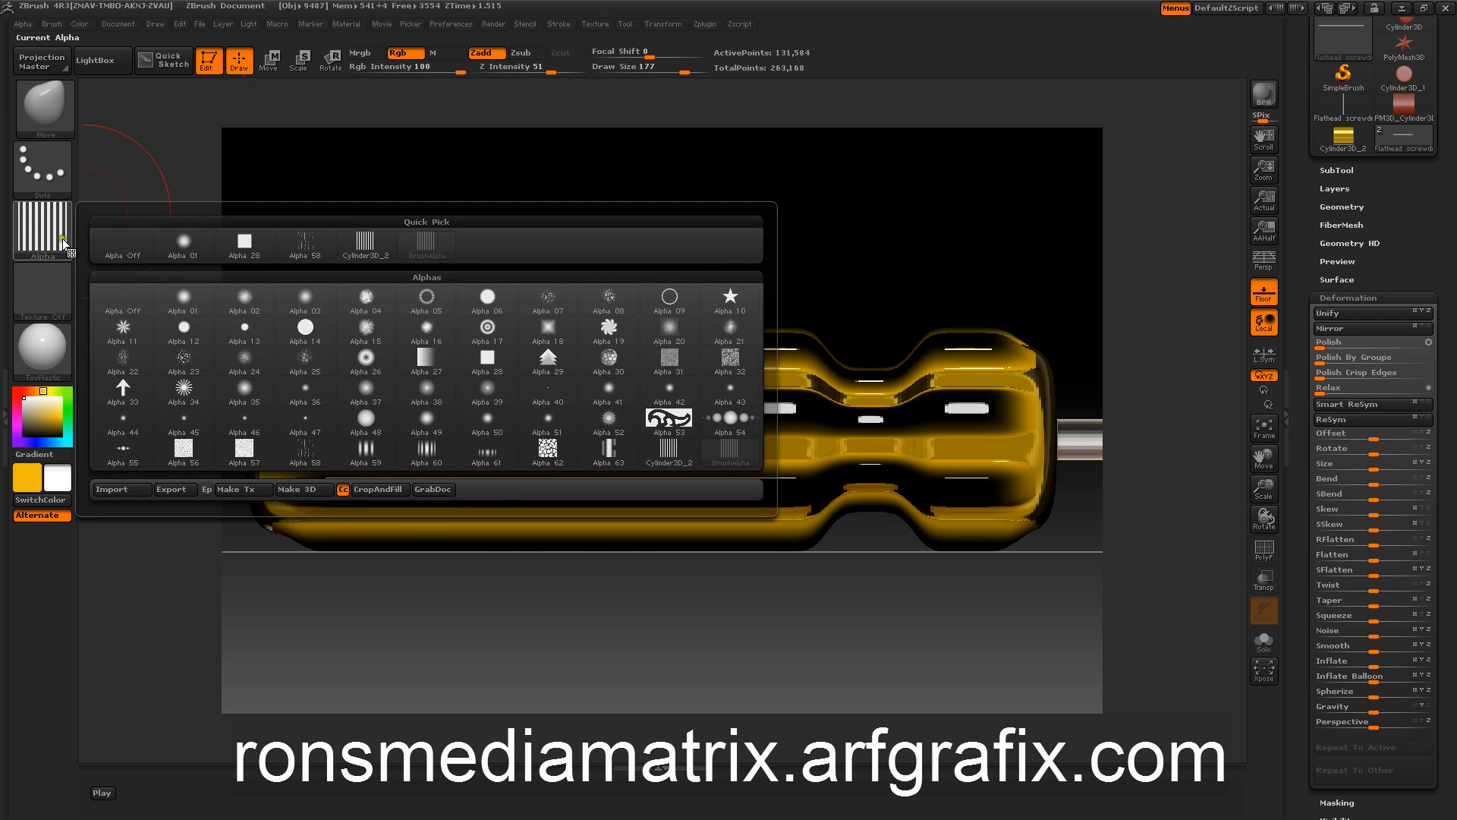
click(119, 490)
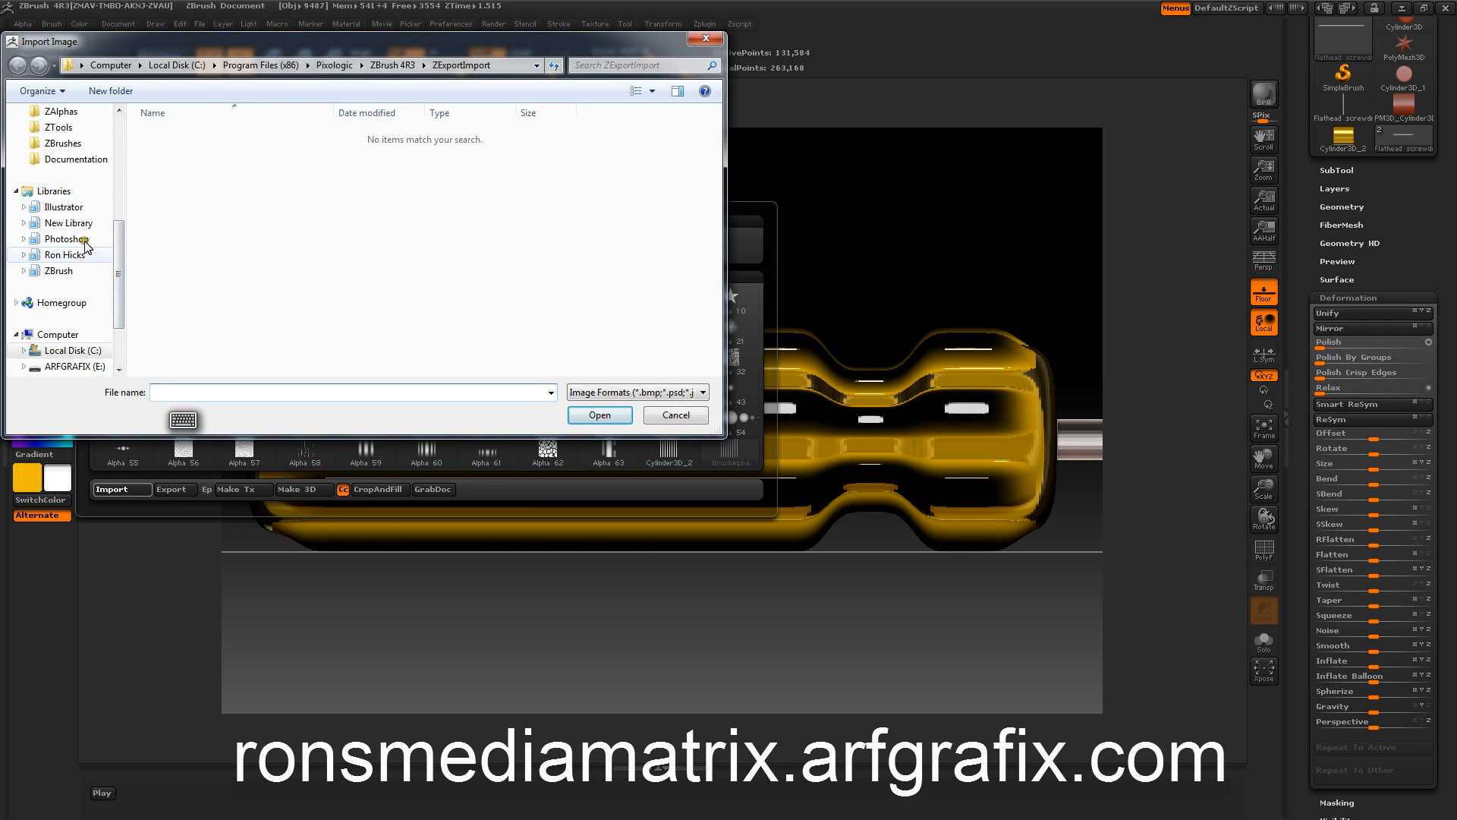
click(57, 242)
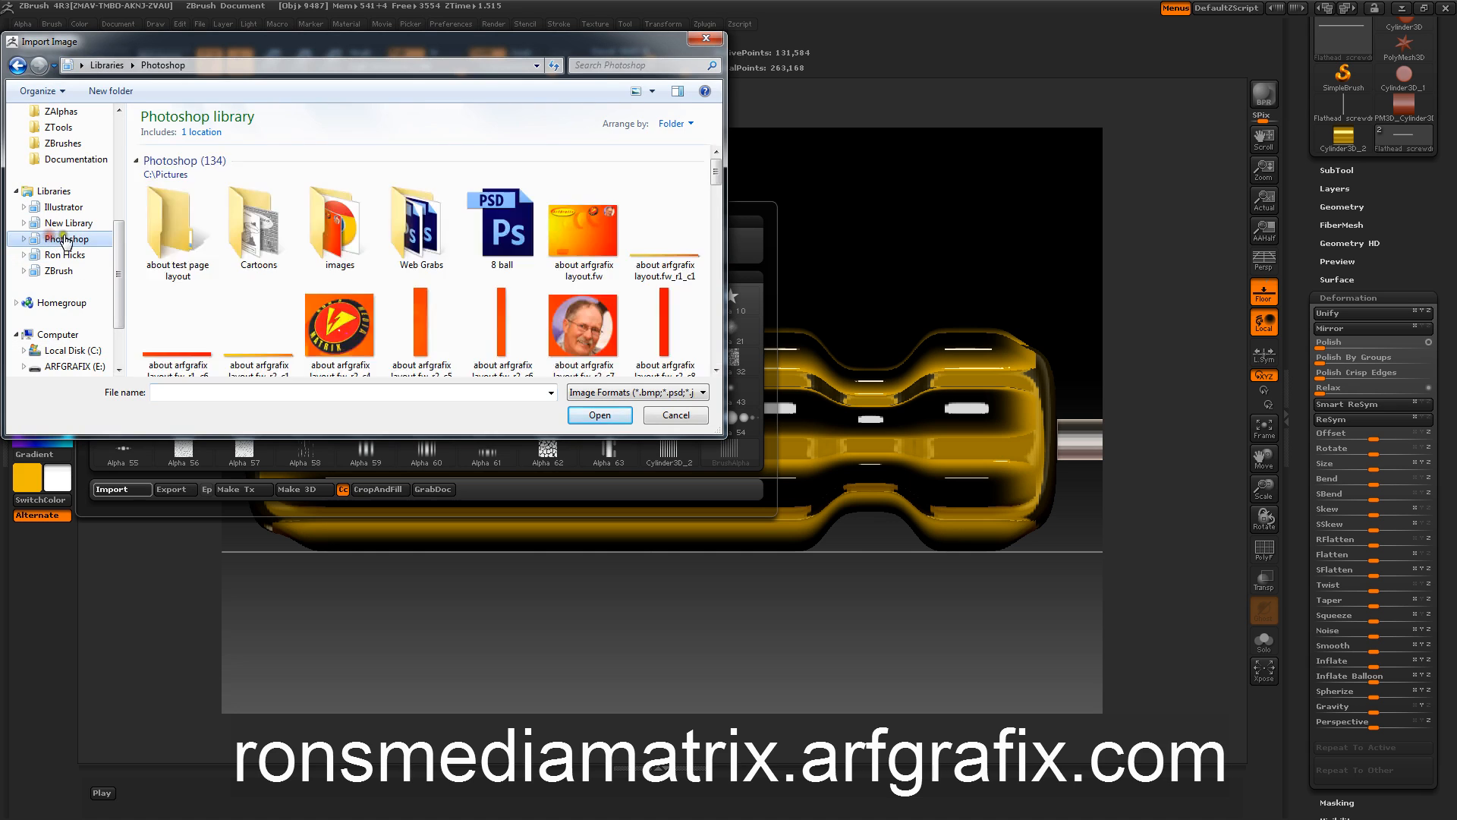
click(405, 222)
double_click(404, 222)
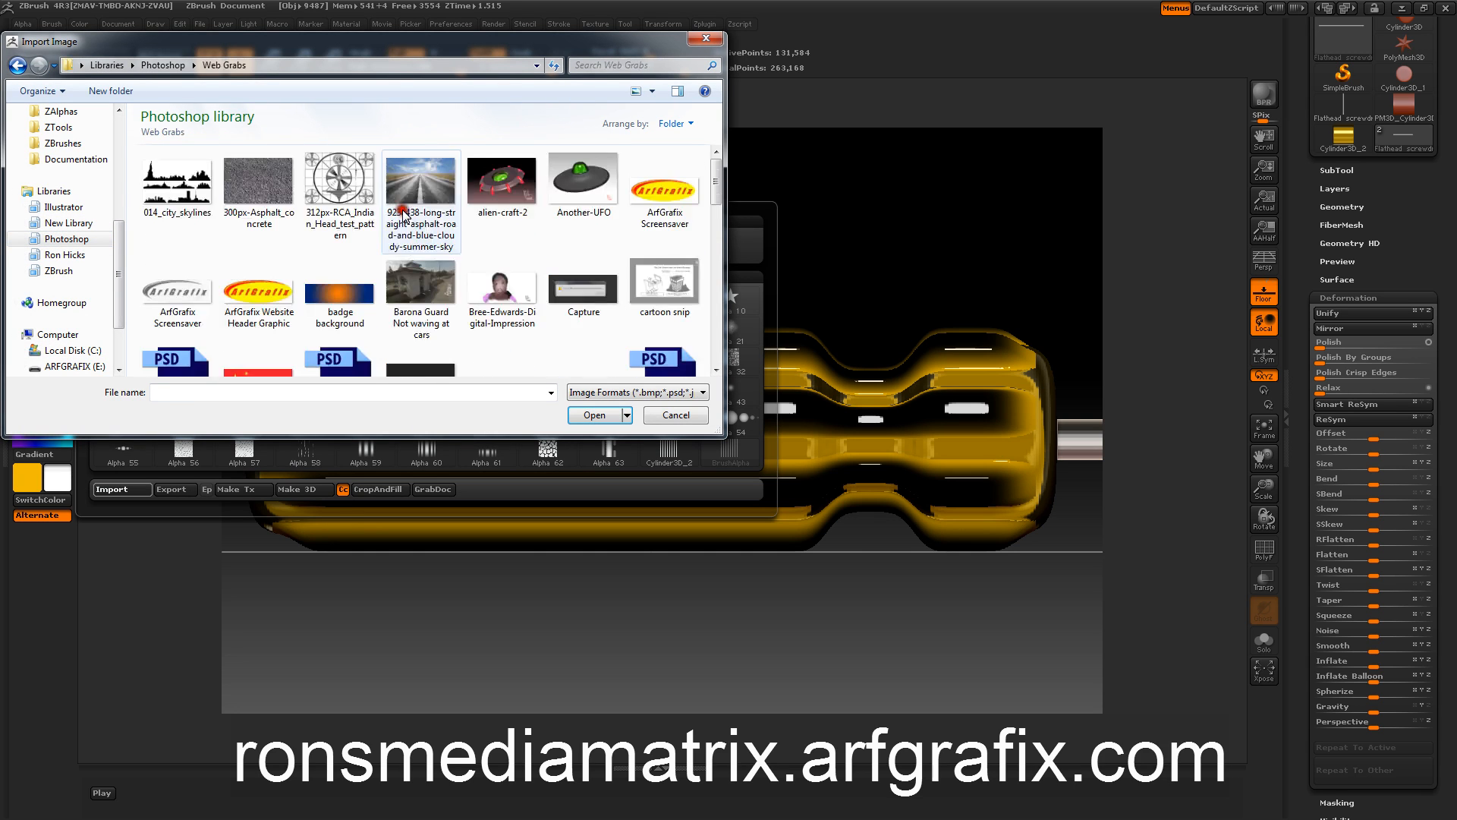
drag(713, 180, 705, 229)
click(343, 241)
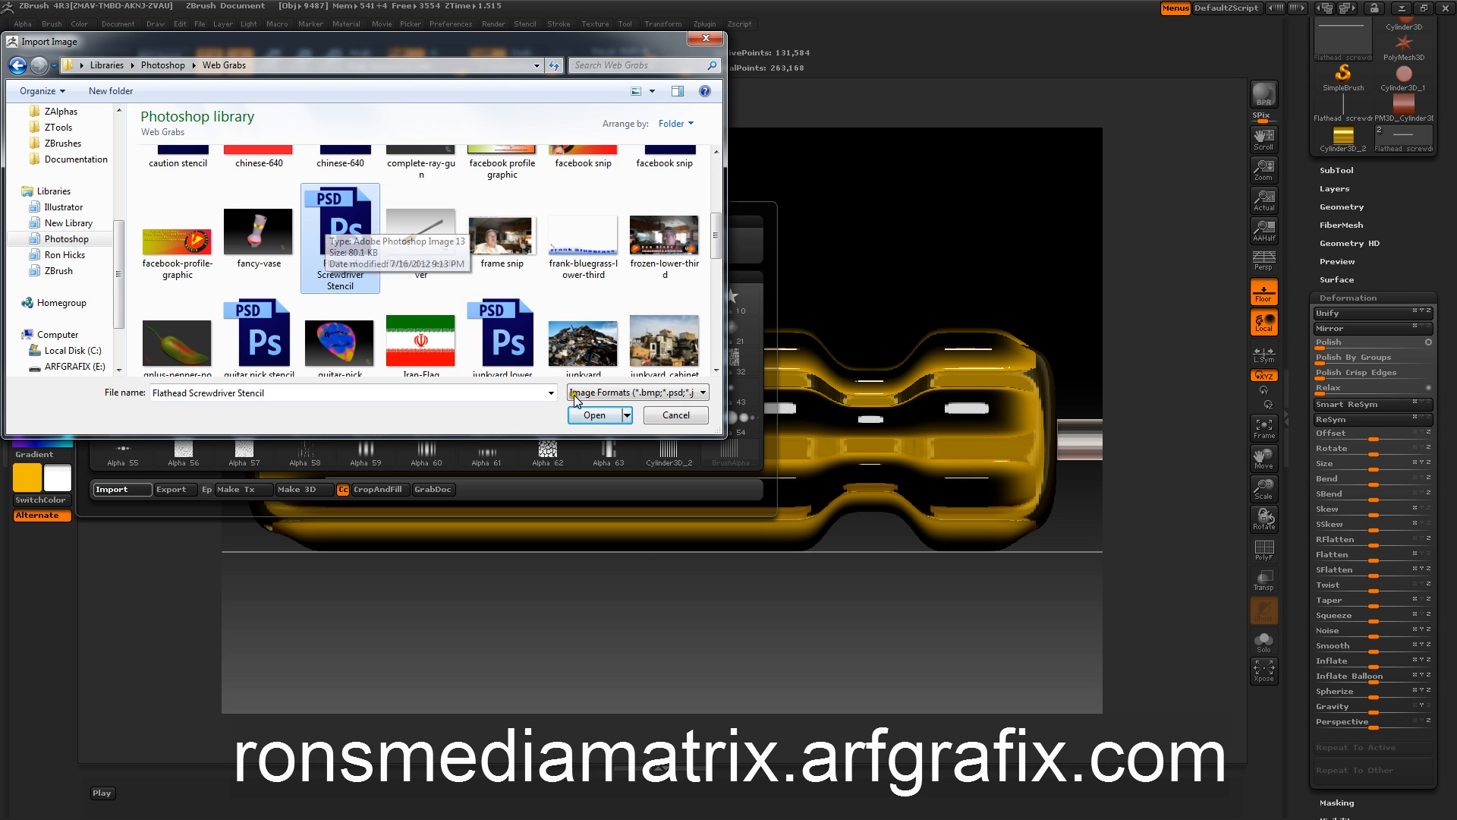
click(594, 414)
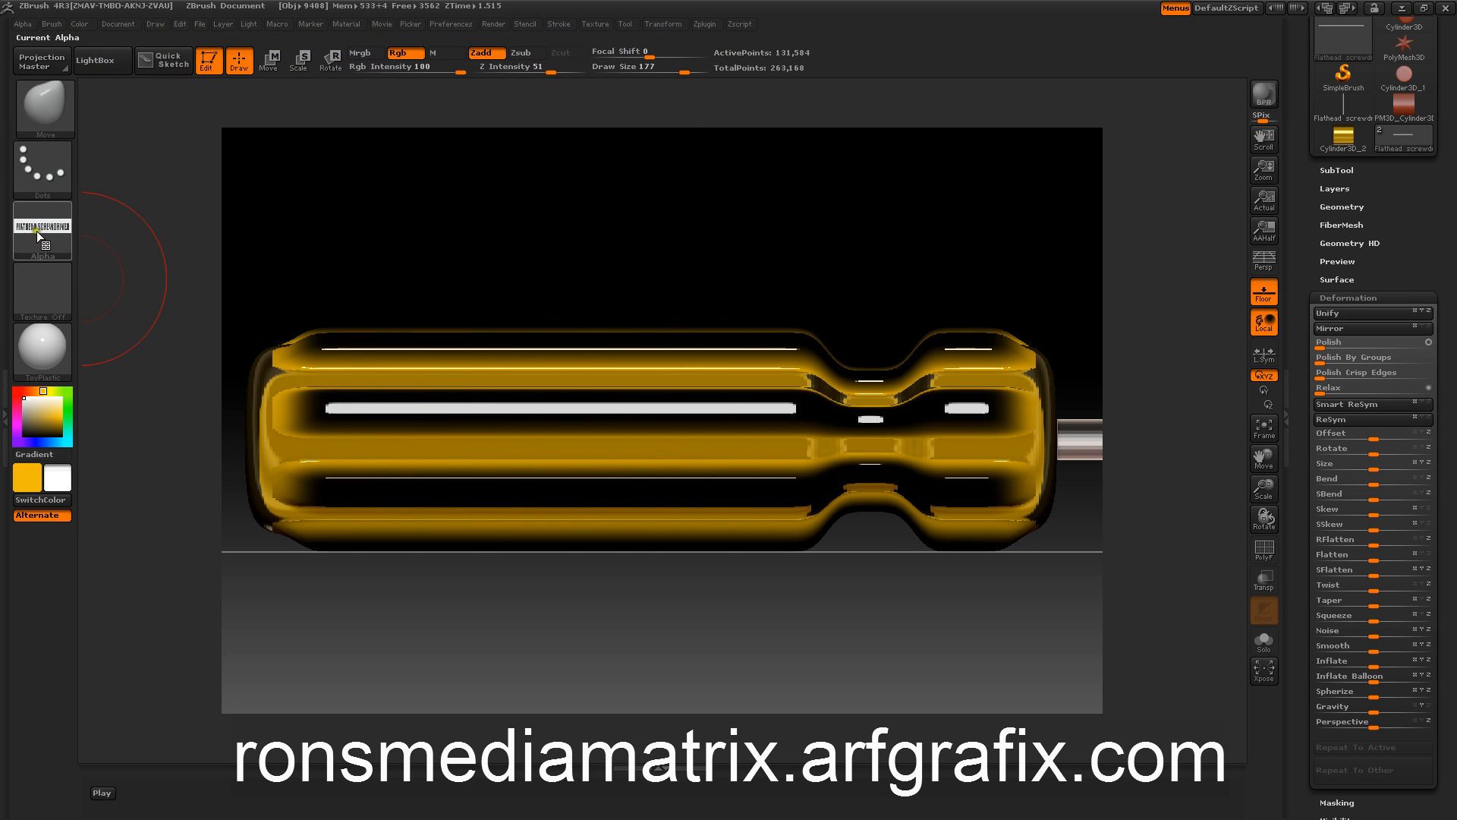
mouse_move(42, 229)
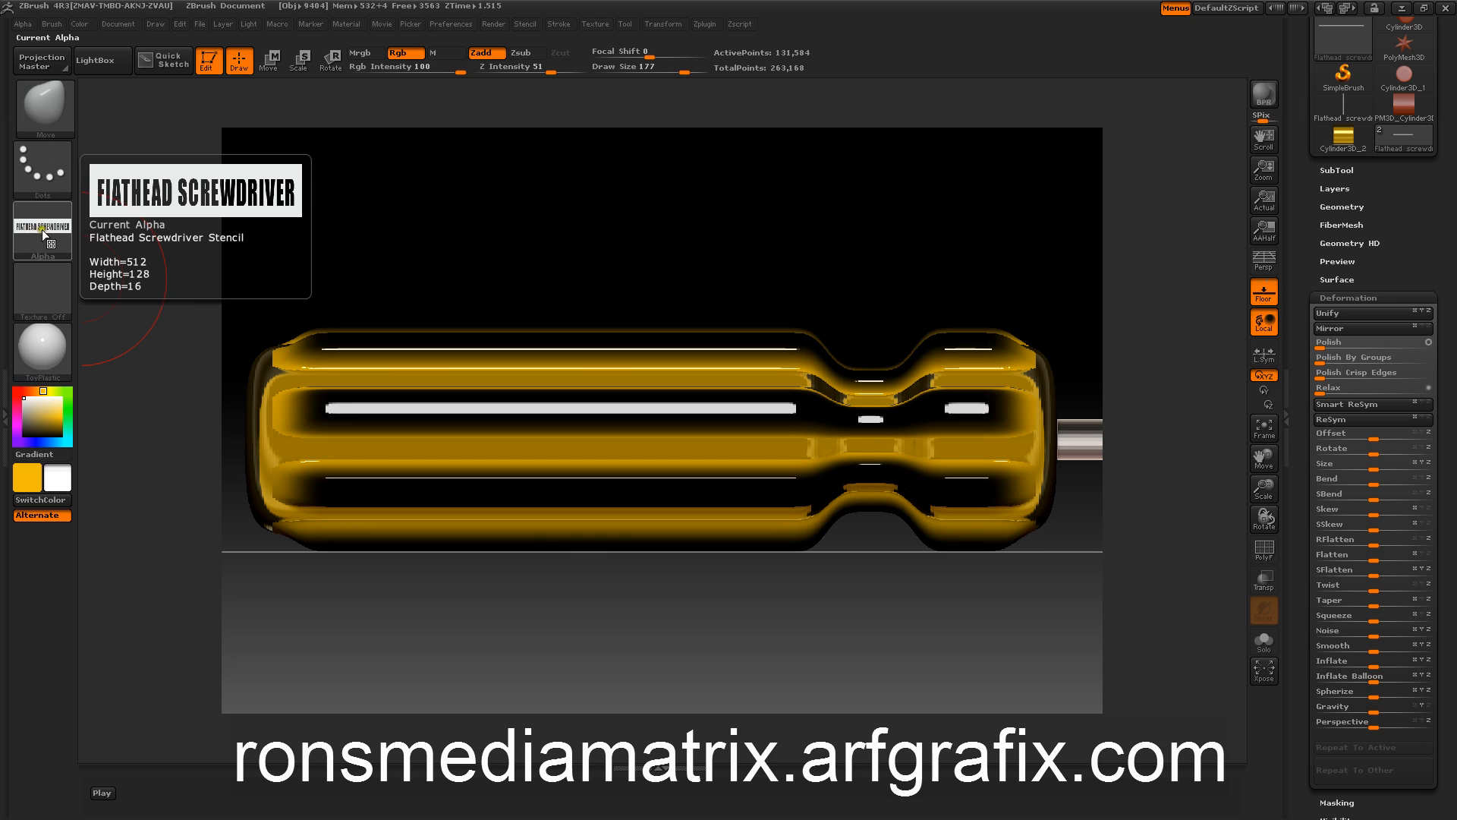
Make a stencil from the Flathead Screwdriver Stencil alpha and invert it
click(521, 24)
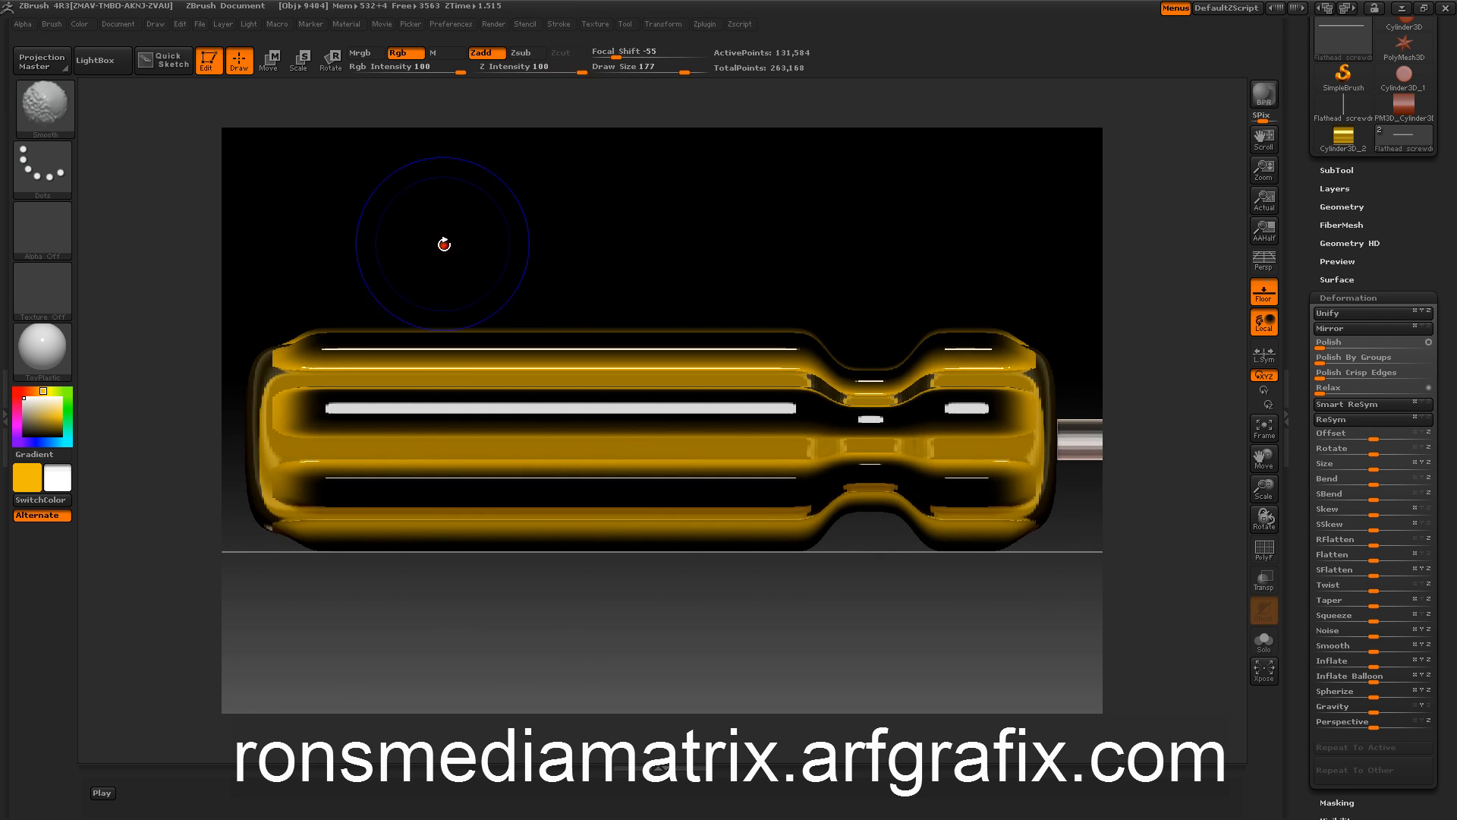
click(17, 239)
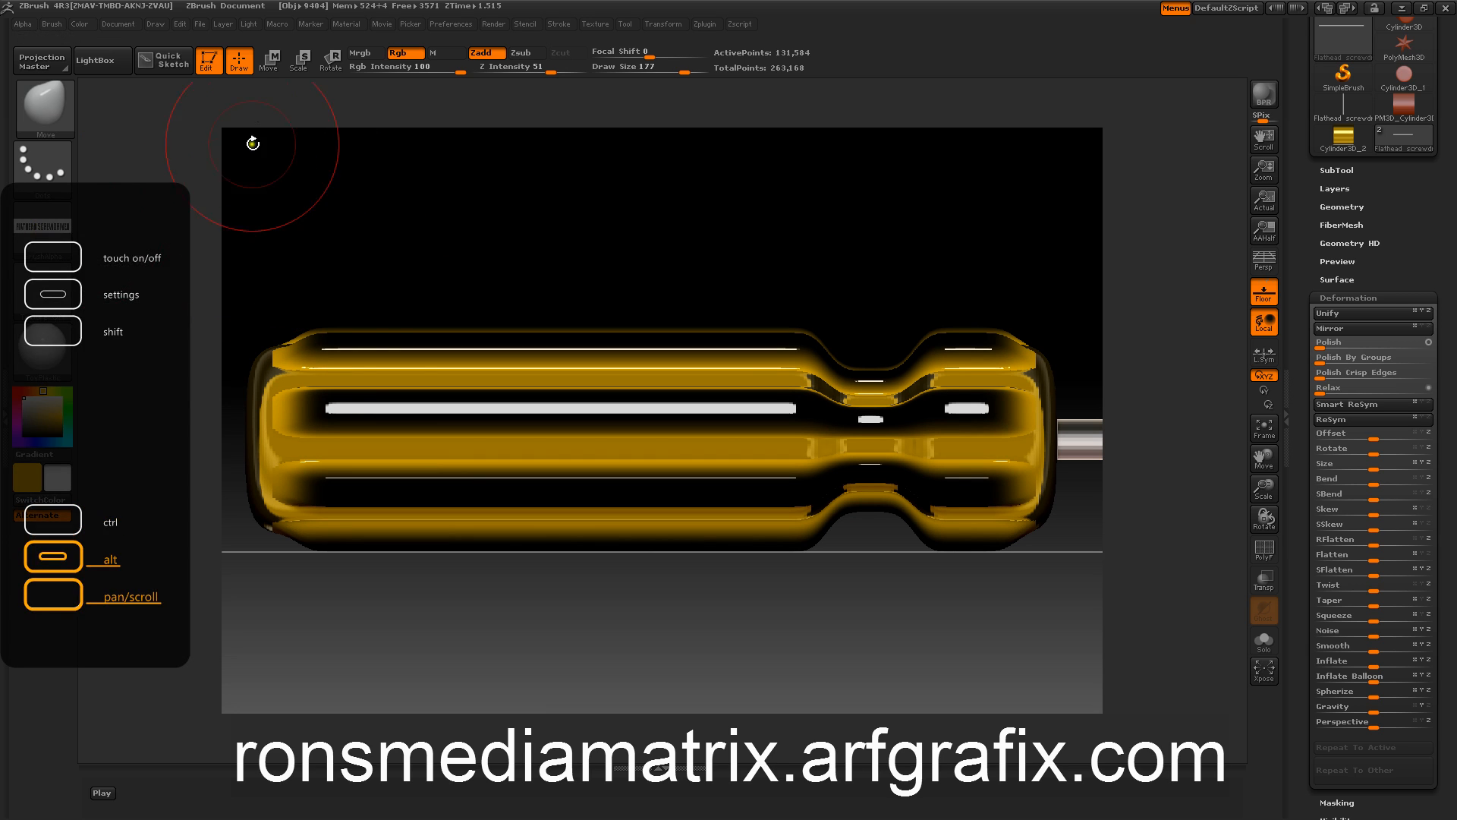
click(20, 21)
click(47, 337)
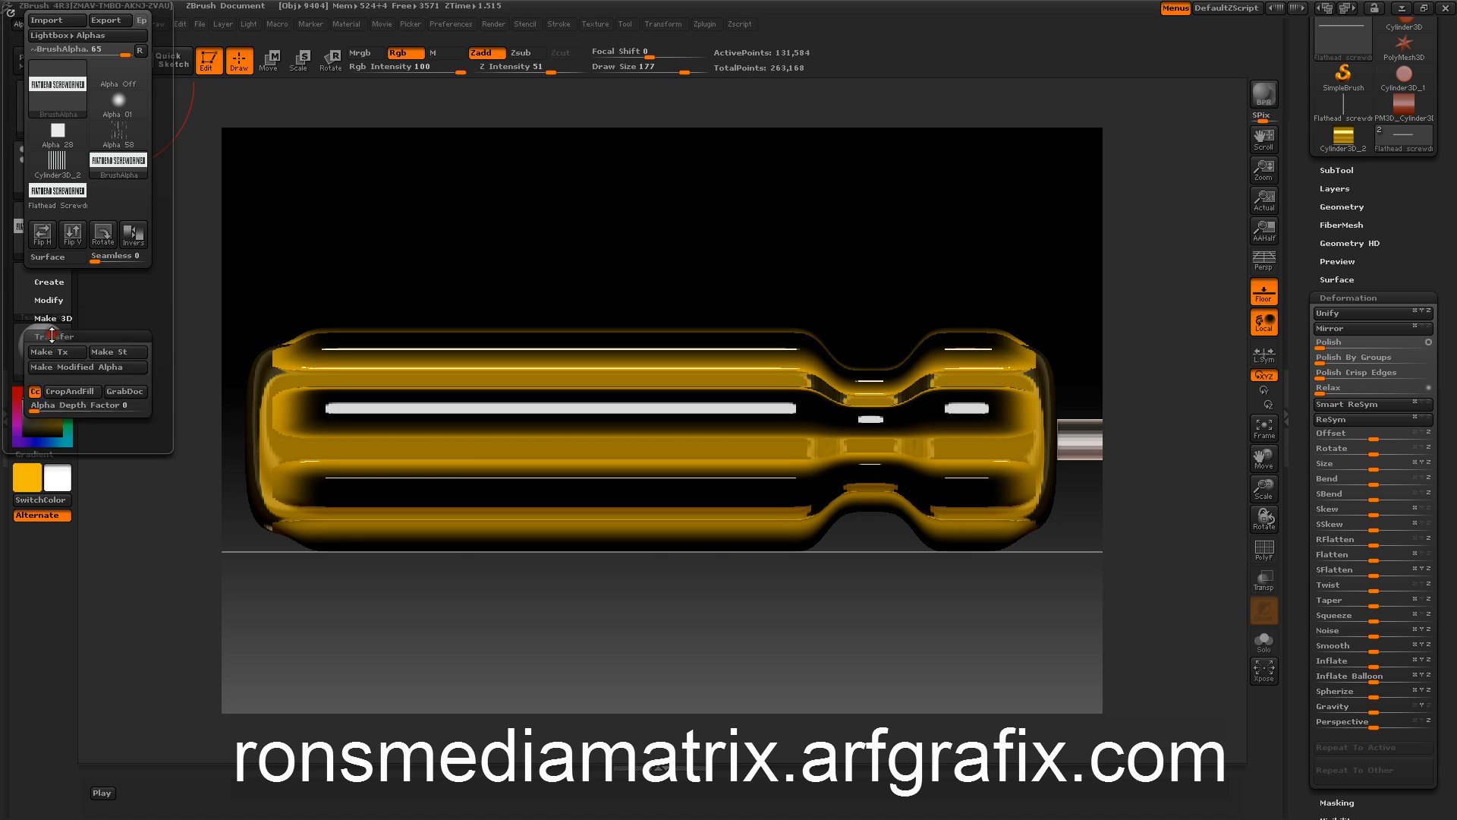
click(104, 278)
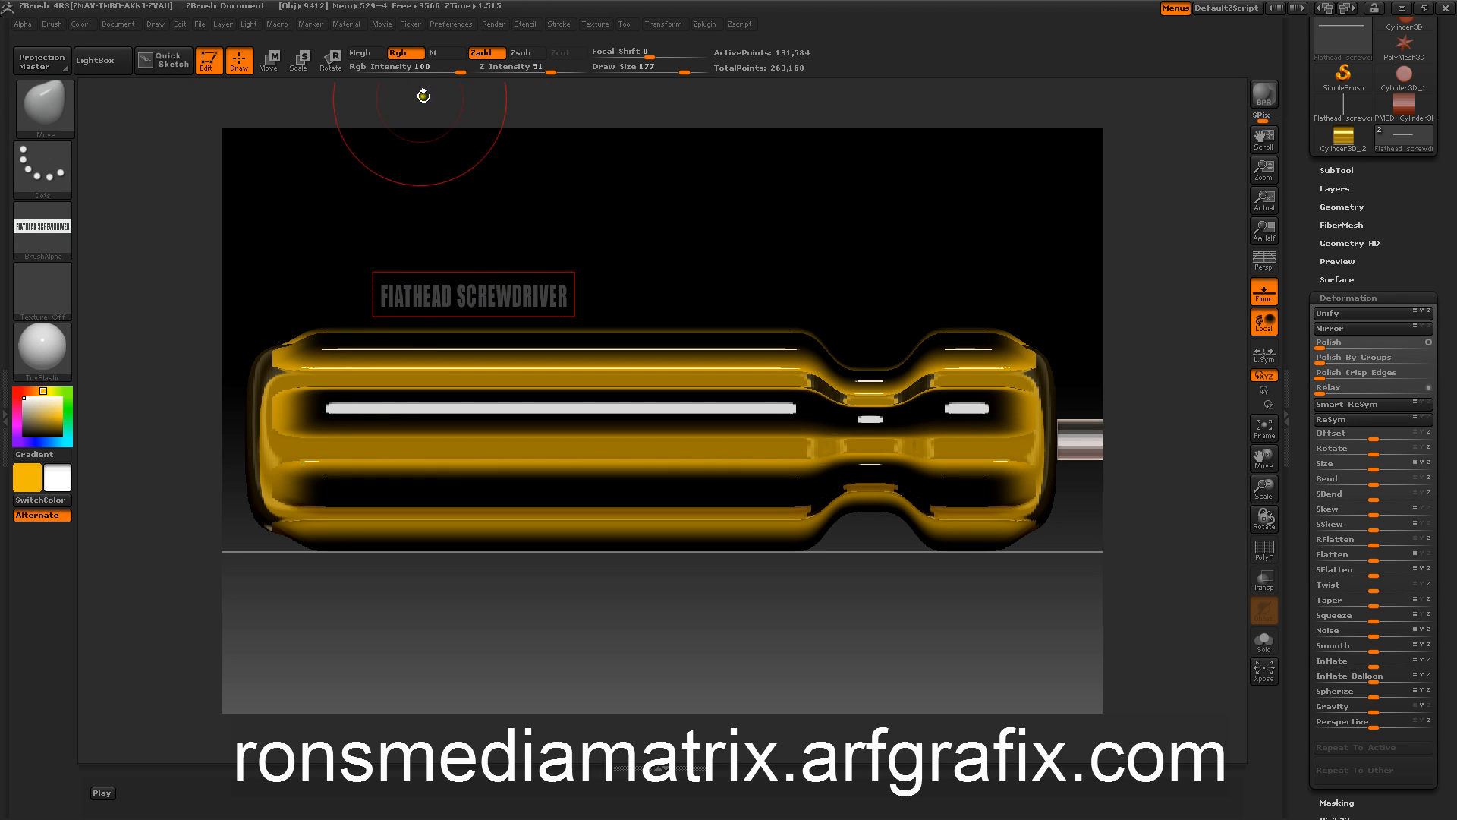
click(522, 25)
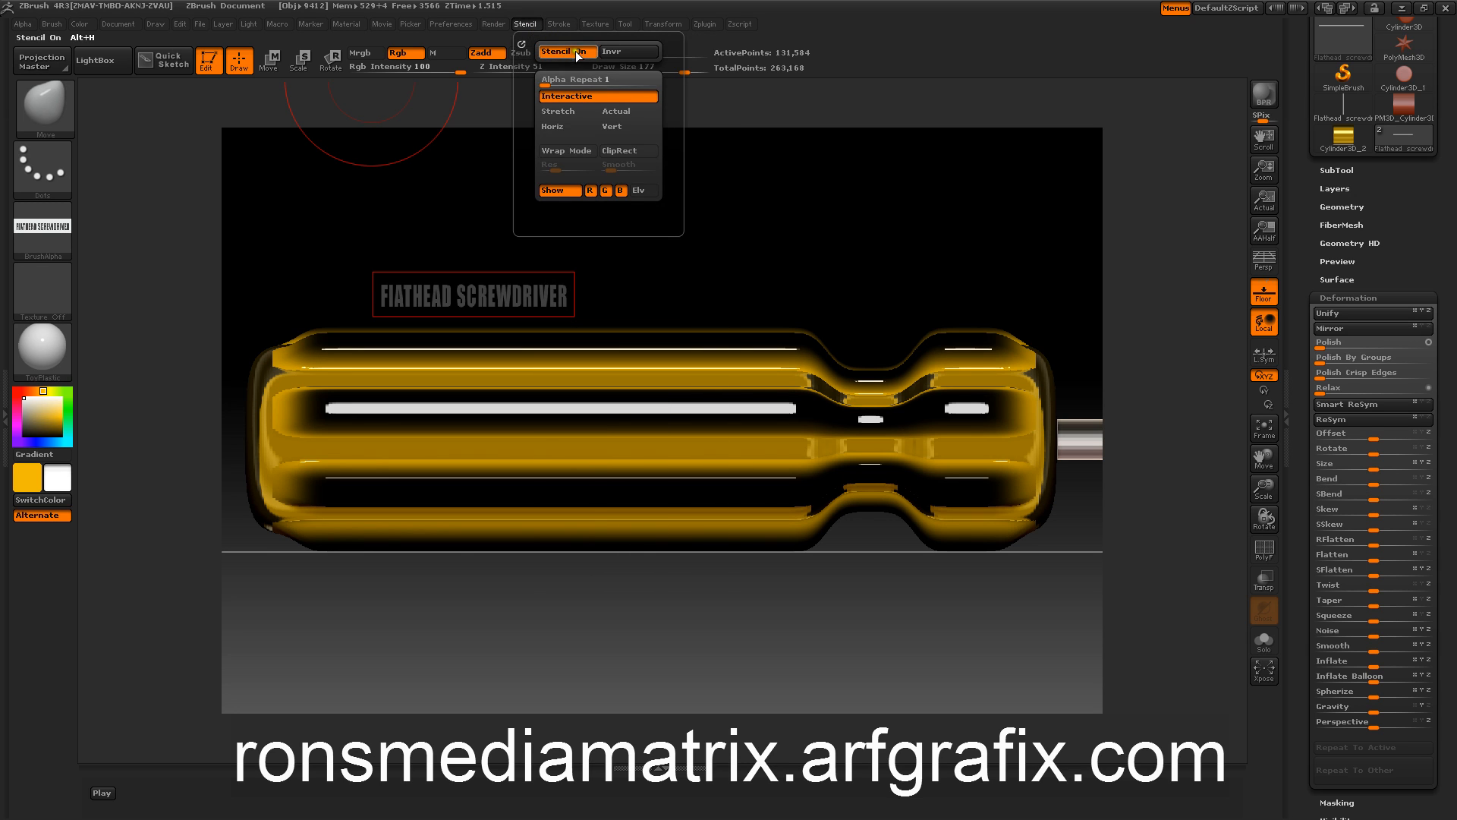
click(615, 53)
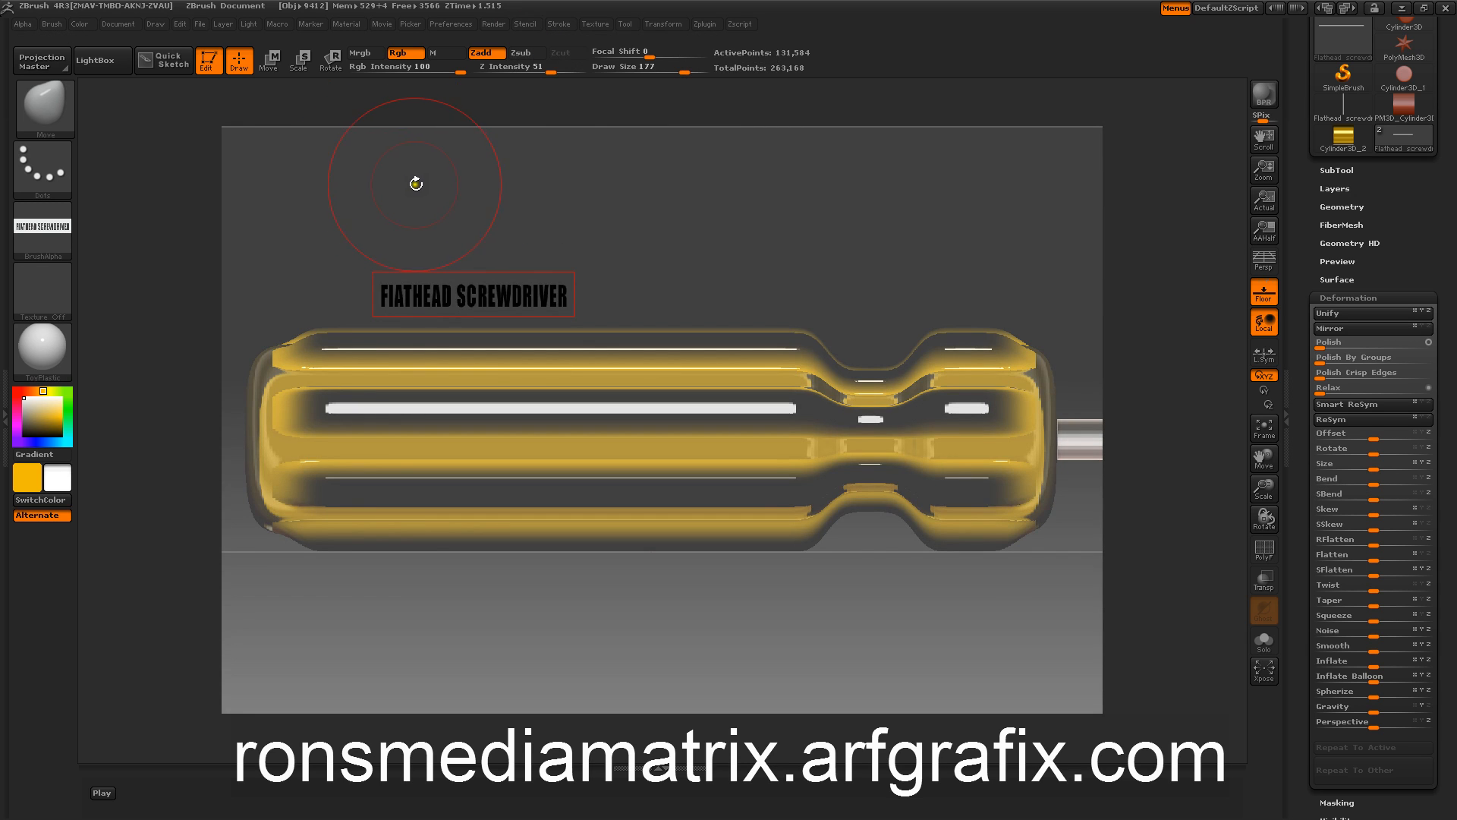
Move the FLATHEAD SCREWDRIVER stencil down onto the middle of the handle and turn on the stencil's Wrap Mode
key(space)
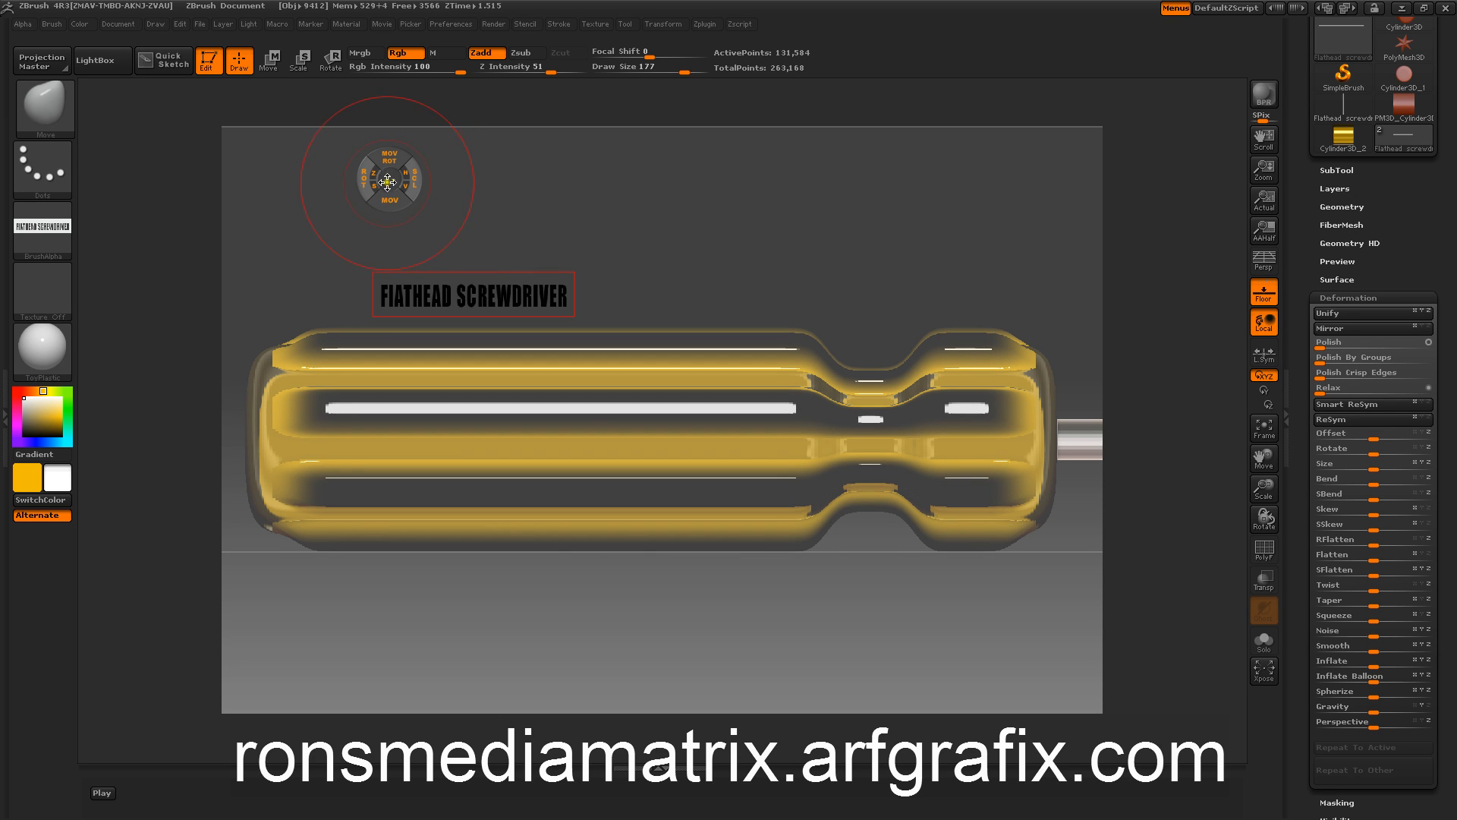
drag(383, 202, 440, 316)
key(space)
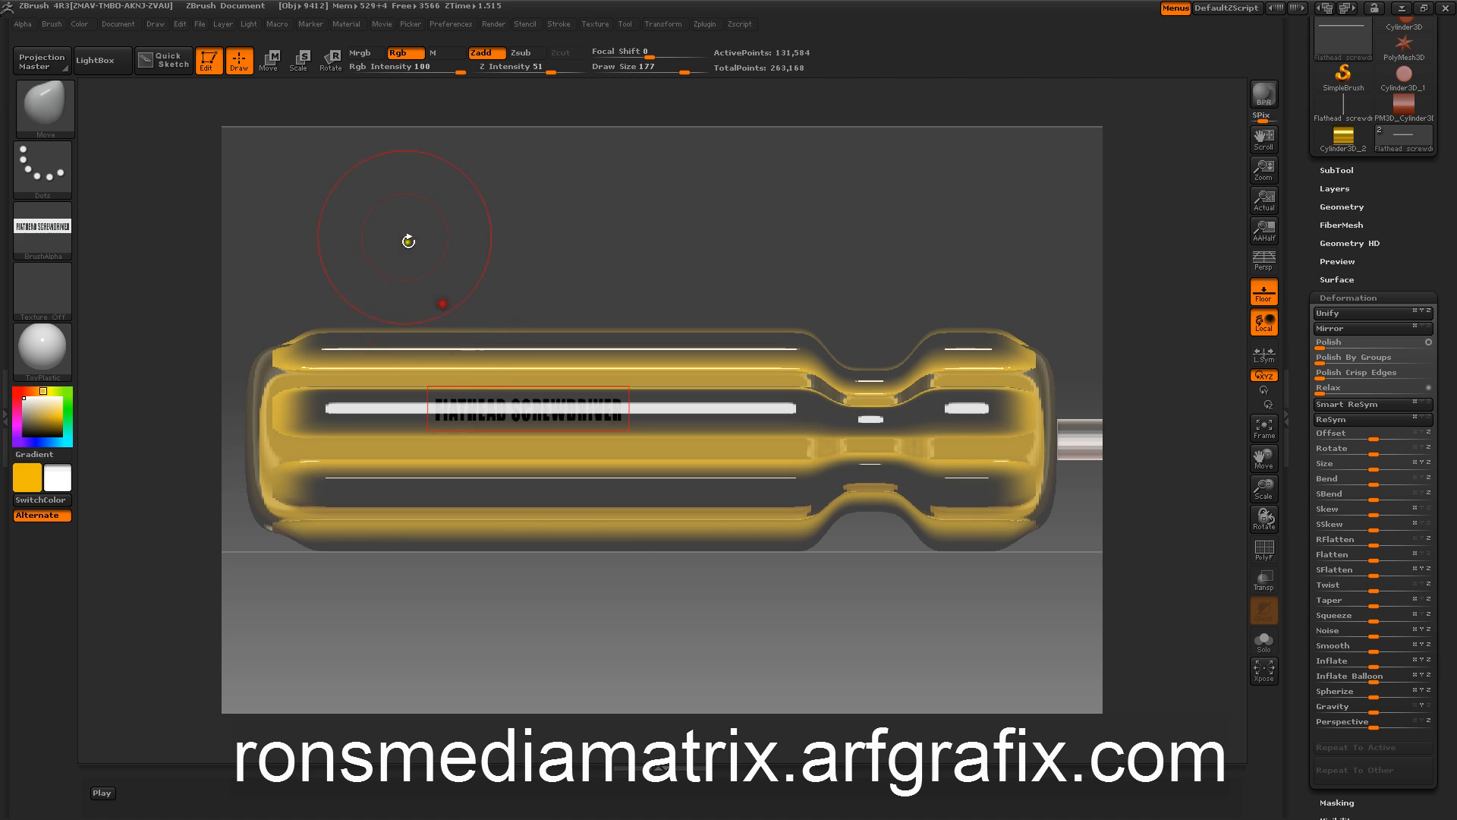
click(532, 23)
click(560, 156)
Position the wrapped stencil along the centre of the handle's middle groove, over the long highlight
key(space)
drag(385, 192, 455, 214)
key(space)
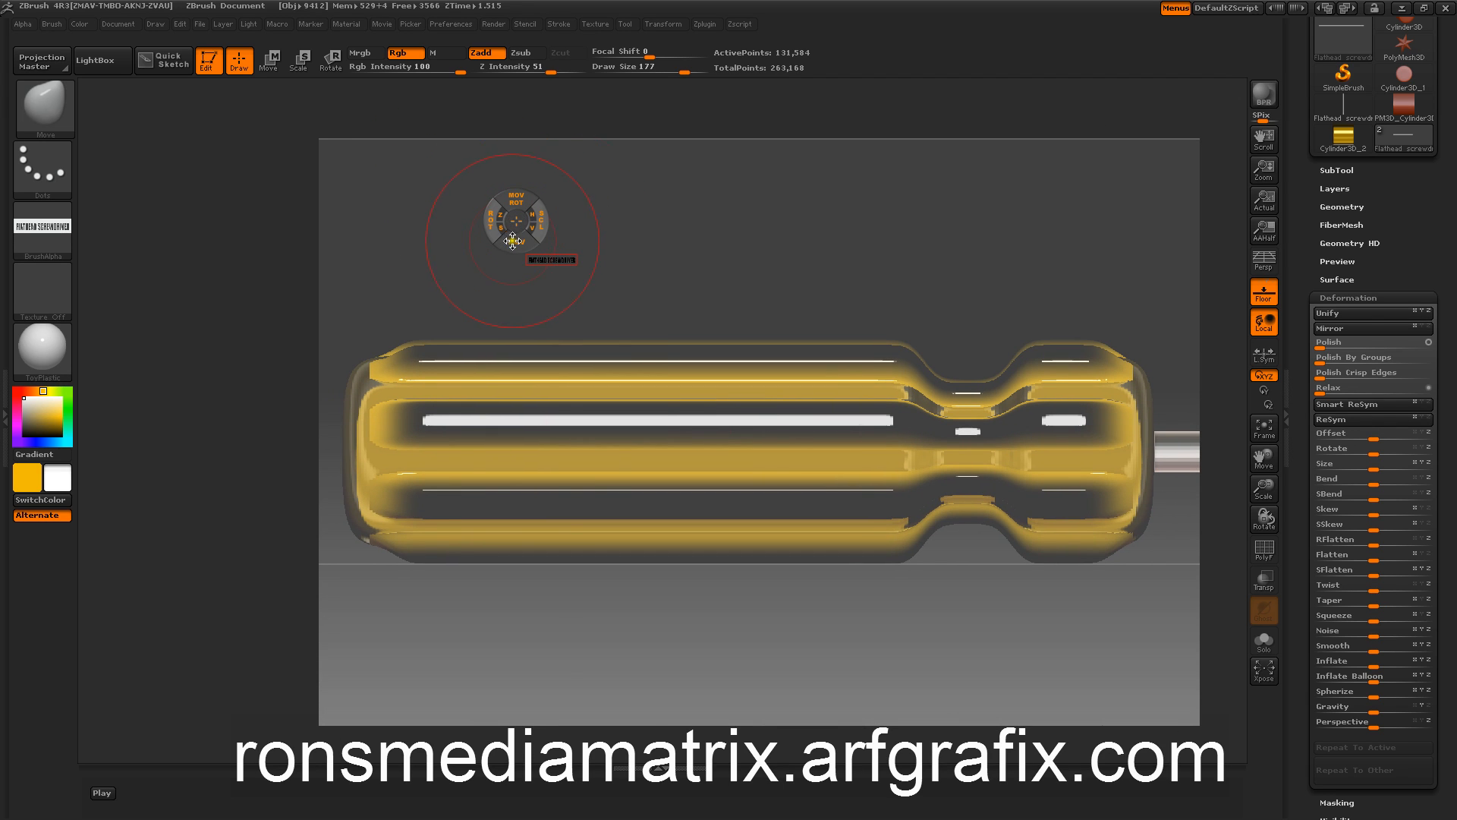
drag(542, 229, 813, 335)
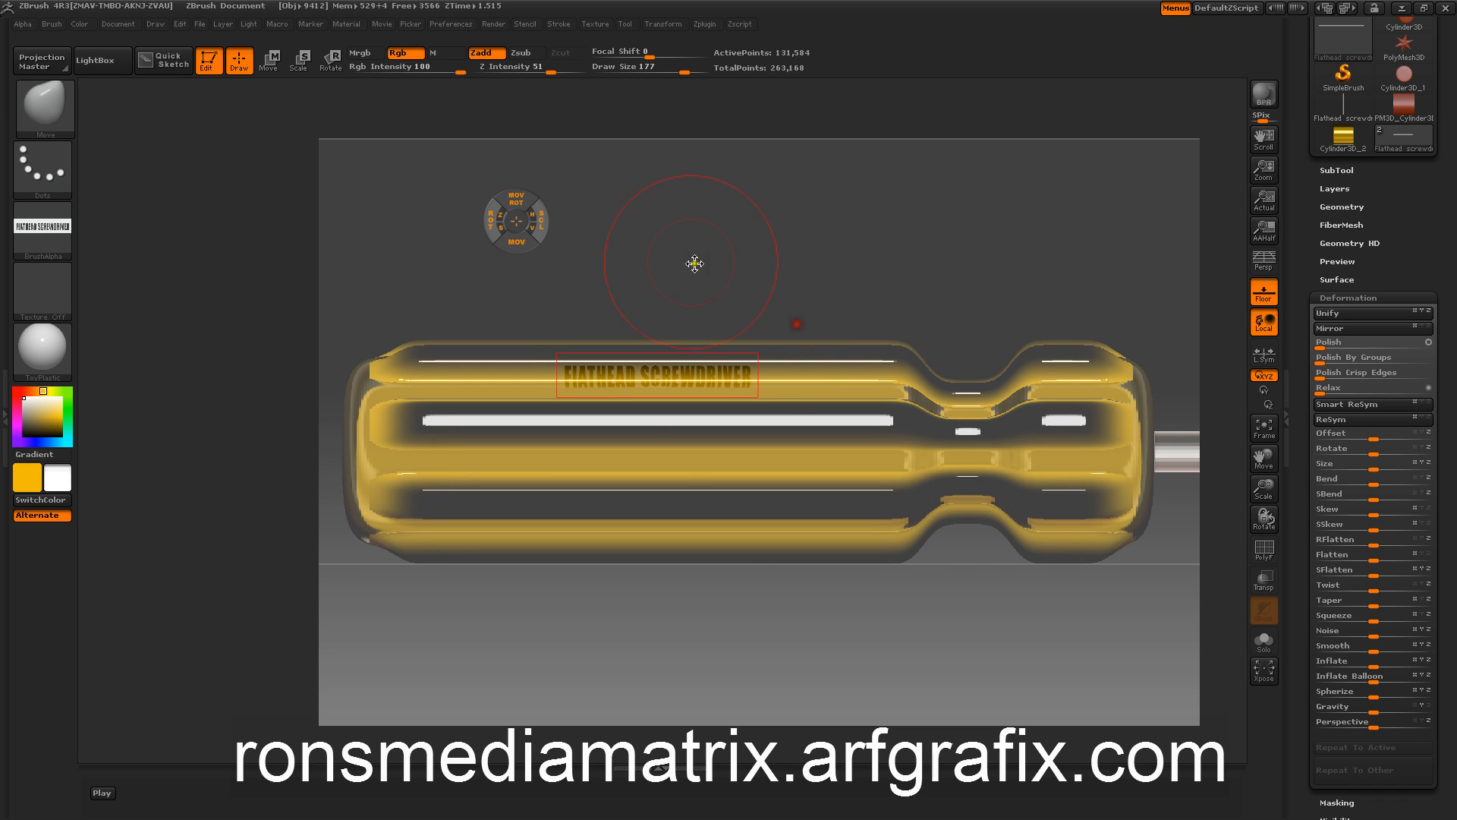
drag(542, 252, 511, 289)
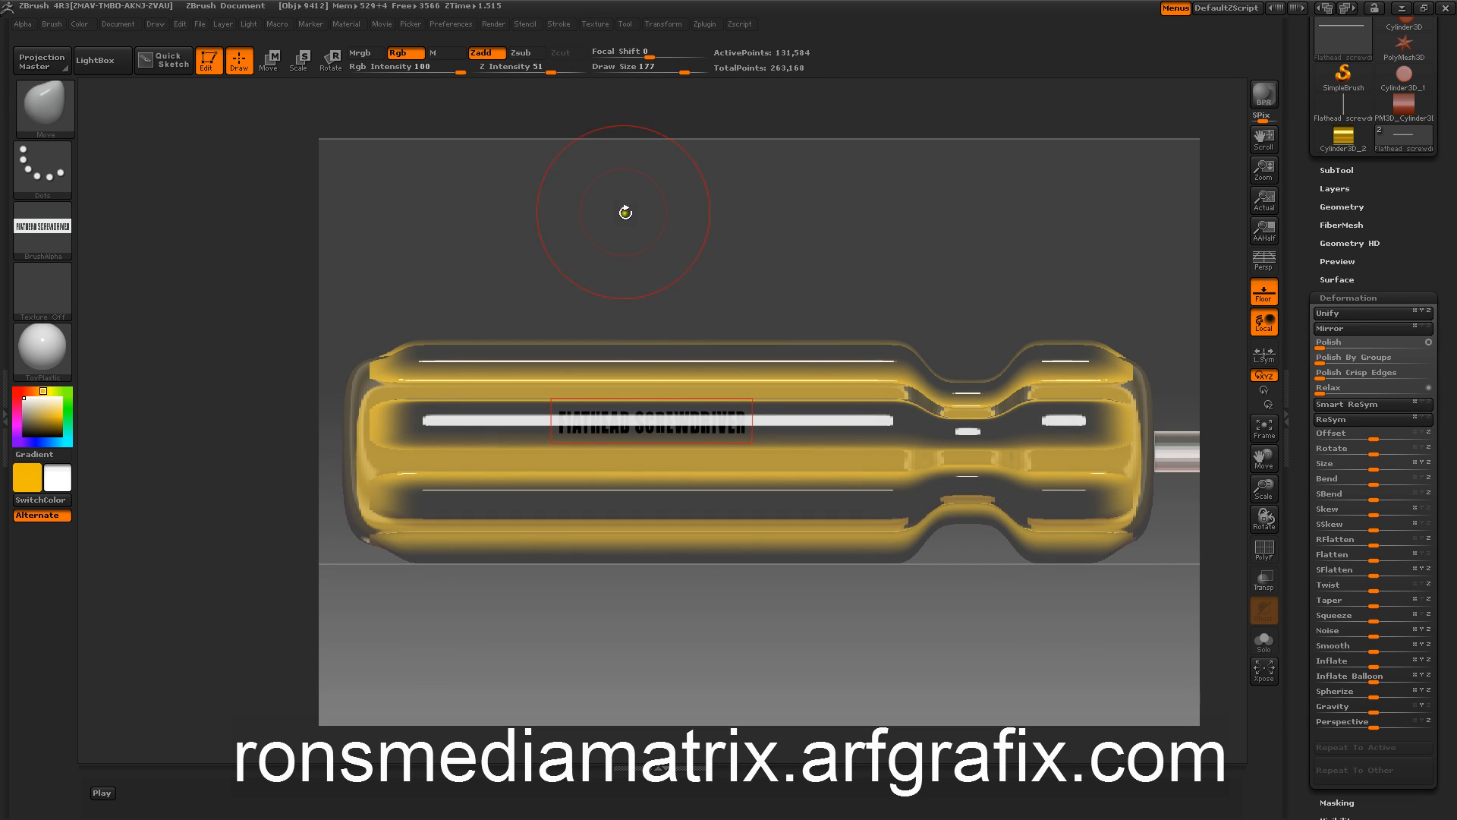
Choose the Standard brush with a FreeHand stroke
click(44, 230)
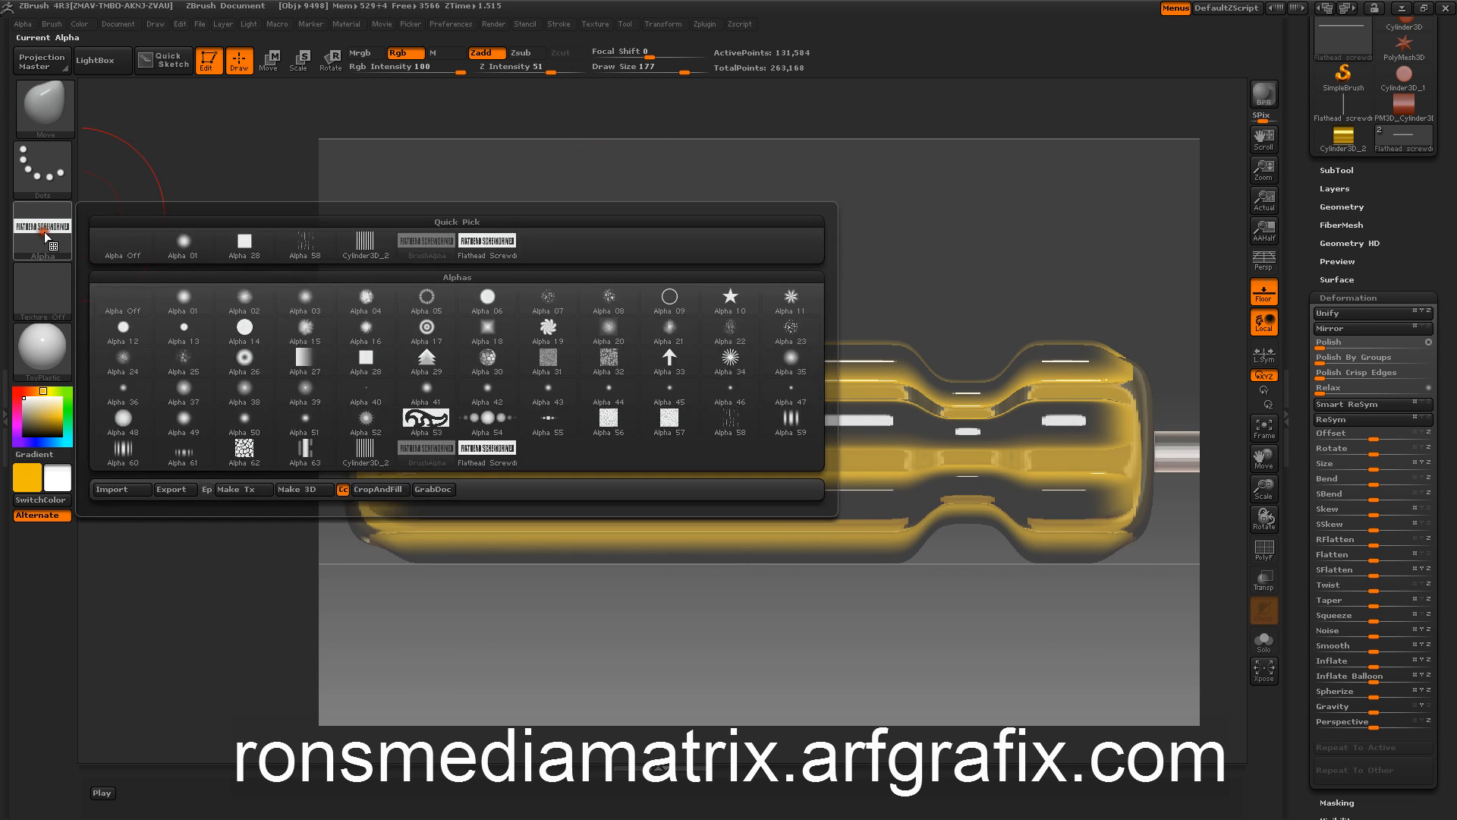
click(244, 328)
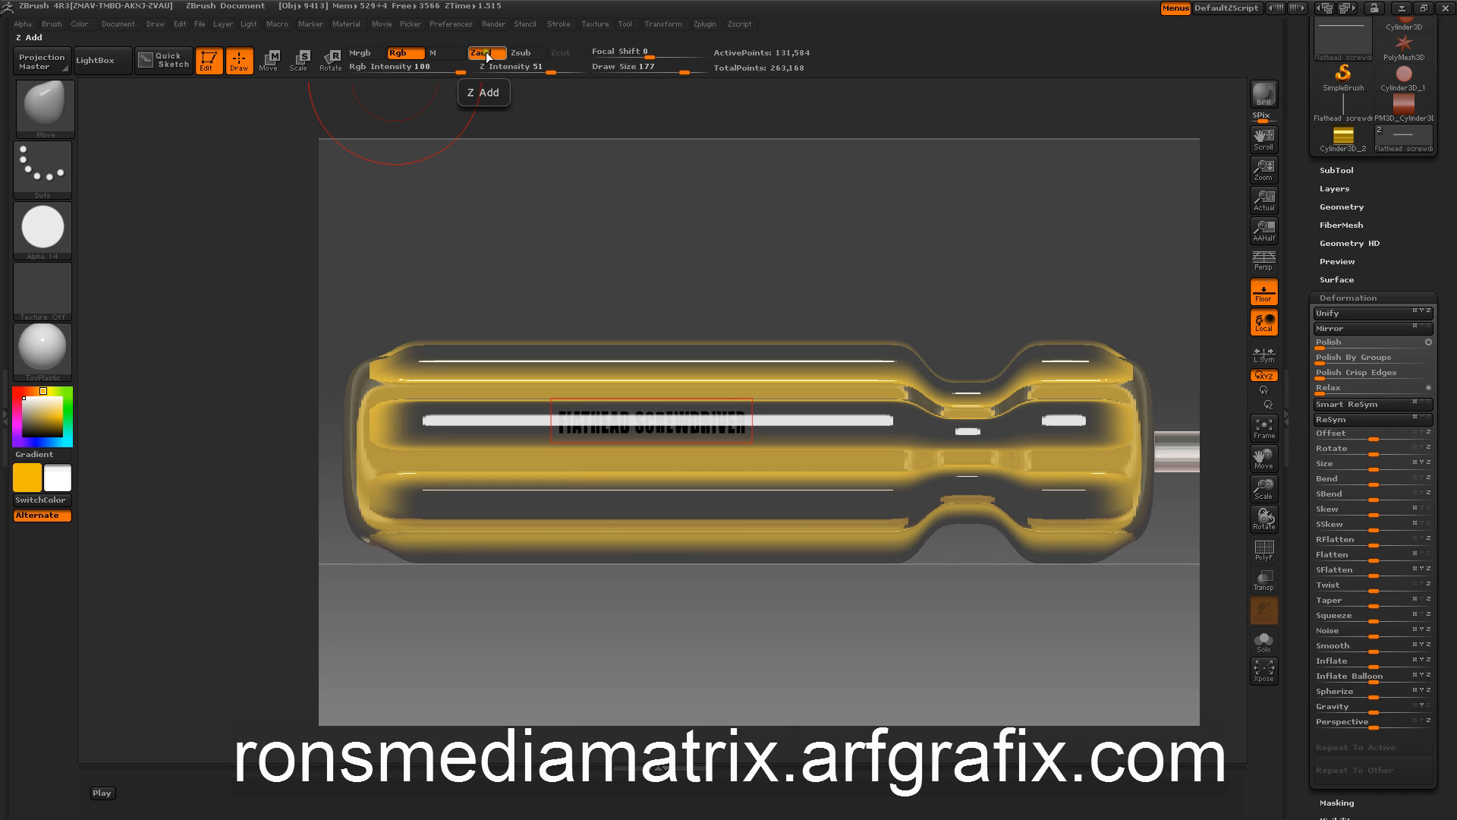
click(44, 108)
click(495, 119)
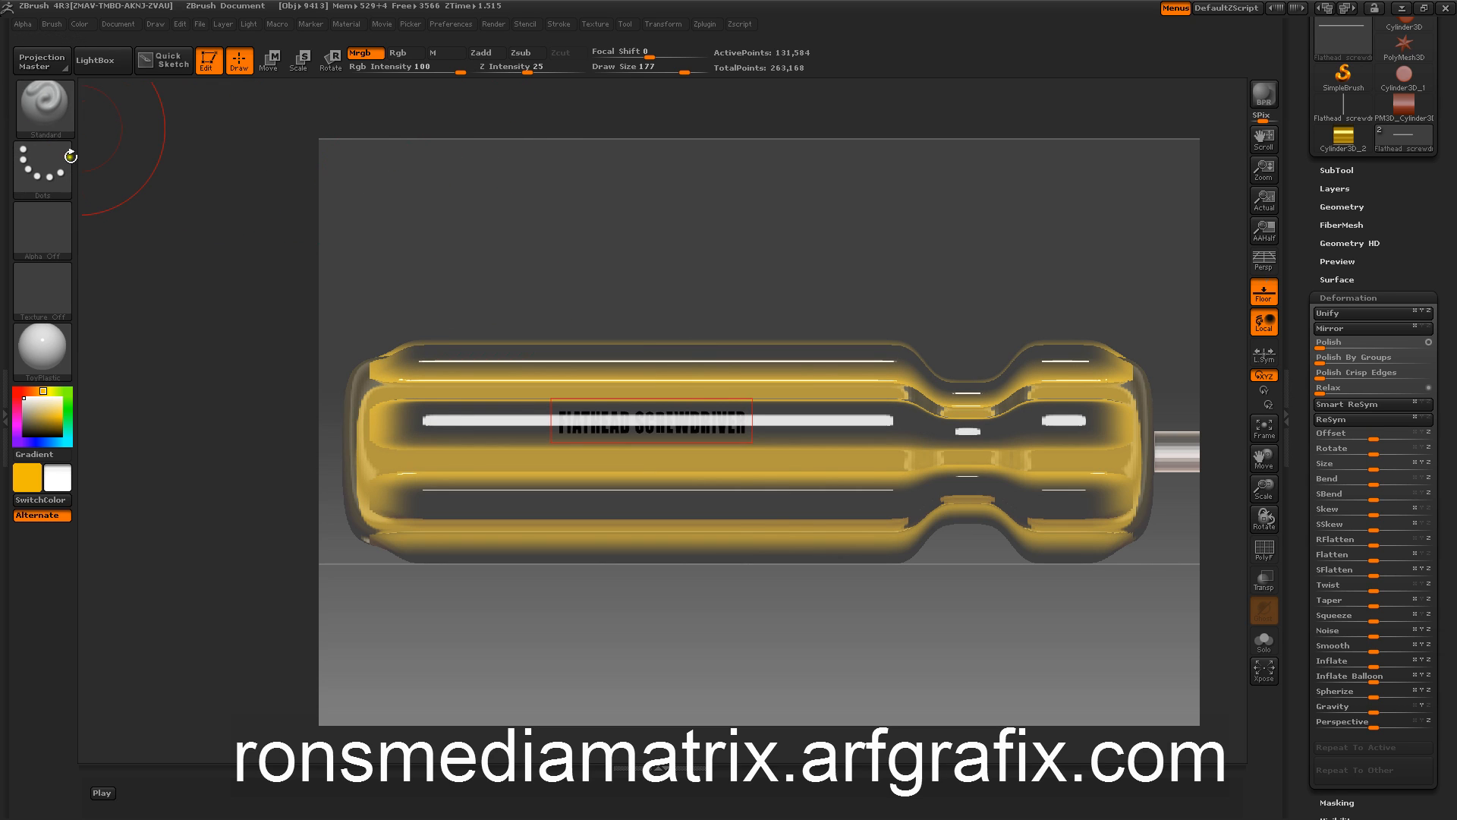
click(53, 175)
click(236, 183)
Set the brush to Rgb with Zadd and lower the Z Intensity to 6
click(481, 52)
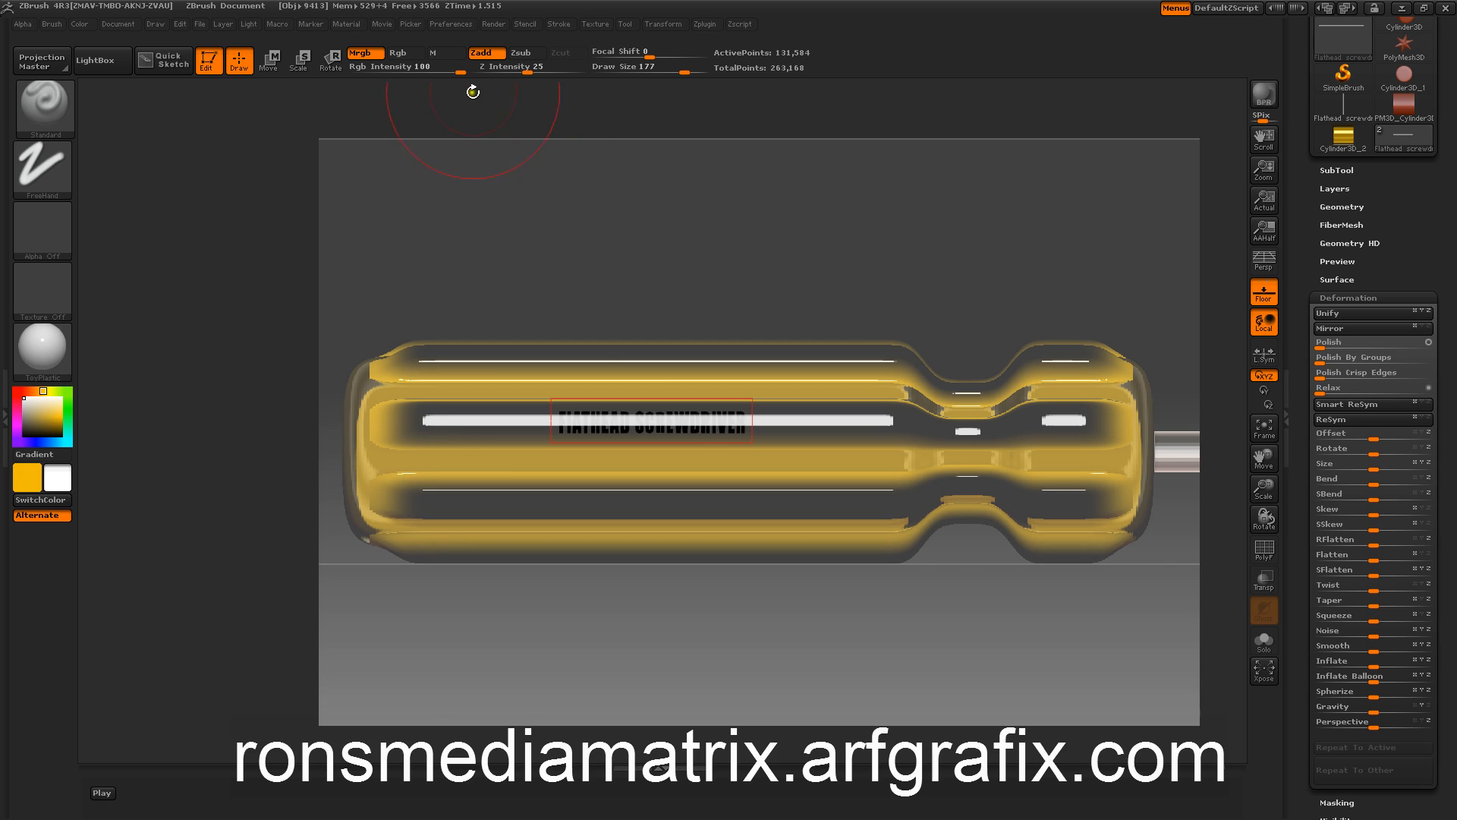
drag(527, 68, 509, 68)
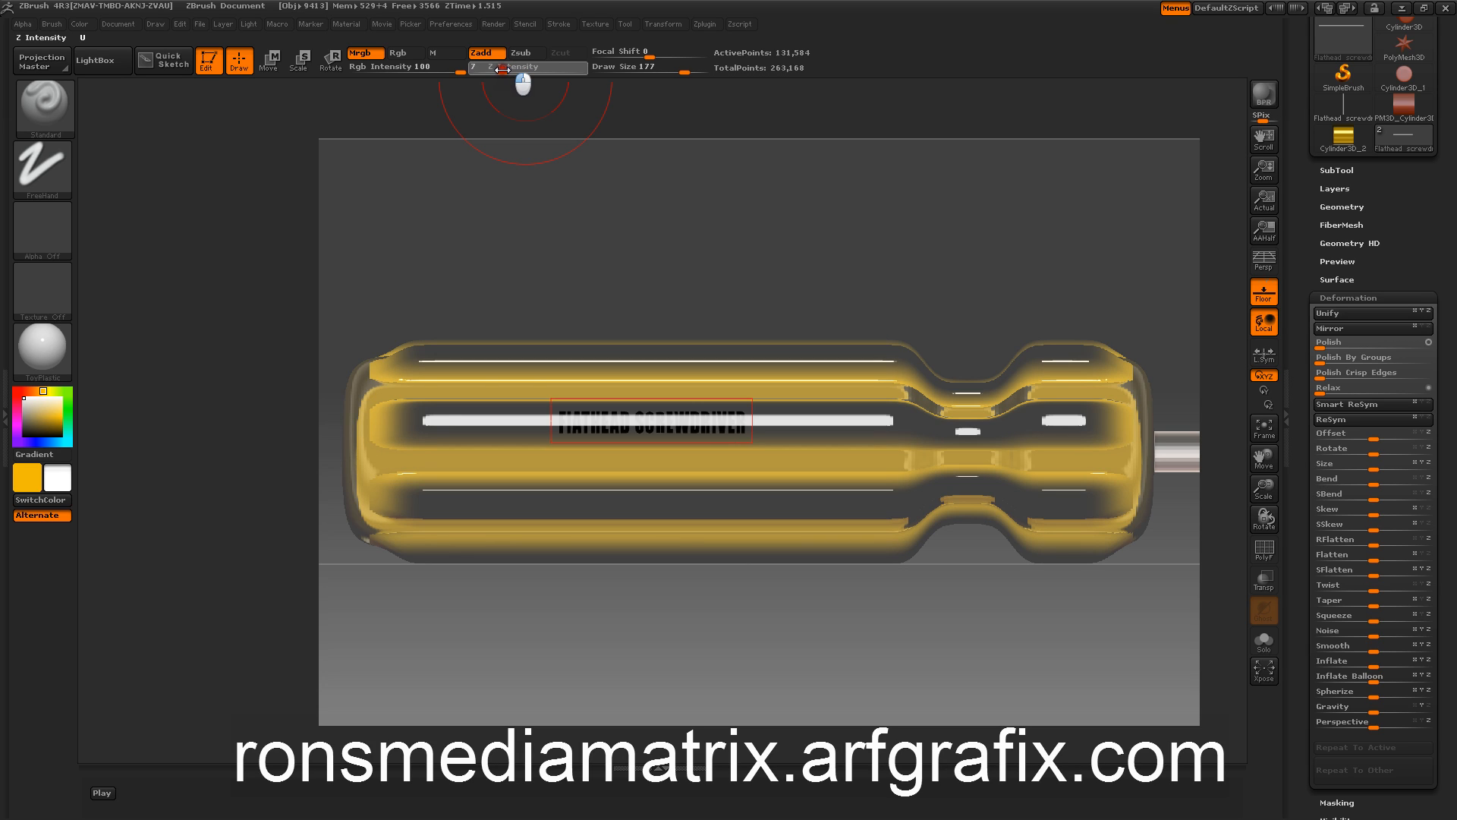
drag(503, 70, 499, 70)
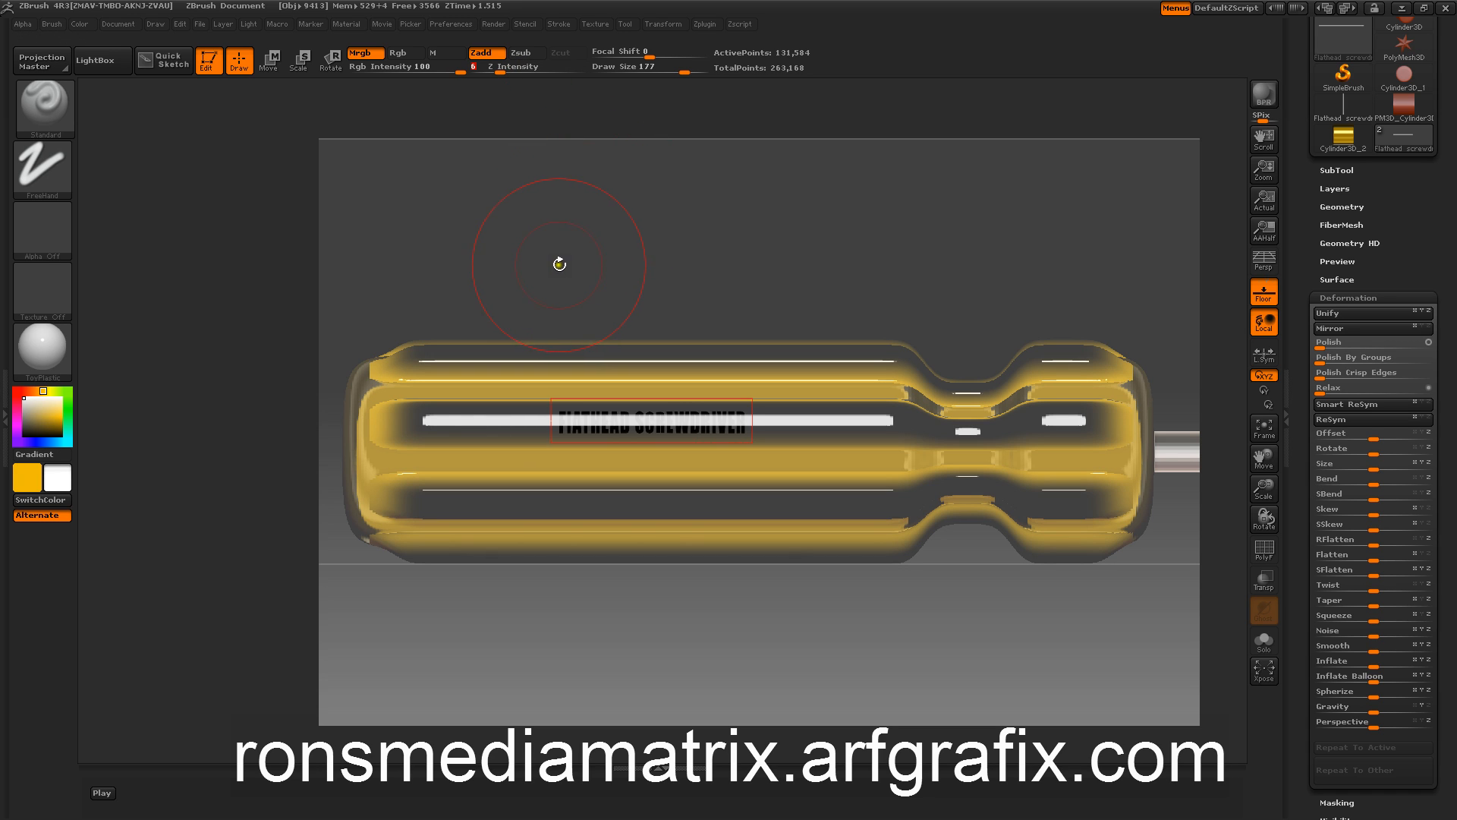
click(522, 23)
click(396, 54)
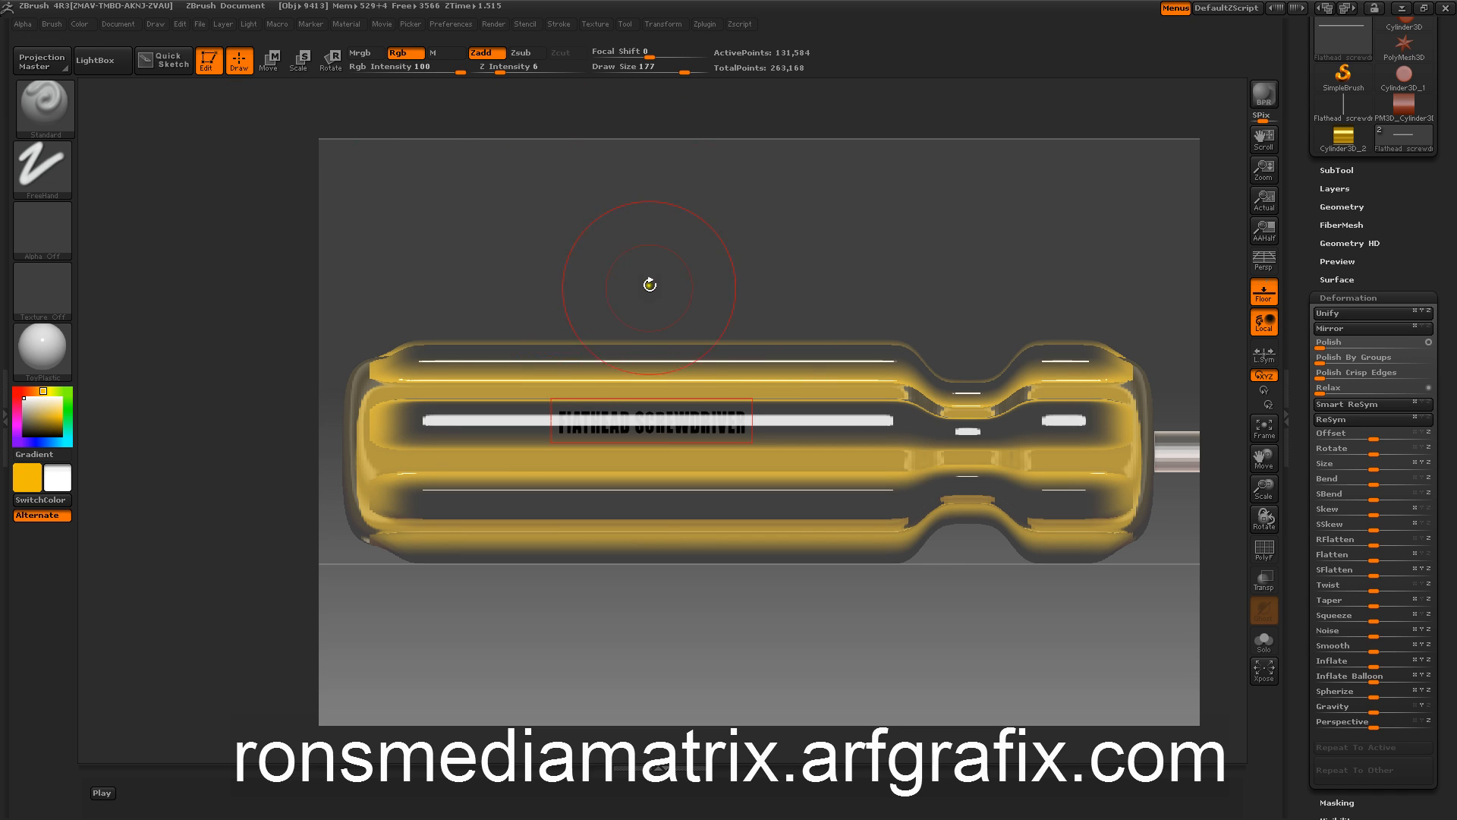
Try painting over the first stencil letters, and raise the Z Intensity to 24
mouse_move(570, 421)
mouse_down()
mouse_move(605, 422)
mouse_move(565, 416)
mouse_move(592, 417)
mouse_up()
mouse_move(581, 418)
mouse_down()
mouse_move(597, 425)
mouse_move(566, 414)
mouse_move(602, 425)
mouse_up()
drag(501, 69, 527, 68)
Turn off the stencil, make the Flathead screwdriver handle the active subtool, and turn the stencil back on
click(522, 24)
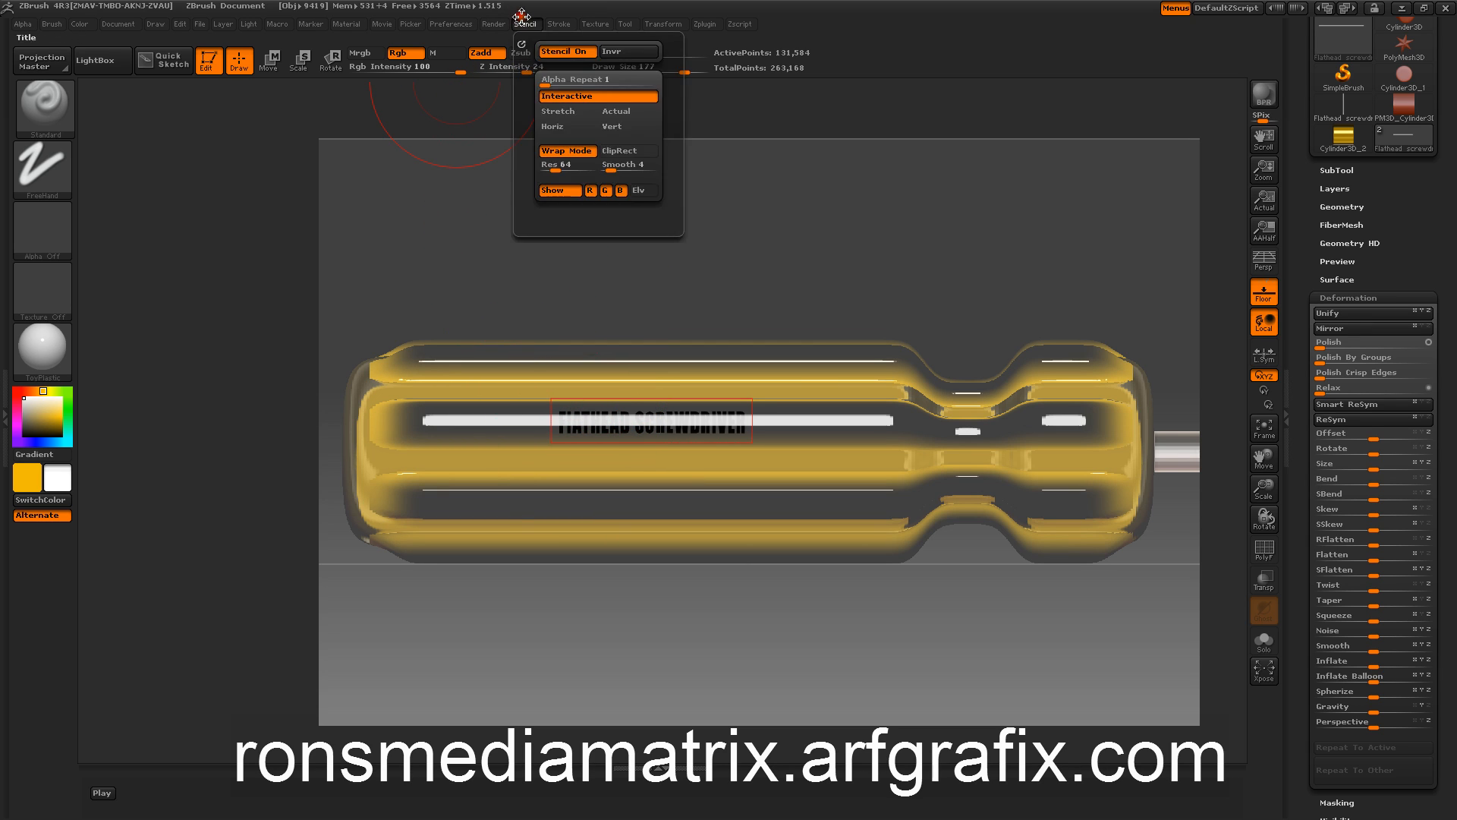
click(544, 52)
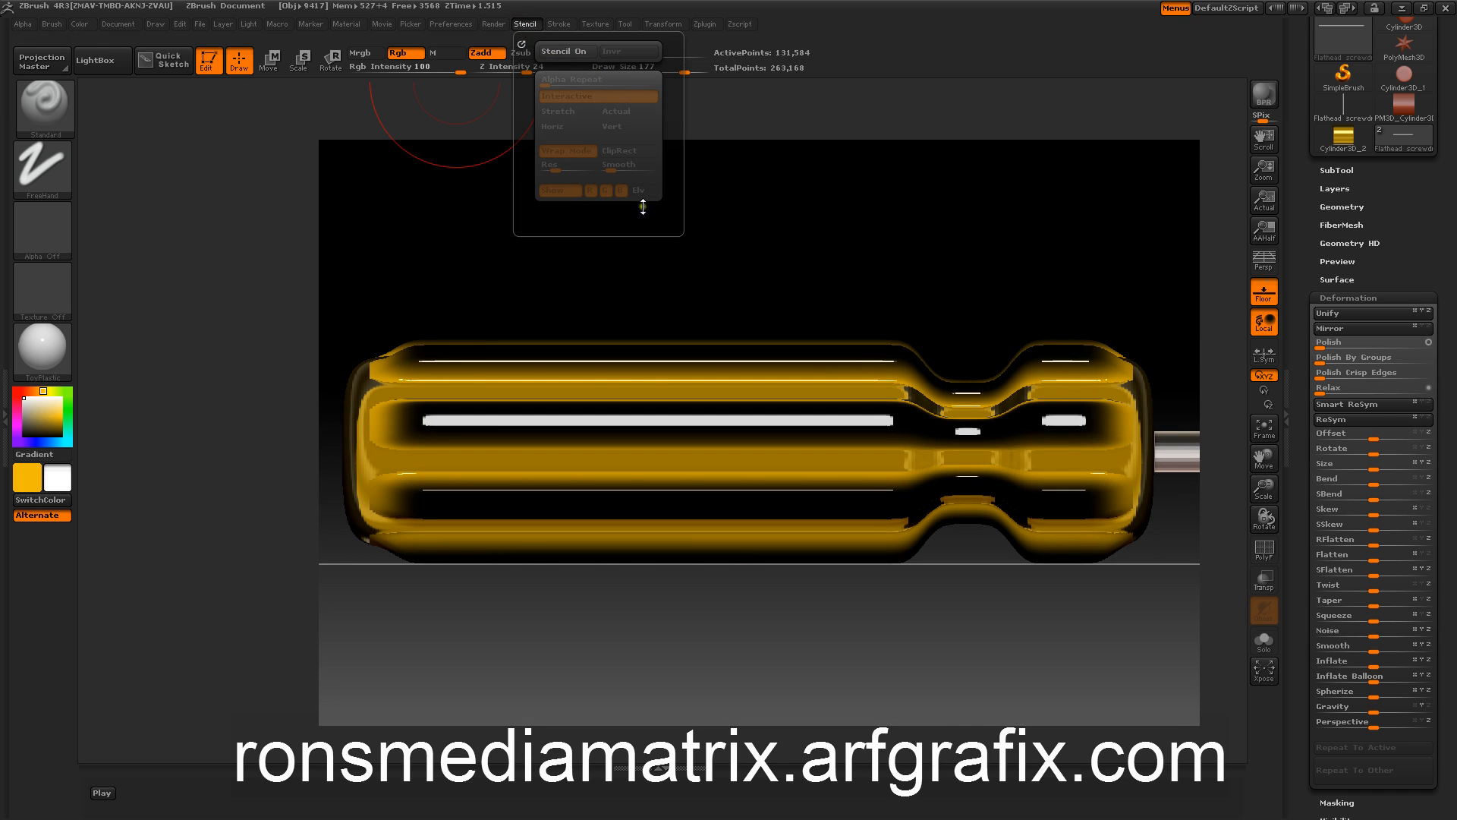
click(1327, 169)
click(1328, 199)
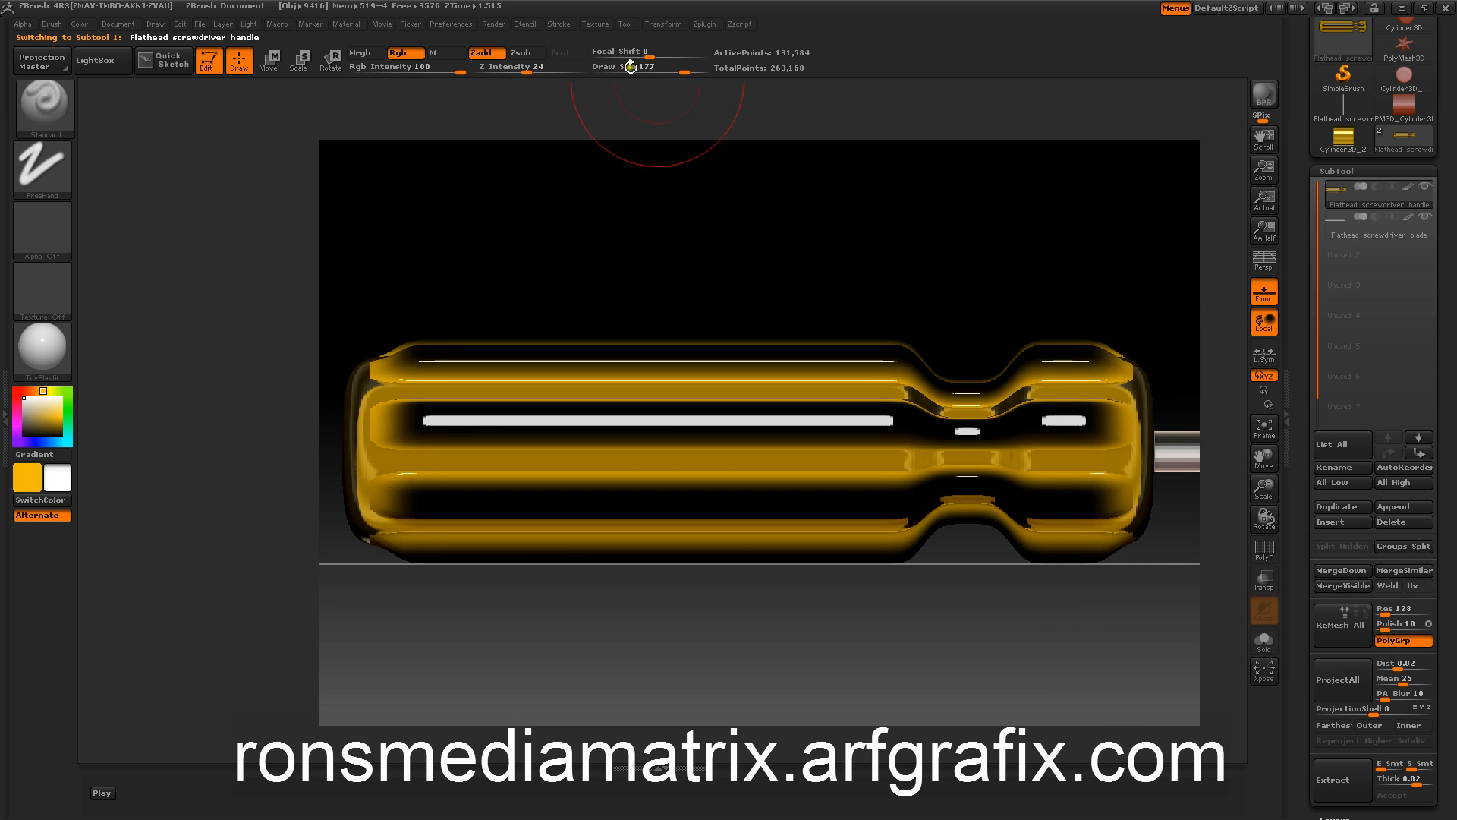
mouse_move(1340, 196)
click(524, 24)
click(553, 51)
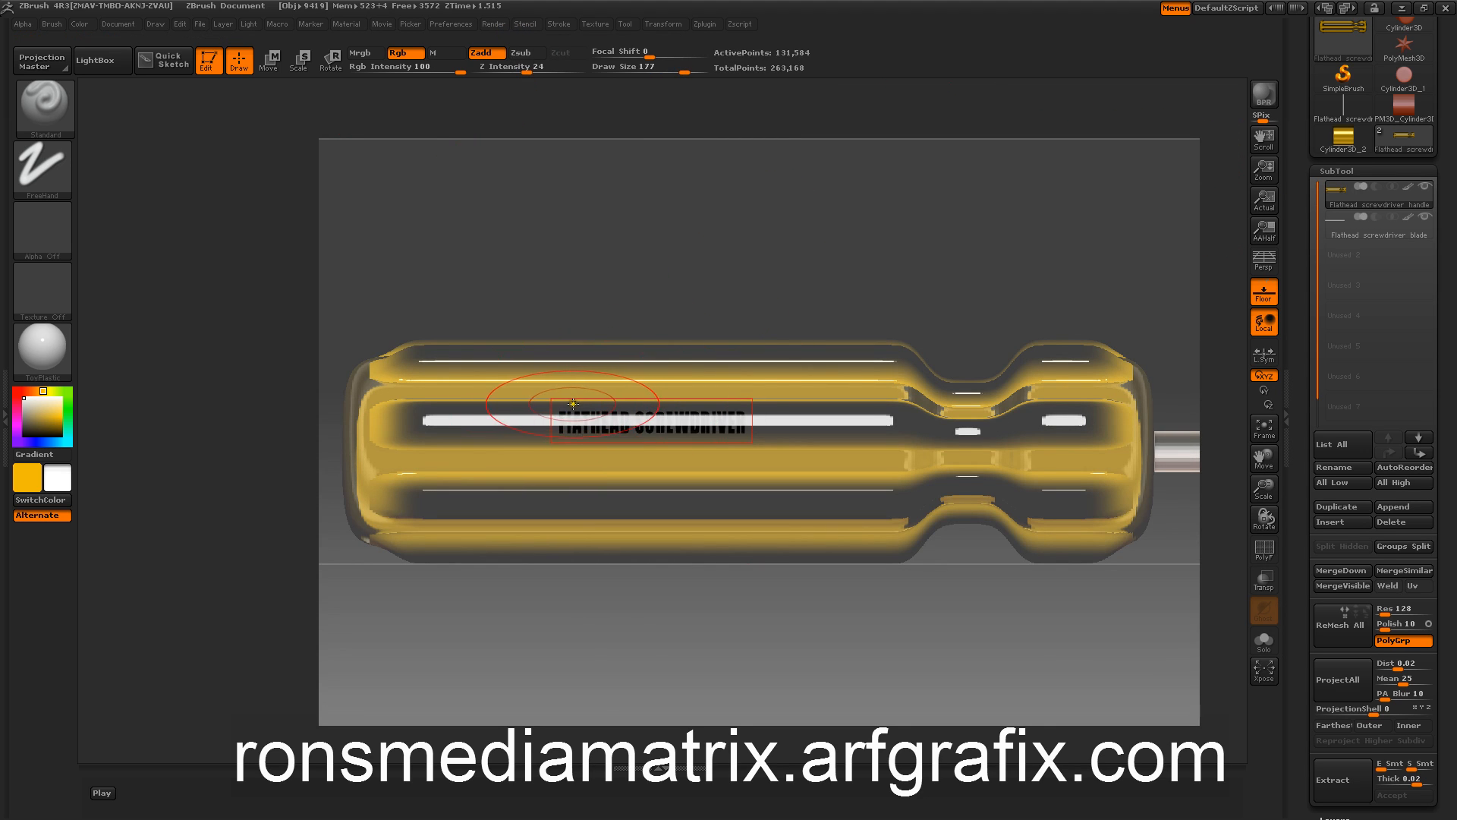
Try painting through the stencil lettering onto the handle with the large brush, and undo the strokes
mouse_move(579, 423)
mouse_down()
mouse_move(744, 420)
mouse_move(569, 414)
mouse_up()
key(ctrl)
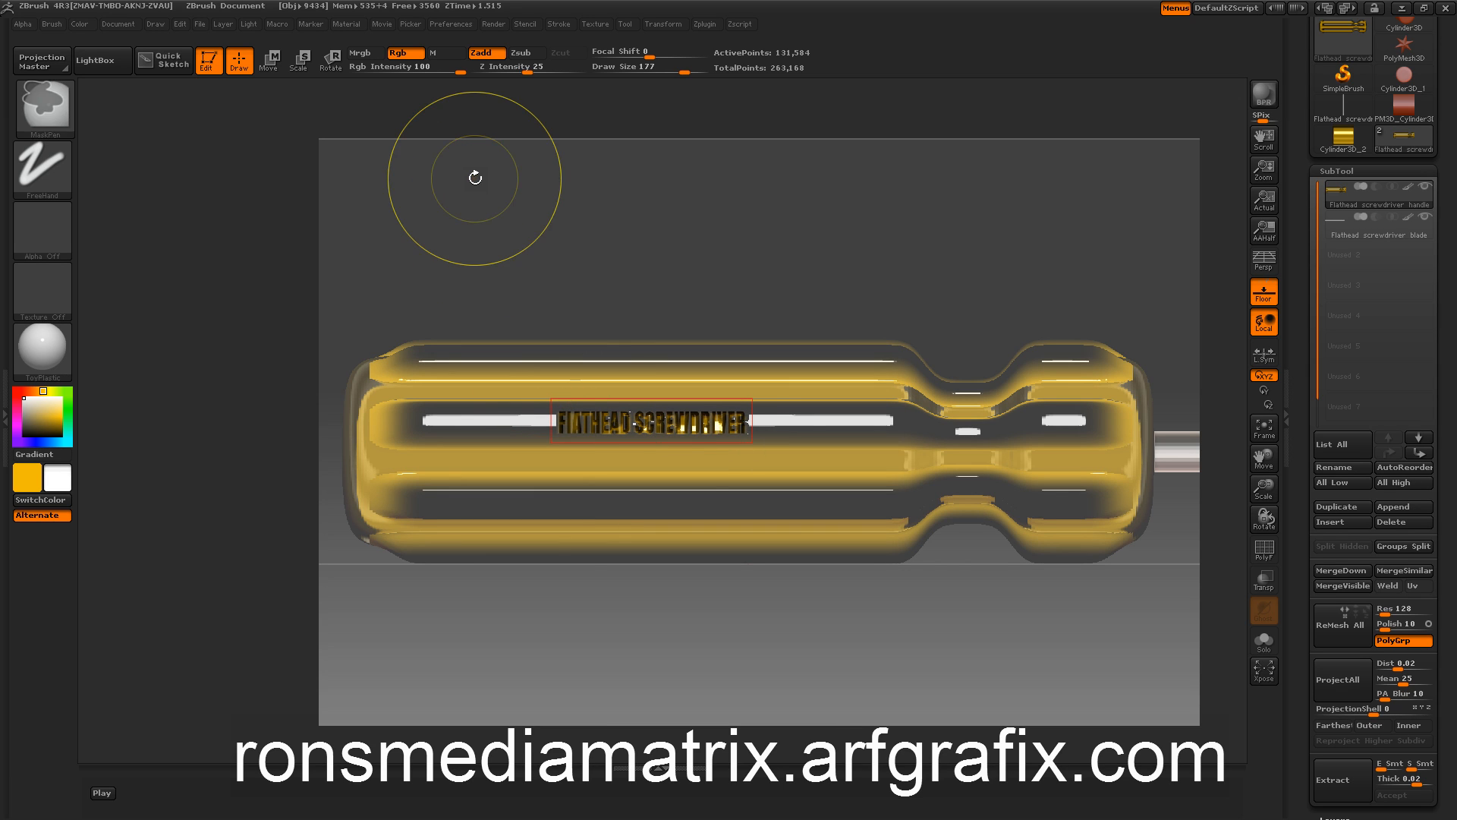
key(ctrl+z)
key(ctrl+z)
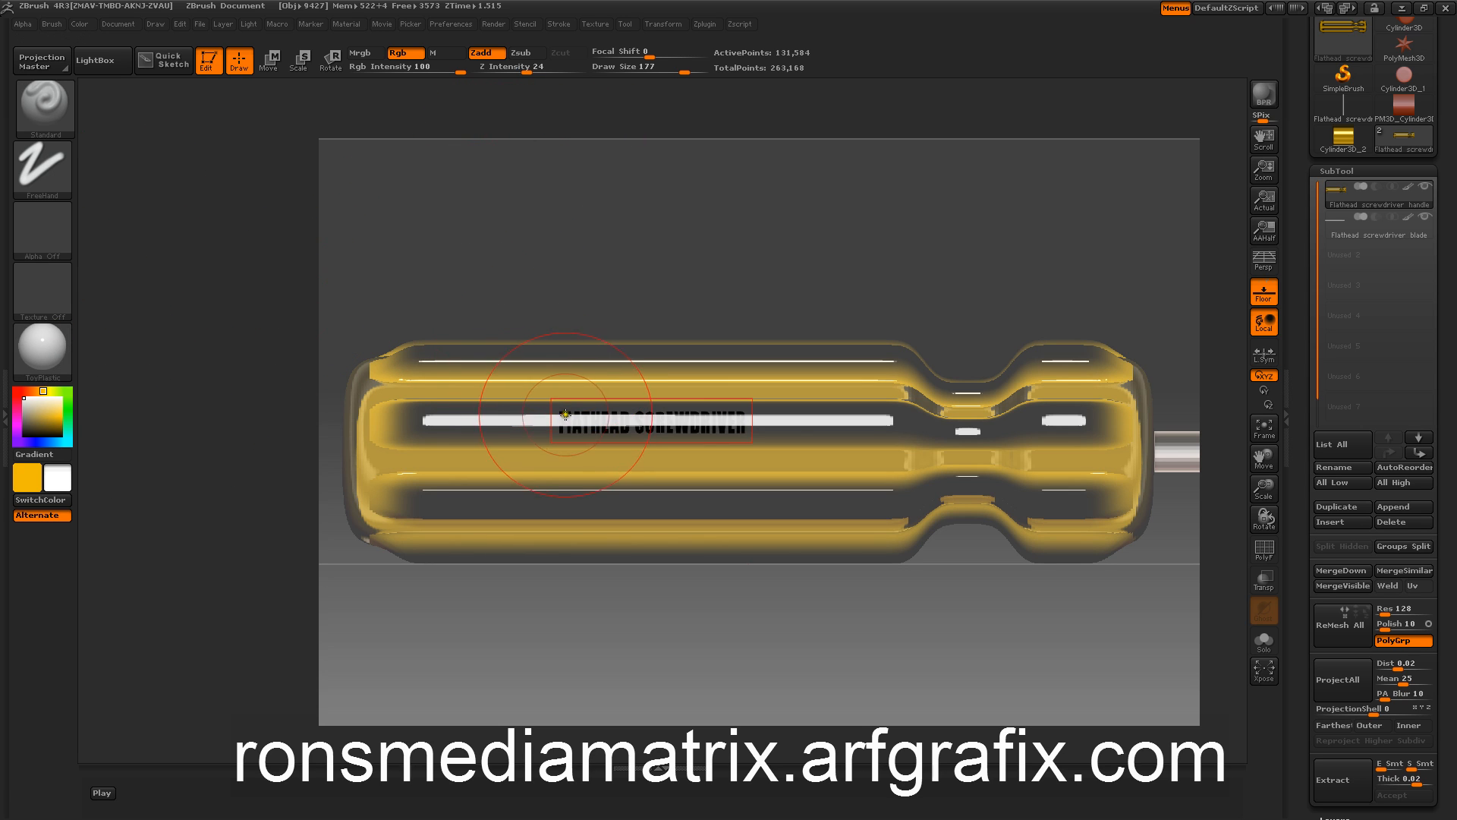
Reduce the Draw Size to 38 and test a stroke over the first stencil letters, undoing it
key(space)
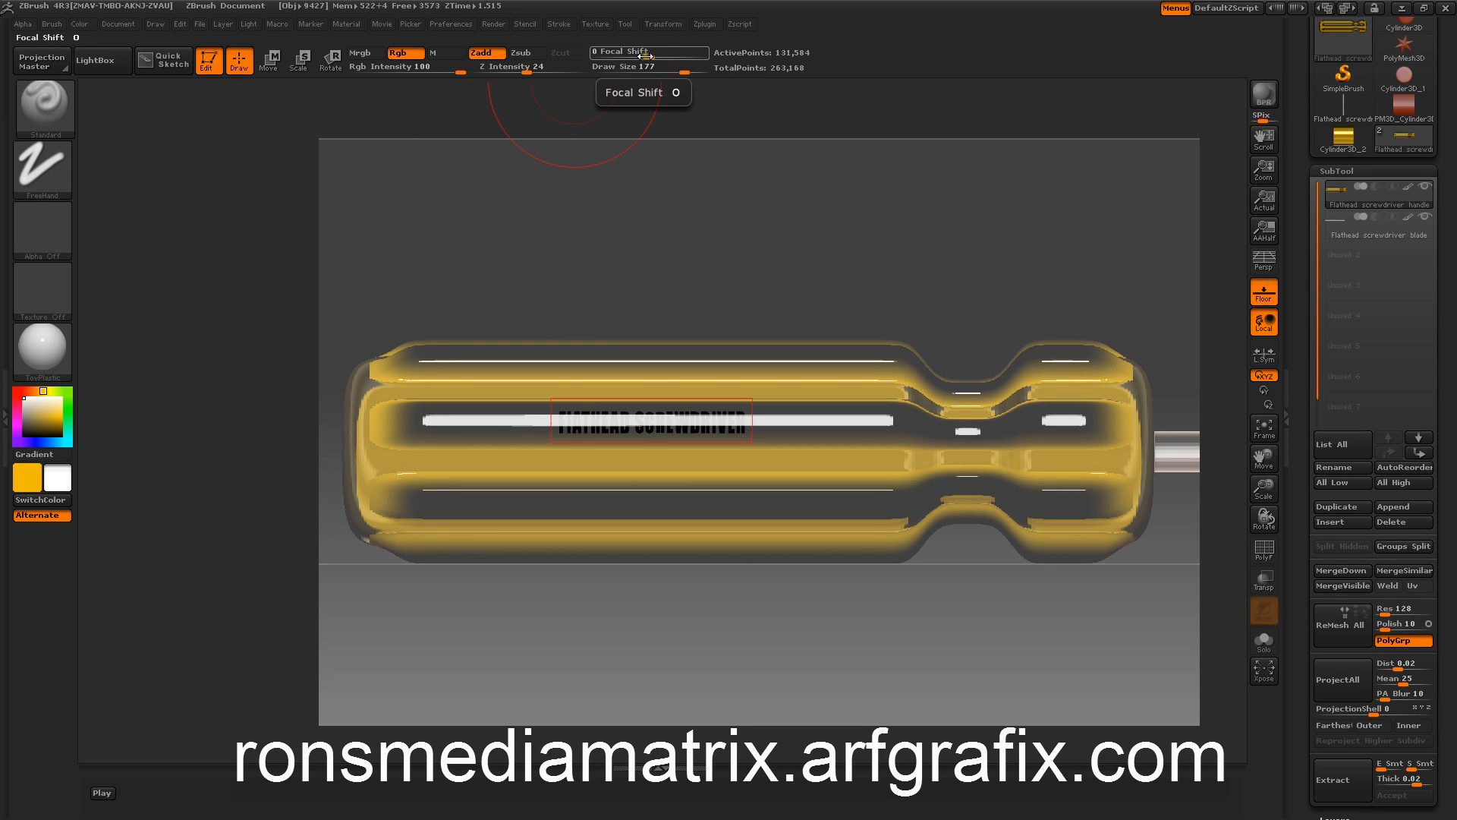
drag(660, 70, 637, 71)
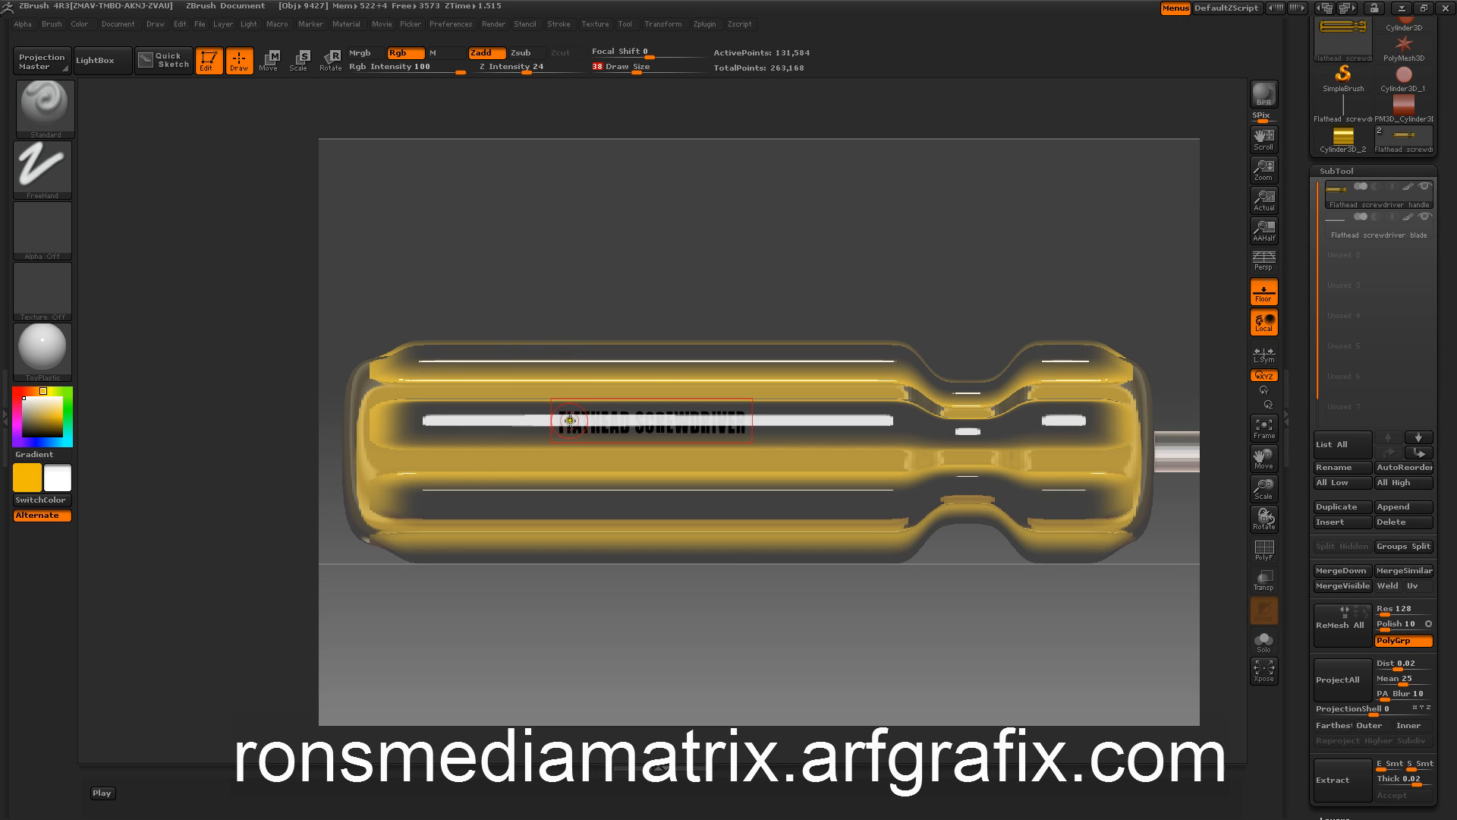
mouse_move(564, 416)
mouse_down()
mouse_move(602, 422)
mouse_move(548, 417)
mouse_move(584, 419)
mouse_up()
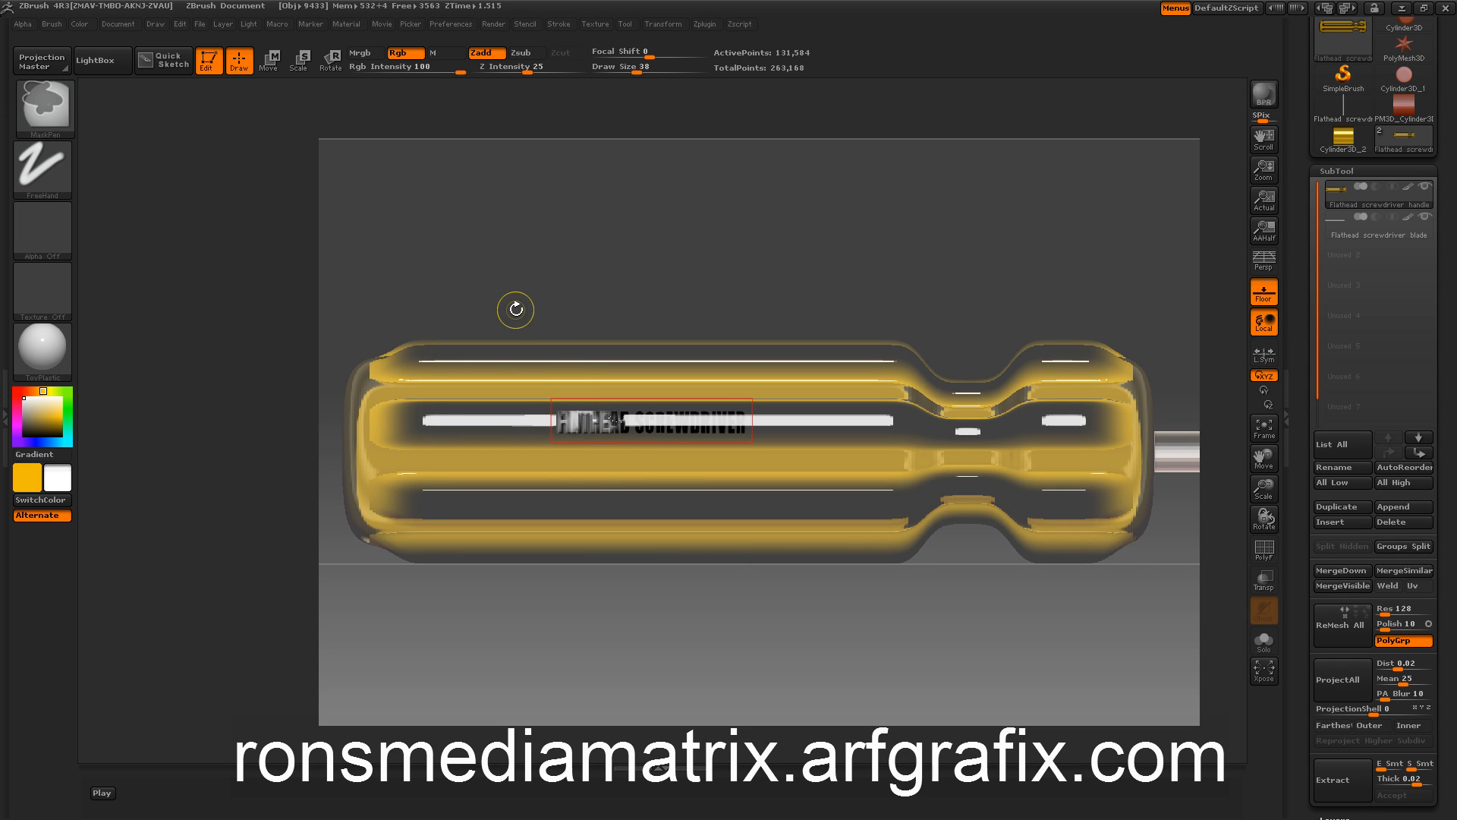
key(ctrl+z)
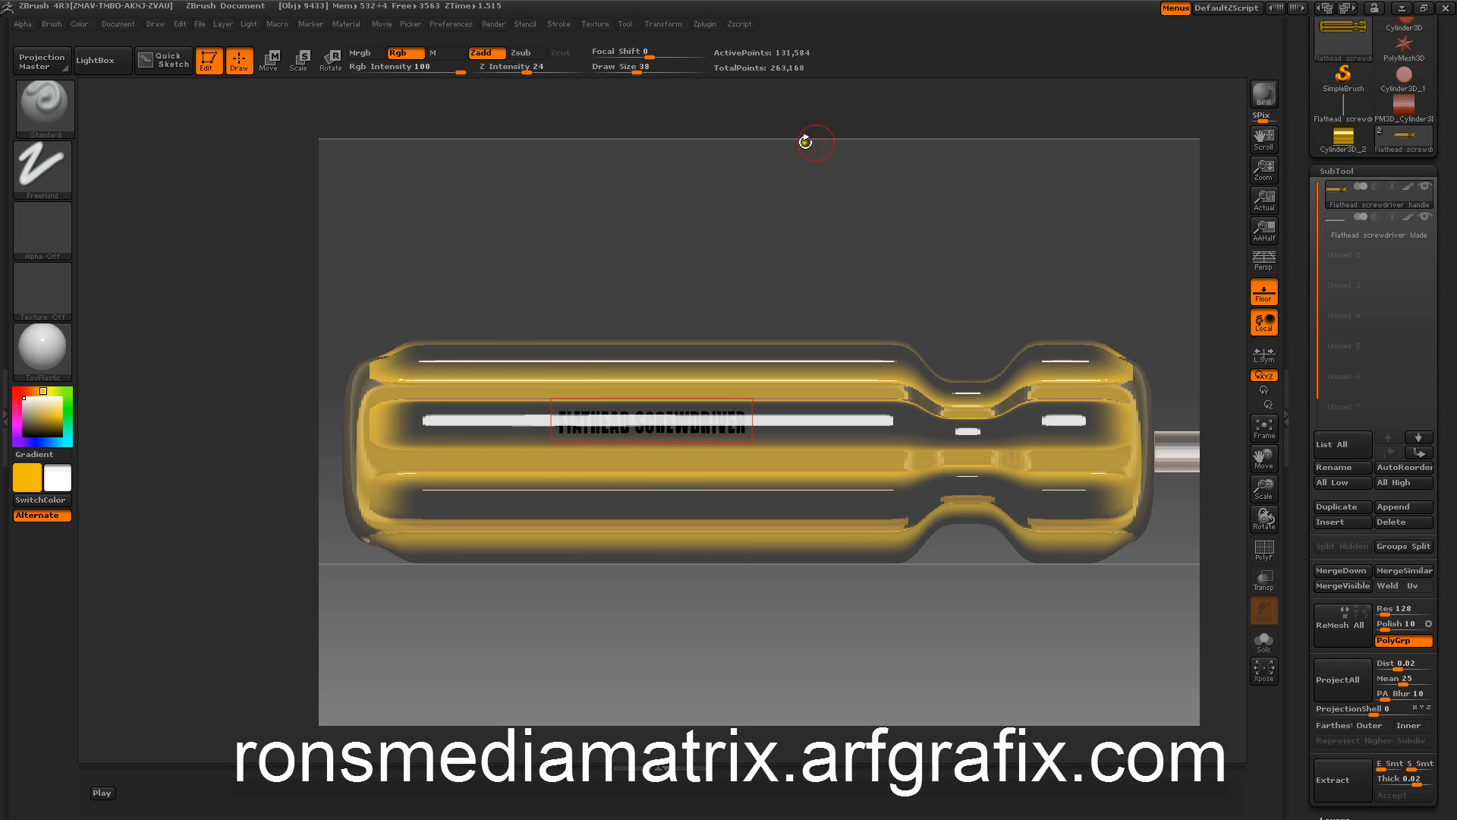
Divide the handle's mesh twice to reach subdivision level 7
drag(1311, 171, 1317, 273)
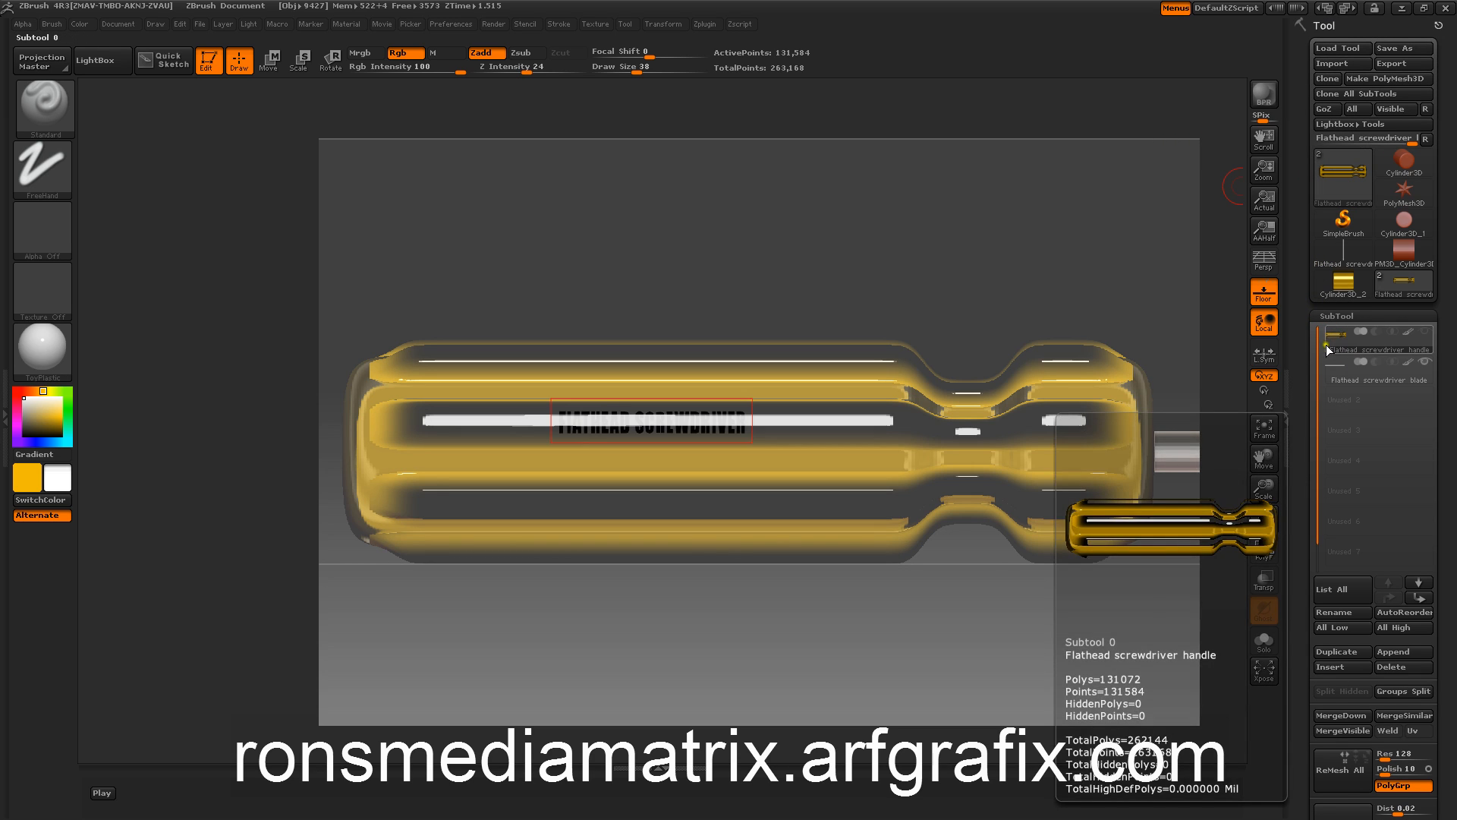
drag(1305, 403, 1295, 218)
click(1325, 298)
click(1336, 303)
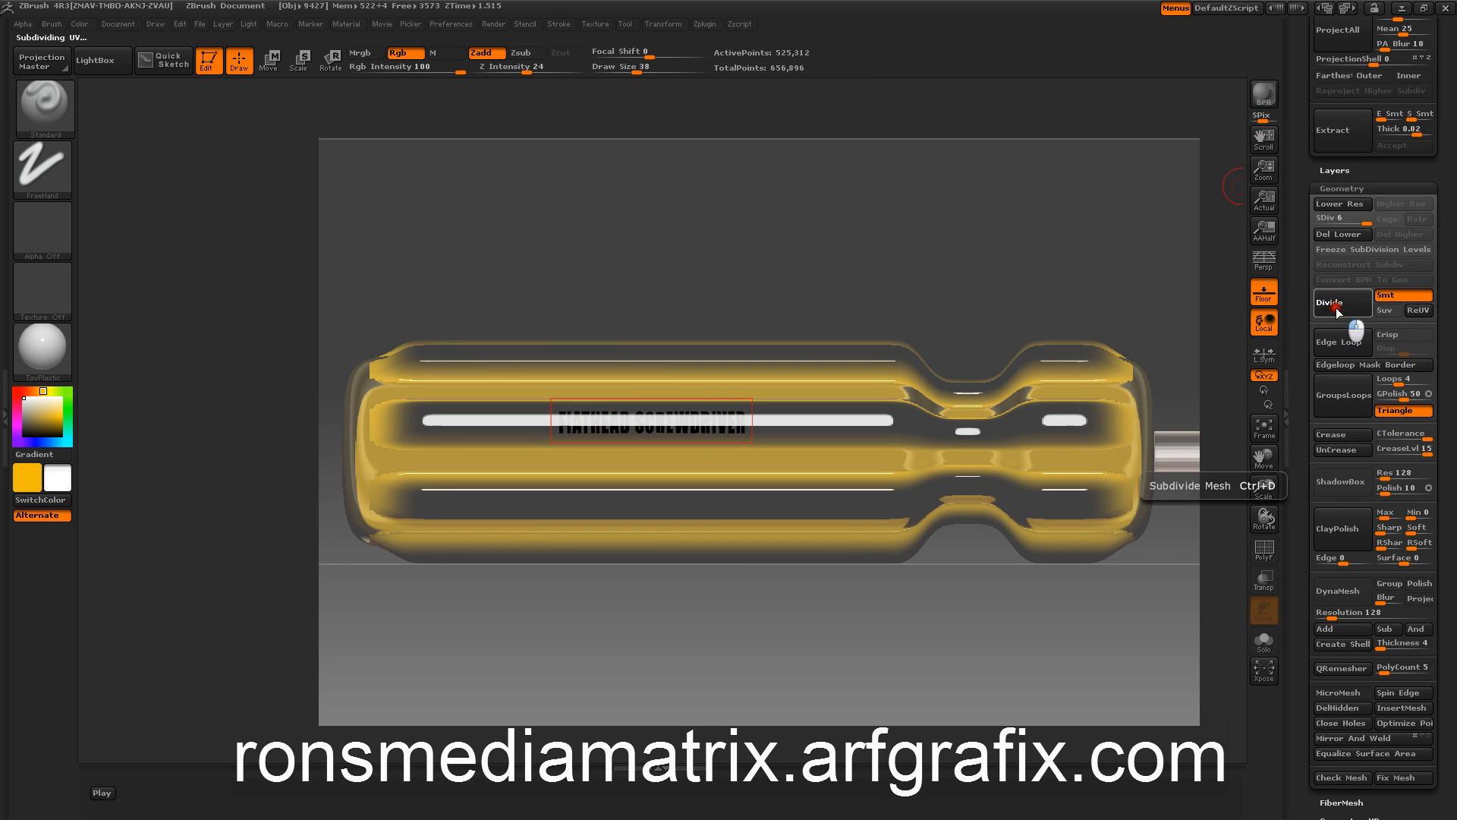
click(1339, 311)
Paint across the whole stencil lettering on the denser handle mesh and undo that stroke
drag(1302, 108, 1302, 257)
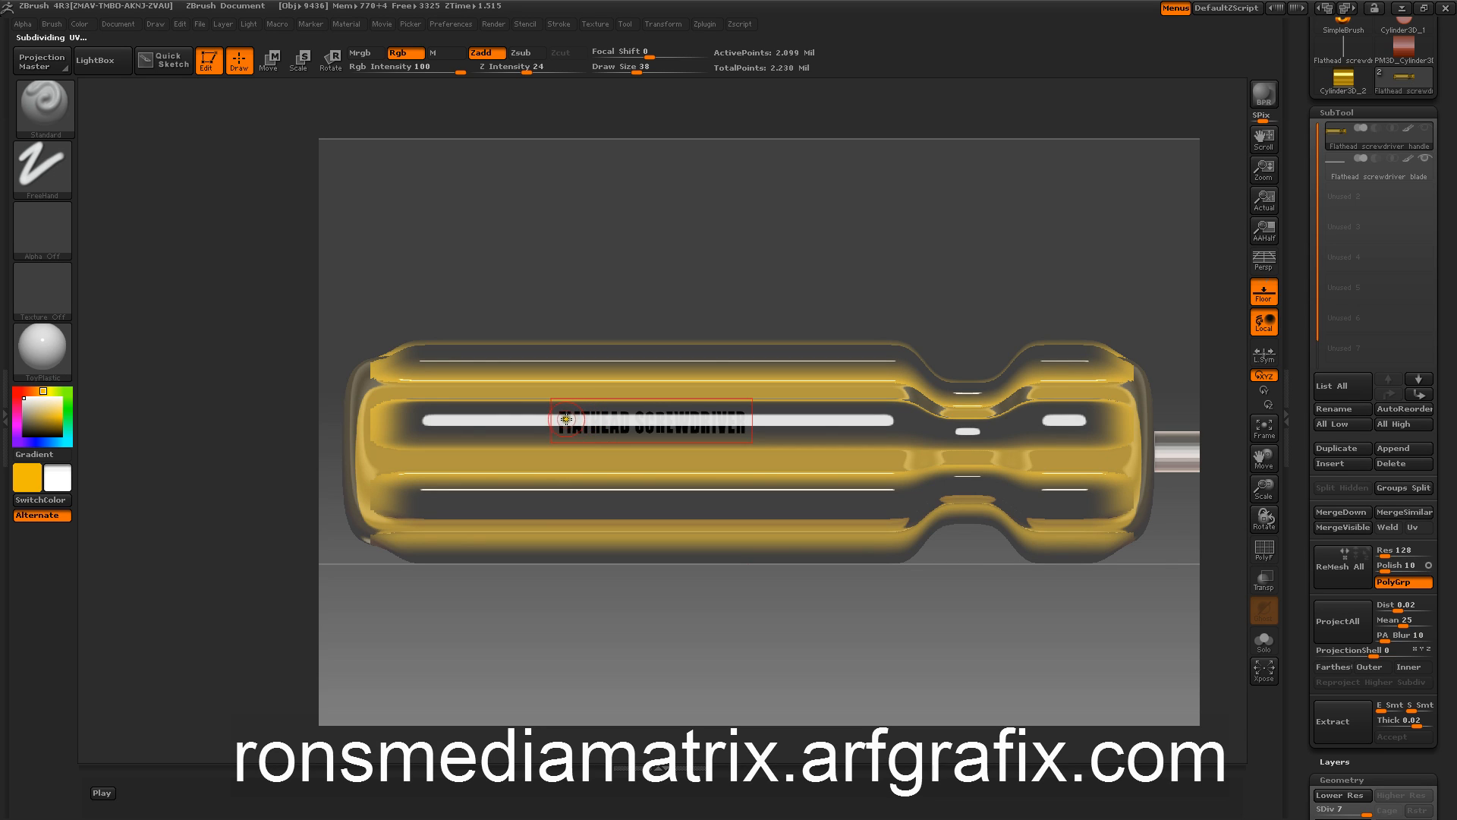
mouse_move(561, 420)
mouse_down()
mouse_move(750, 422)
mouse_move(563, 418)
mouse_move(713, 422)
mouse_move(619, 420)
mouse_up()
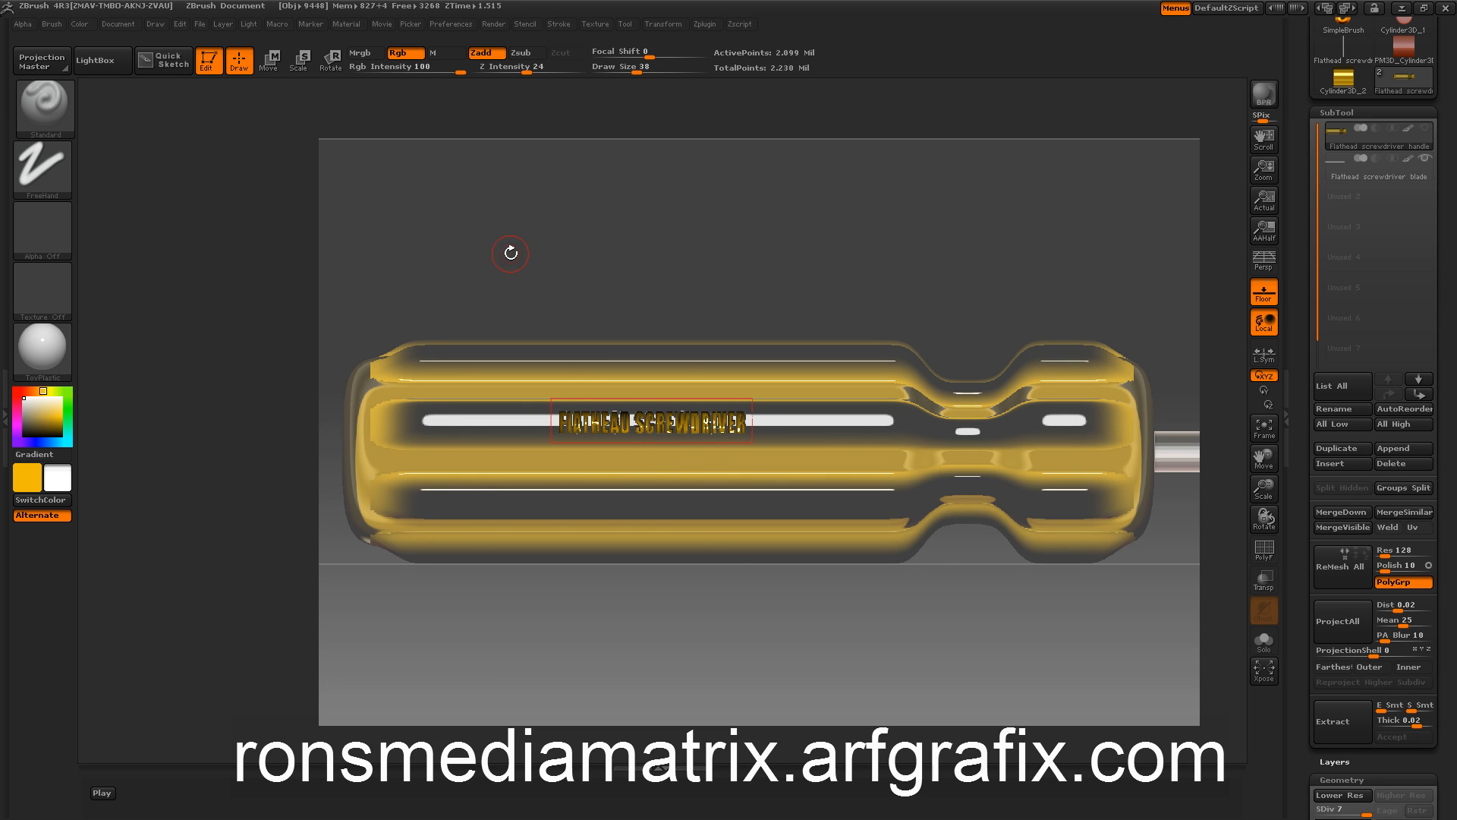
key(ctrl+z)
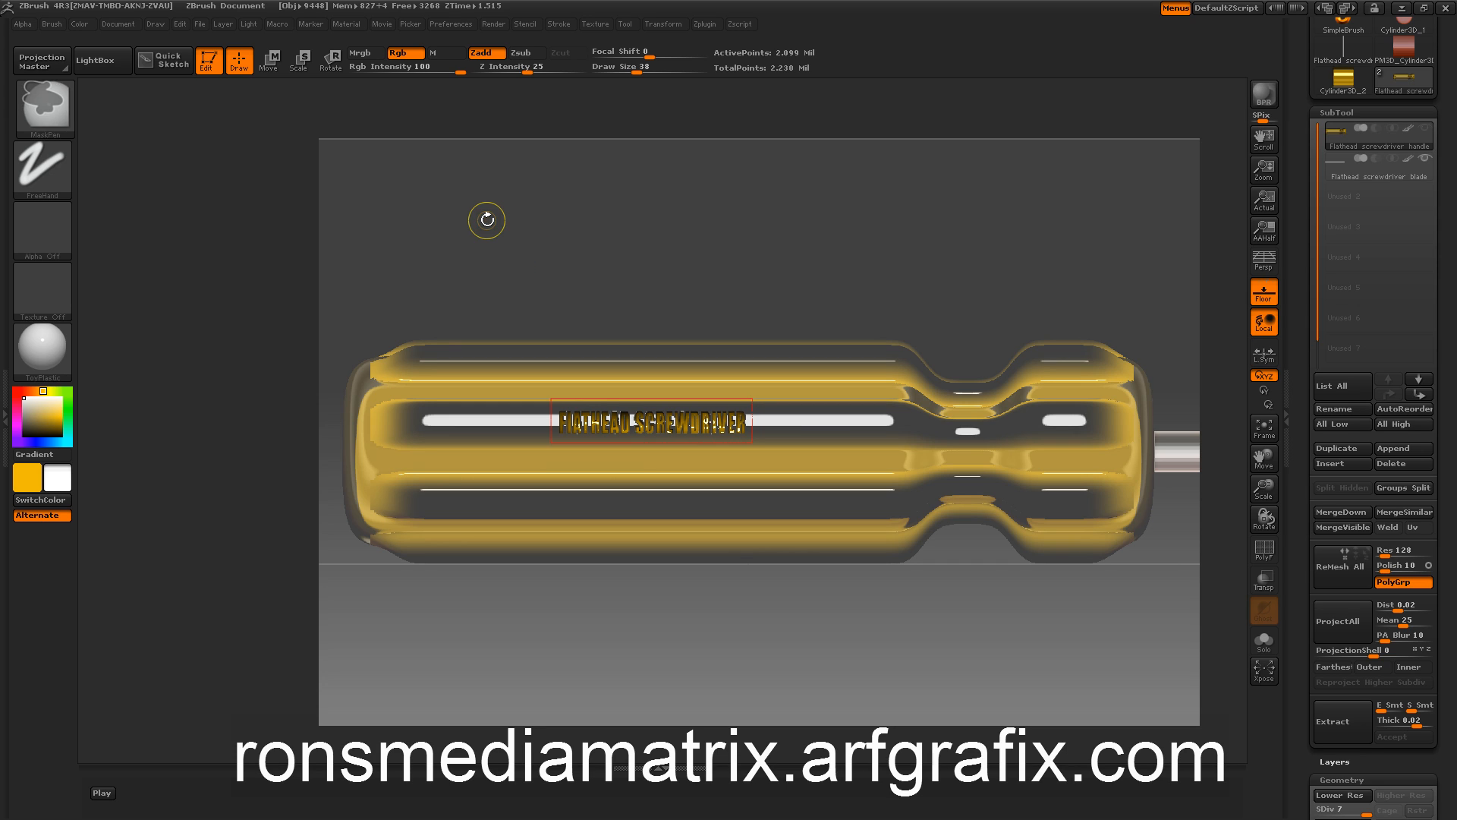
Switch the painting colour to white, set Z Intensity to 5, and paint the full FLATHEAD SCREWDRIVER lettering through the stencil
click(34, 499)
drag(526, 68, 500, 71)
mouse_move(588, 422)
mouse_down()
mouse_move(570, 416)
mouse_move(730, 425)
mouse_move(718, 433)
mouse_move(735, 422)
mouse_move(560, 419)
mouse_move(741, 430)
mouse_move(729, 438)
mouse_up()
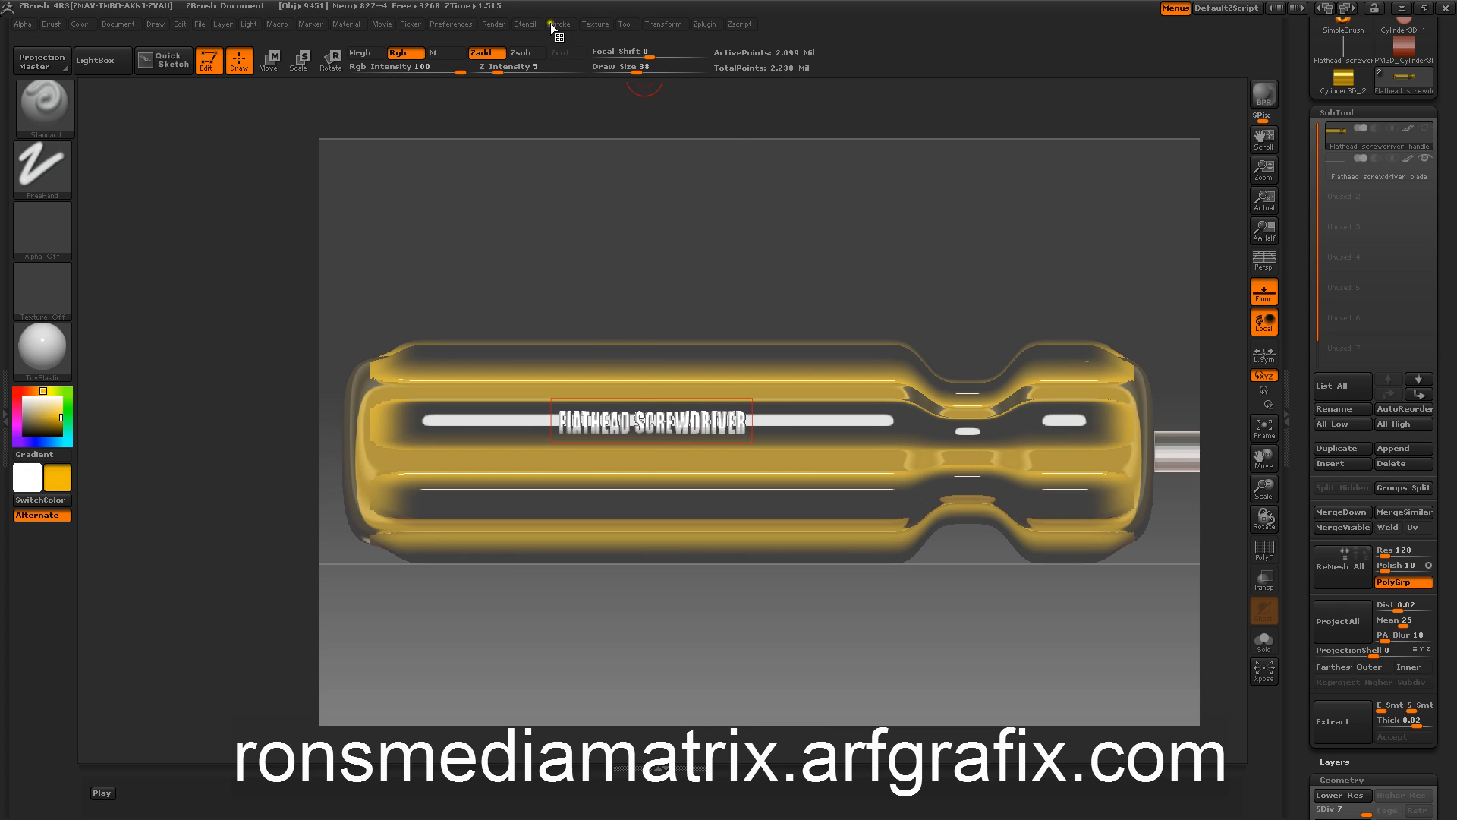
Turn off the stencil and inspect the painted lettering and the whole screwdriver from several angles
click(523, 23)
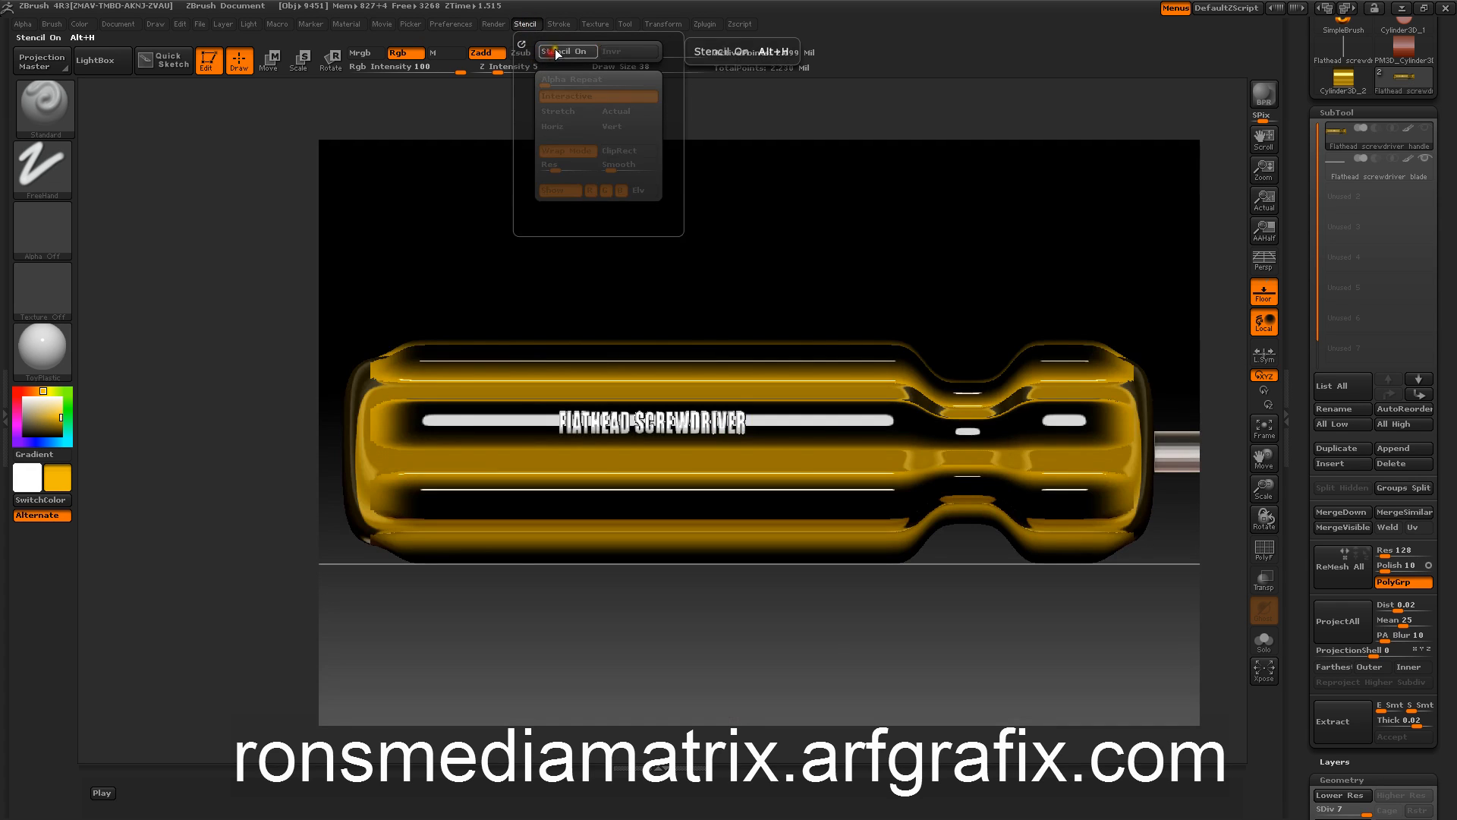
key(space)
drag(806, 168, 705, 190)
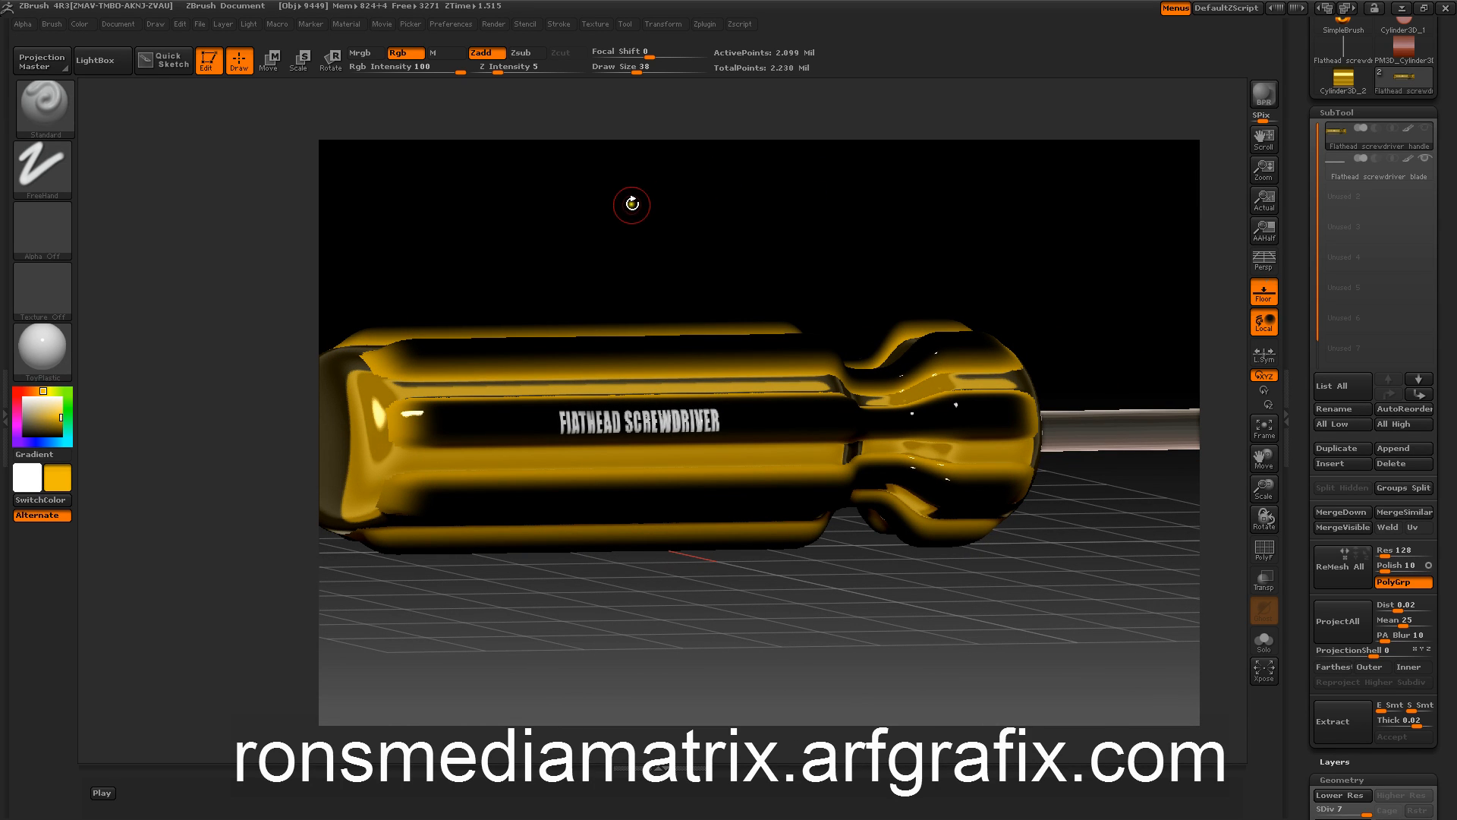
drag(624, 231, 573, 216)
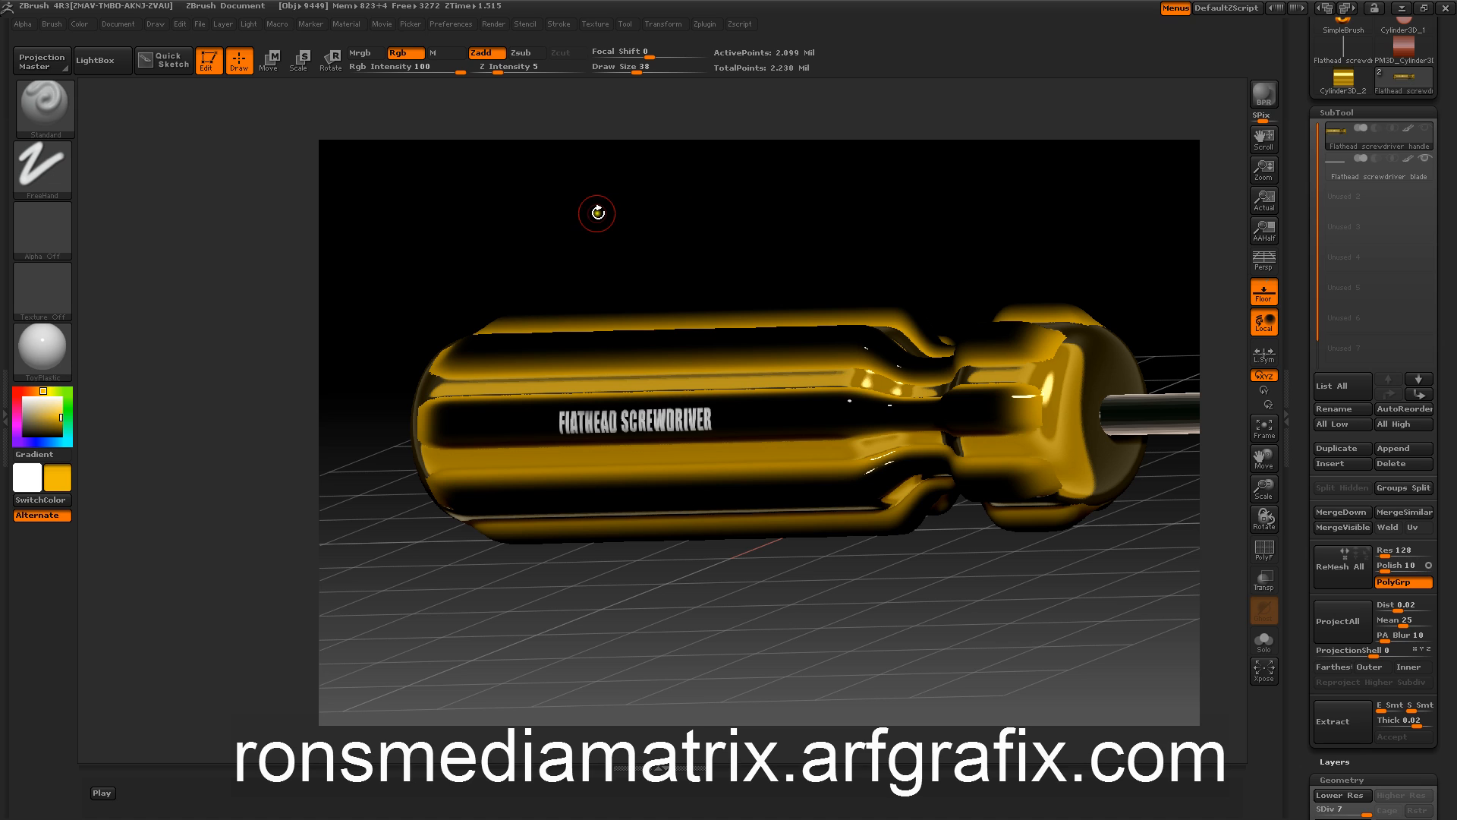
drag(588, 211, 585, 203)
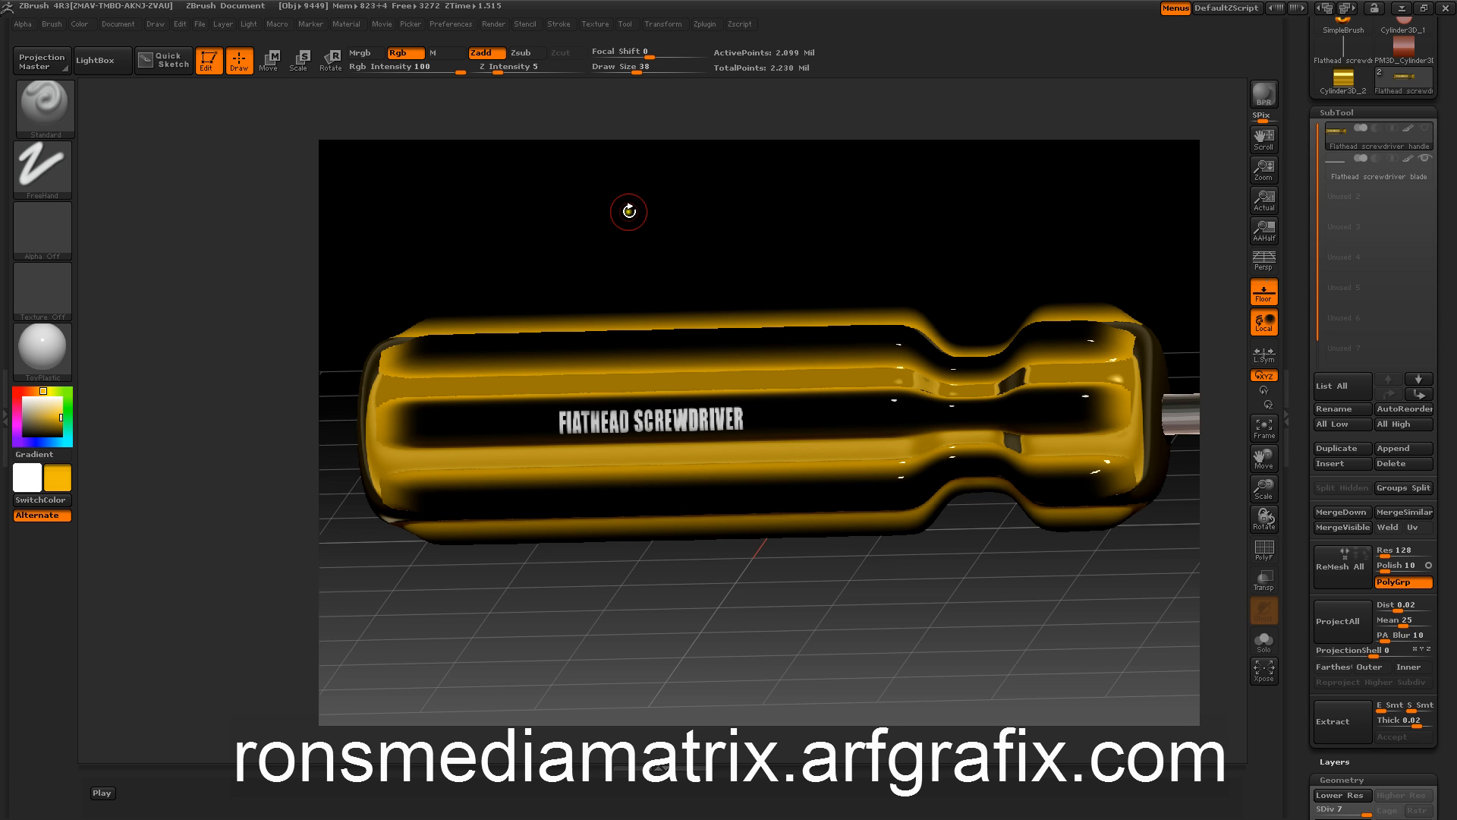
alt+drag(627, 217, 592, 98)
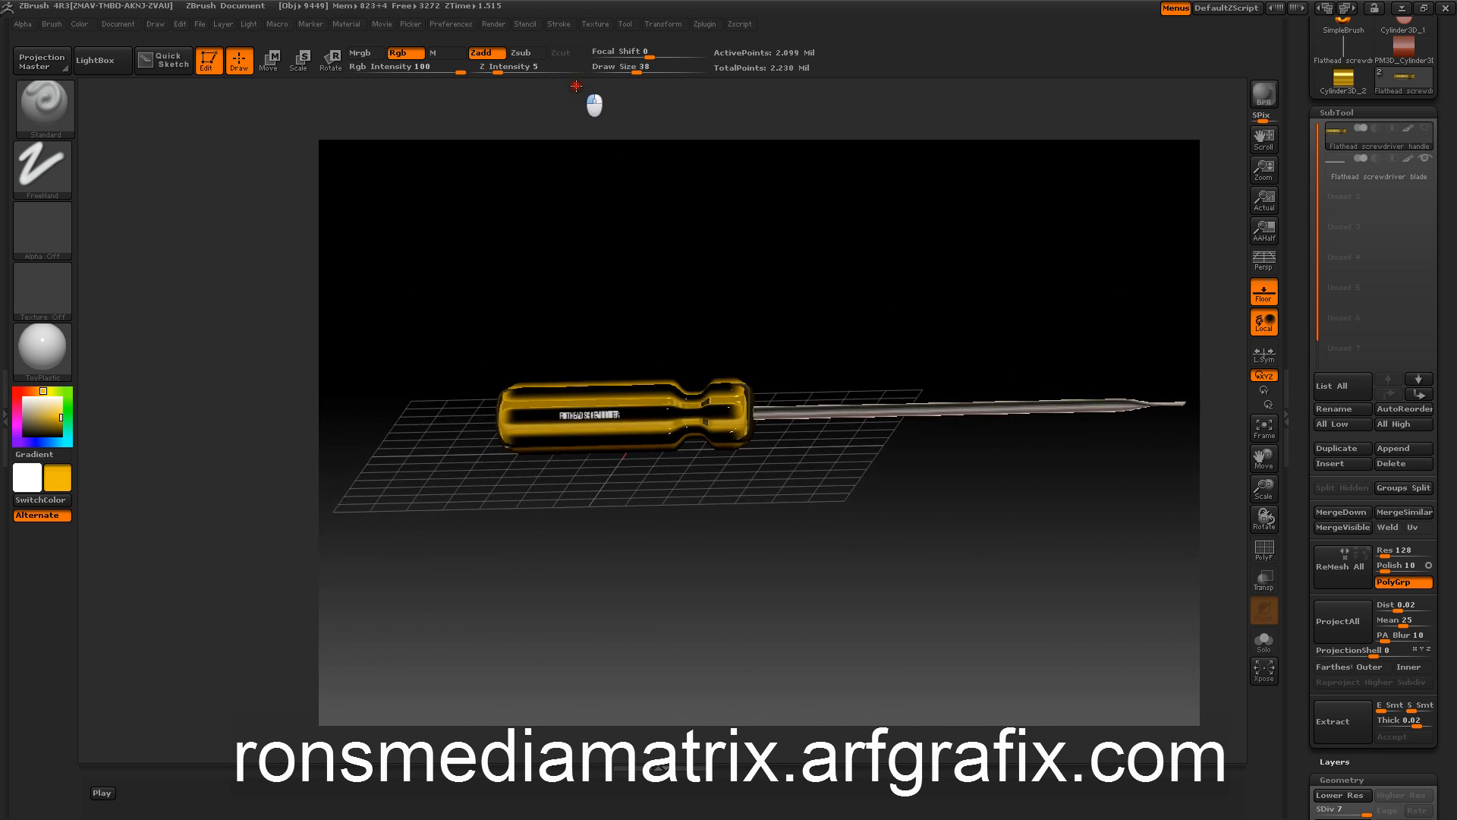
Hide the floor grid, turn on perspective, and orient the screwdriver in a three-quarter view with the lettering facing forward
click(1263, 293)
click(1264, 260)
drag(979, 254, 566, 283)
drag(485, 317, 680, 263)
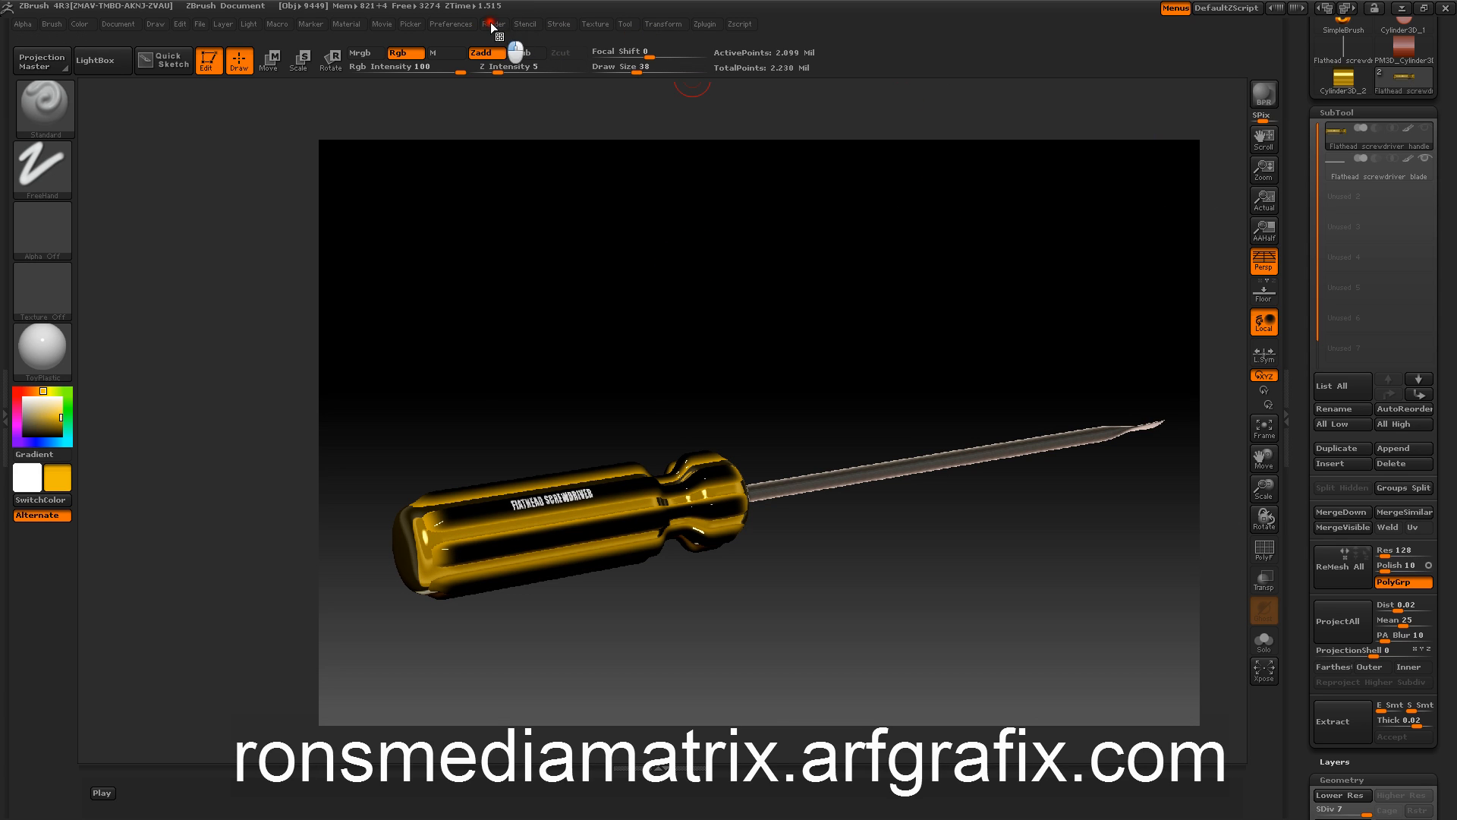
Enable SmoothNormals, SoftZ and SoftRGB in the render properties
click(491, 24)
click(542, 116)
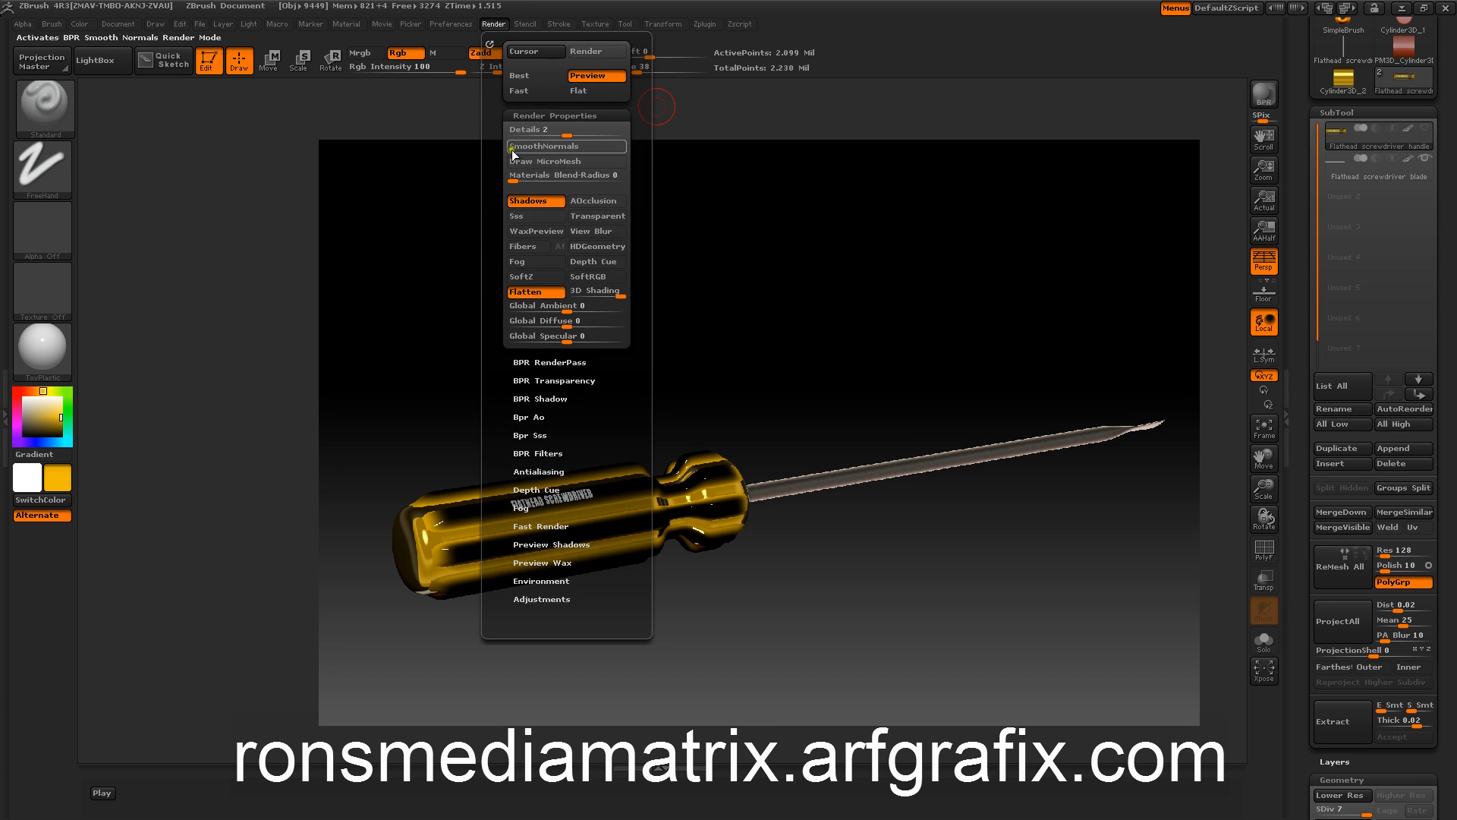
click(524, 147)
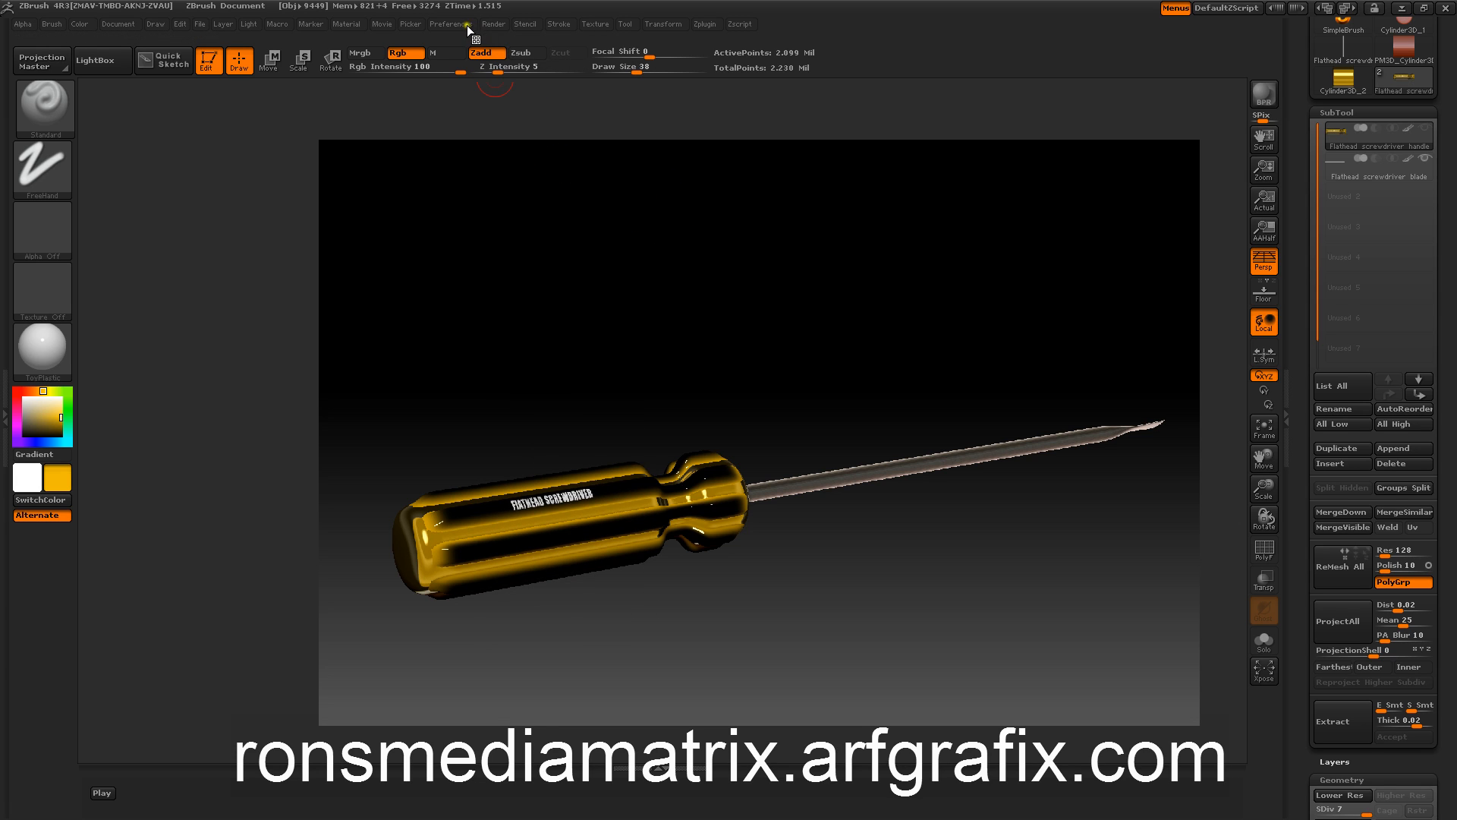
click(489, 25)
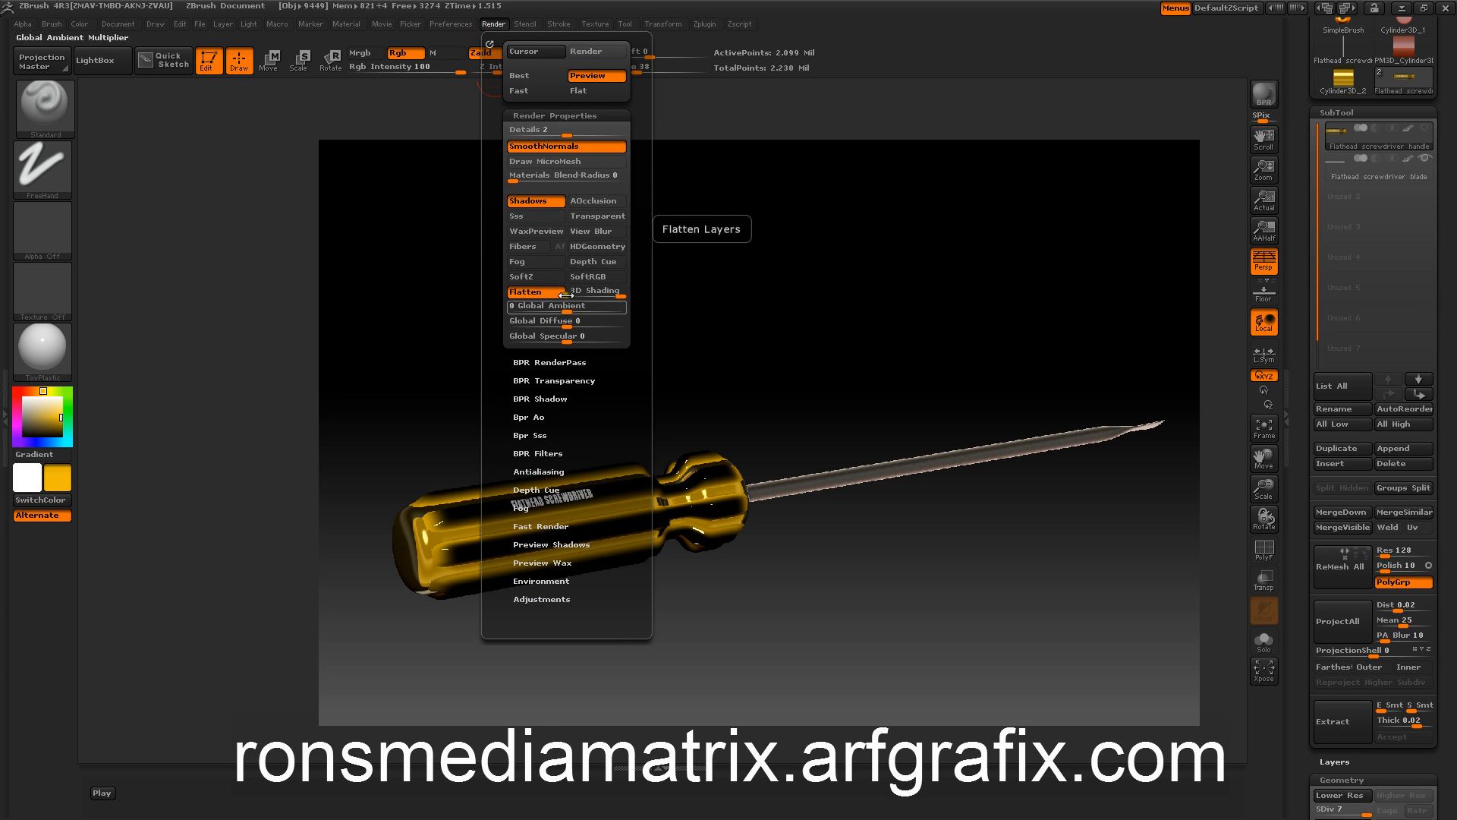
click(524, 276)
click(594, 278)
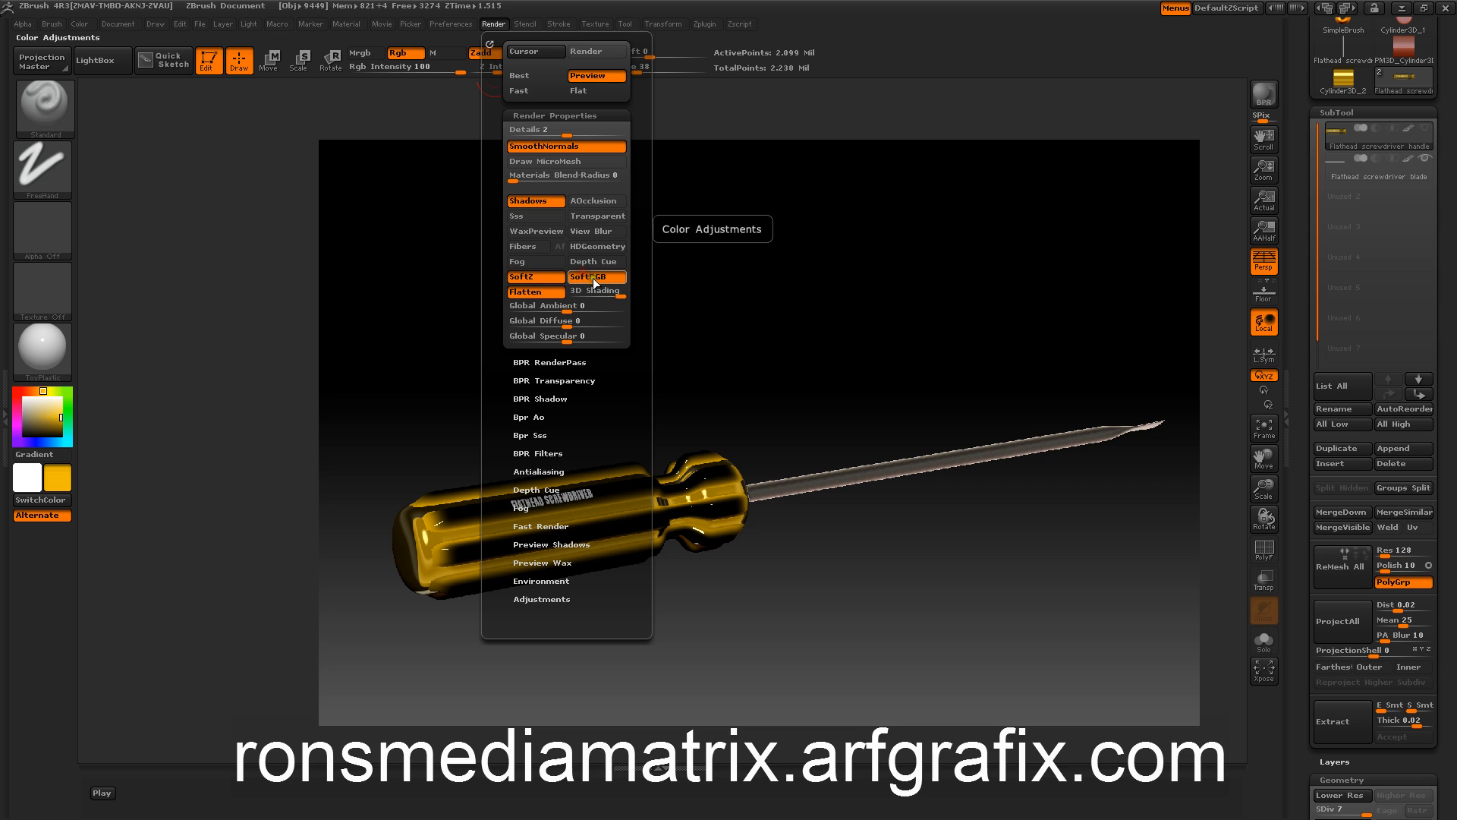
Set the antialiasing Super Sample to 4 and render the screwdriver with BPR
click(520, 471)
drag(544, 505, 609, 507)
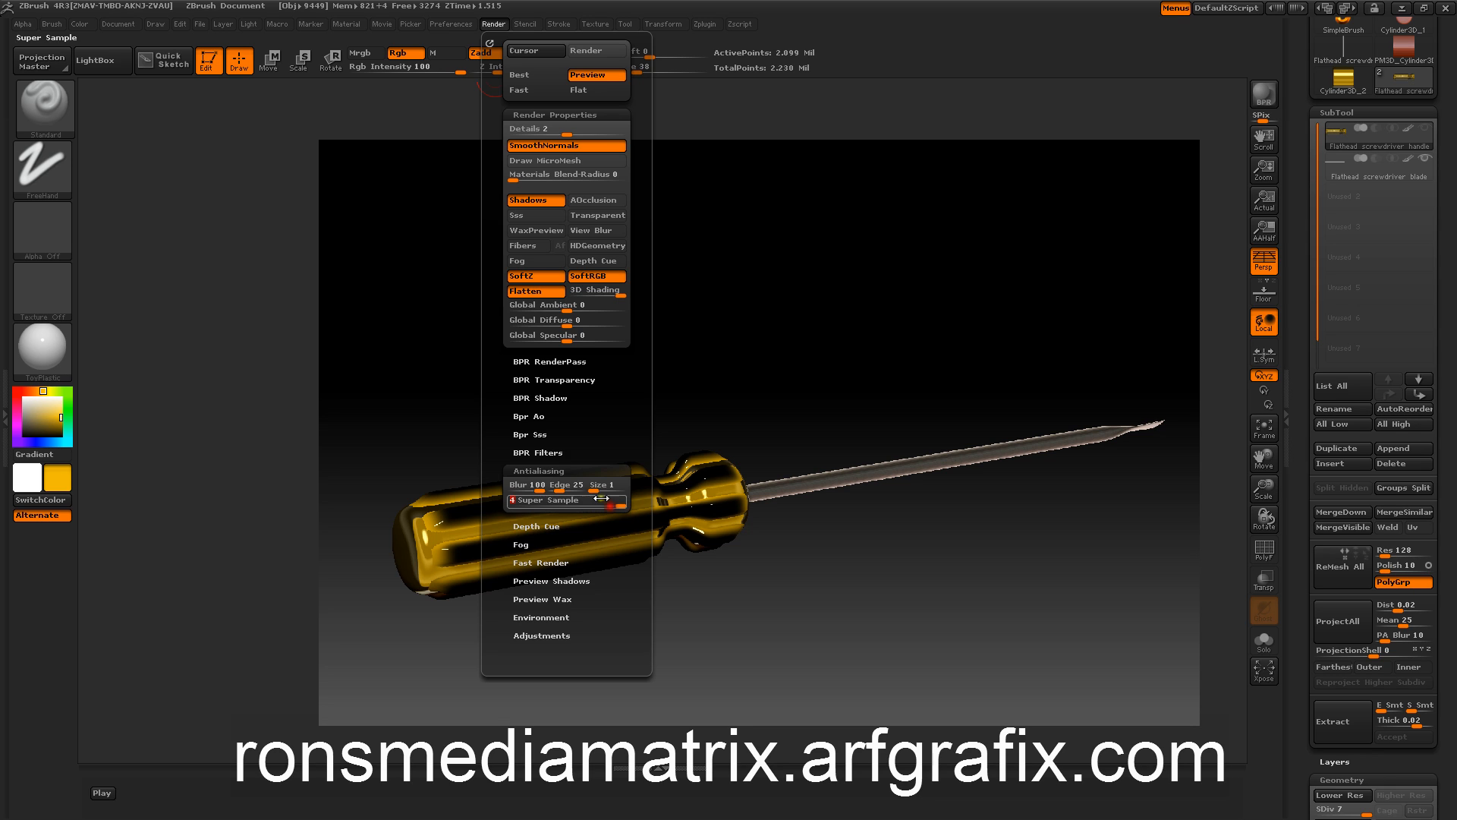
click(1262, 94)
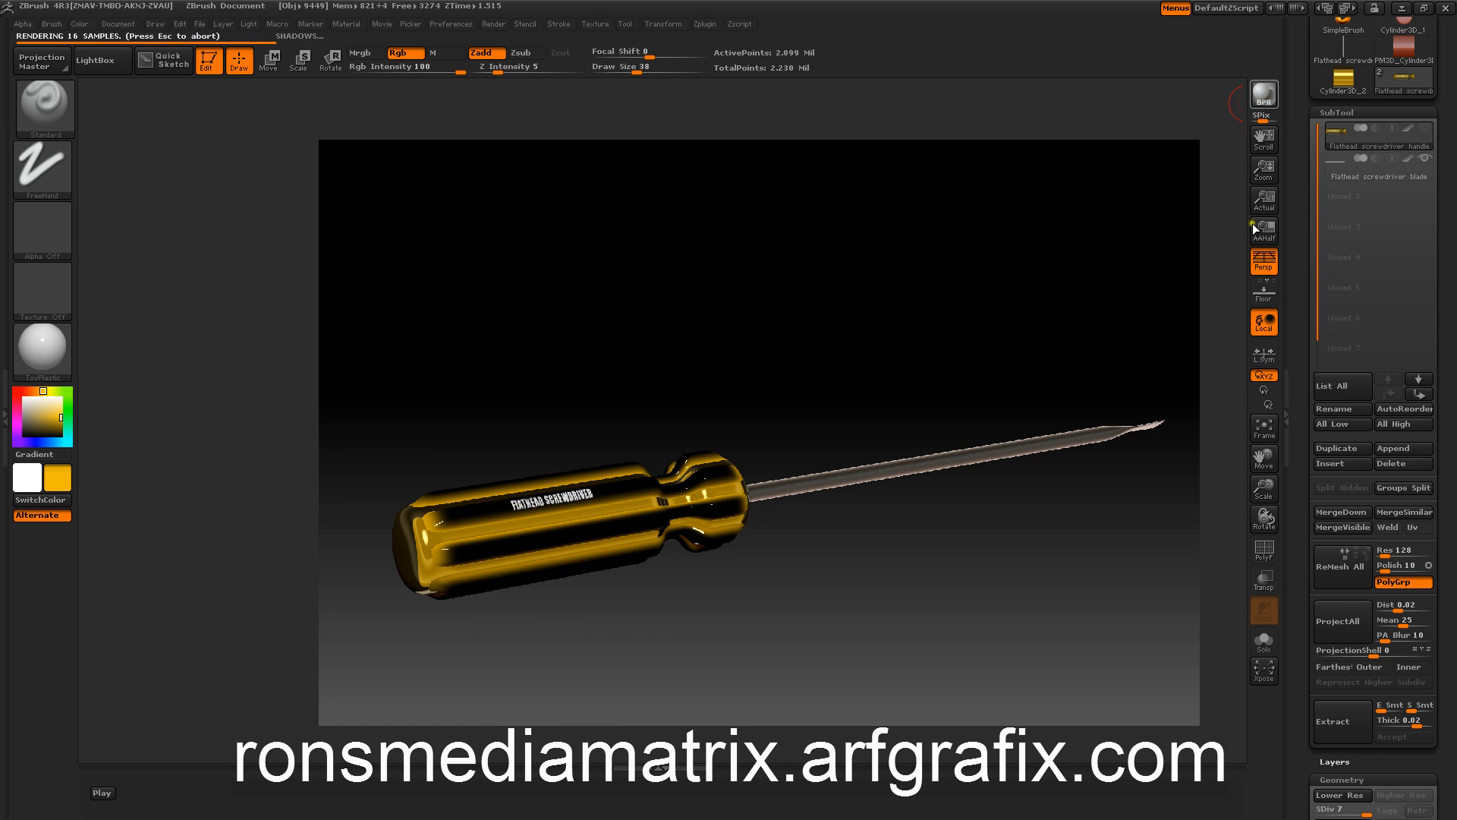
click(1196, 209)
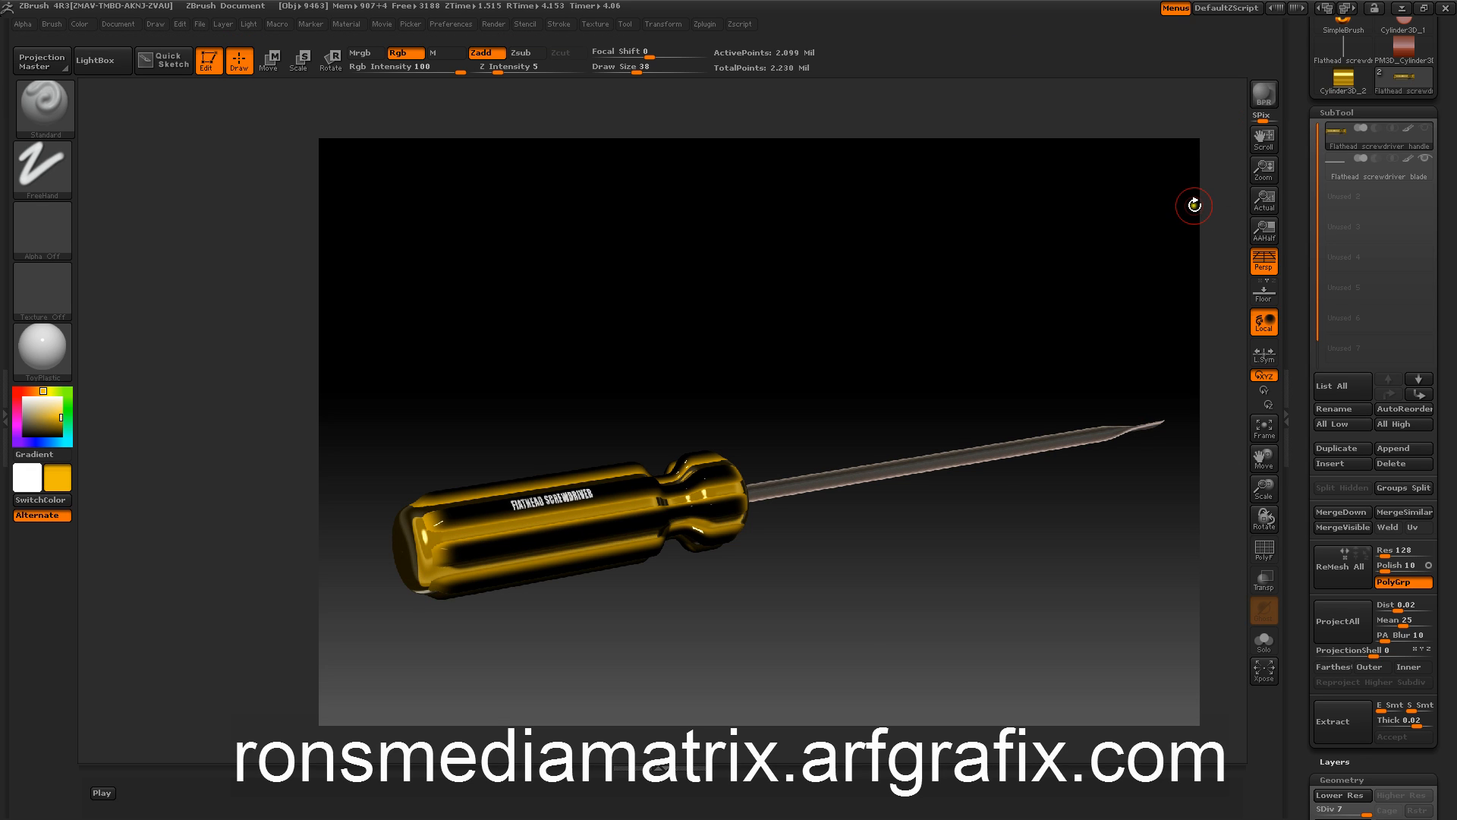